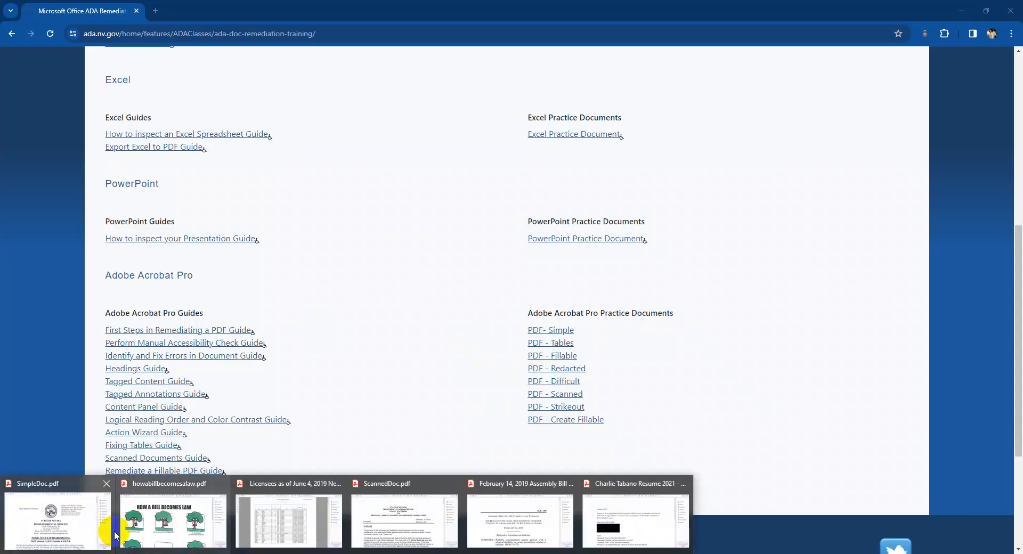
Switch to SimpleDoc.pdf in Adobe Acrobat Pro and expand the document's navigation pane.
click(104, 522)
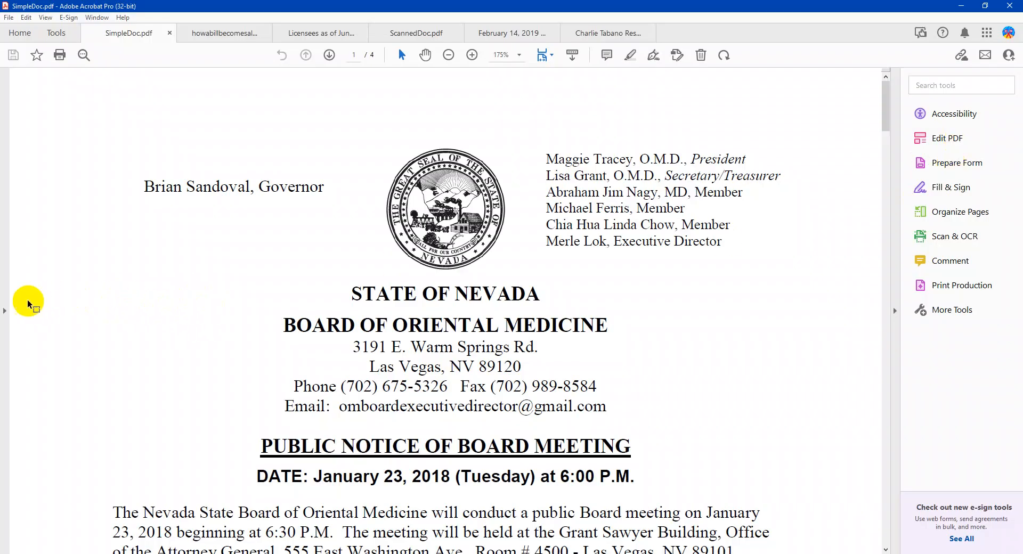
click(5, 304)
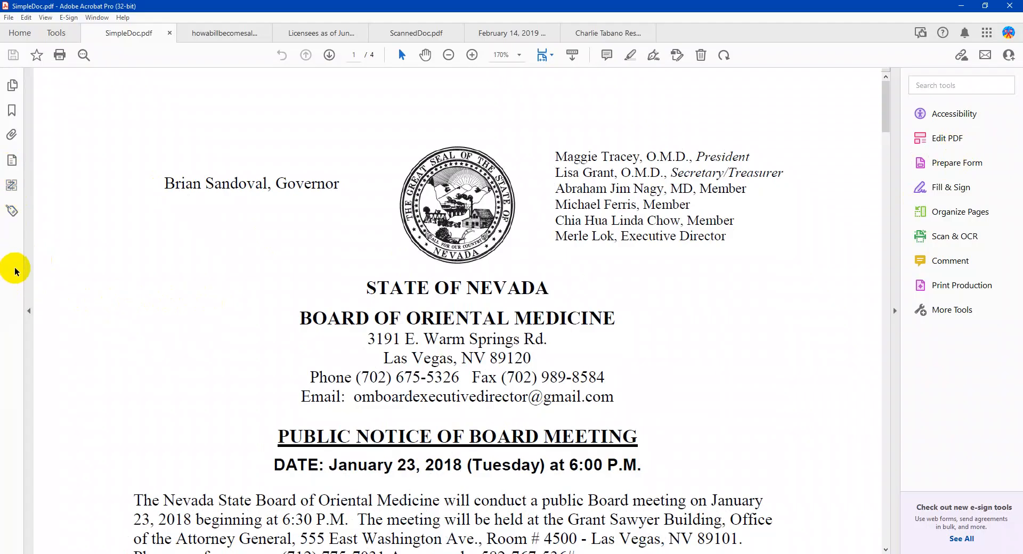
Examine the Content, Order and Accessibility tags views of SimpleDoc.pdf, and close the last view.
click(12, 161)
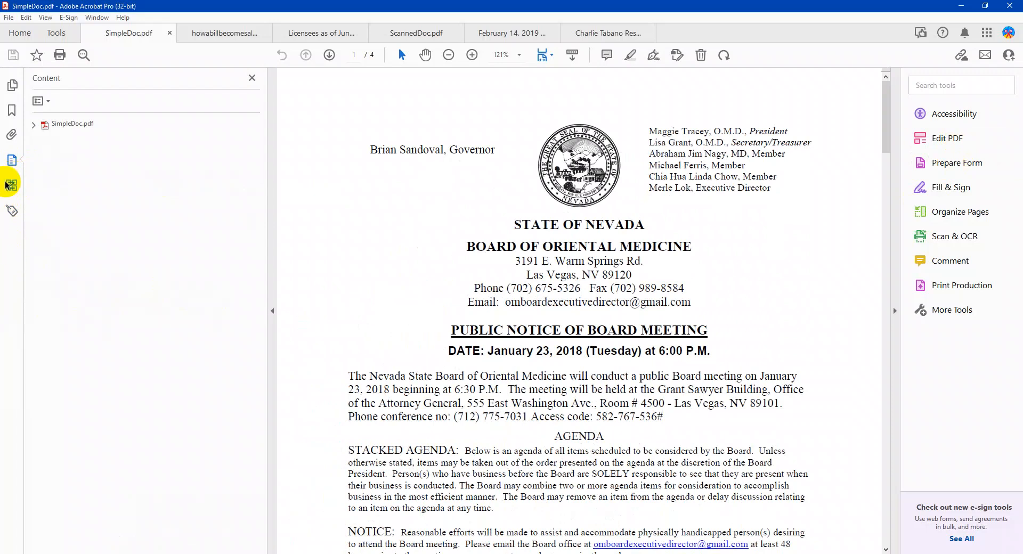
click(7, 184)
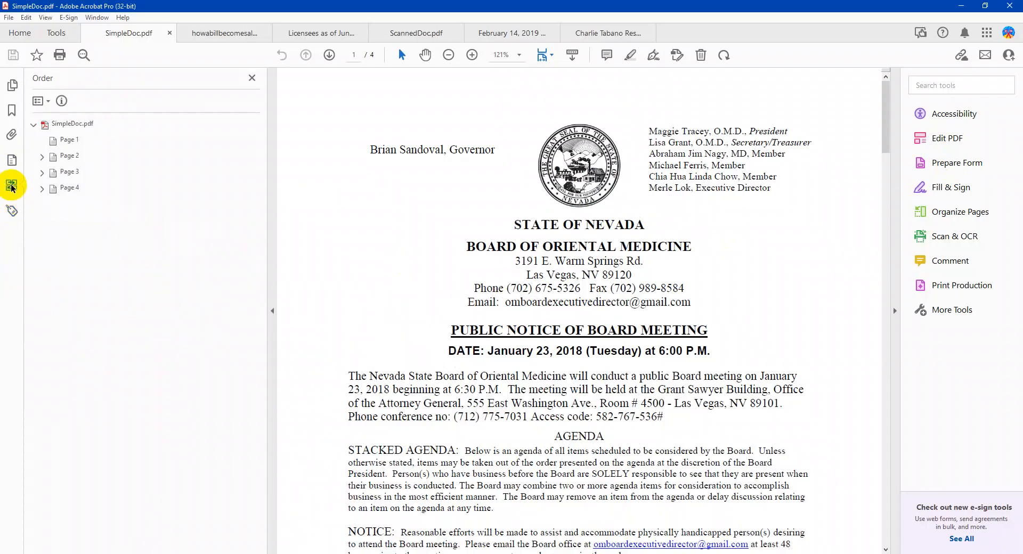
click(9, 212)
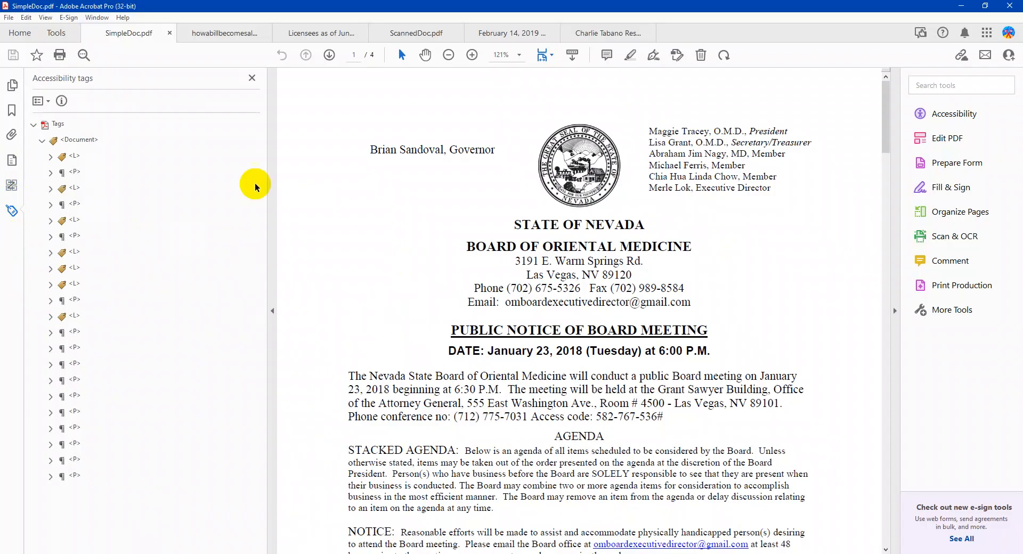
click(252, 78)
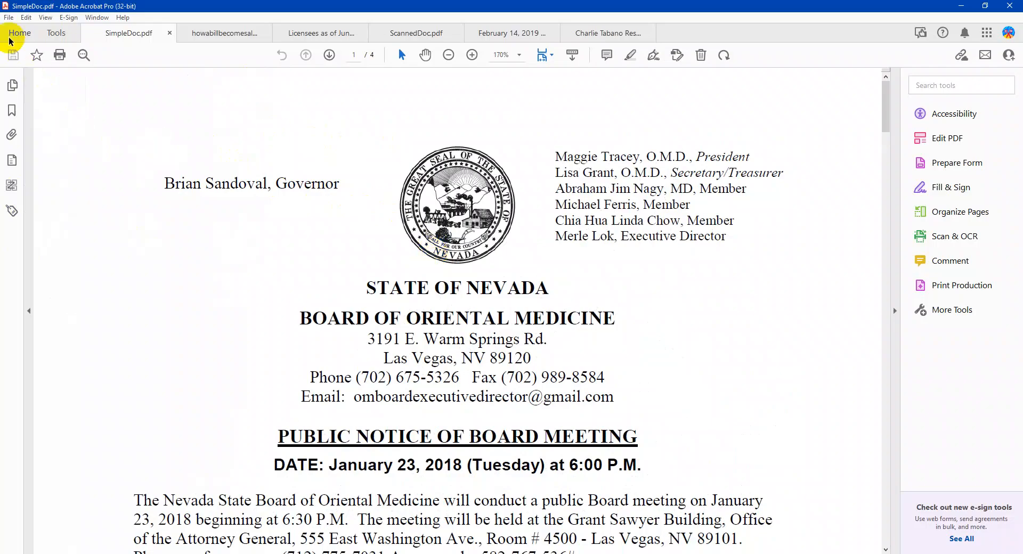
Set the title in the document properties to "Public Notice of Board Meeting for January 23, 2018".
click(9, 18)
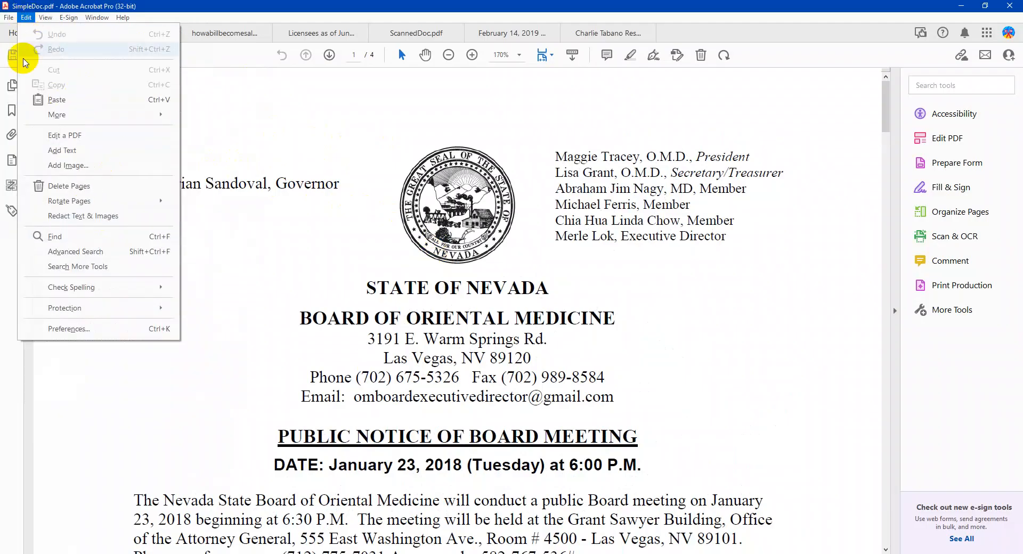
click(64, 249)
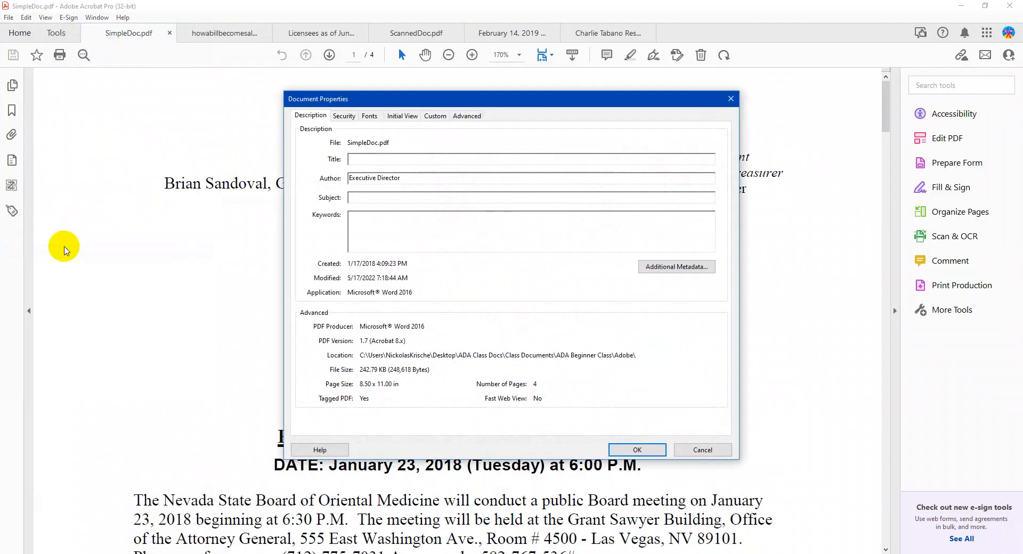
drag(465, 104, 464, 131)
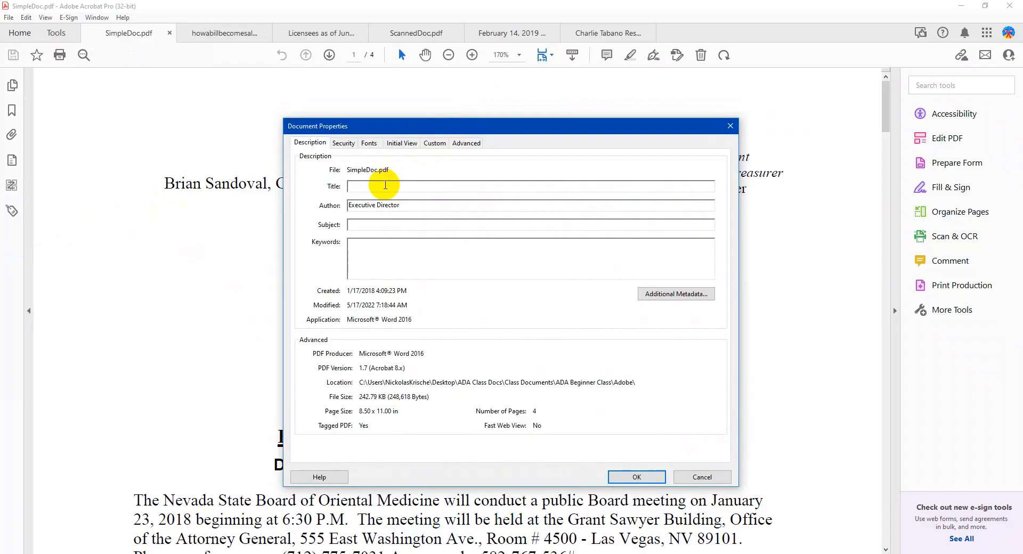
drag(439, 126, 695, 9)
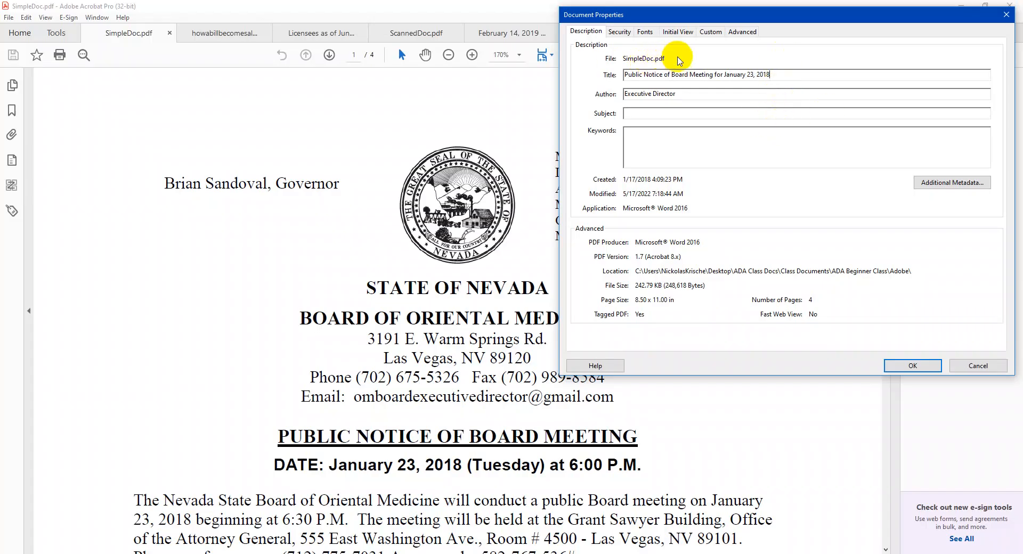
Set the initial view's window options to show the Document Title.
click(677, 32)
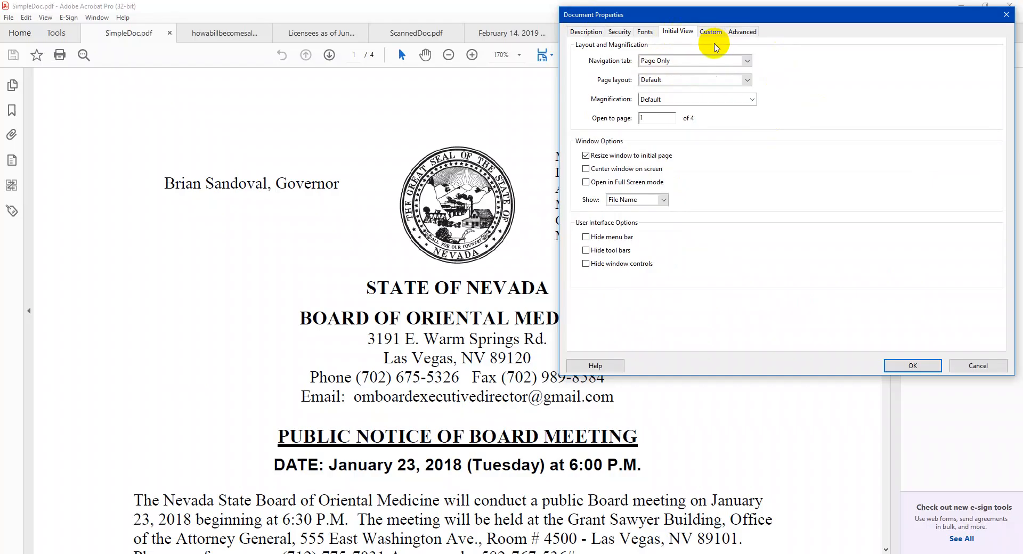
click(664, 200)
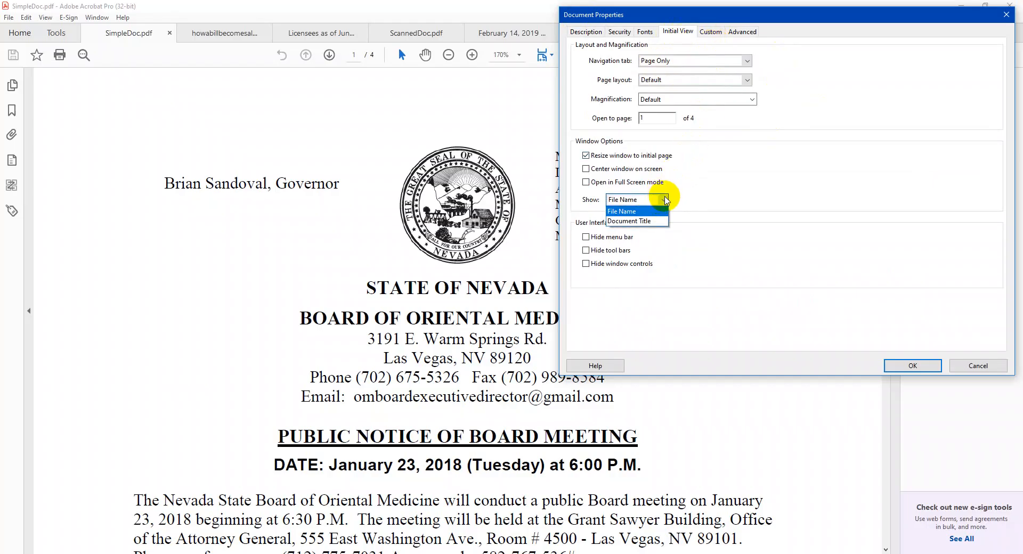
click(649, 220)
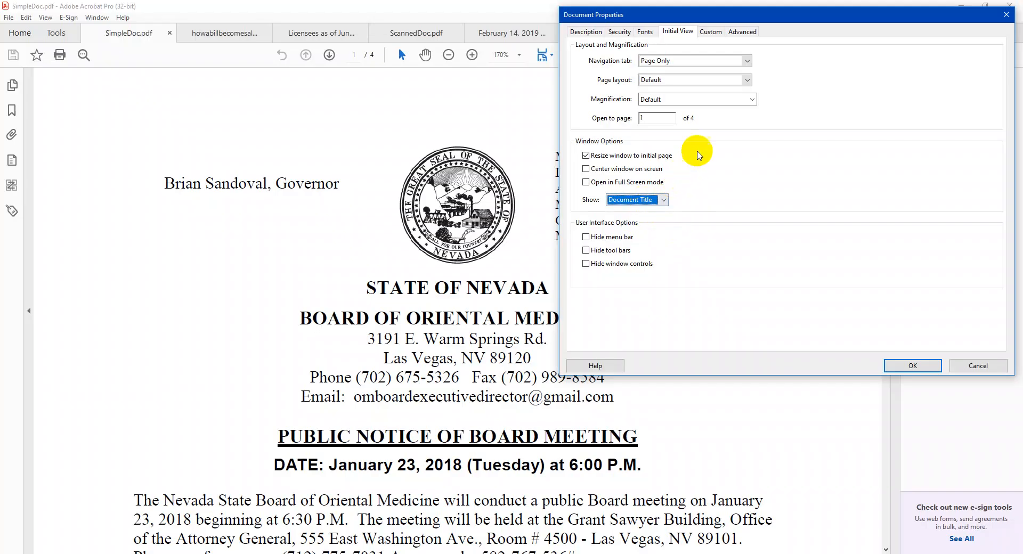
Set the document's reading language to English and apply the document properties.
click(744, 34)
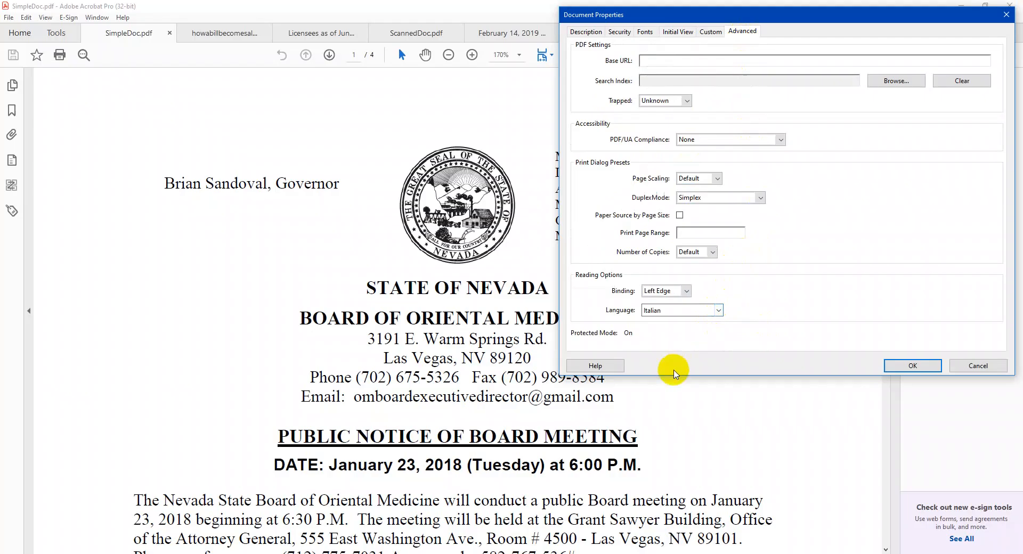
click(718, 312)
drag(729, 379, 731, 358)
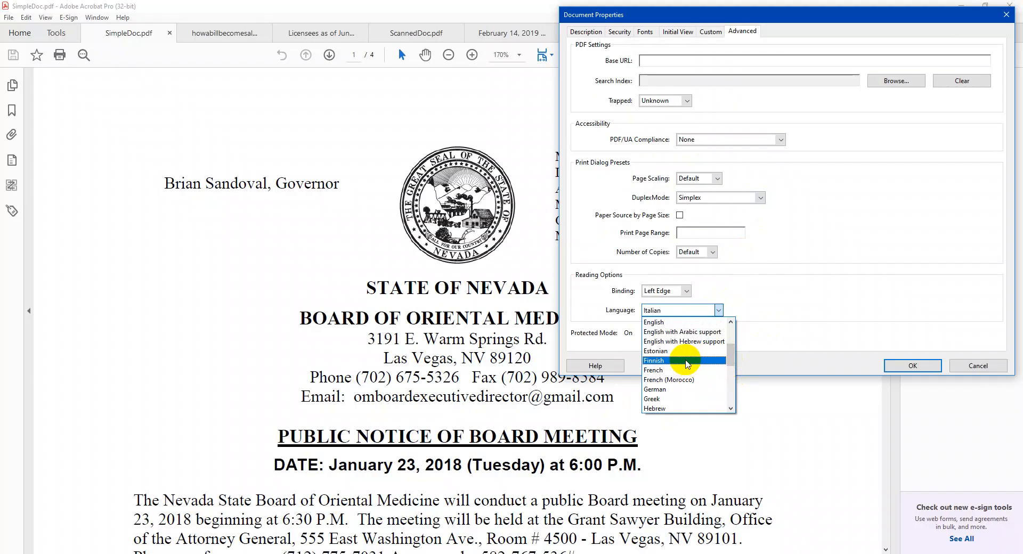
click(673, 322)
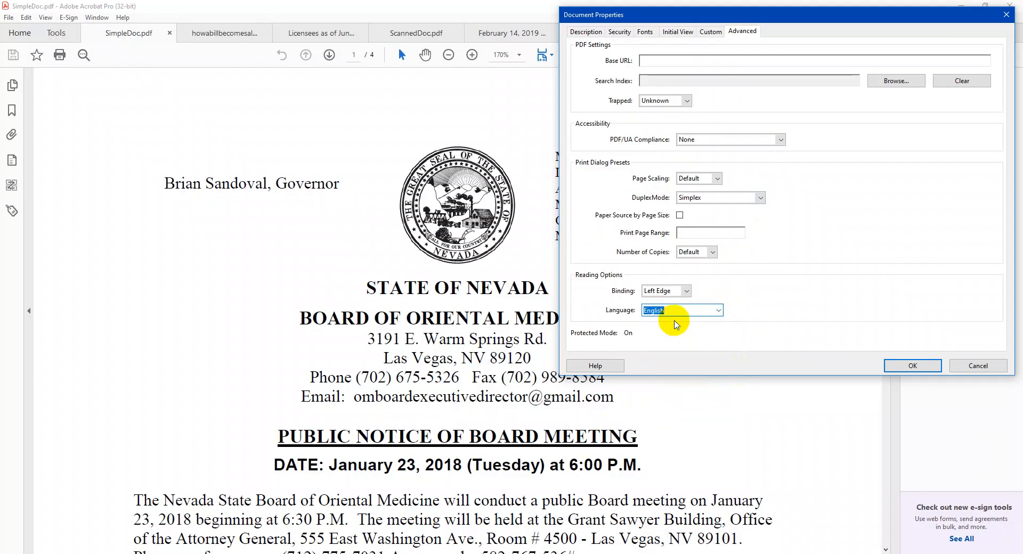
click(893, 365)
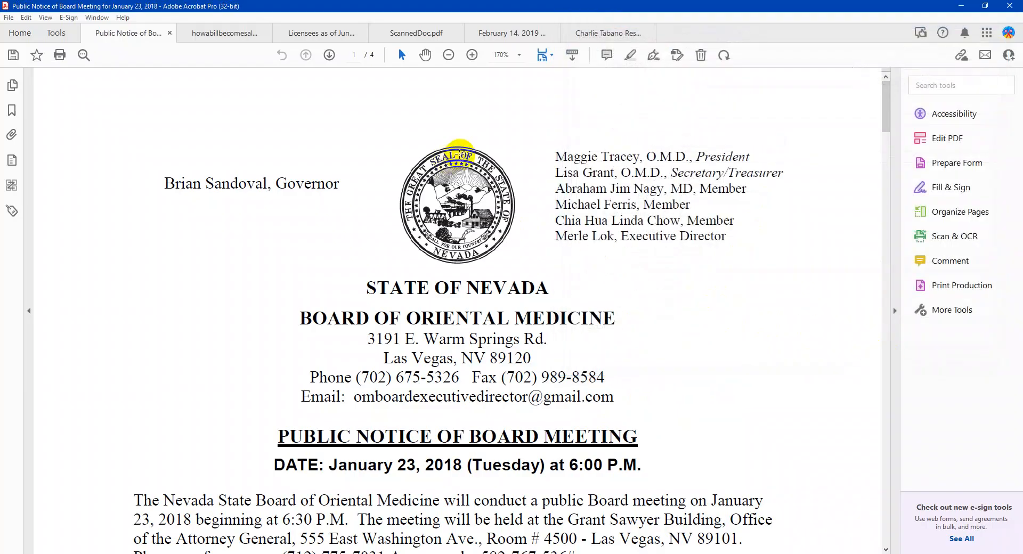
Start the Reading Order tool from the accessibility tools and move its dialog clear of the page.
click(943, 114)
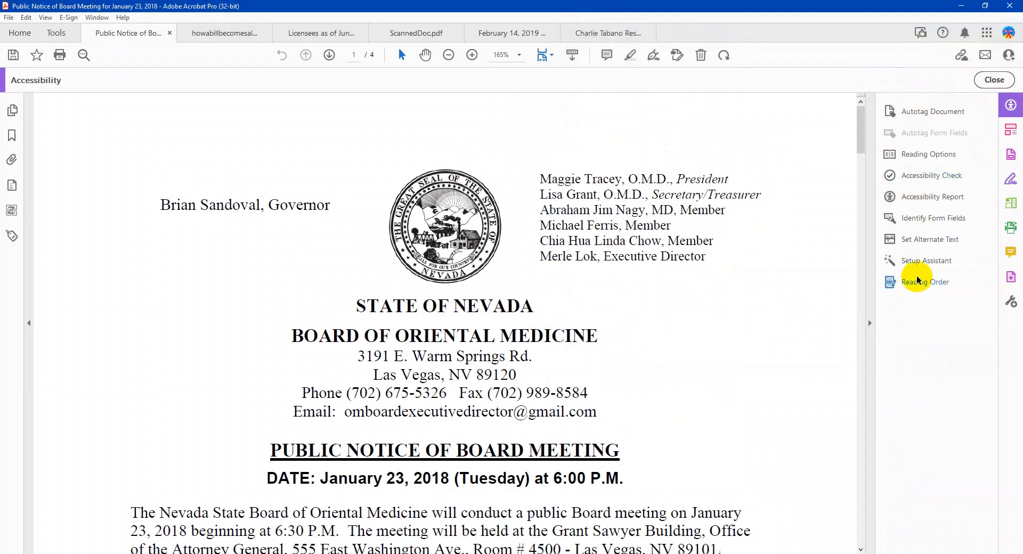
click(996, 79)
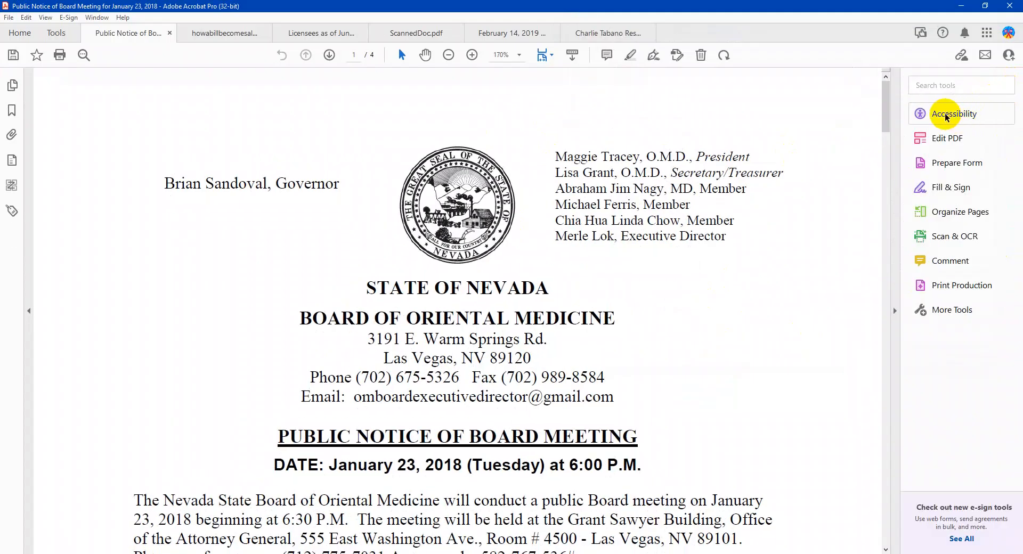
click(951, 113)
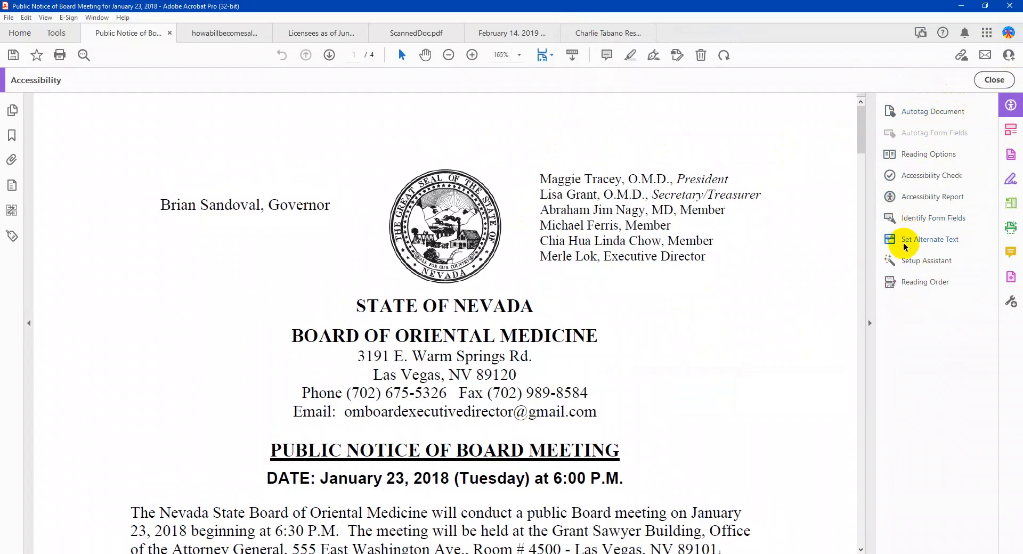
scroll(626, 299, down, 2)
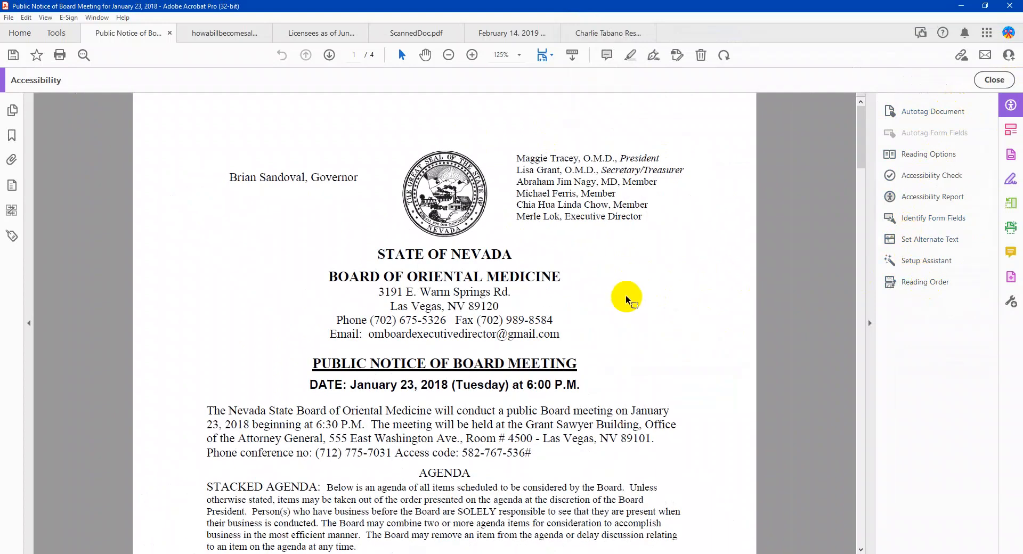
scroll(626, 295, down, 1)
click(921, 282)
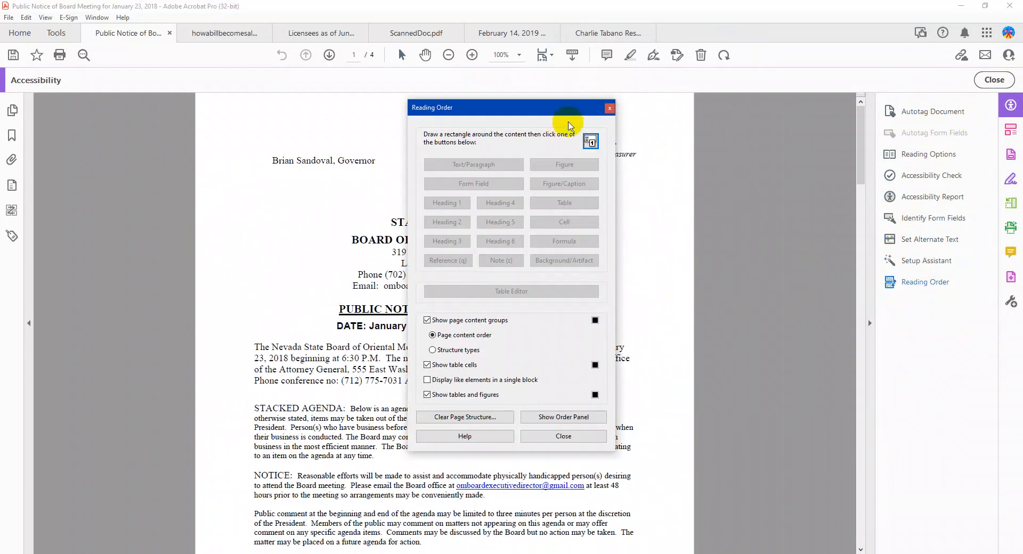
drag(598, 107, 122, 291)
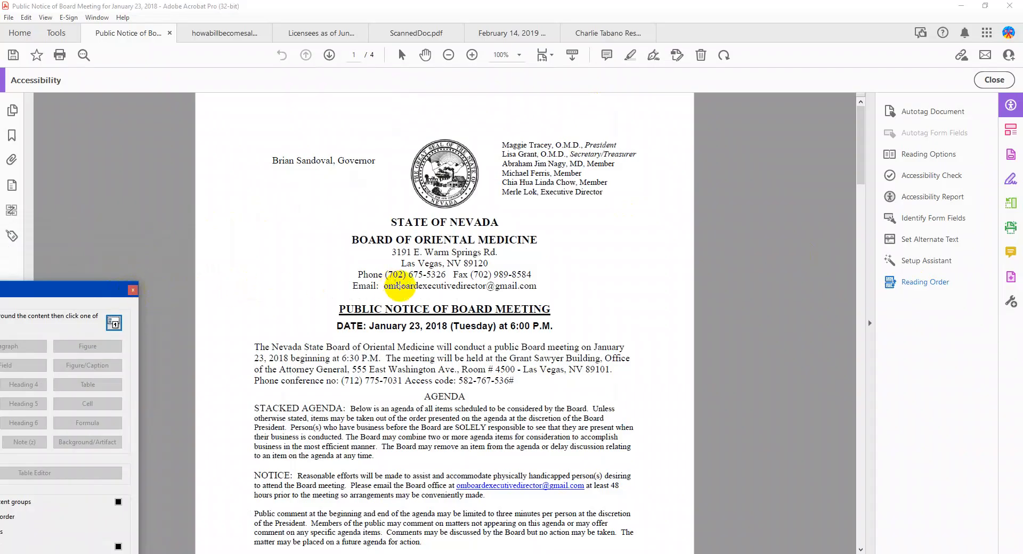
Run the accessibility check on all pages with all 32 checks enabled and an accessibility report created.
click(923, 178)
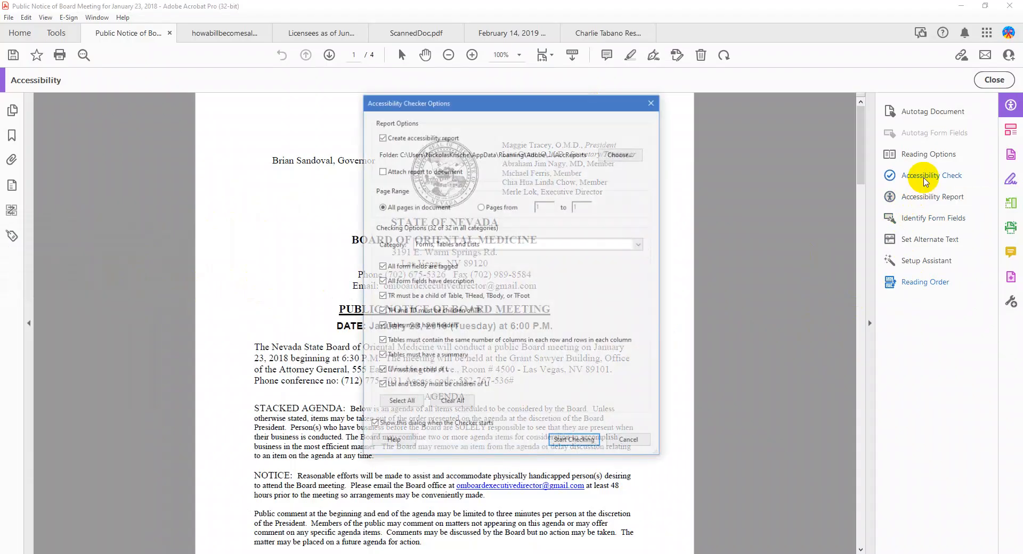
drag(640, 103, 850, 182)
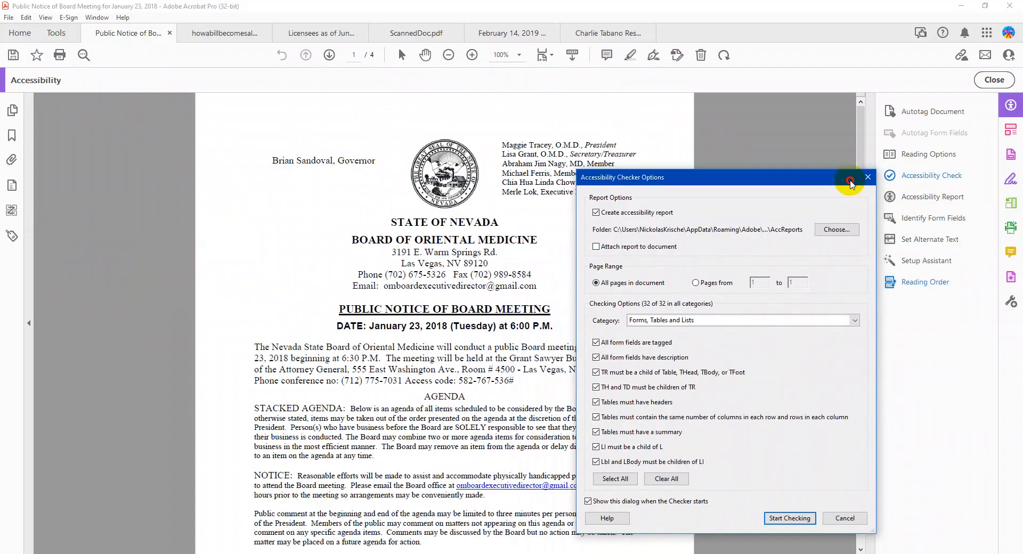
drag(850, 182, 835, 186)
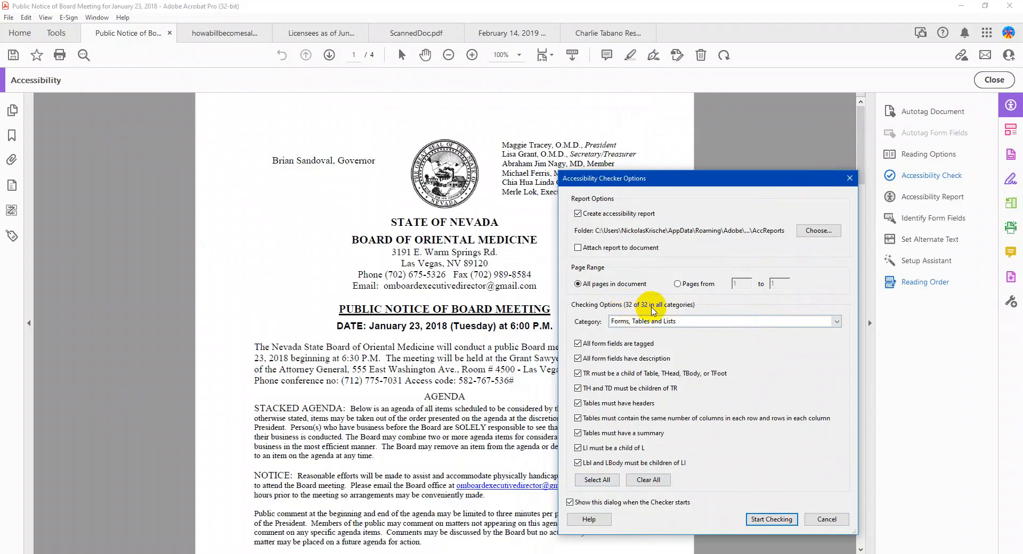
click(772, 519)
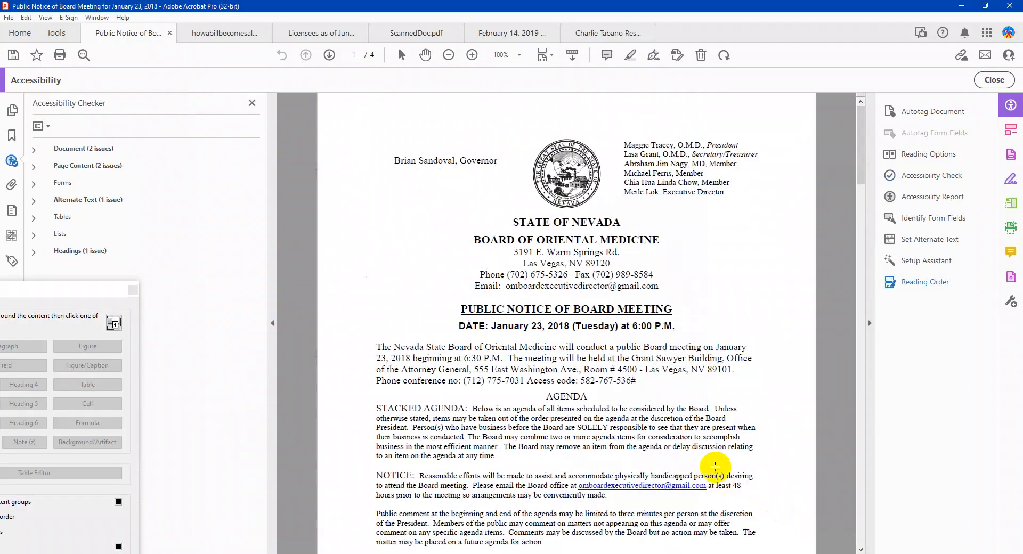
Tag the governor's name line above the notice on page 1 as text/paragraph.
click(131, 289)
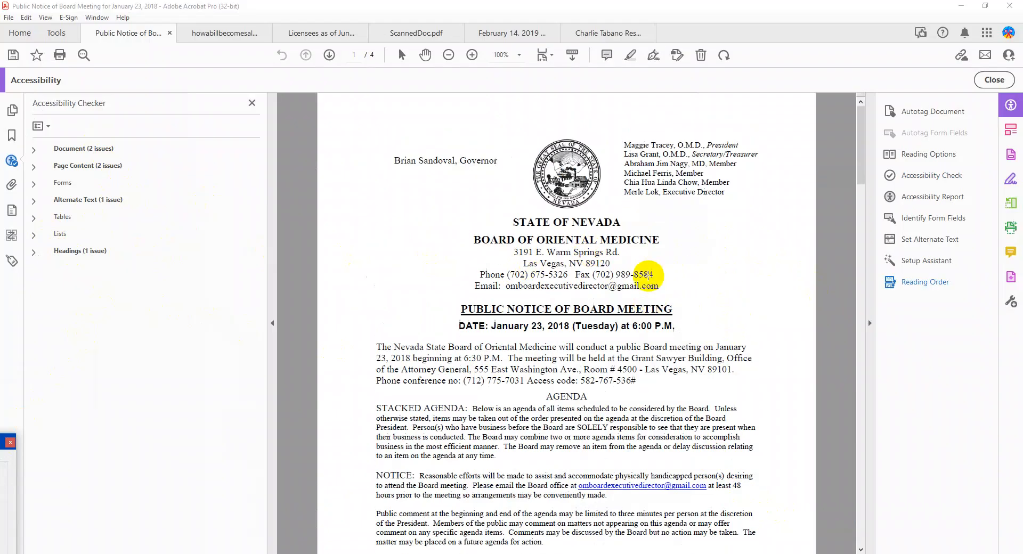
scroll(588, 198, down, 5)
scroll(592, 250, up, 3)
scroll(596, 246, up, 2)
scroll(605, 214, down, 1)
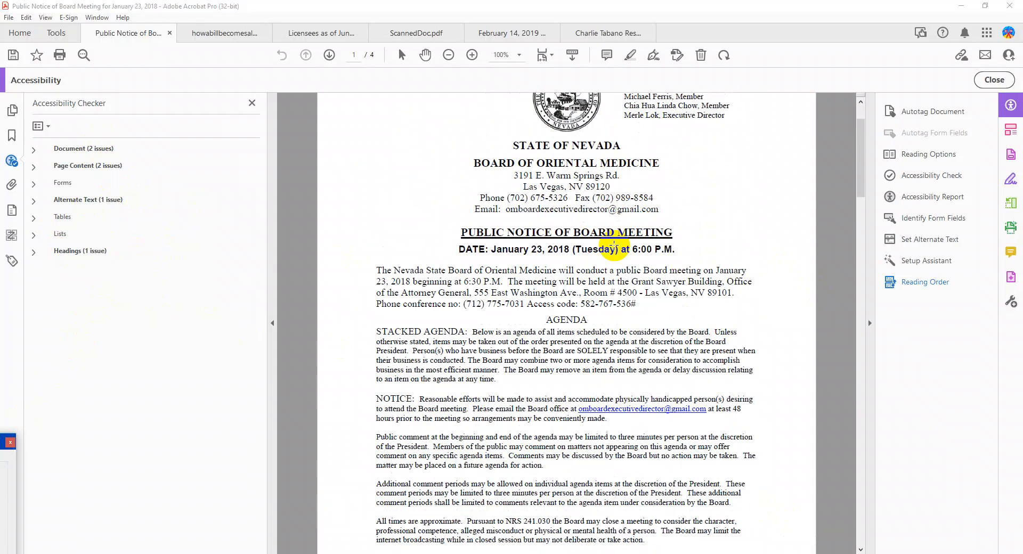
scroll(610, 242, down, 2)
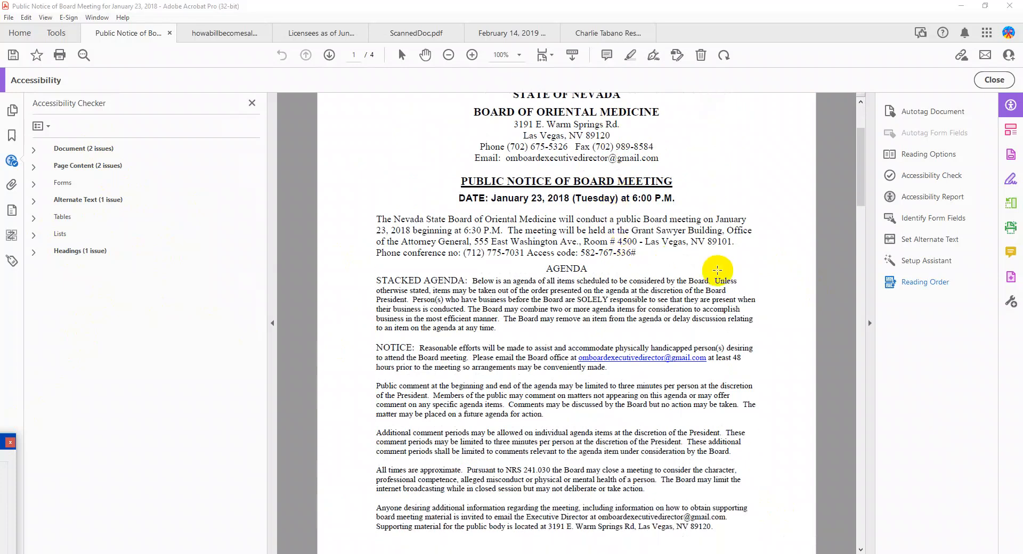
scroll(718, 270, up, 3)
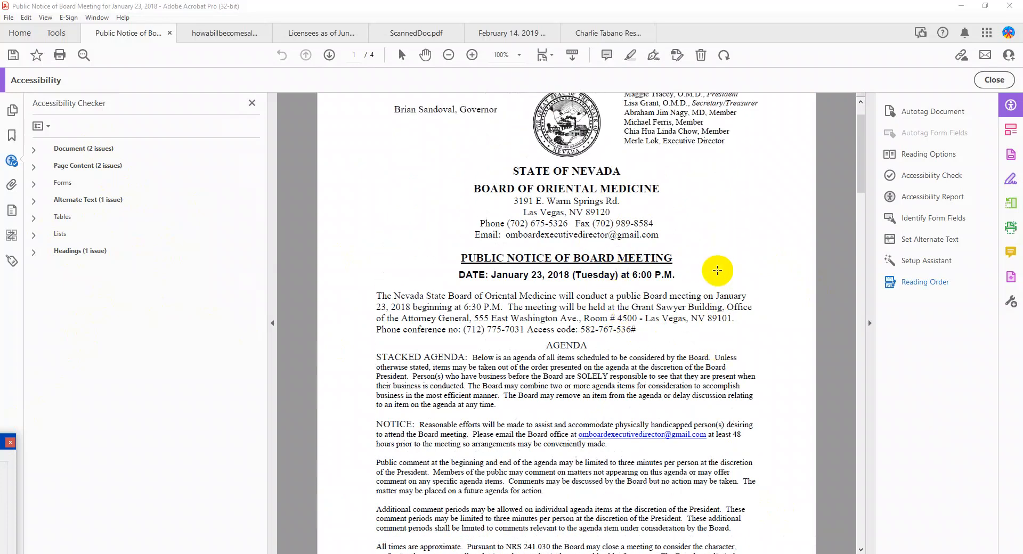
scroll(717, 271, up, 2)
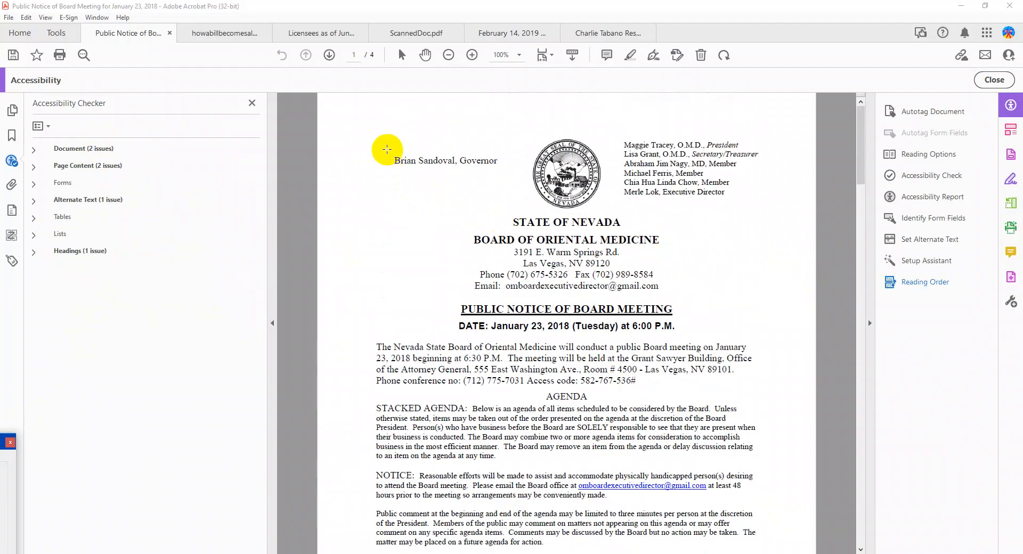
drag(385, 145, 514, 179)
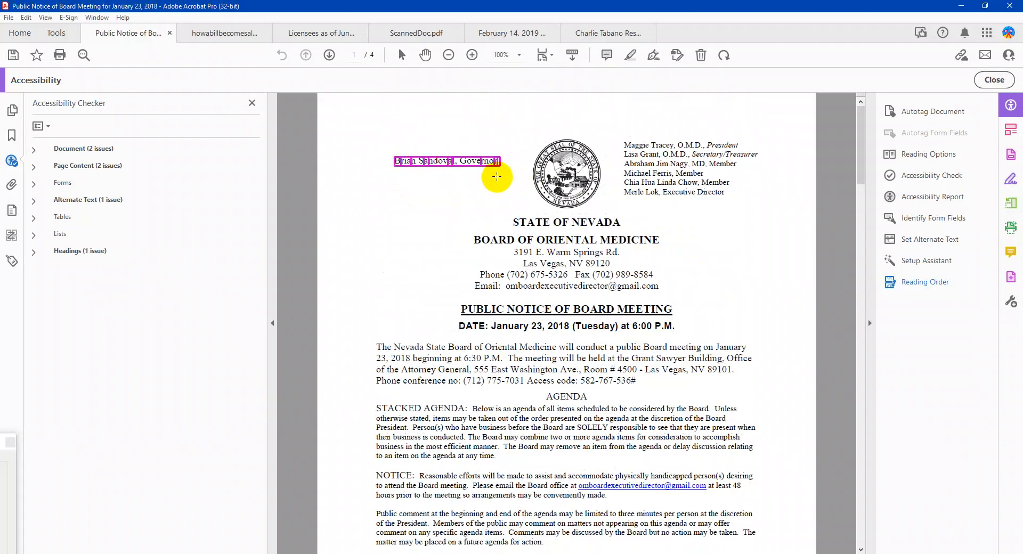
right_click(467, 178)
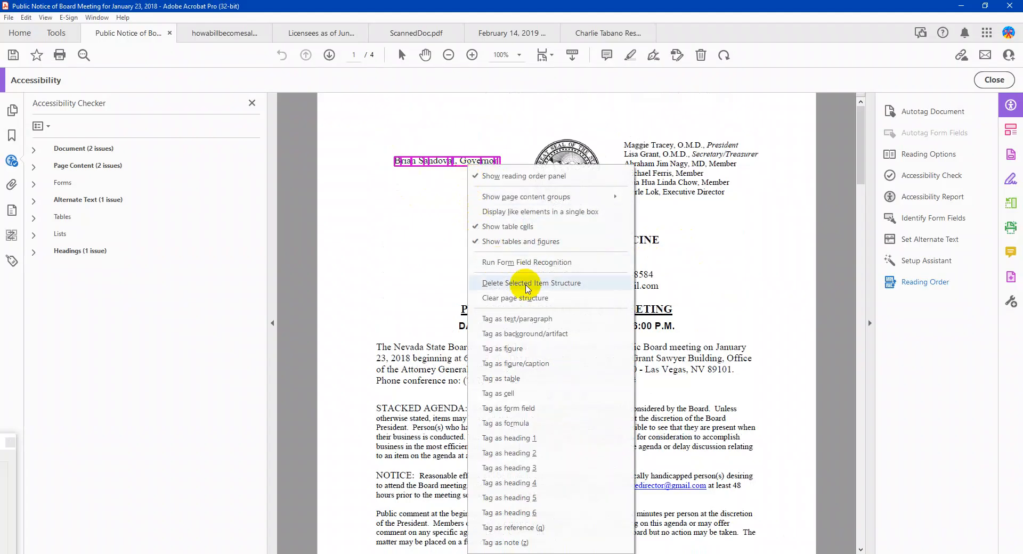
click(584, 323)
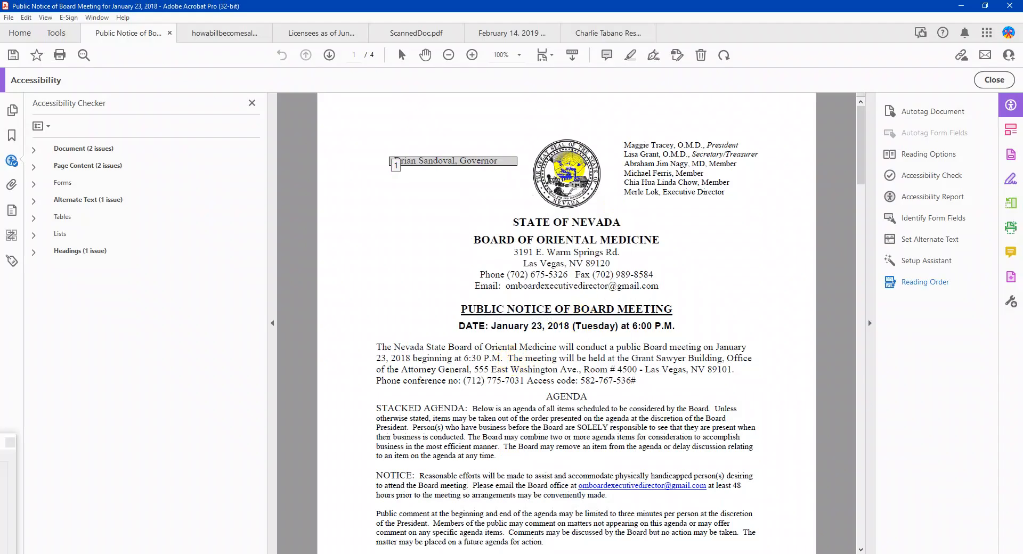
Tag the state seal image in the page 1 header as a figure.
click(565, 169)
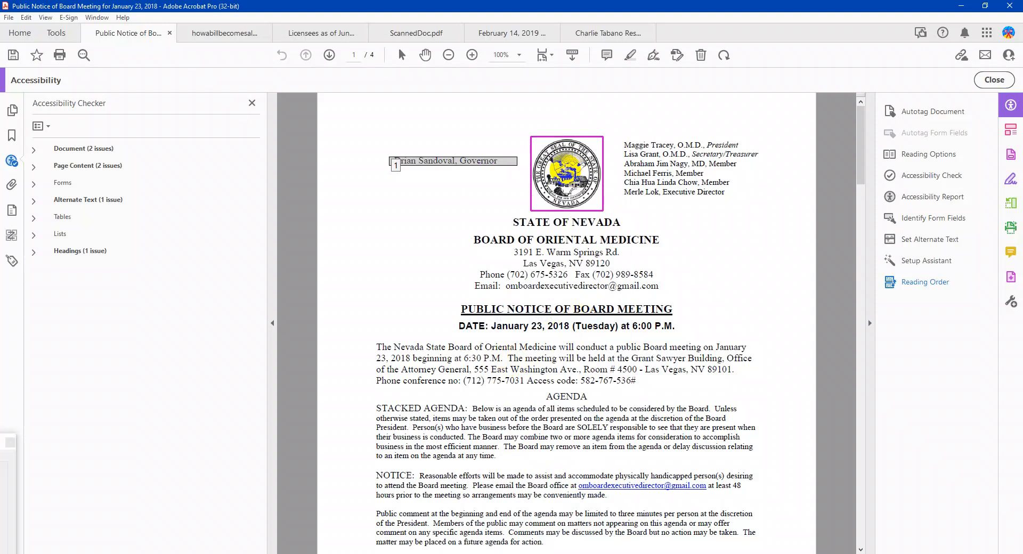
right_click(567, 171)
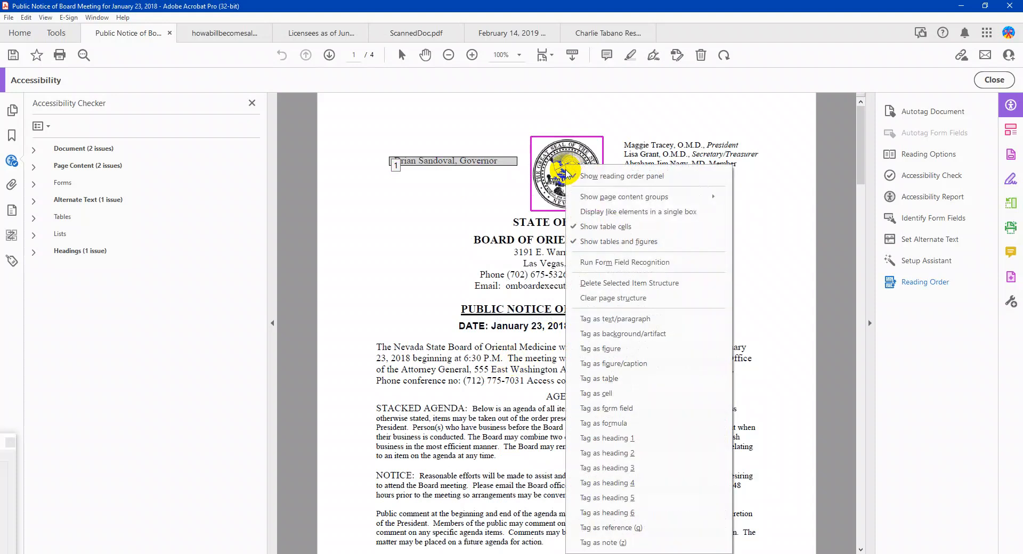
click(647, 348)
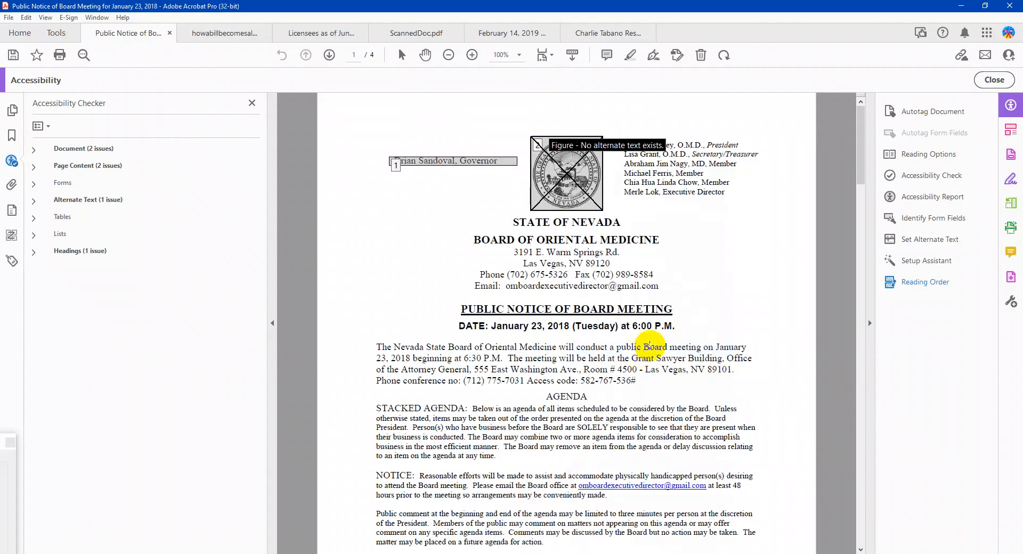
Tag the board member list and the State of Nevada board name and contact block as two separate text/paragraph elements.
drag(782, 137, 638, 203)
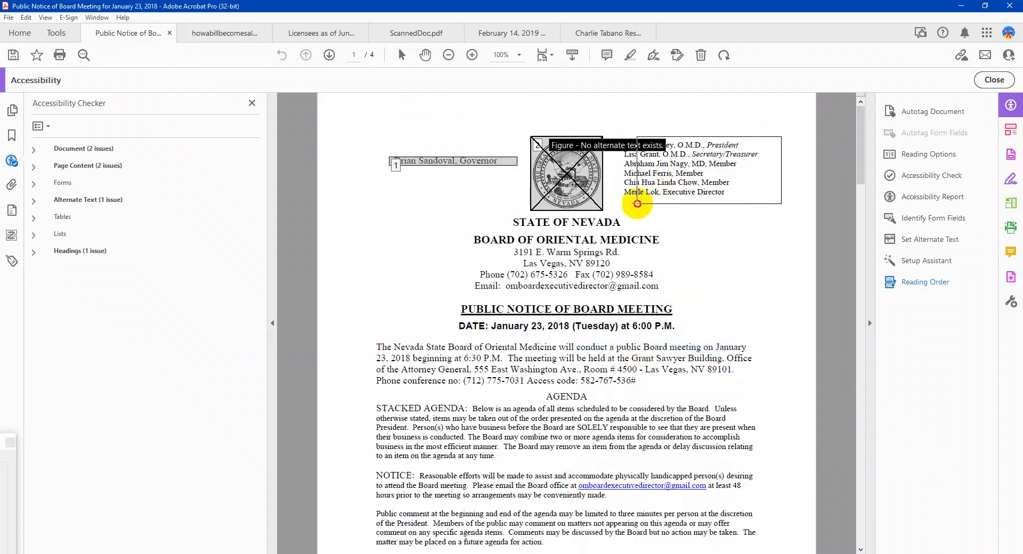
right_click(682, 166)
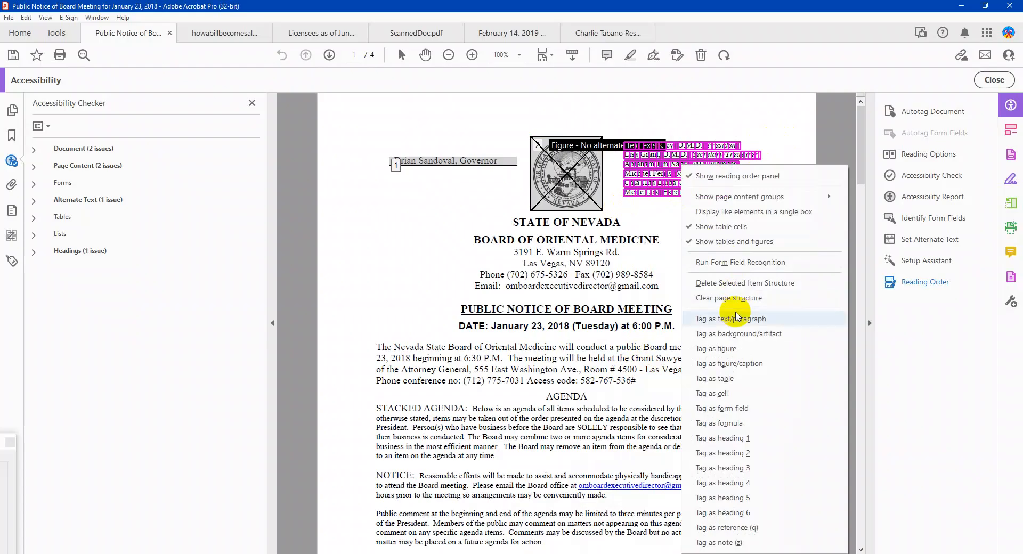
click(737, 316)
drag(443, 219, 661, 288)
right_click(527, 282)
click(599, 319)
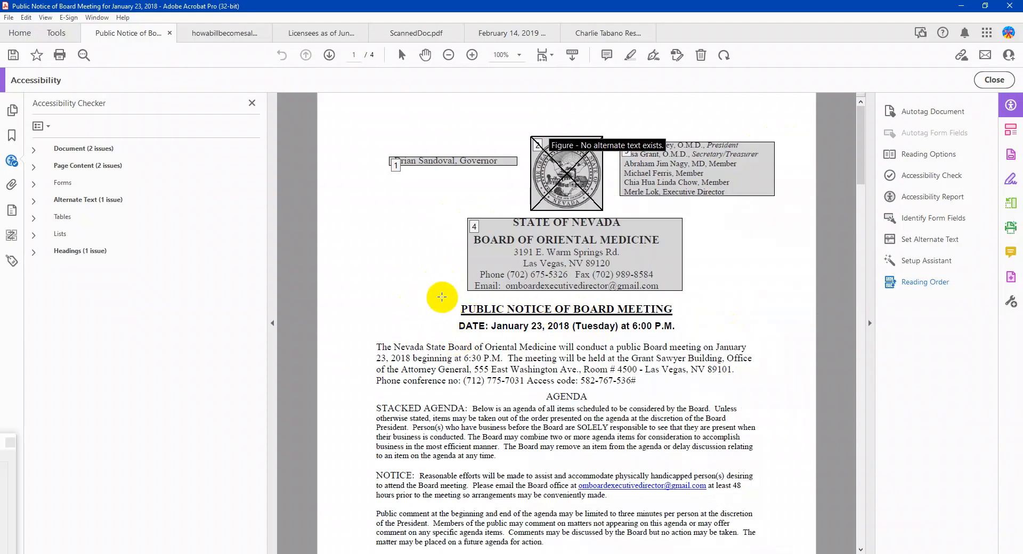
Tag the "PUBLIC NOTICE OF BOARD MEETING" title together with its date line as heading 1.
drag(442, 296, 686, 339)
right_click(566, 331)
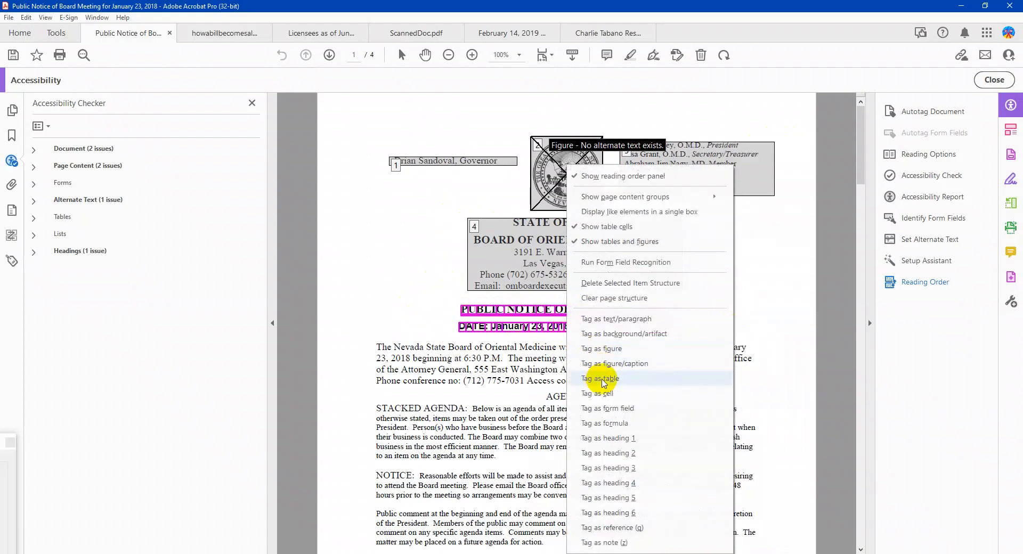
click(627, 443)
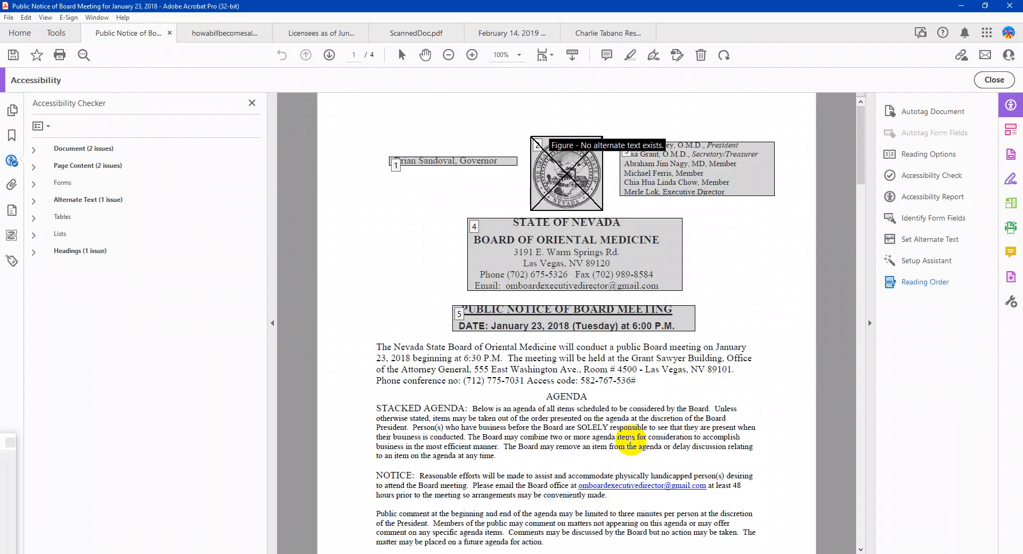
Tag the meeting introduction paragraph below the date line as text/paragraph.
drag(364, 338, 768, 385)
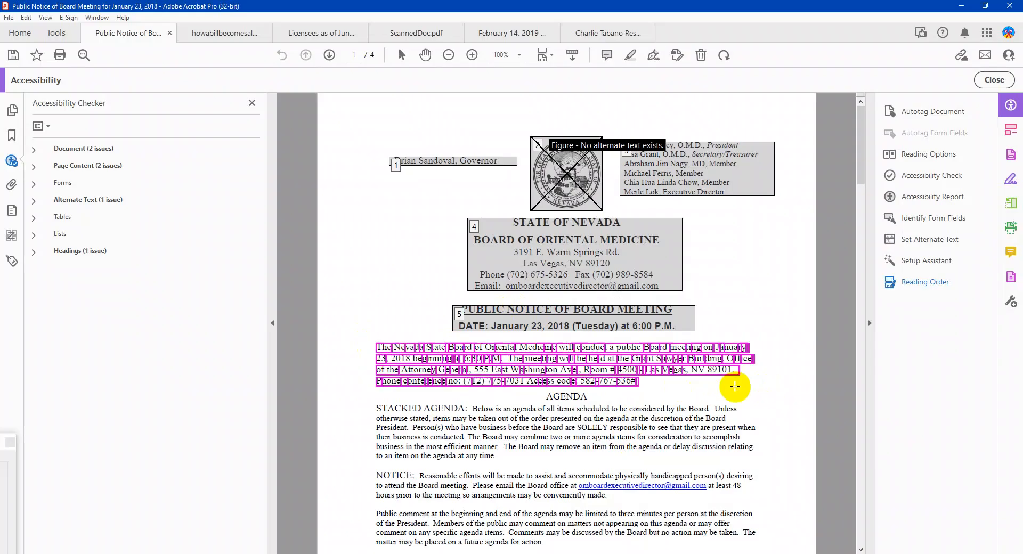
right_click(600, 373)
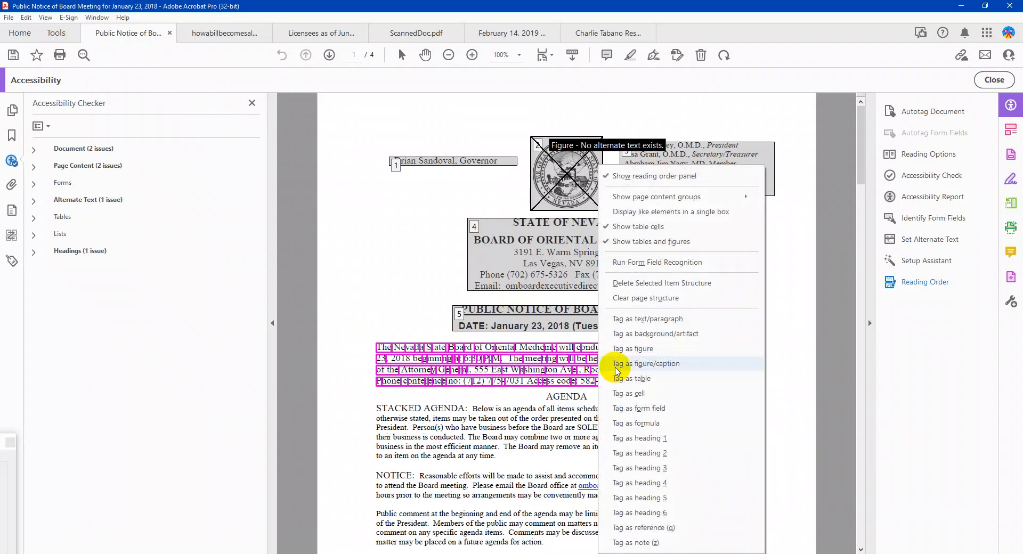
click(673, 323)
Tag the "AGENDA" line as heading 2.
scroll(613, 363, down, 1)
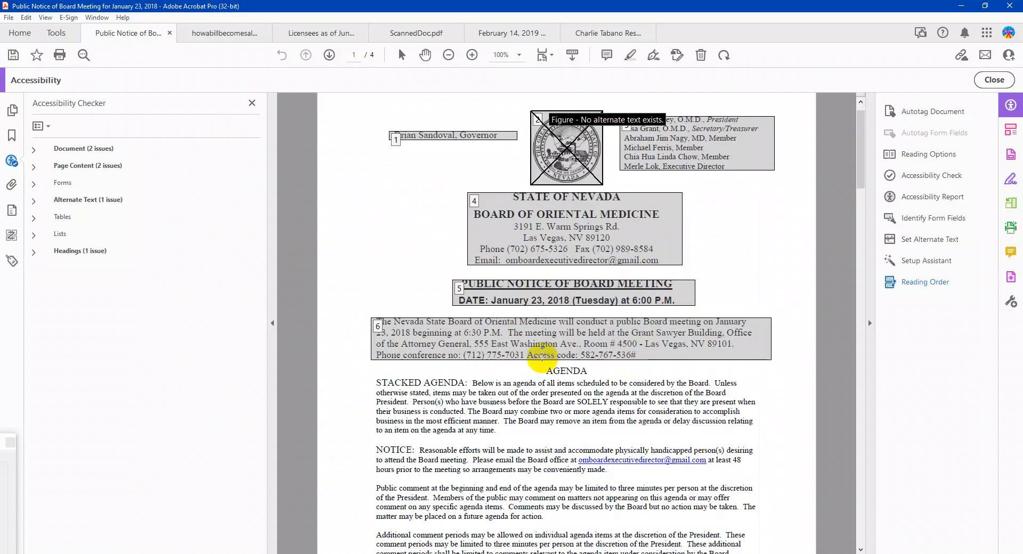
drag(539, 363, 593, 383)
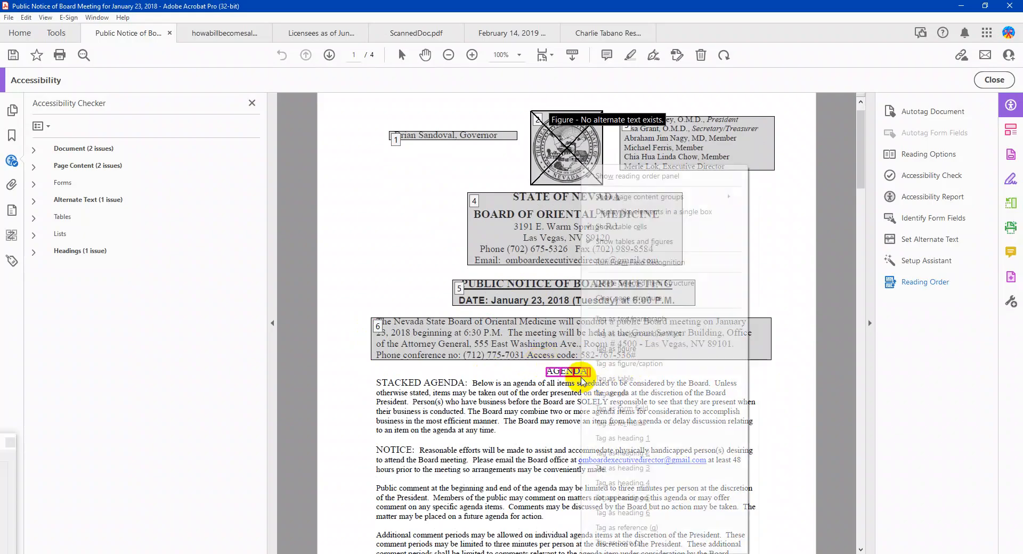
click(655, 458)
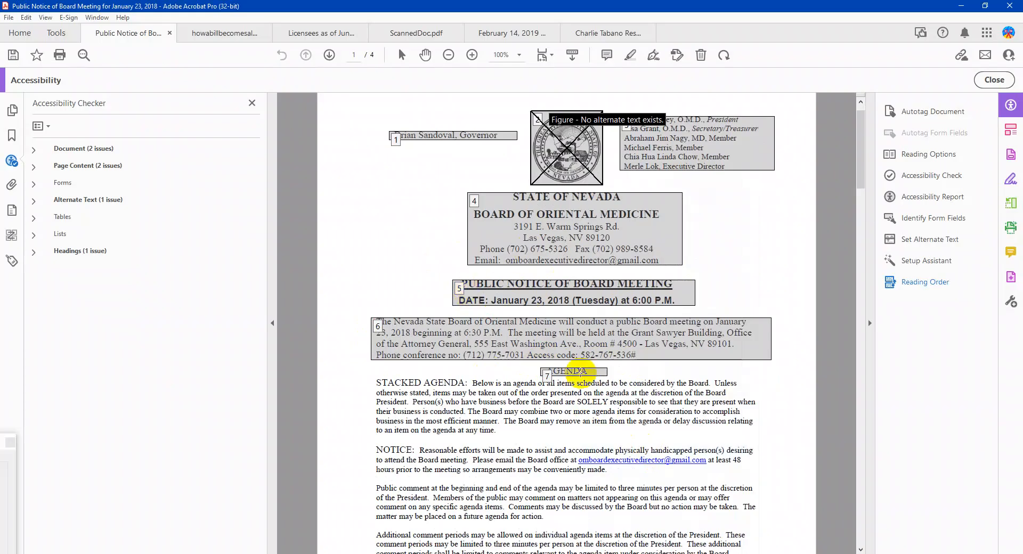
Tag all body text from "STACKED AGENDA" through the supporting material paragraph on page 1 as one text/paragraph block.
scroll(570, 367, down, 1)
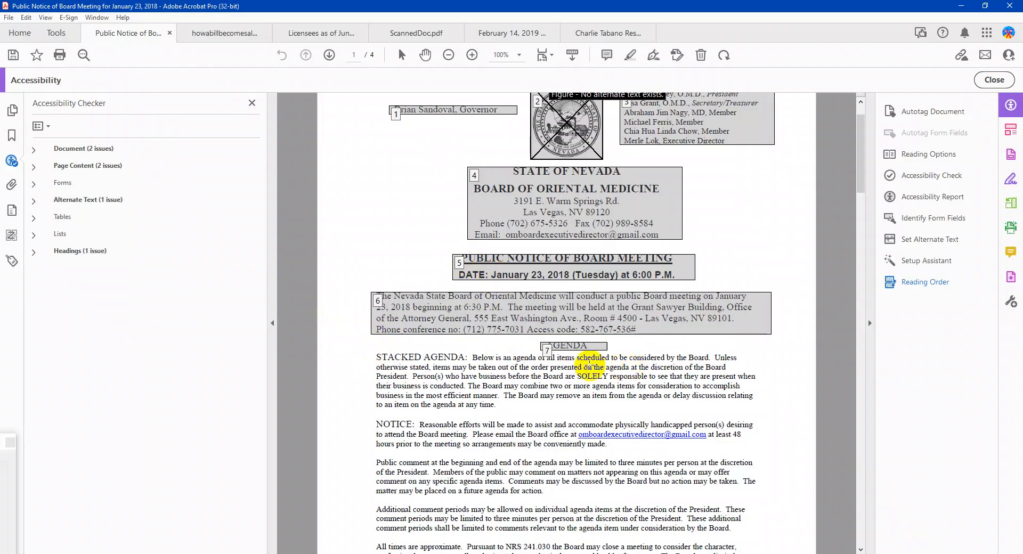
drag(369, 347, 729, 419)
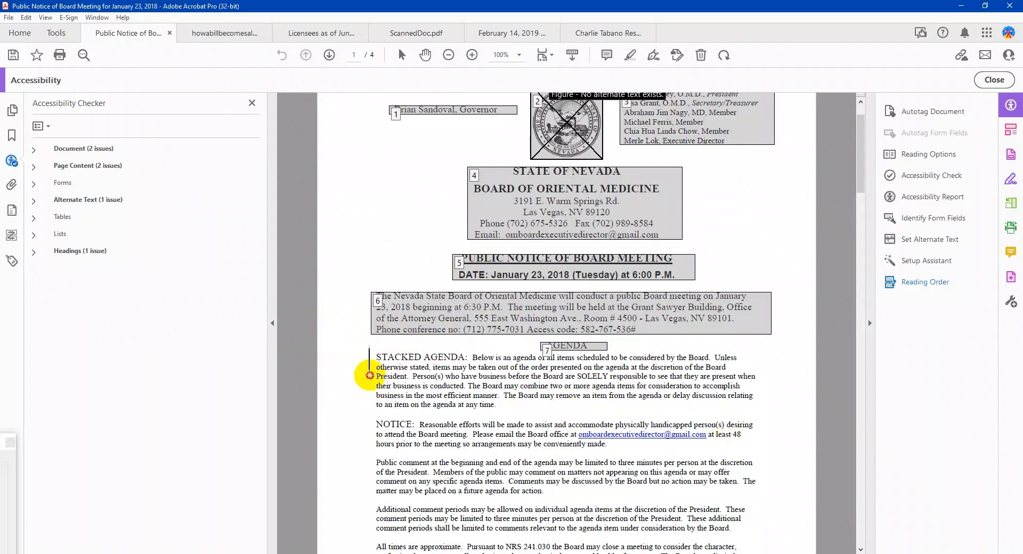
scroll(367, 365, down, 4)
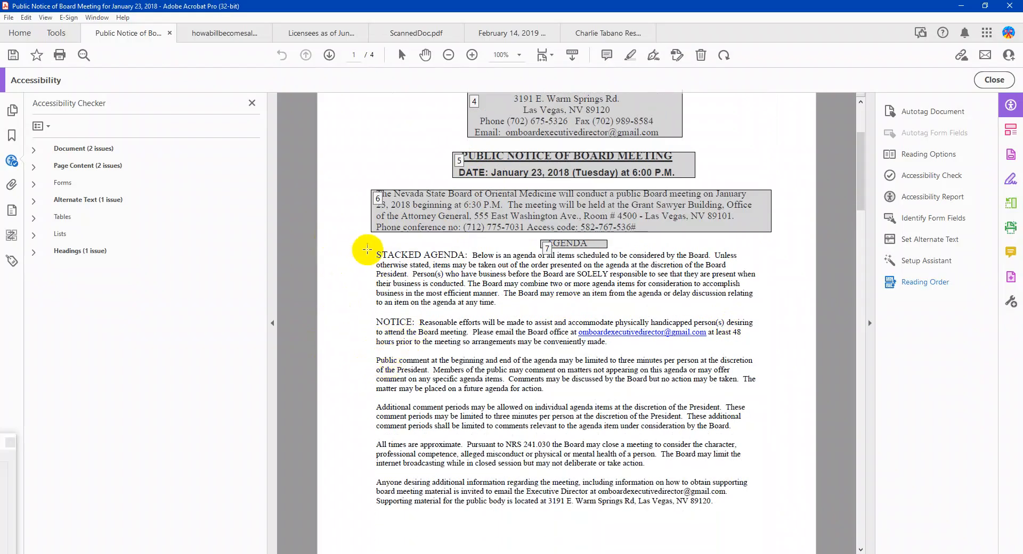
drag(371, 248, 763, 512)
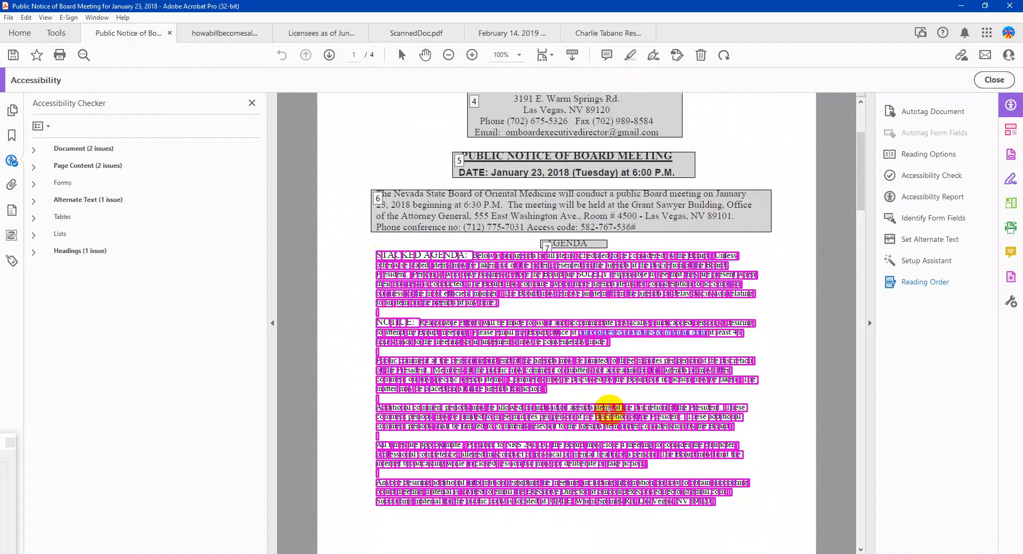
key(t)
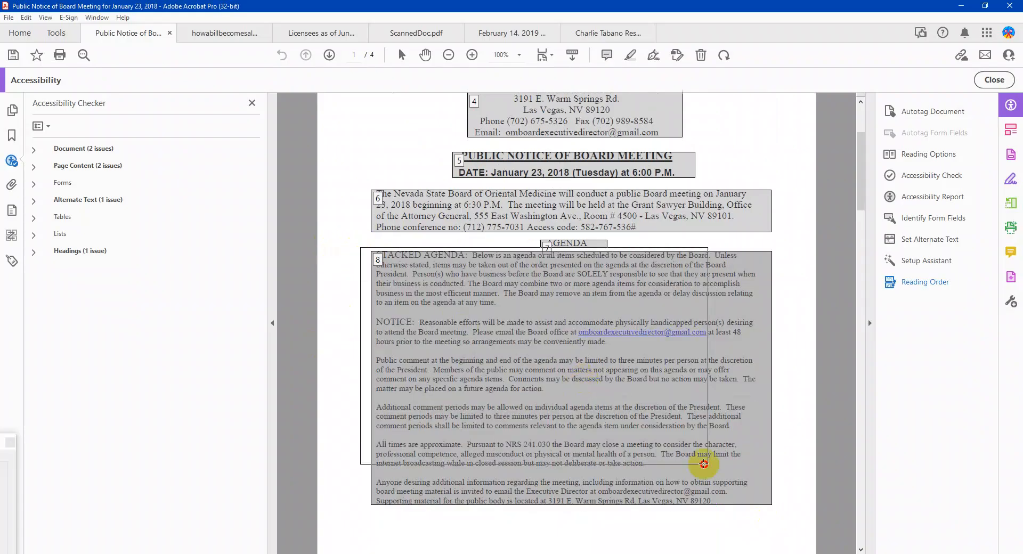
right_click(606, 393)
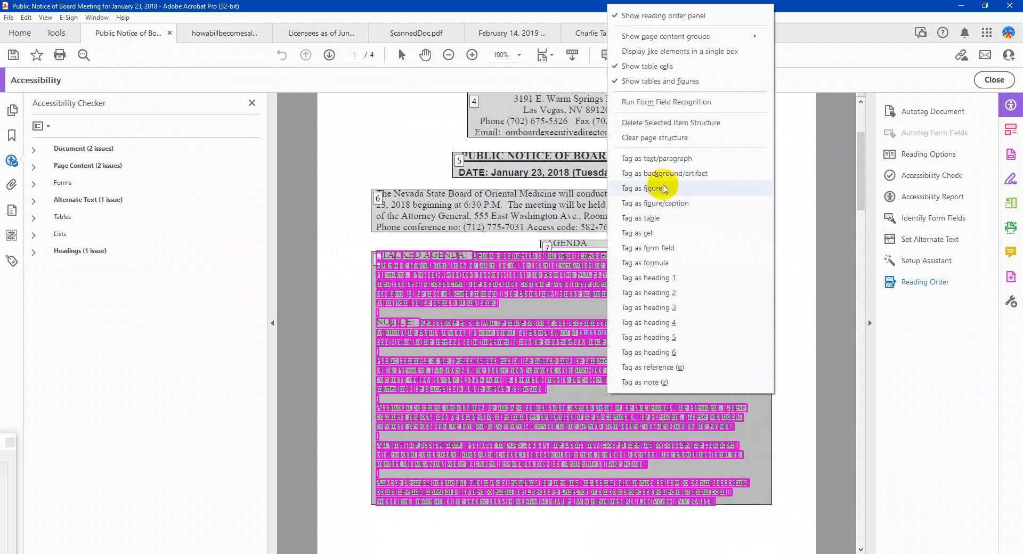
click(666, 158)
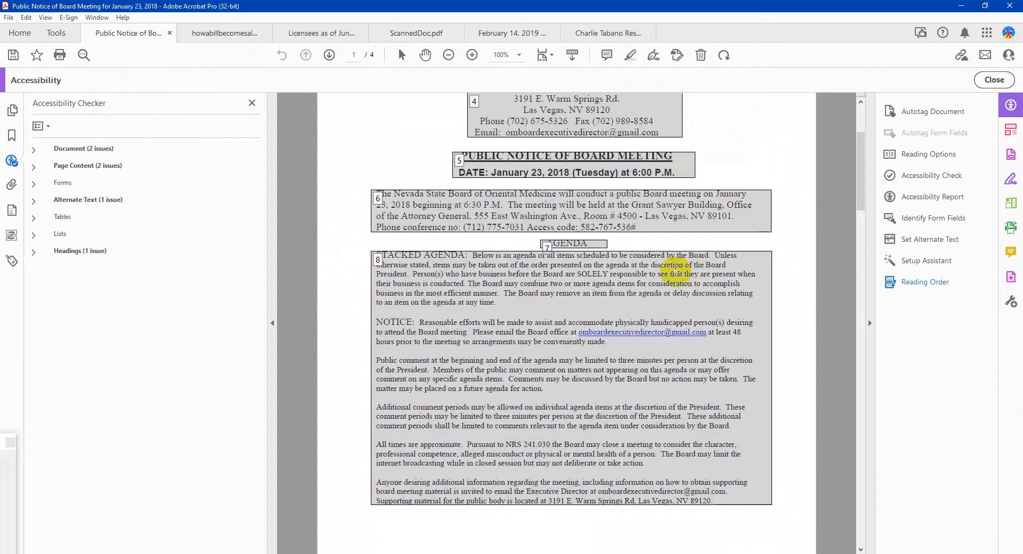
Examine the element that fails the appropriate heading nesting check in the tag tree and compare it with the H1 and H2 tags above it.
scroll(661, 250, down, 3)
scroll(658, 250, down, 4)
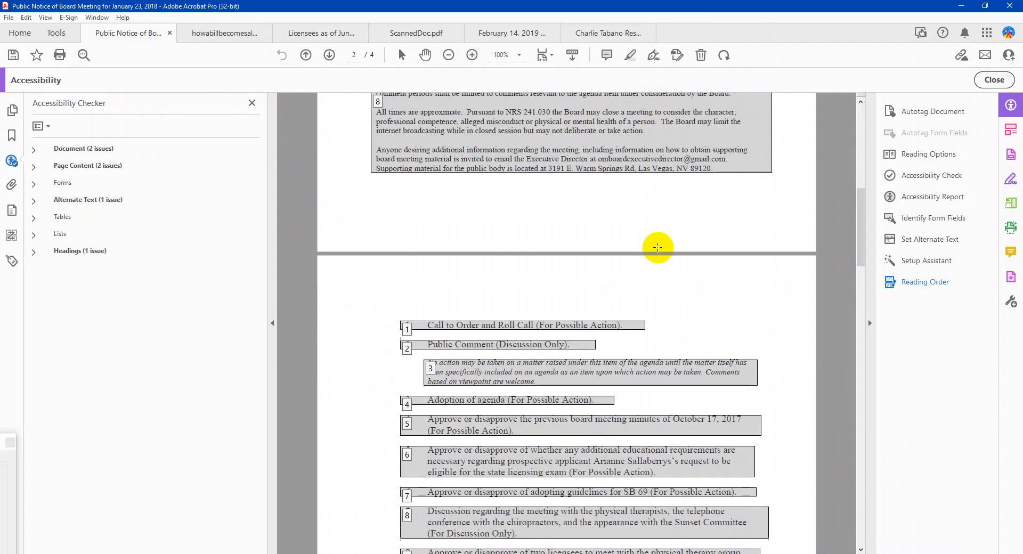
scroll(661, 276, up, 7)
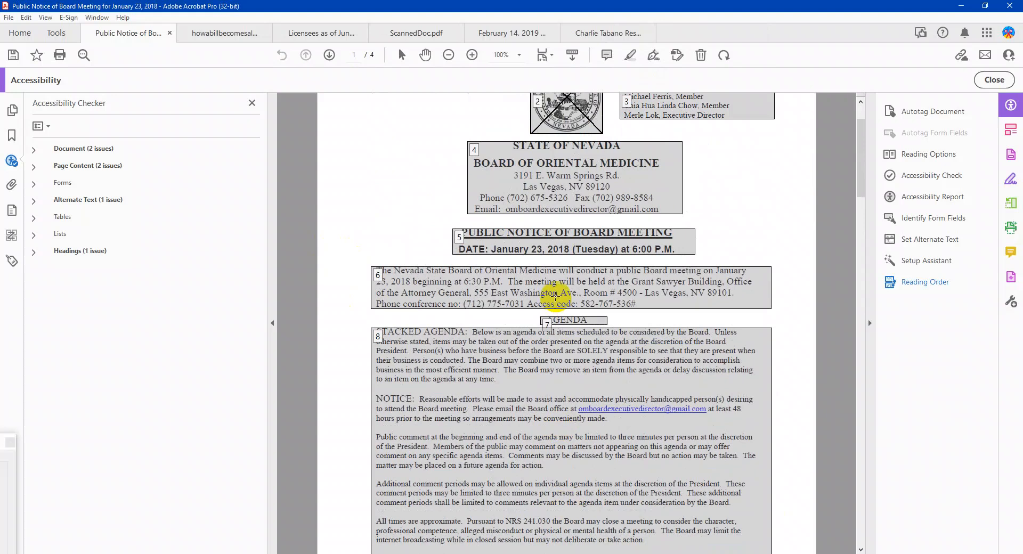
scroll(554, 296, up, 1)
click(35, 253)
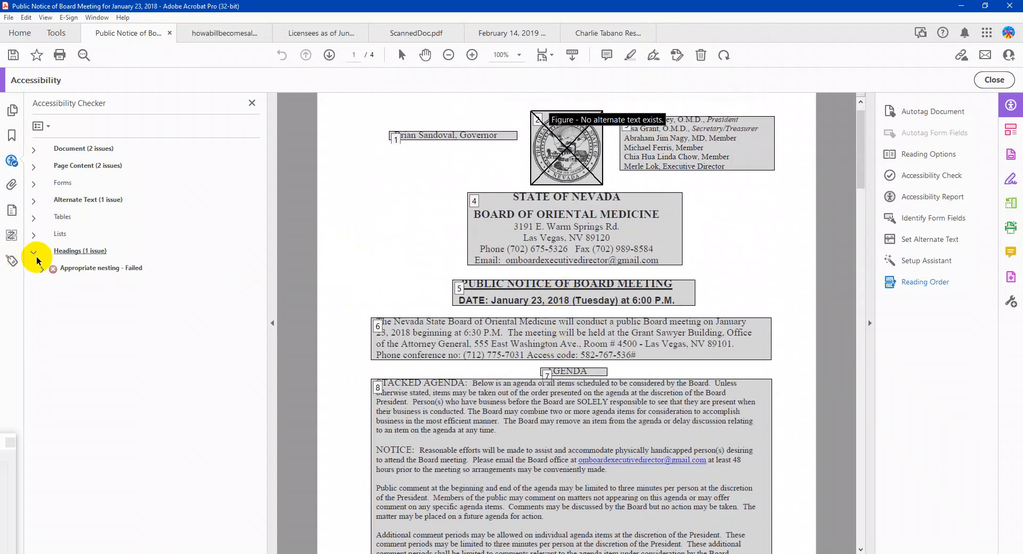
click(41, 269)
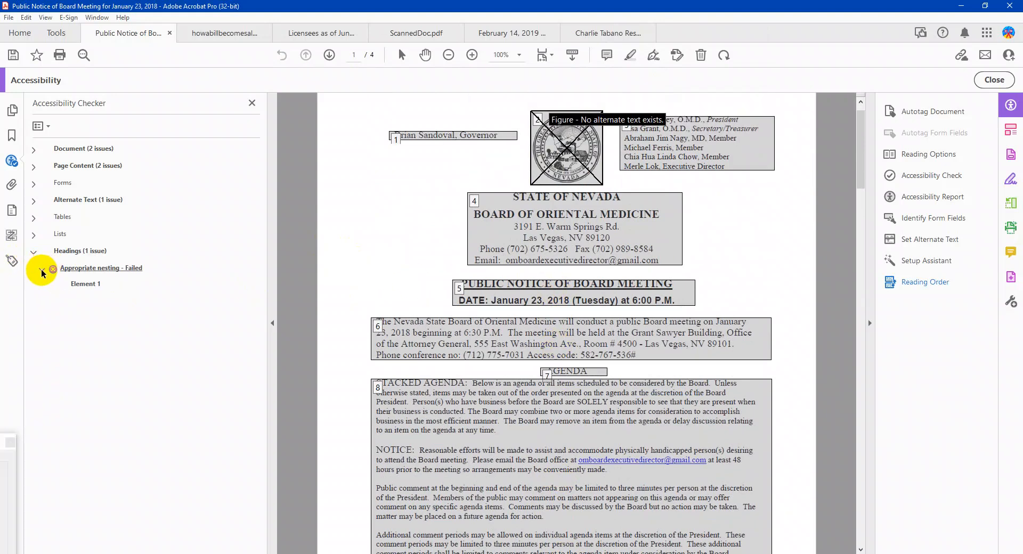
click(77, 285)
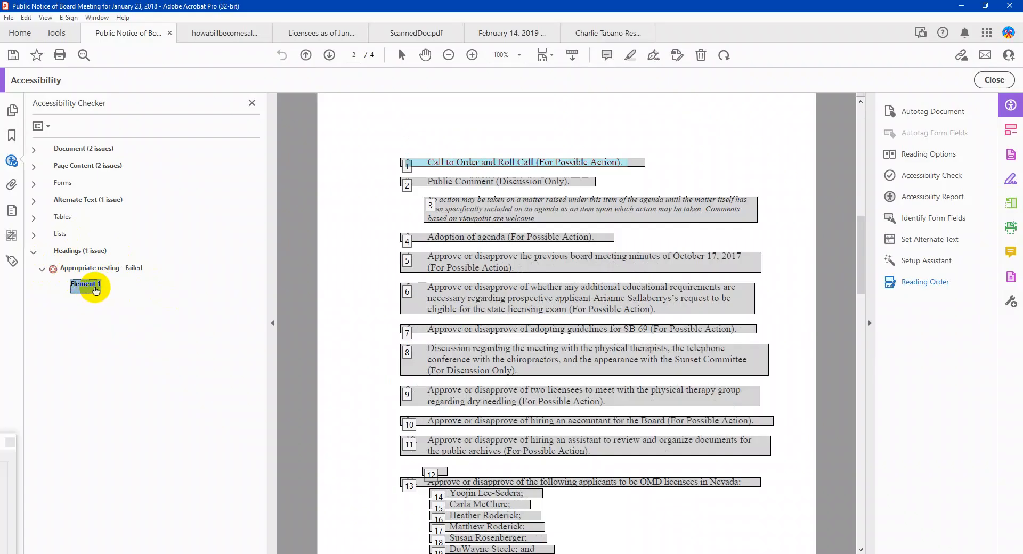
right_click(96, 290)
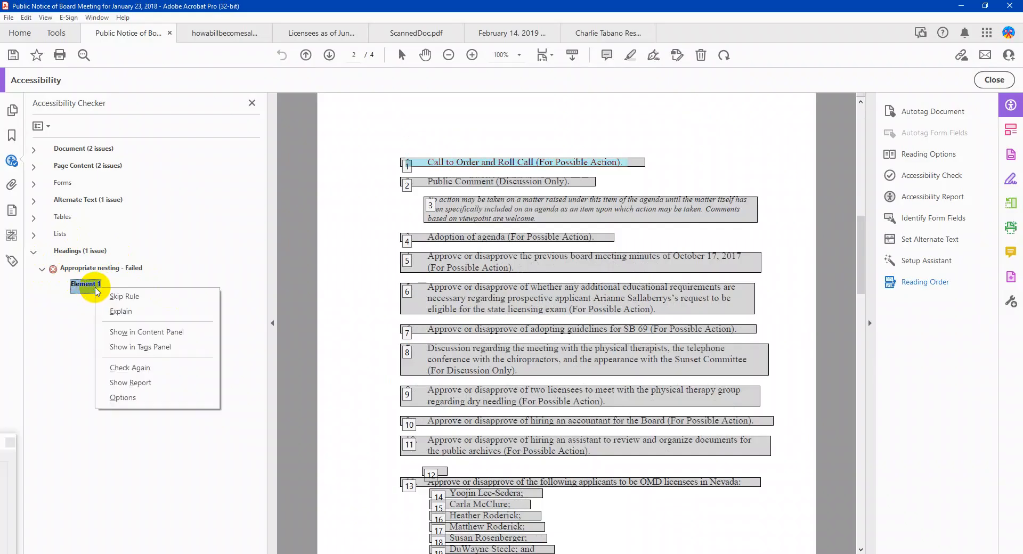
click(138, 347)
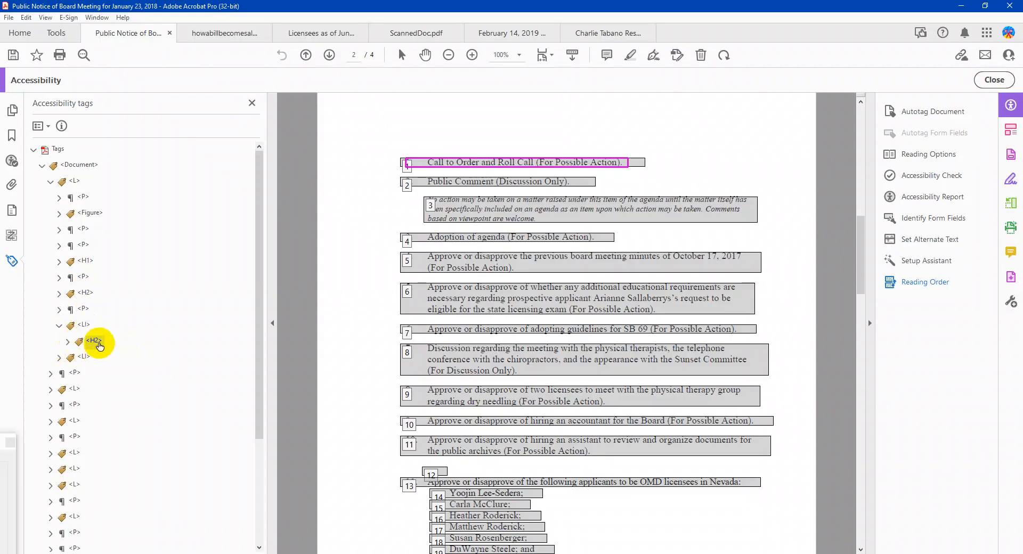
click(86, 293)
click(81, 261)
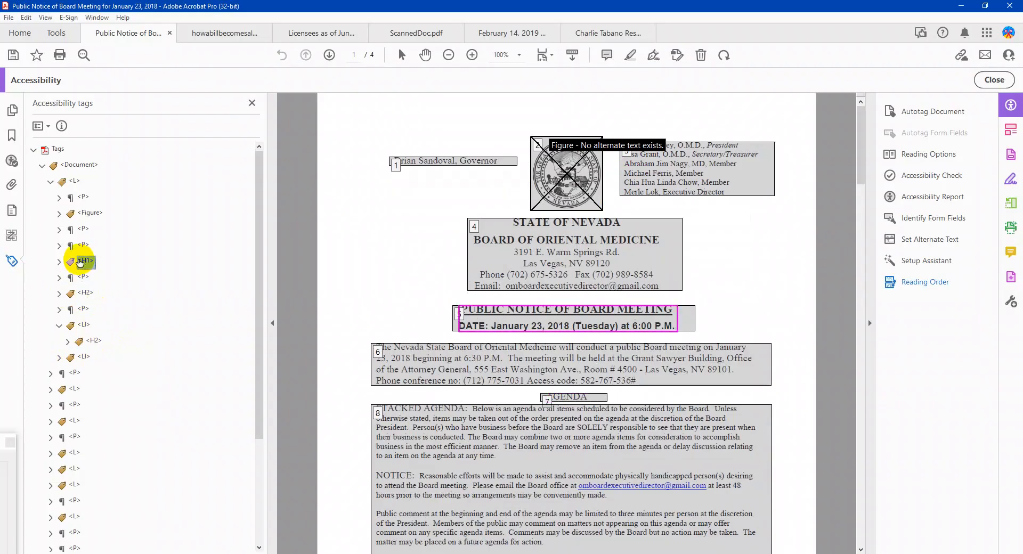
Rerun the accessibility check from the failed heading nesting element and collapse the Headings results.
click(12, 161)
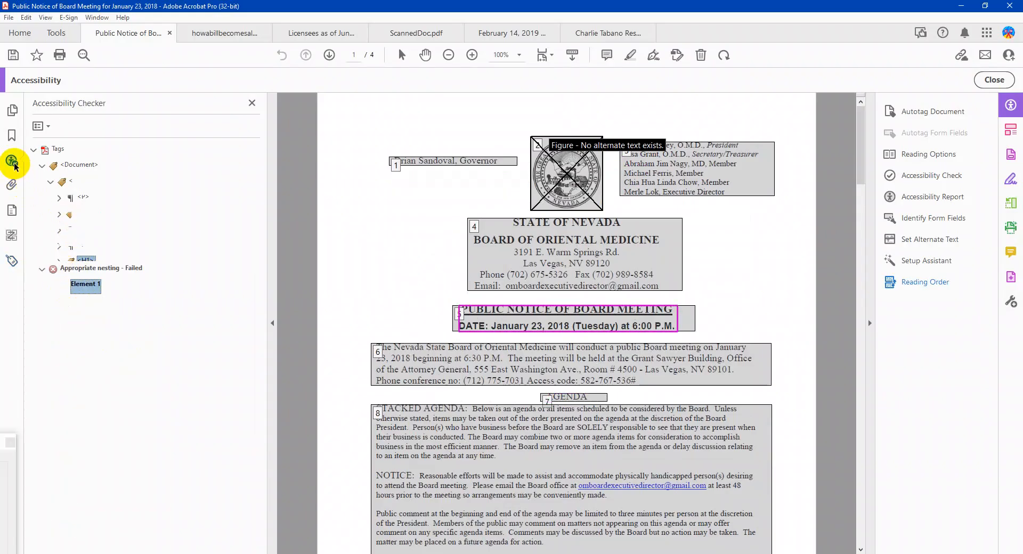
right_click(92, 284)
click(154, 368)
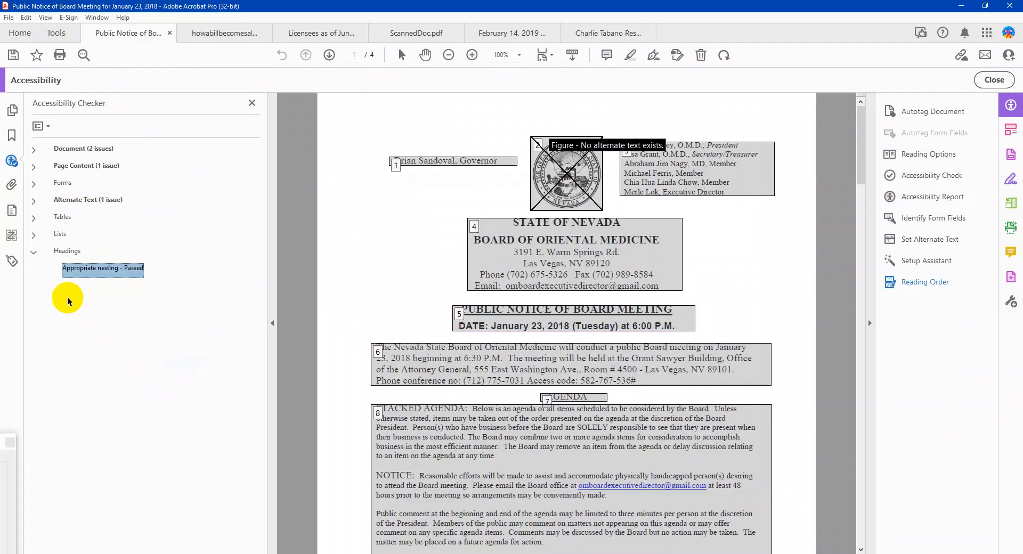
click(33, 251)
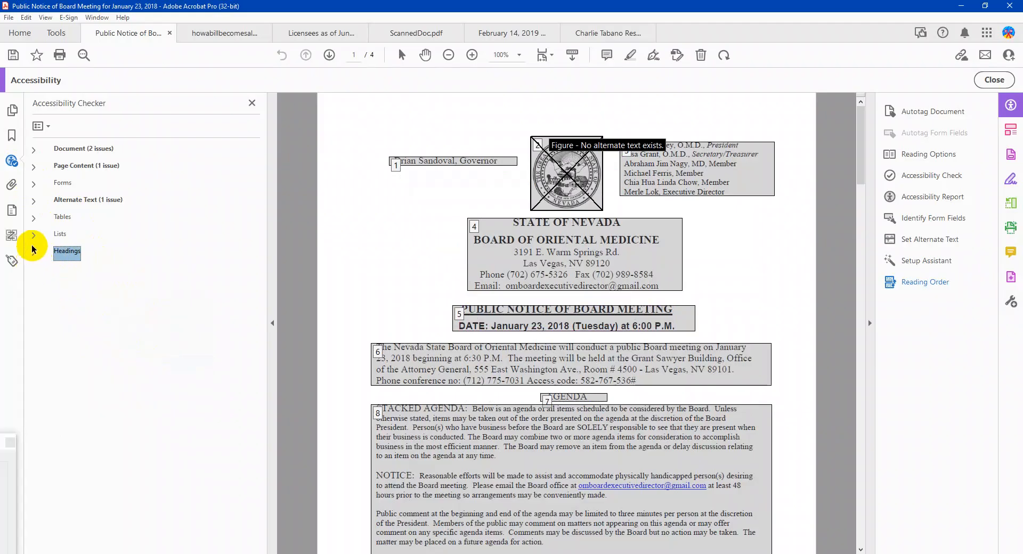
Fix the failed figures alternate text check by giving the seal figure the alternate text "The Great Seal of the State of Nevada".
click(33, 200)
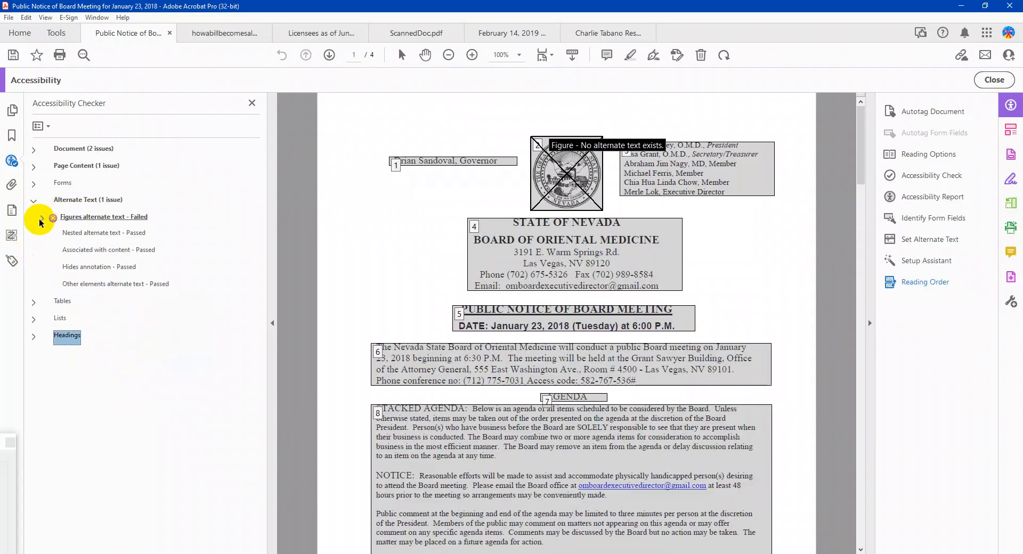
click(41, 217)
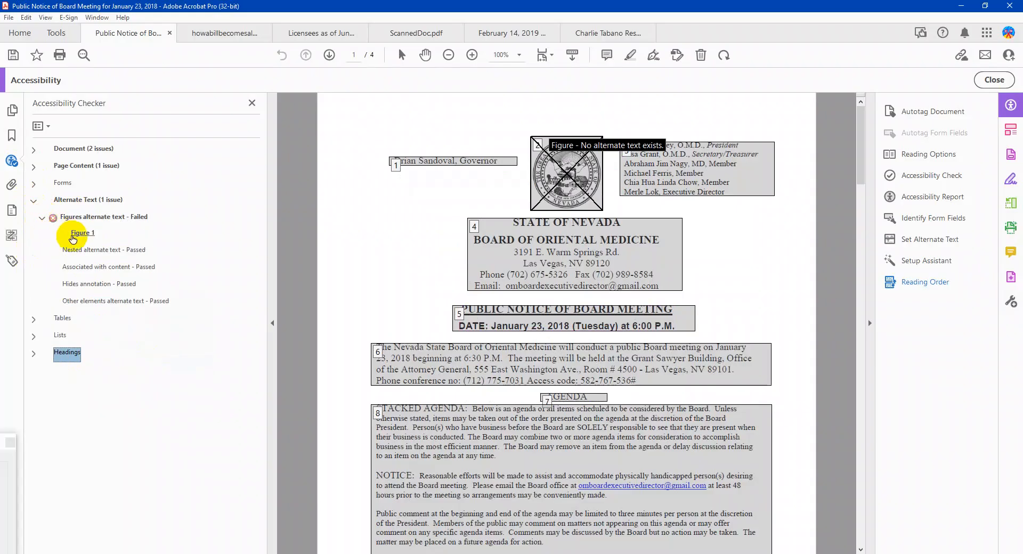
right_click(87, 234)
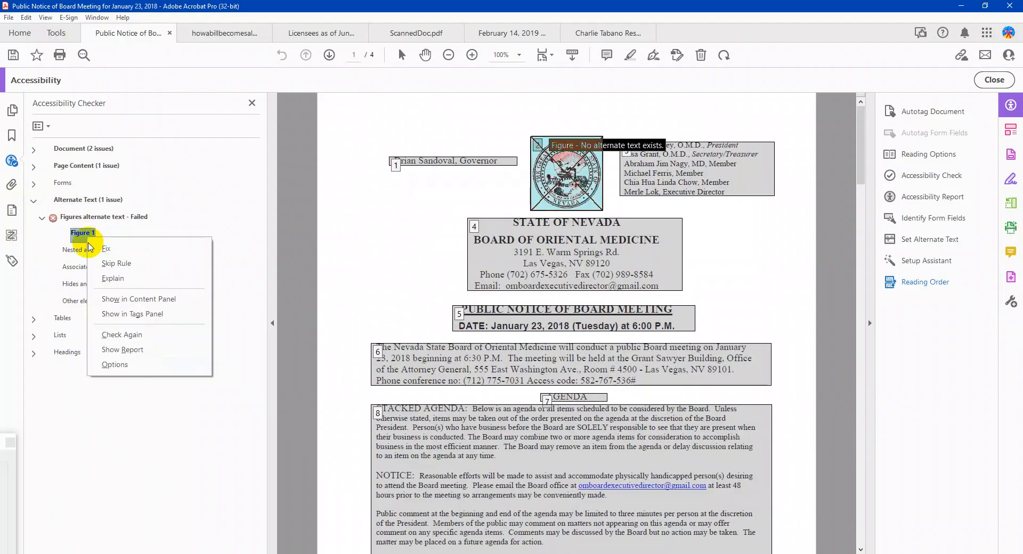
click(106, 249)
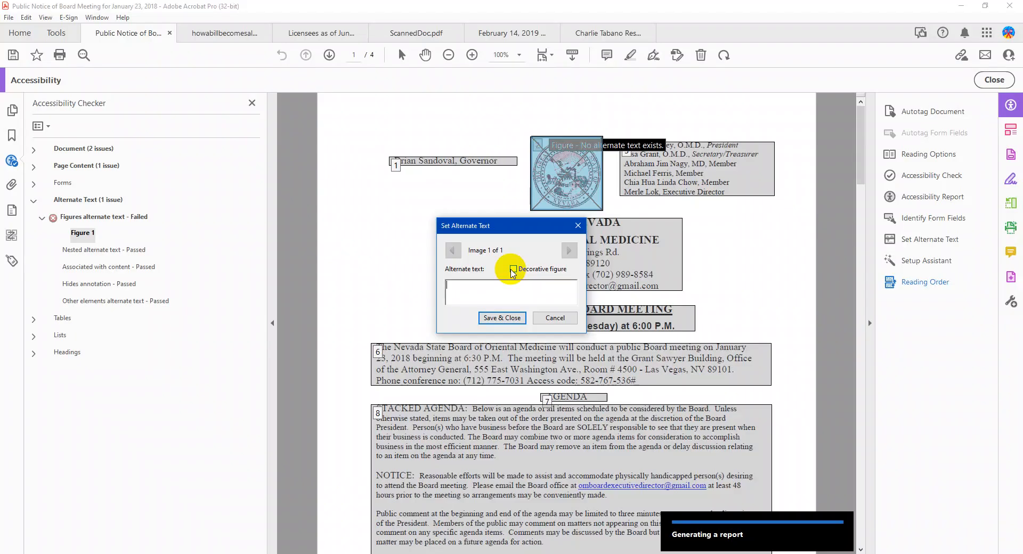
text(The Great Seal of the State of Nevada)
click(520, 320)
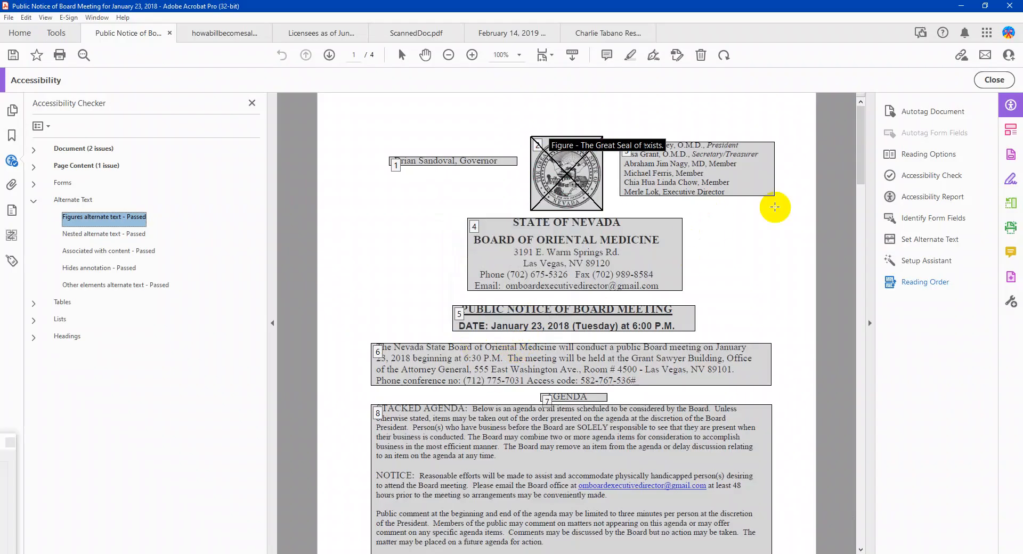
Review the seal figure's alternate text from the page, accept it as is, and collapse the Alternate Text results.
right_click(571, 181)
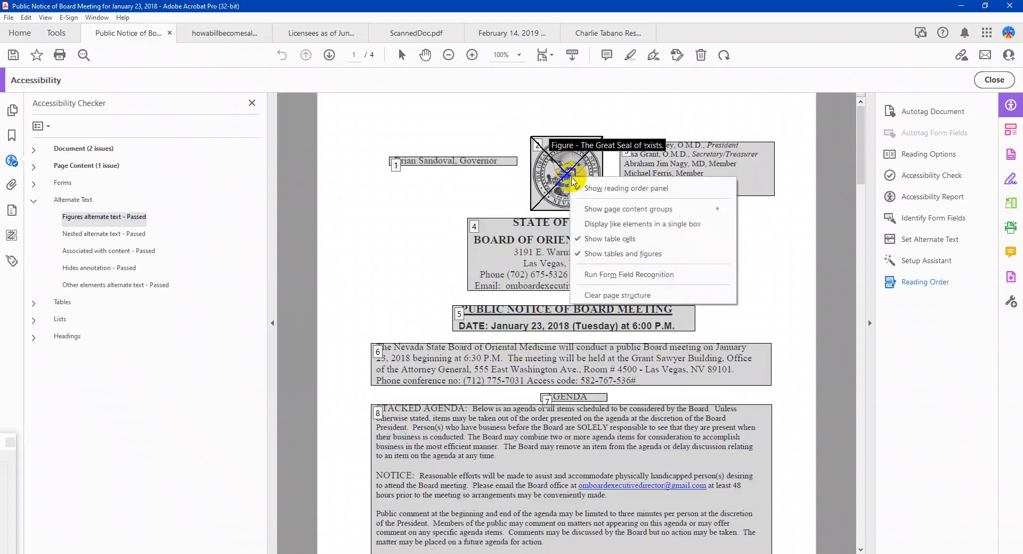
click(565, 175)
right_click(564, 173)
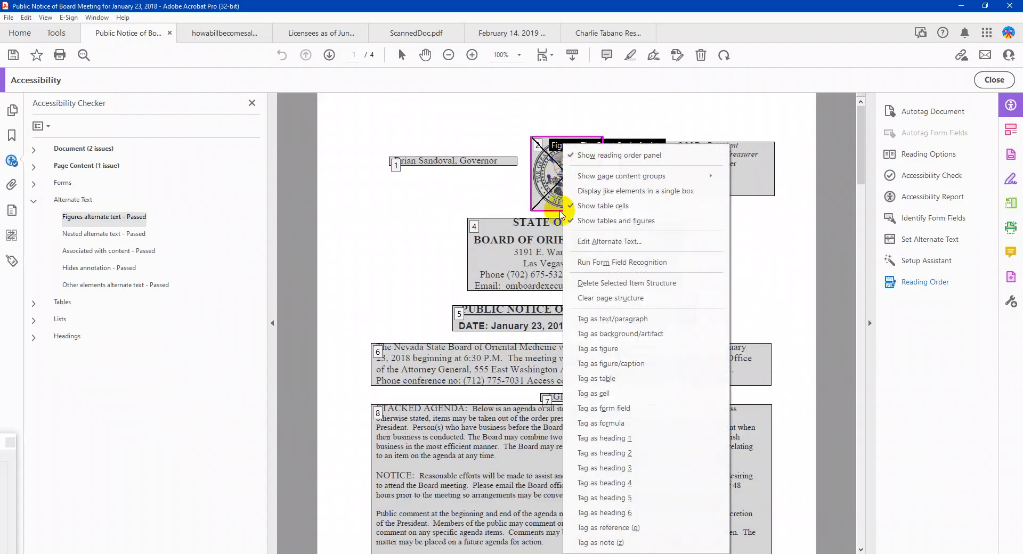
click(613, 241)
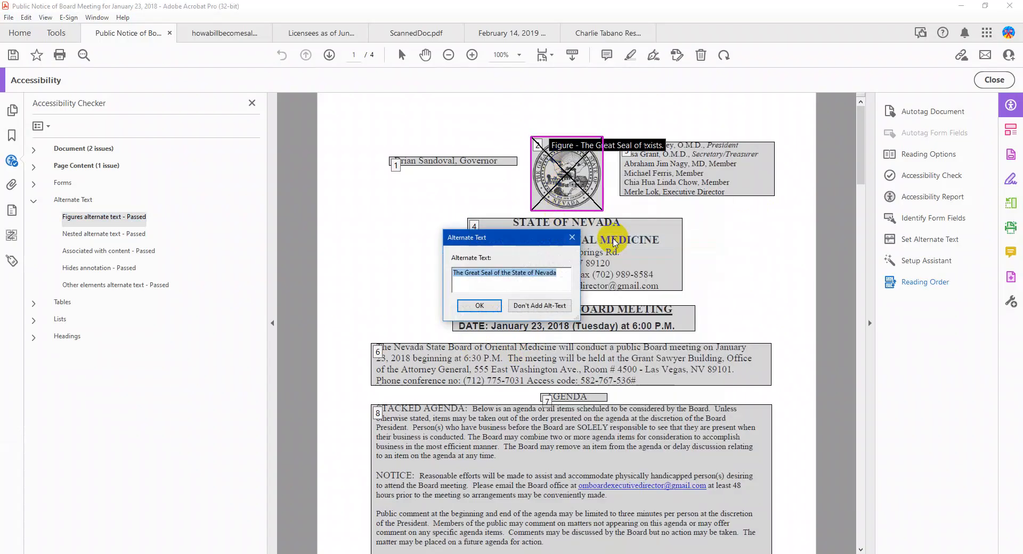
click(487, 312)
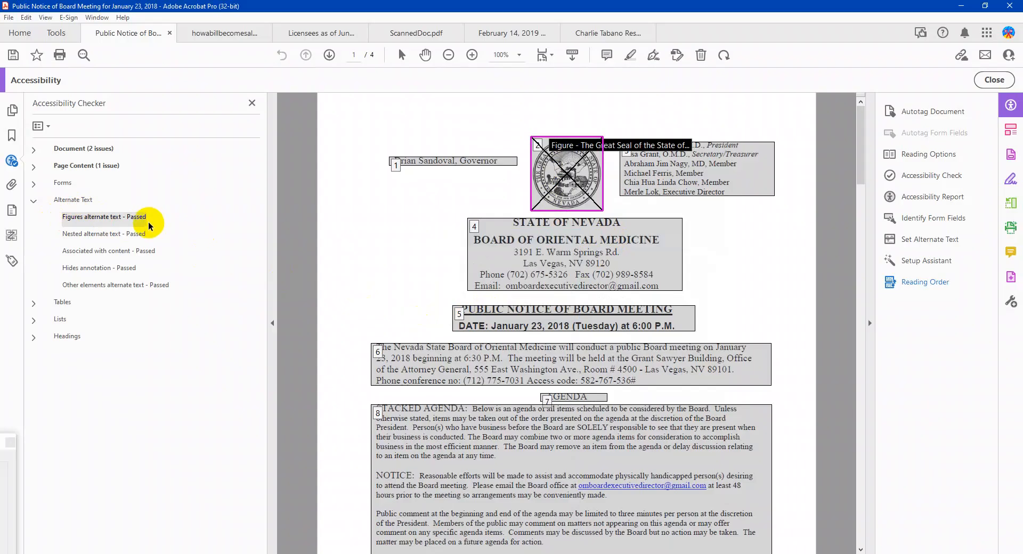
click(32, 202)
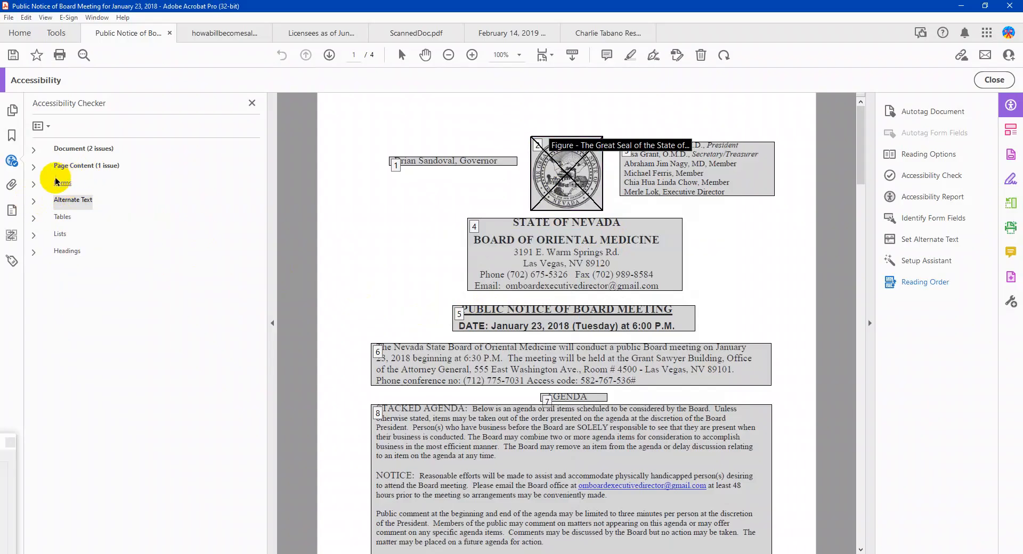
Examine the Page Content check results and compare the tagged content rule with the numbered tagged regions on page 1.
click(35, 167)
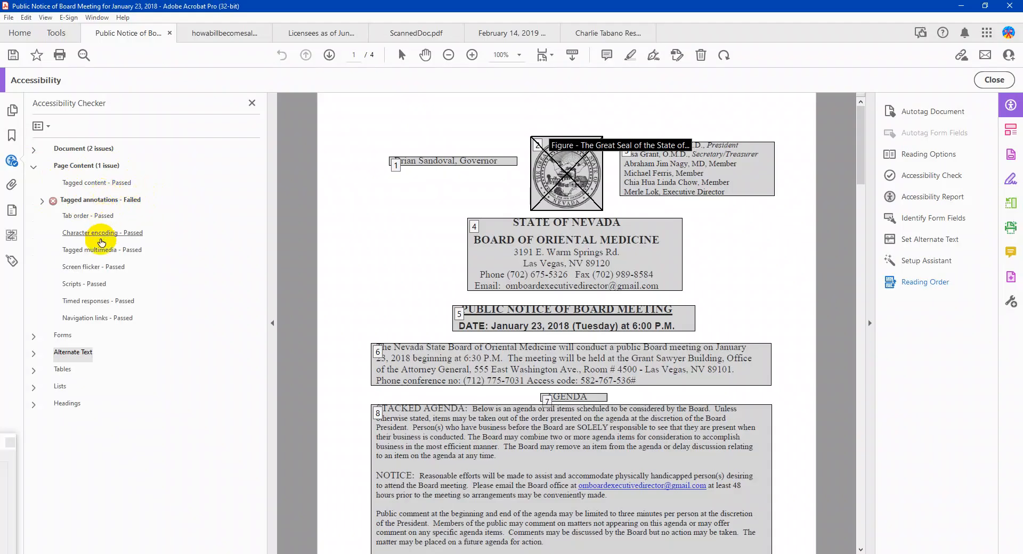
click(98, 185)
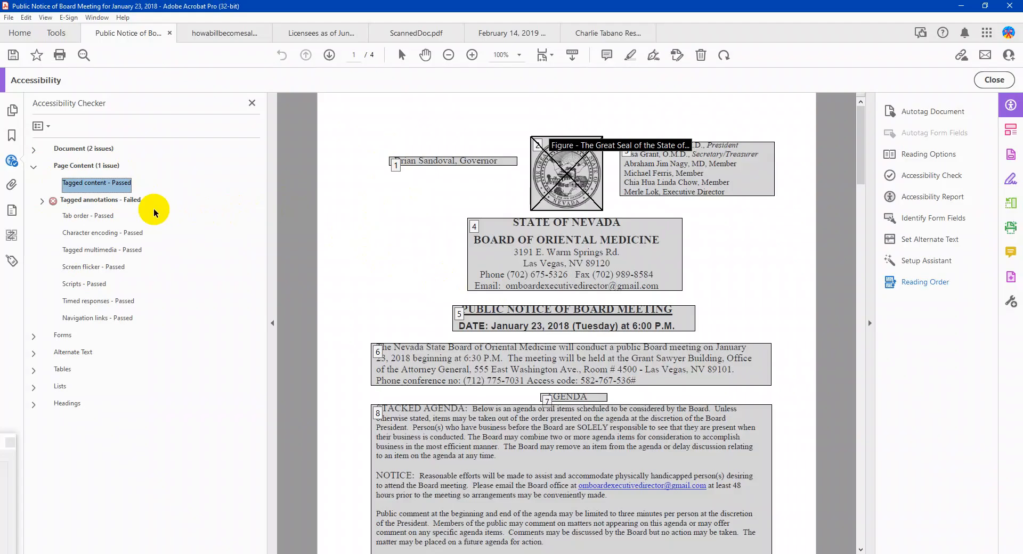
scroll(402, 305, down, 3)
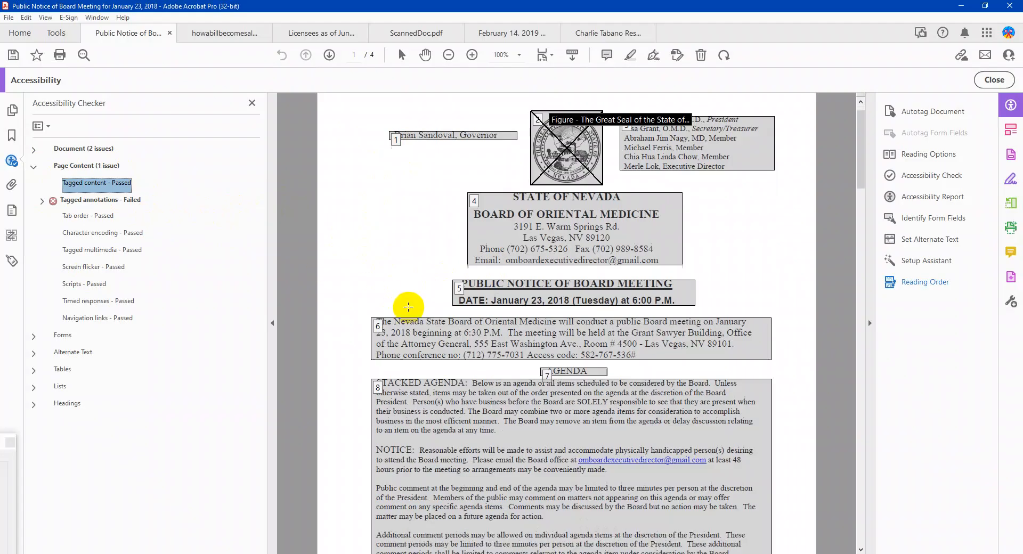
scroll(399, 307, down, 2)
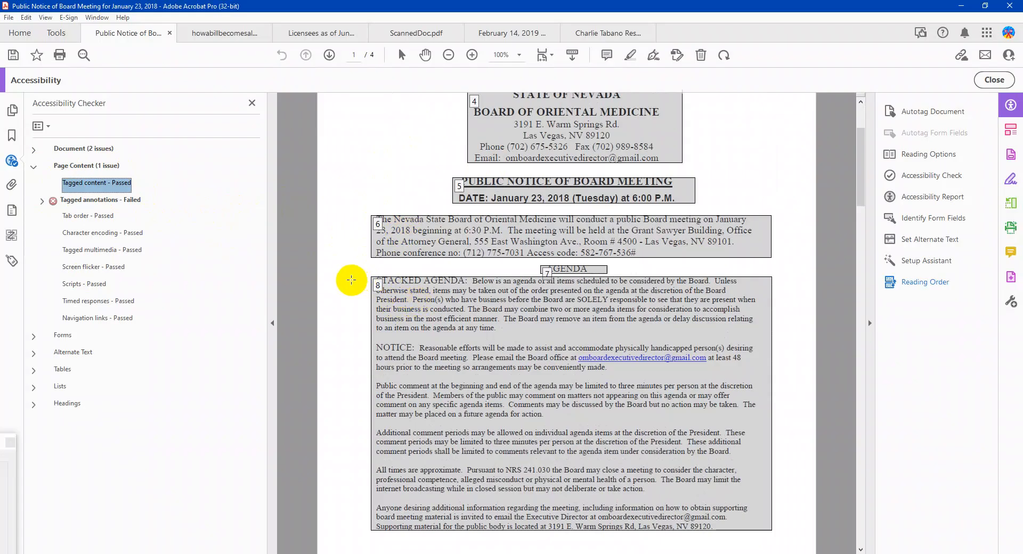
scroll(352, 280, up, 5)
scroll(348, 280, down, 4)
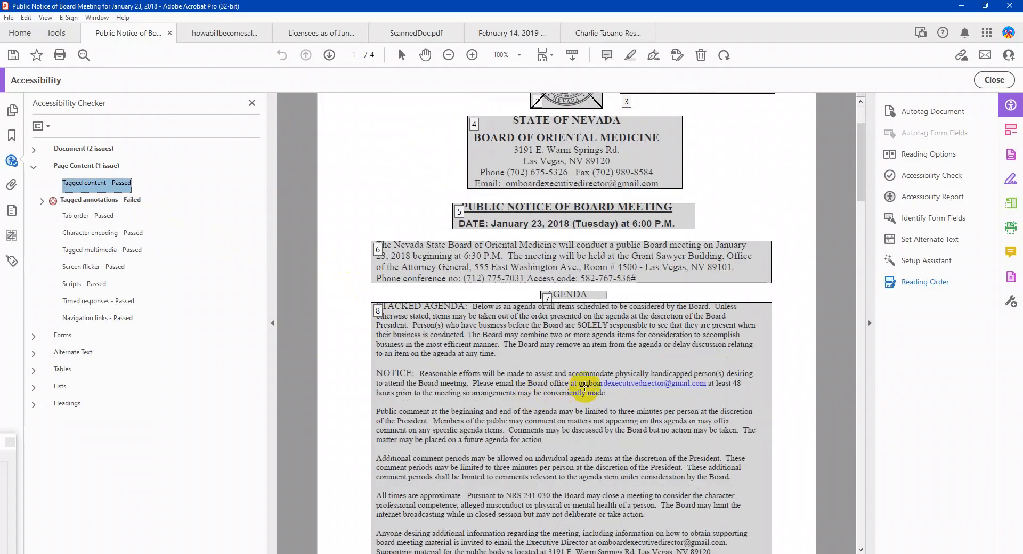
scroll(672, 382, down, 3)
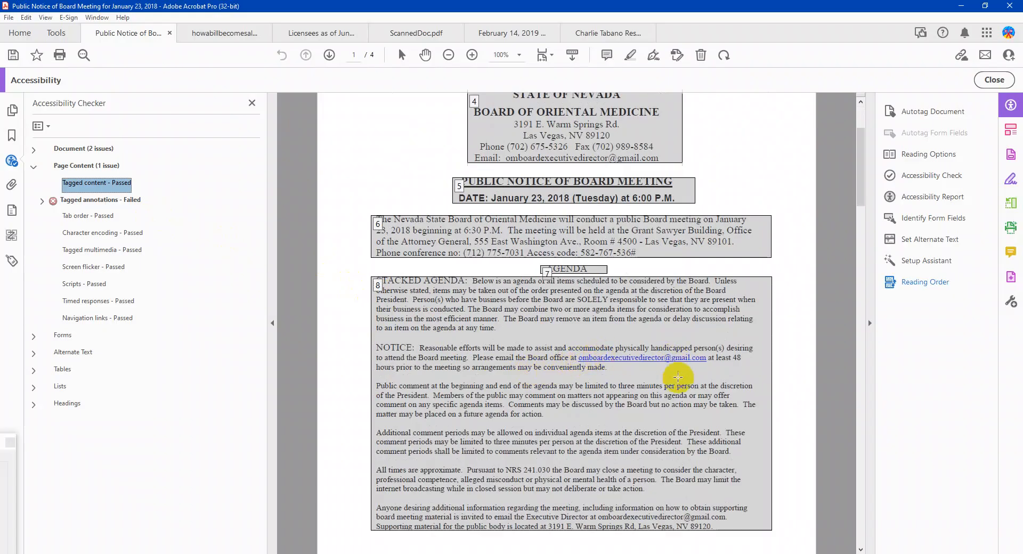
scroll(666, 375, up, 5)
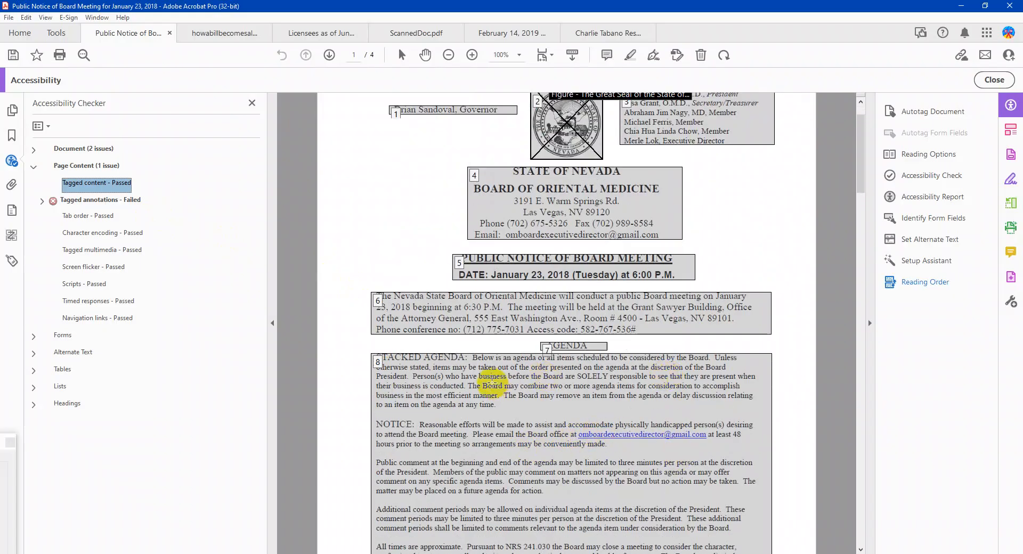
scroll(434, 346, up, 2)
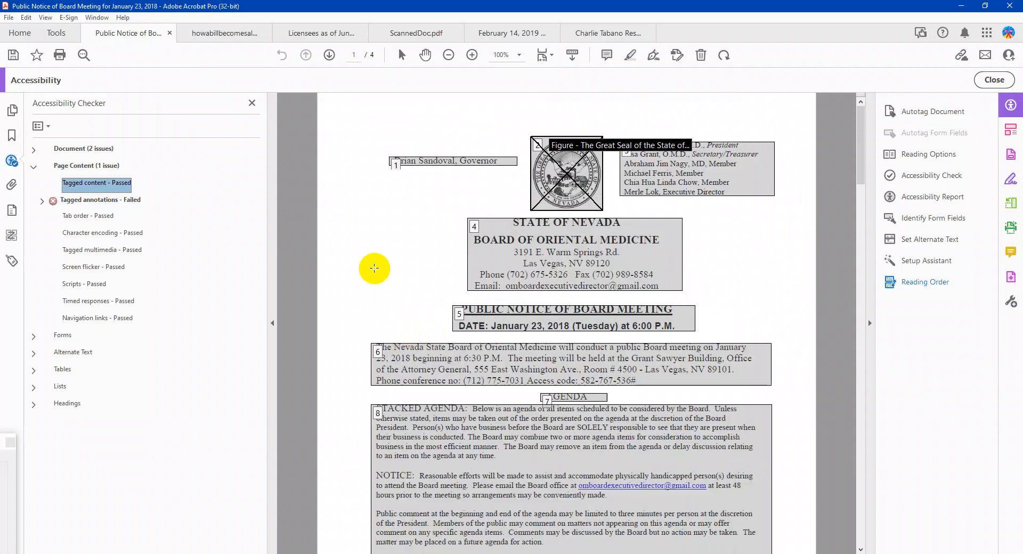
Locate the element that fails the tagged annotations check in the document's content tree and select its link annotation.
click(42, 202)
right_click(85, 216)
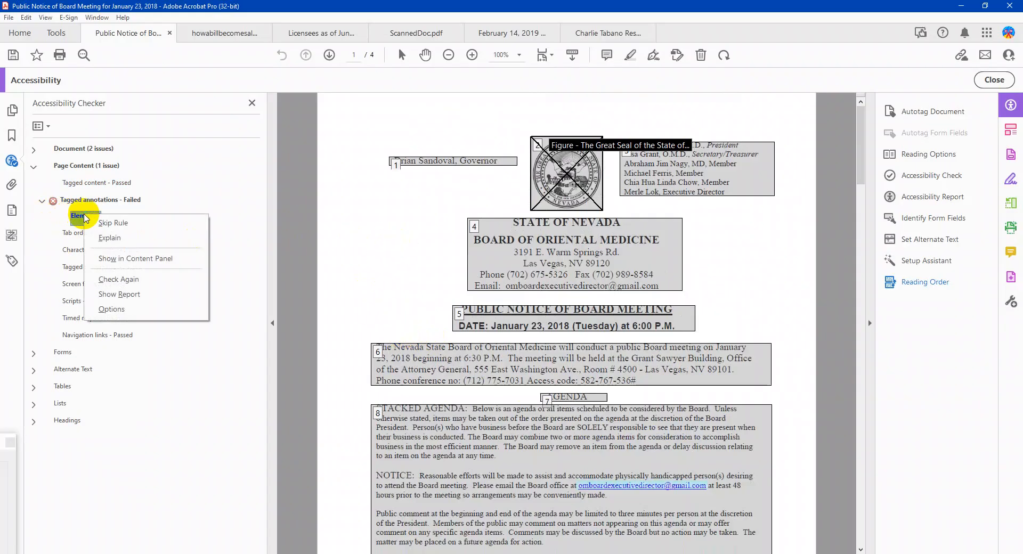
click(140, 258)
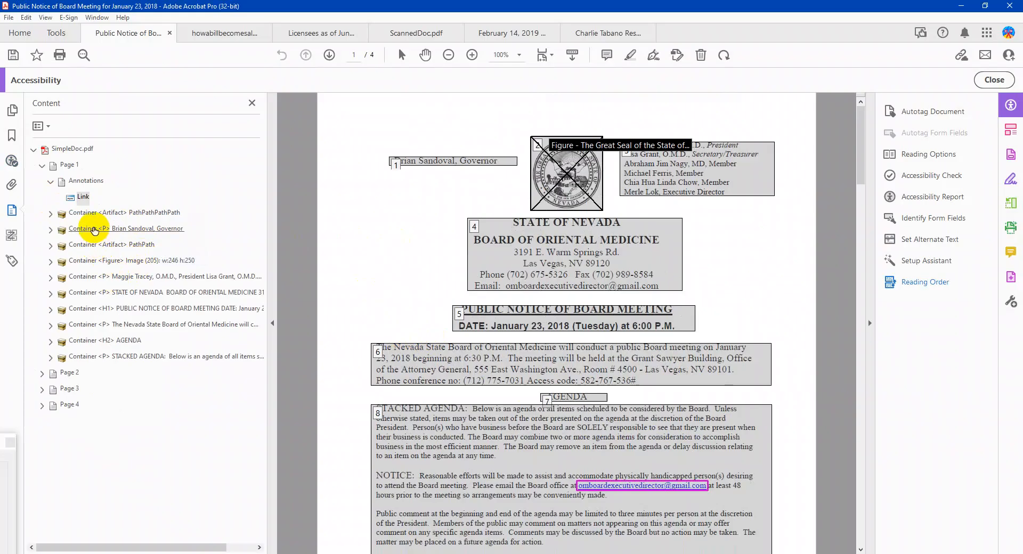
click(83, 197)
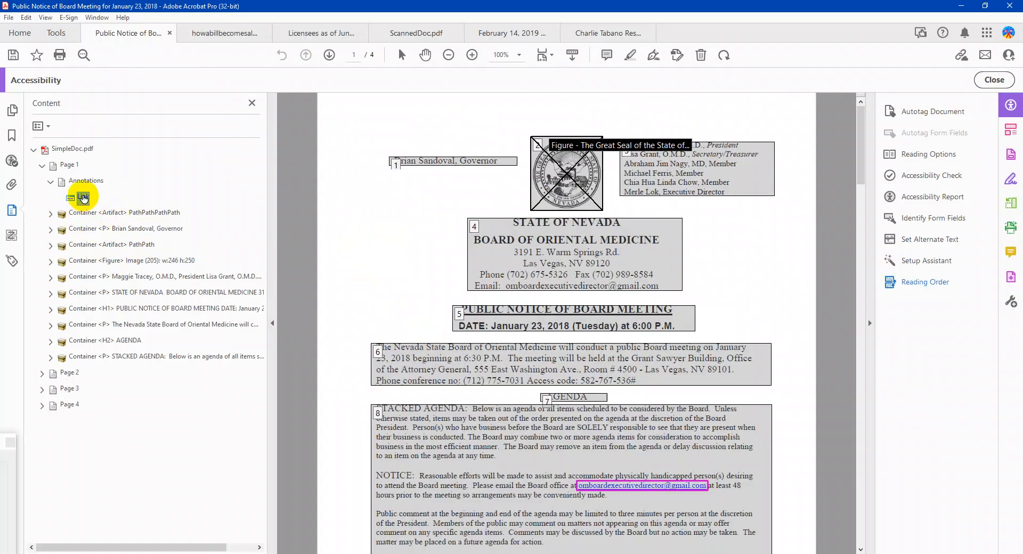
Search the entire document for unmarked annotations, starting from the selected link annotation.
right_click(83, 198)
click(96, 221)
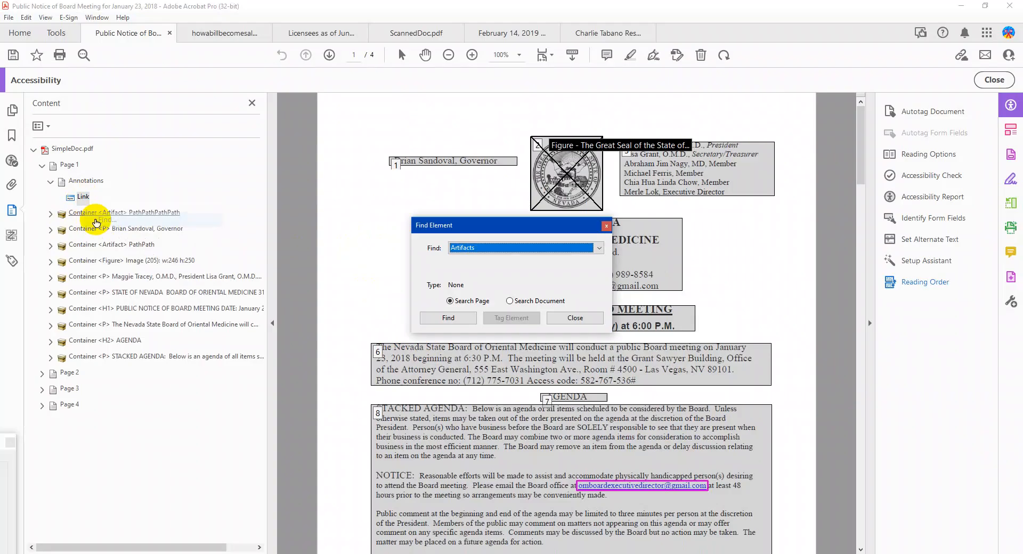
click(482, 252)
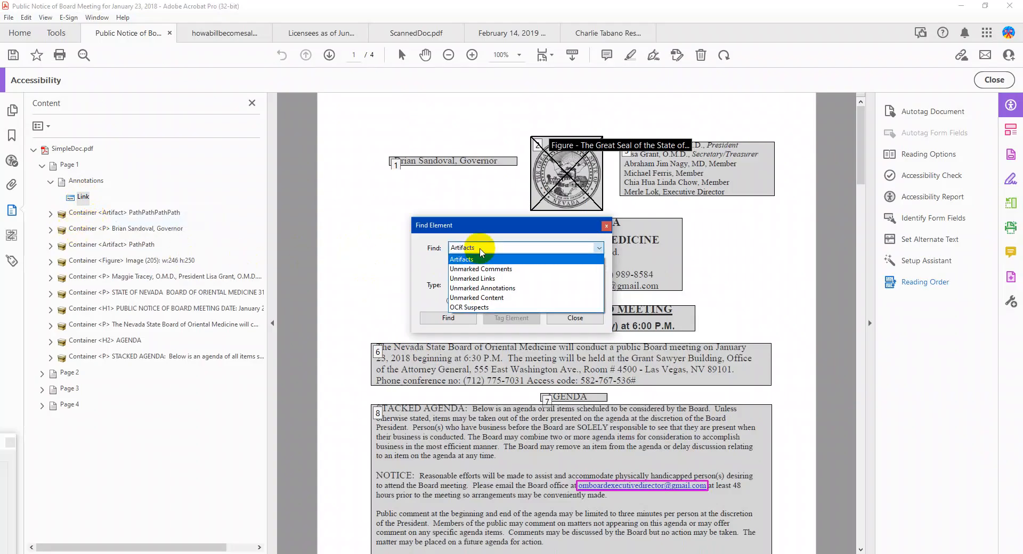
click(506, 288)
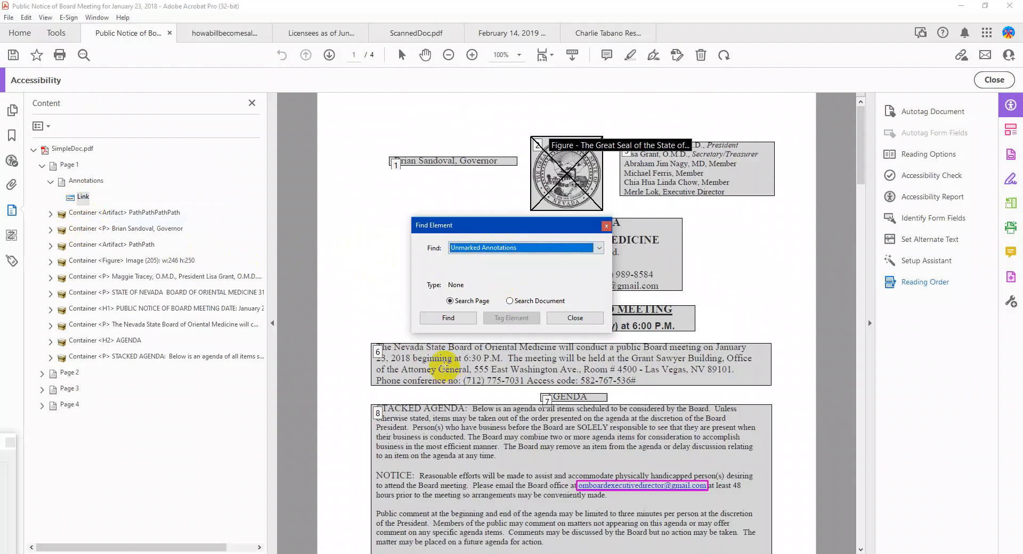
click(530, 304)
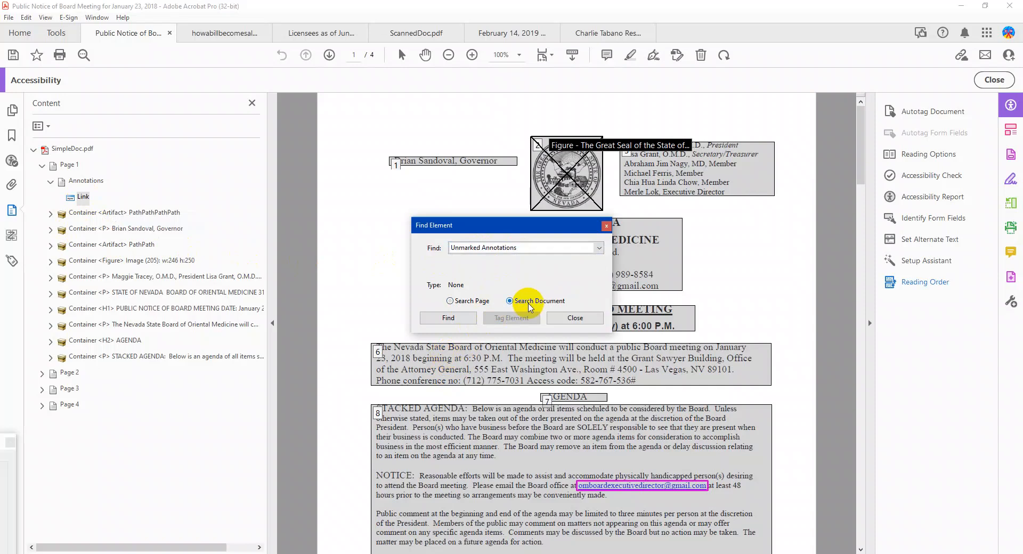
click(443, 320)
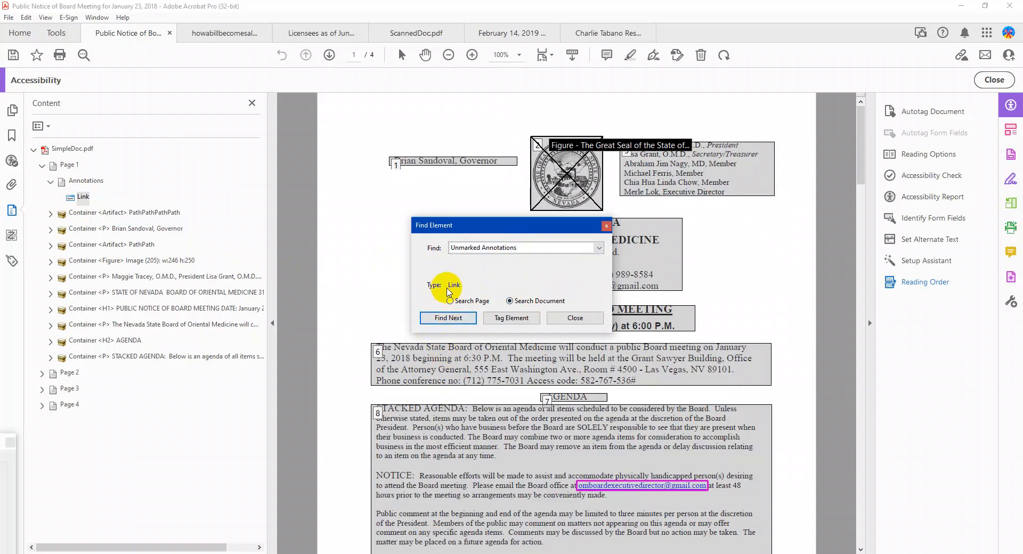
Tag the found annotation with a new tag of type Link and close the element search.
click(509, 318)
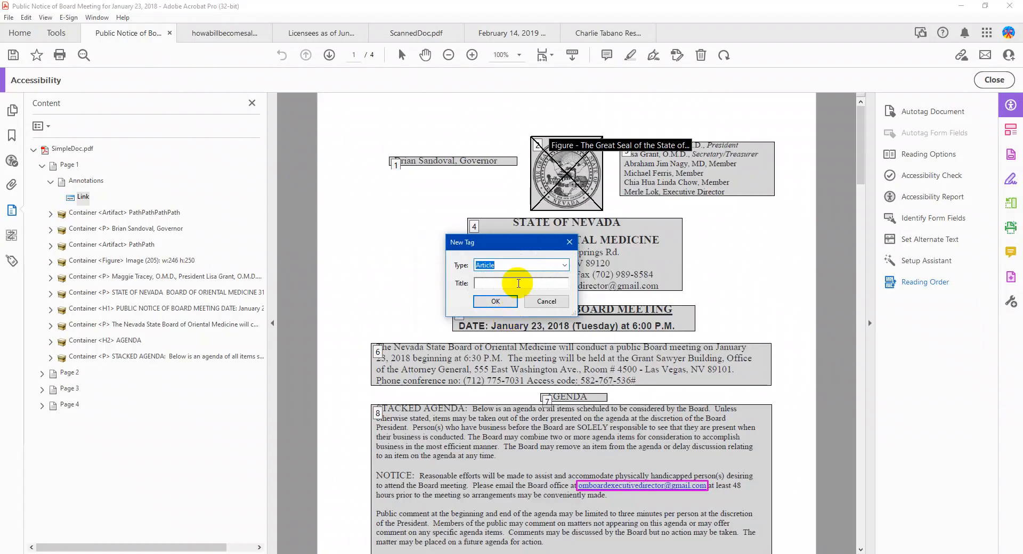
click(564, 266)
scroll(535, 319, down, 6)
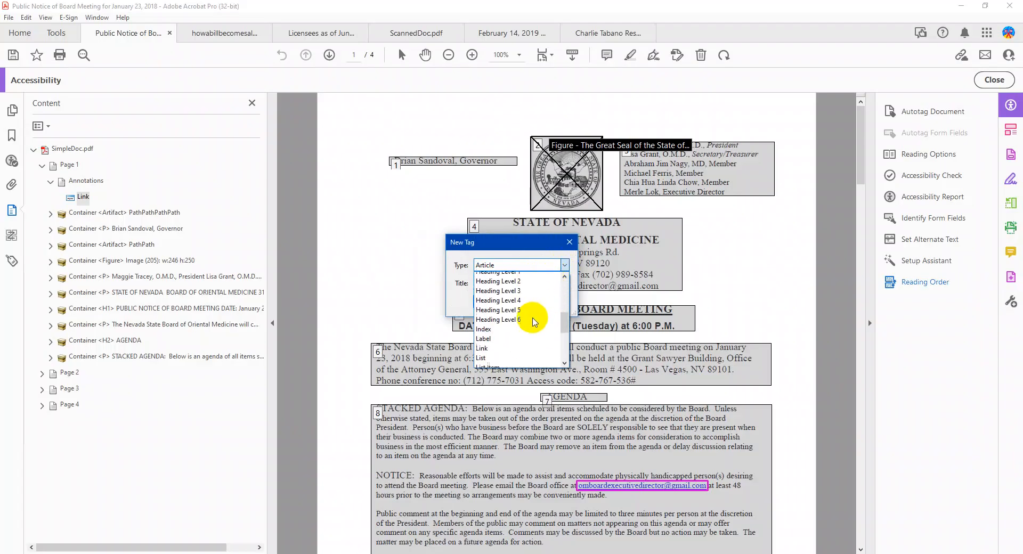
click(493, 296)
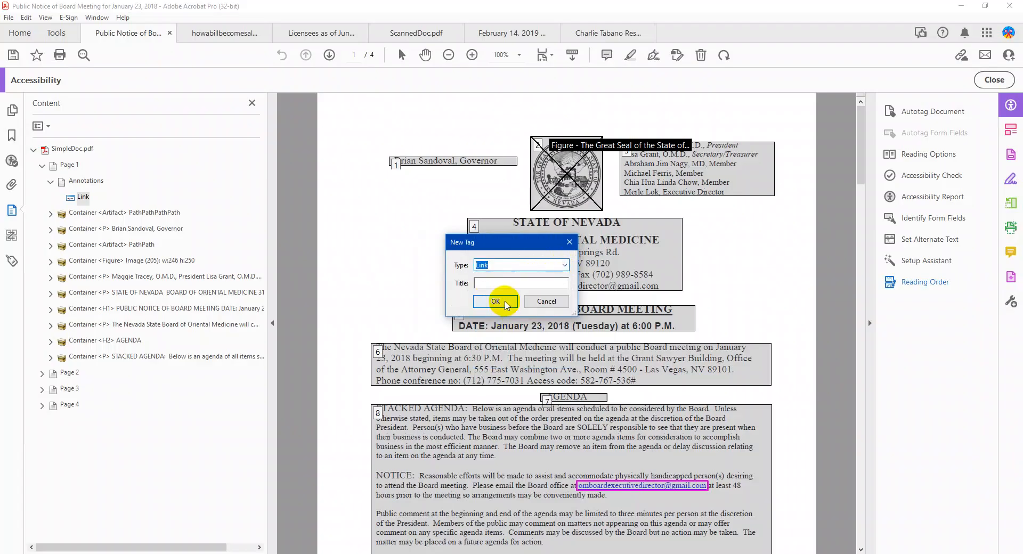
click(486, 307)
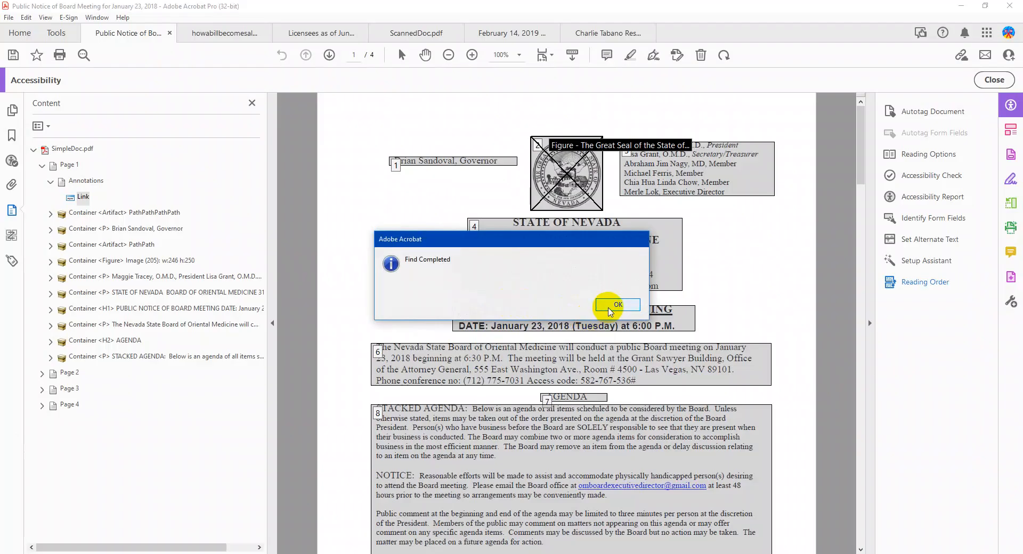
click(609, 310)
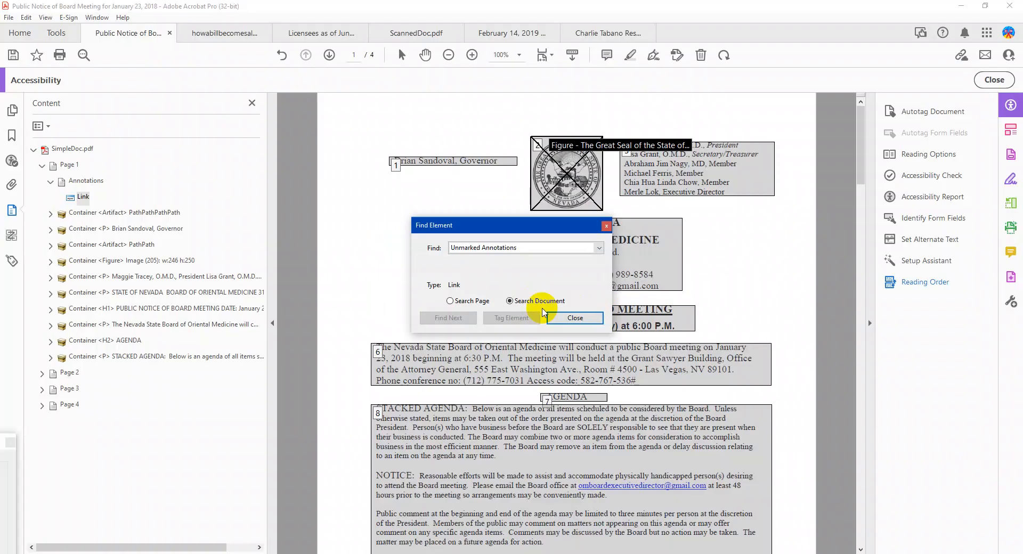
click(578, 318)
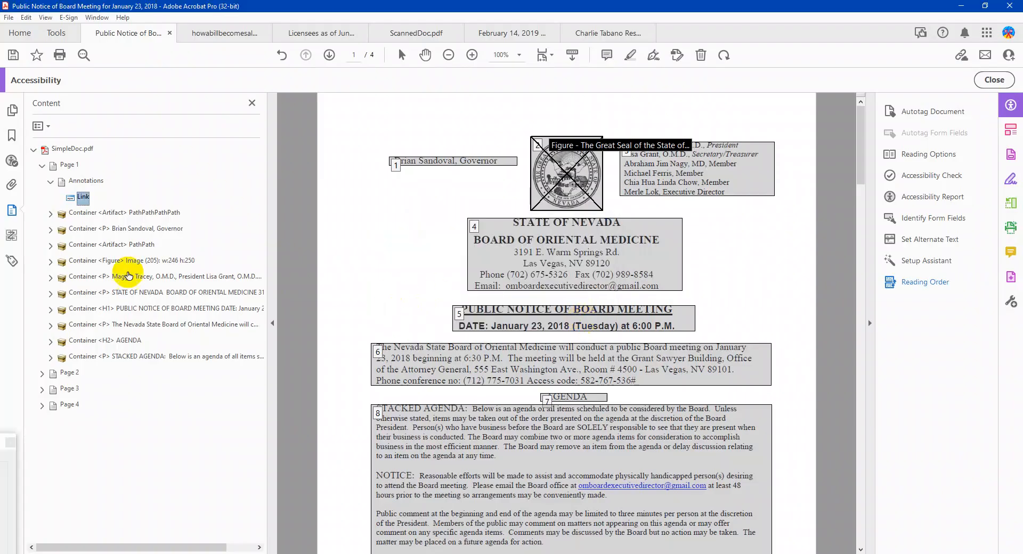
Return to the accessibility check results and recheck the failed tagged annotations element.
click(12, 161)
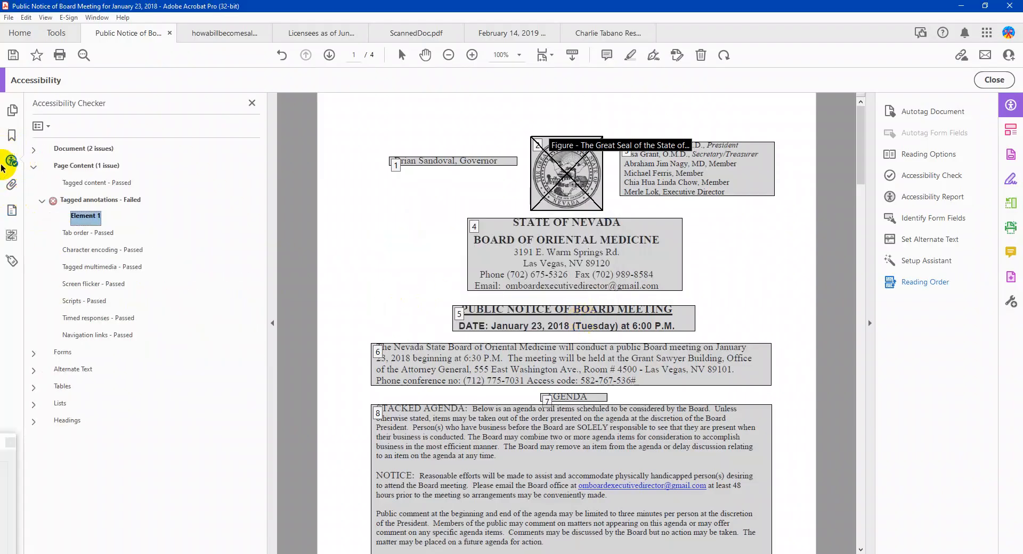
right_click(85, 219)
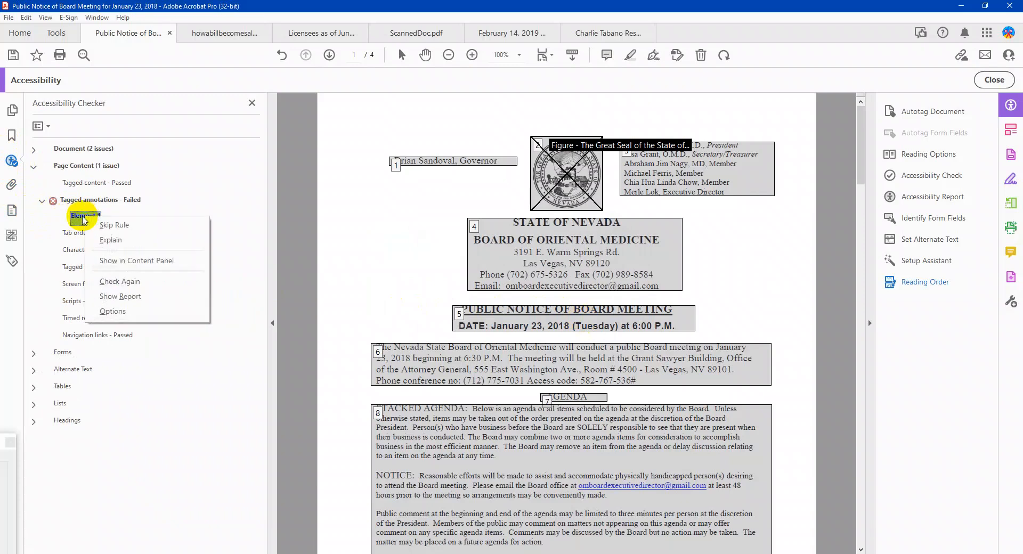
click(115, 282)
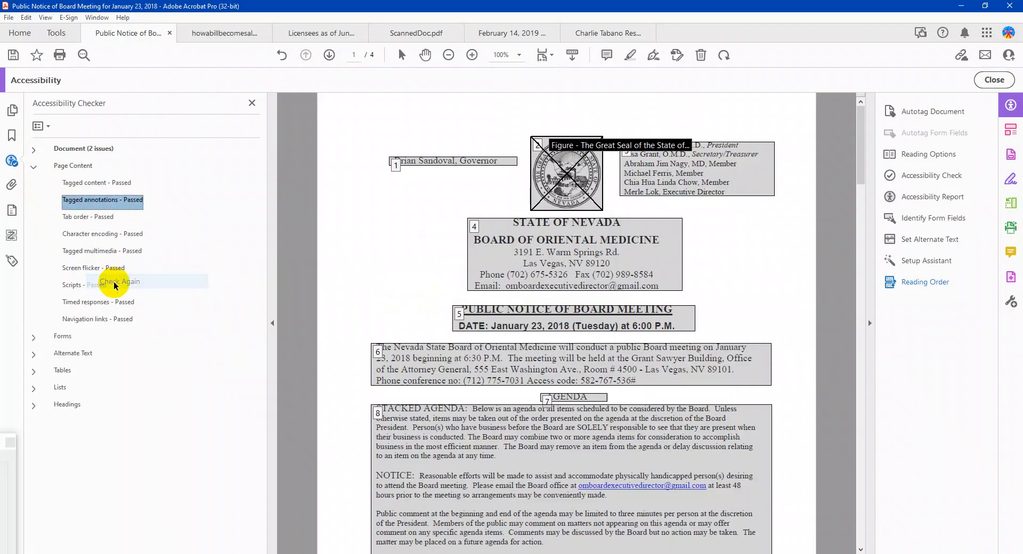
Review the document's logical reading order and mark that manual check in the Document category as passed.
click(34, 168)
click(33, 149)
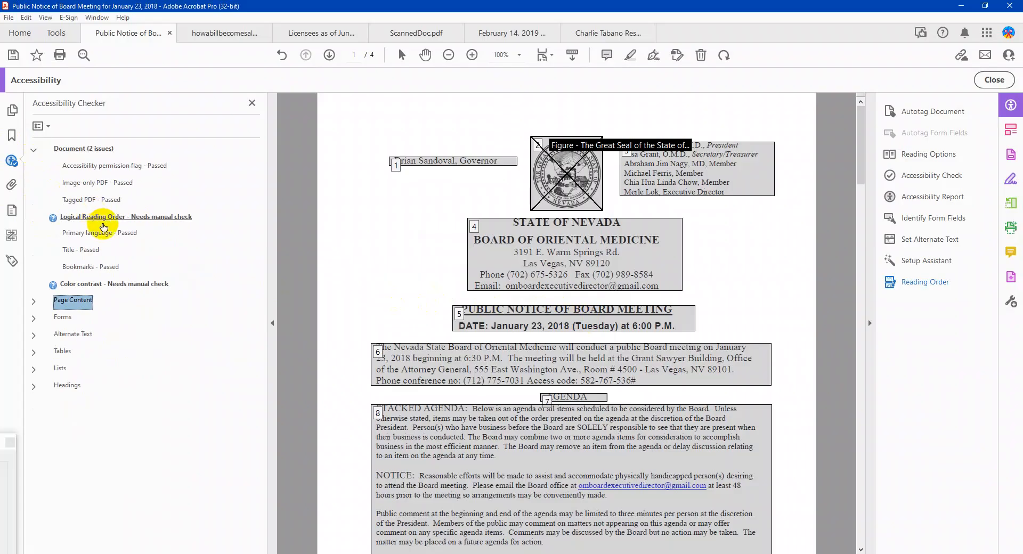
click(153, 218)
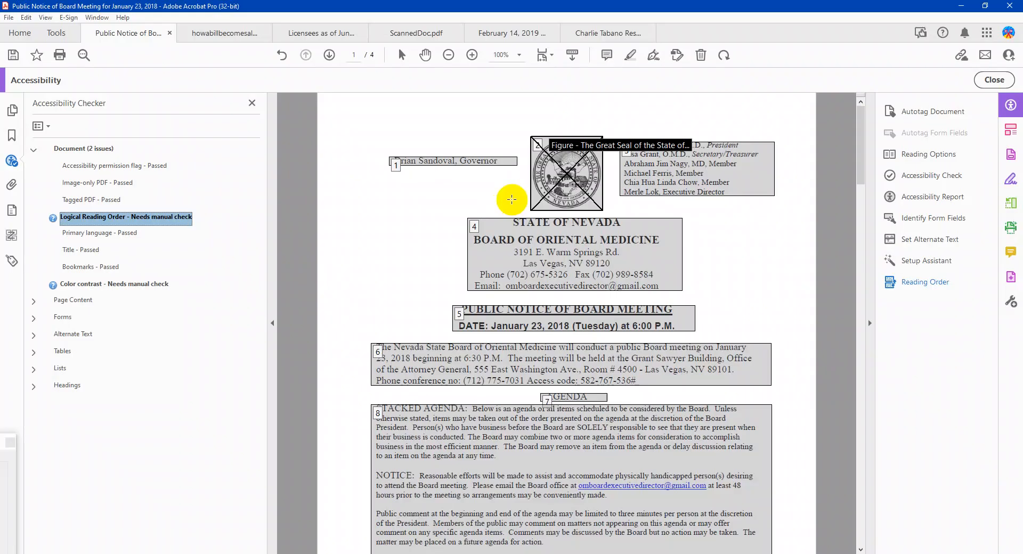
scroll(511, 199, down, 4)
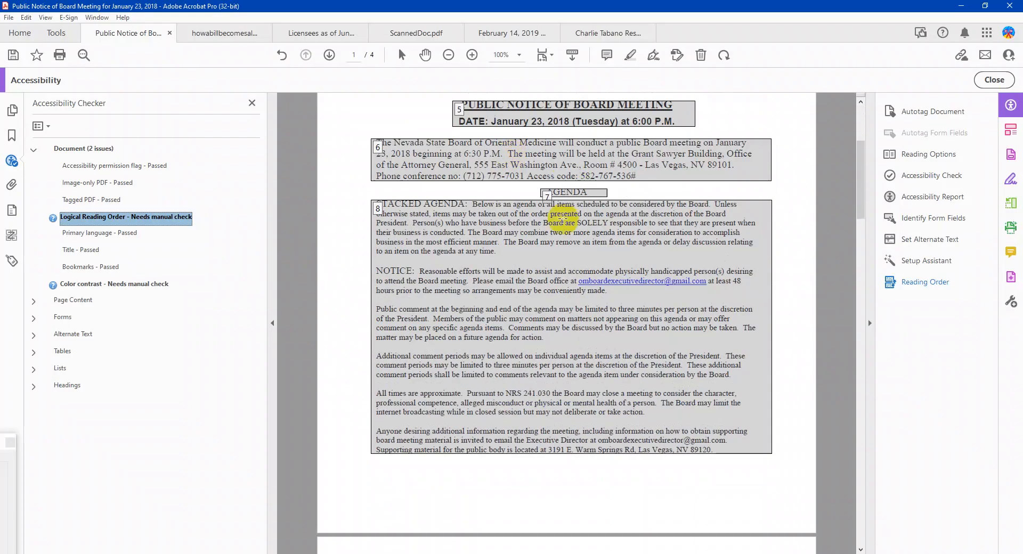
scroll(467, 229, up, 1)
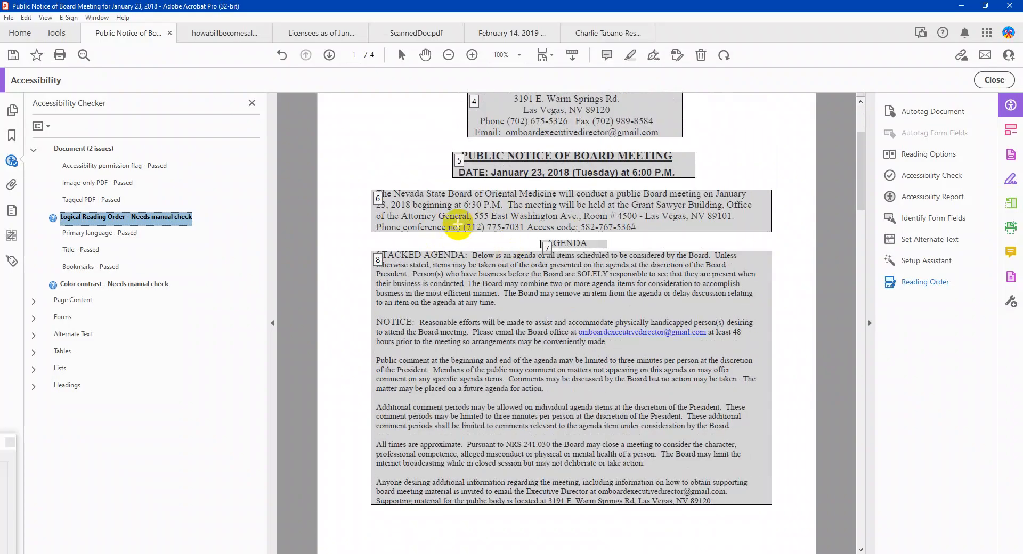
right_click(162, 217)
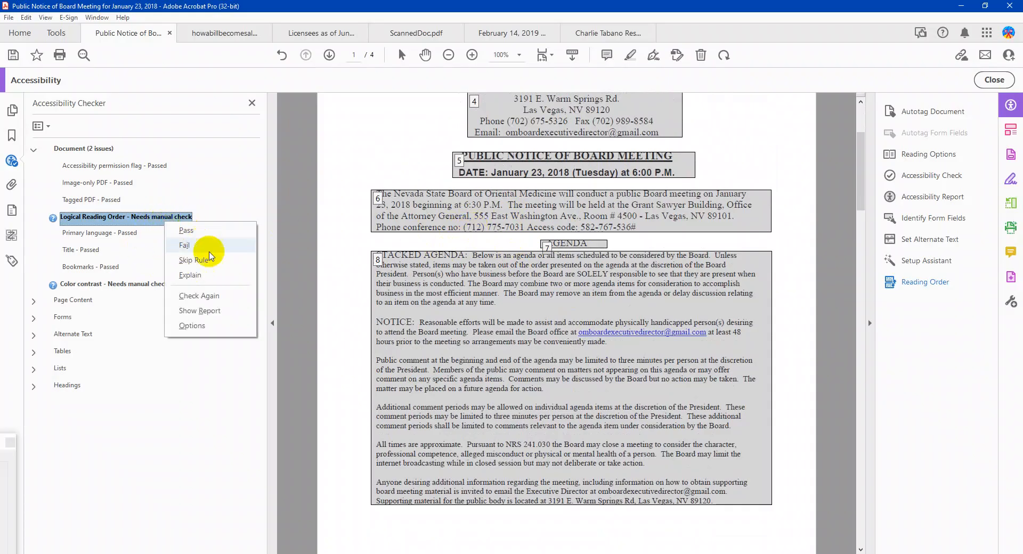
click(210, 228)
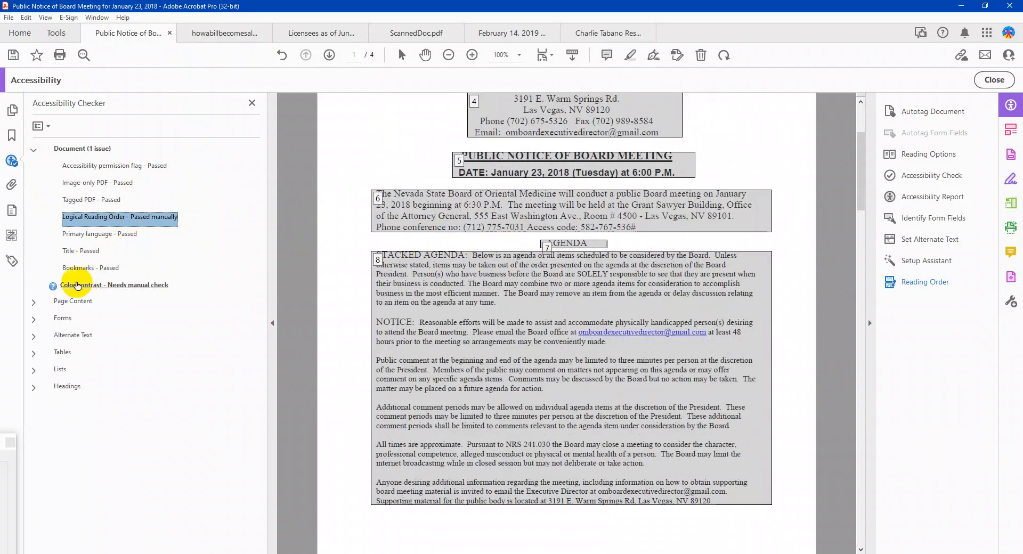
Review the page's color contrast and mark the Color contrast manual check as passed.
click(101, 287)
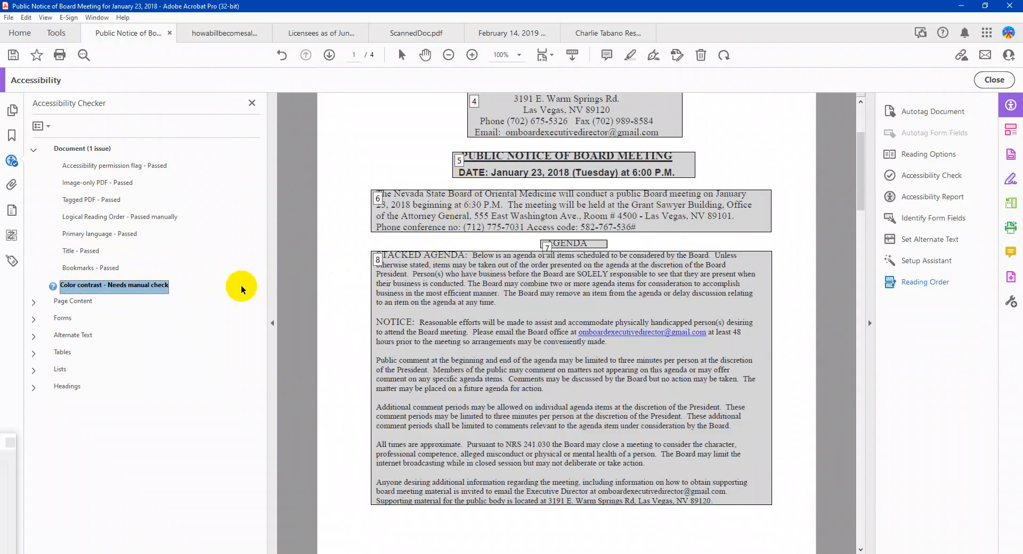
scroll(286, 278, down, 3)
scroll(288, 279, up, 4)
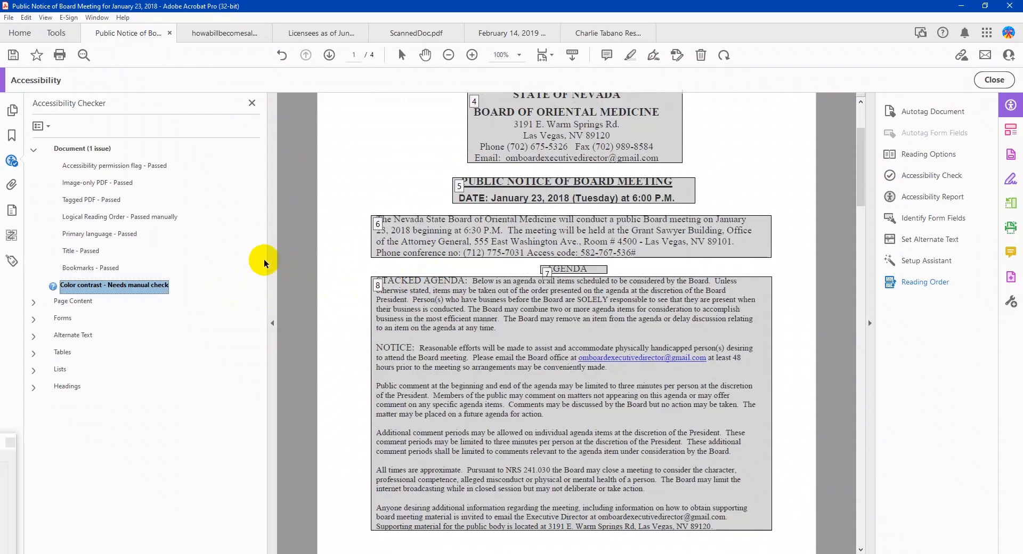
right_click(160, 282)
click(175, 288)
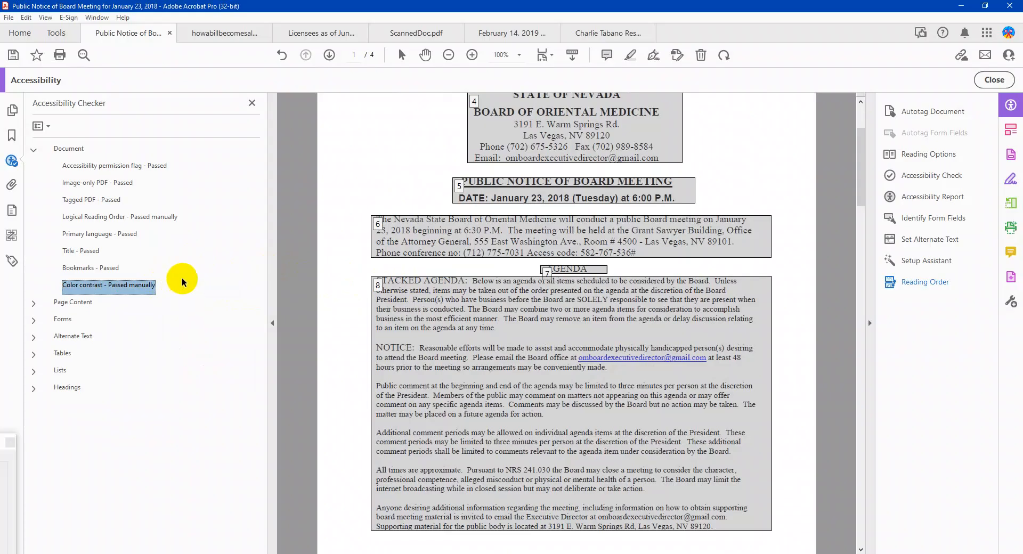
Close the public board meeting notice without saving its changes.
scroll(431, 236, up, 3)
scroll(432, 236, down, 6)
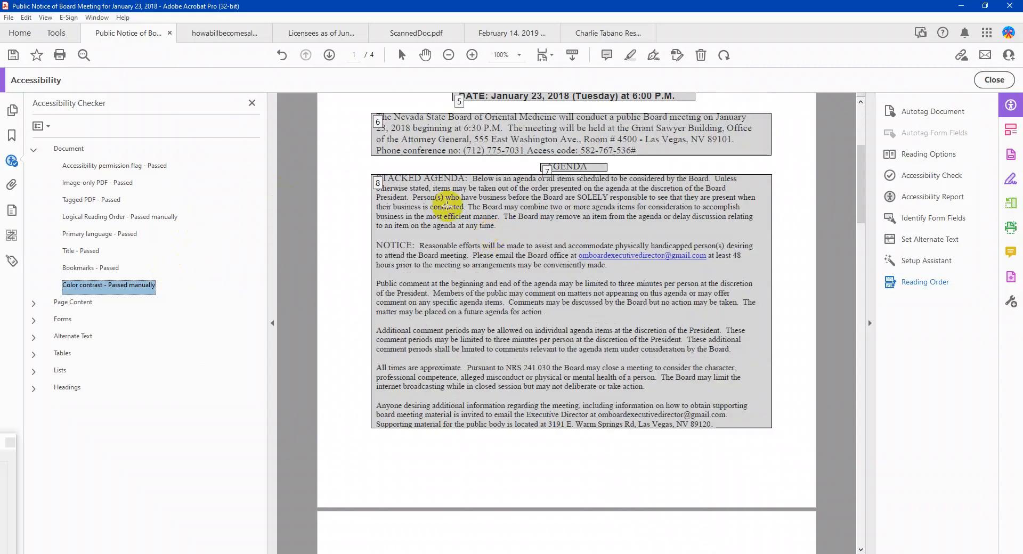
click(169, 33)
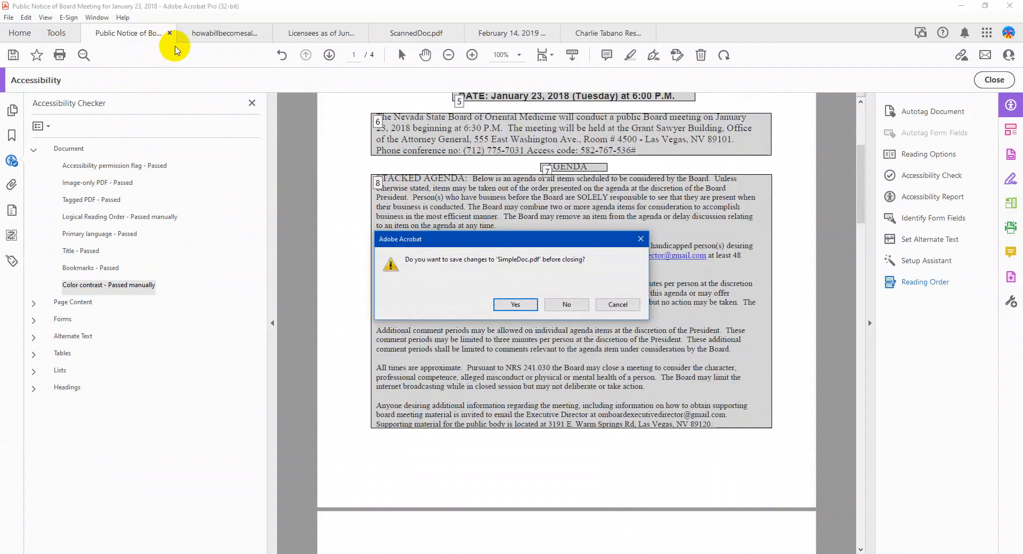
click(564, 303)
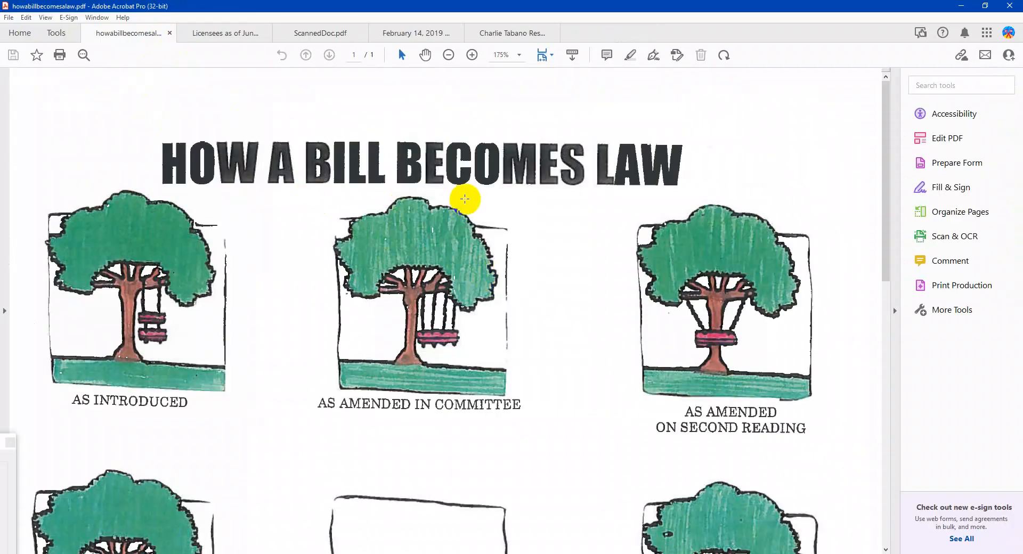
Add Action Wizard to the available tools and open it for howabillbecomesalaw.pdf.
scroll(524, 245, down, 3)
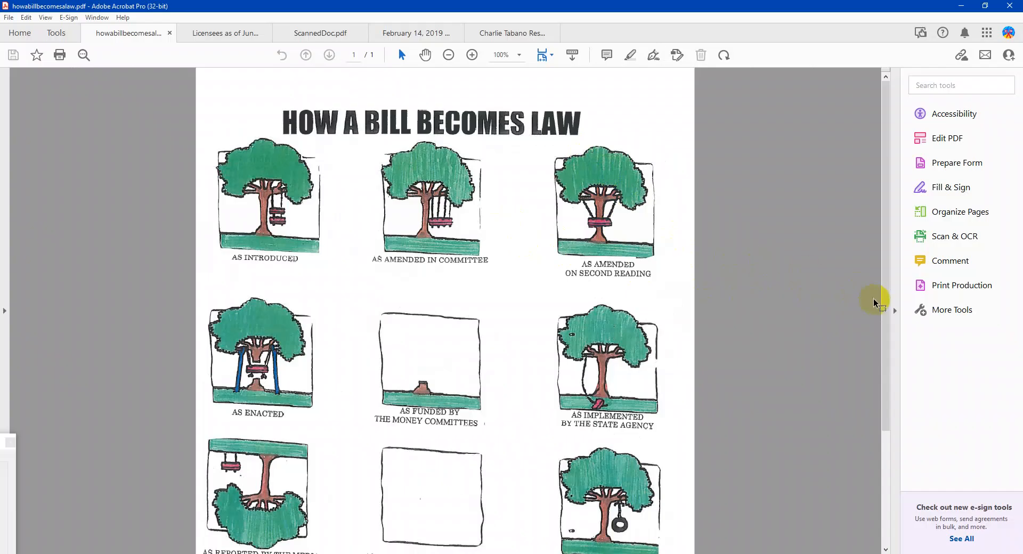
click(959, 309)
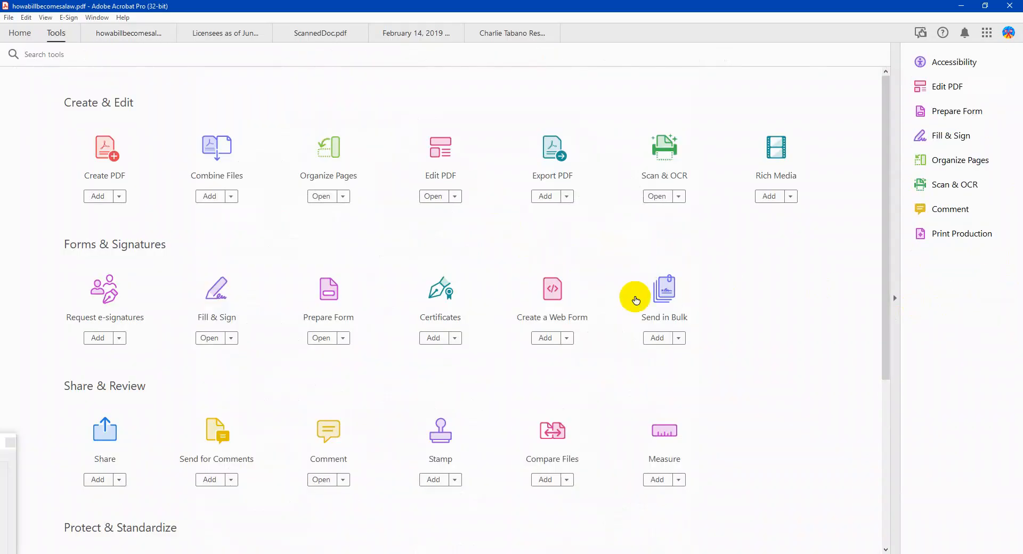
scroll(568, 380, down, 1)
scroll(566, 377, down, 9)
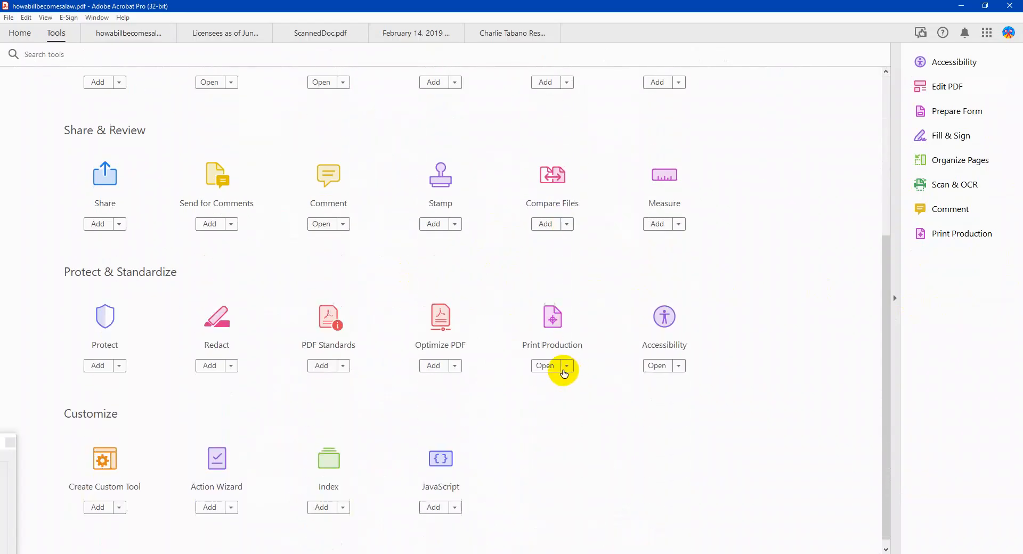
click(212, 505)
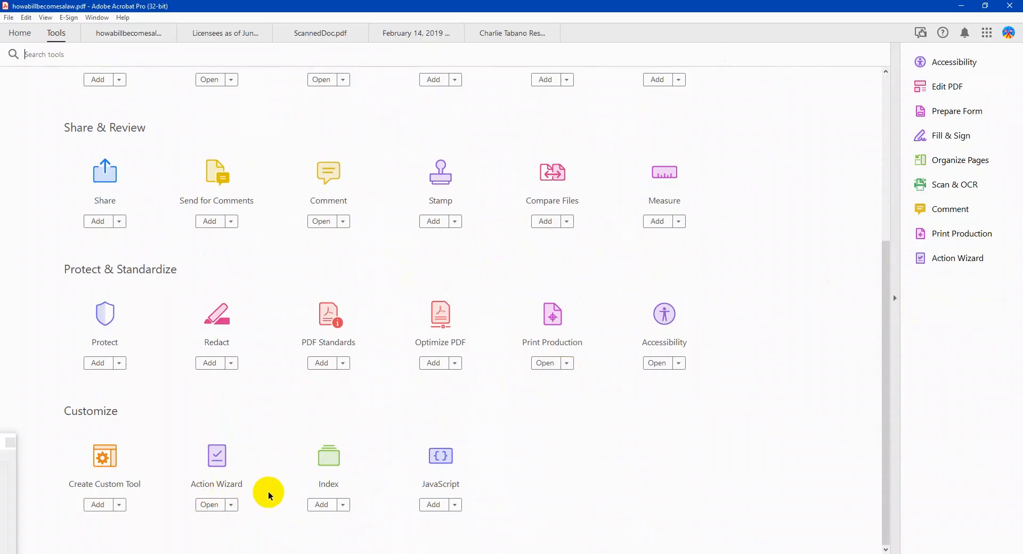
scroll(366, 256, up, 10)
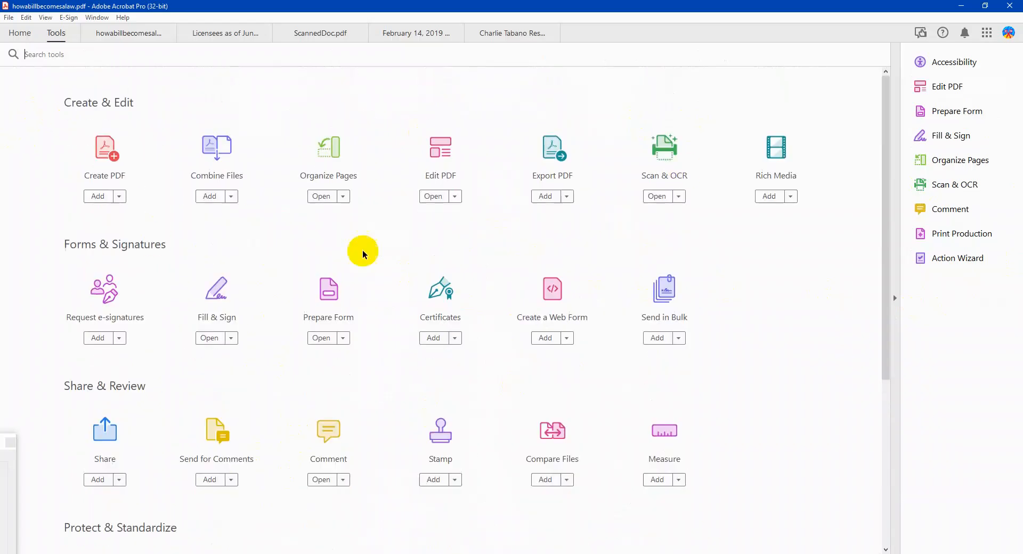
click(936, 258)
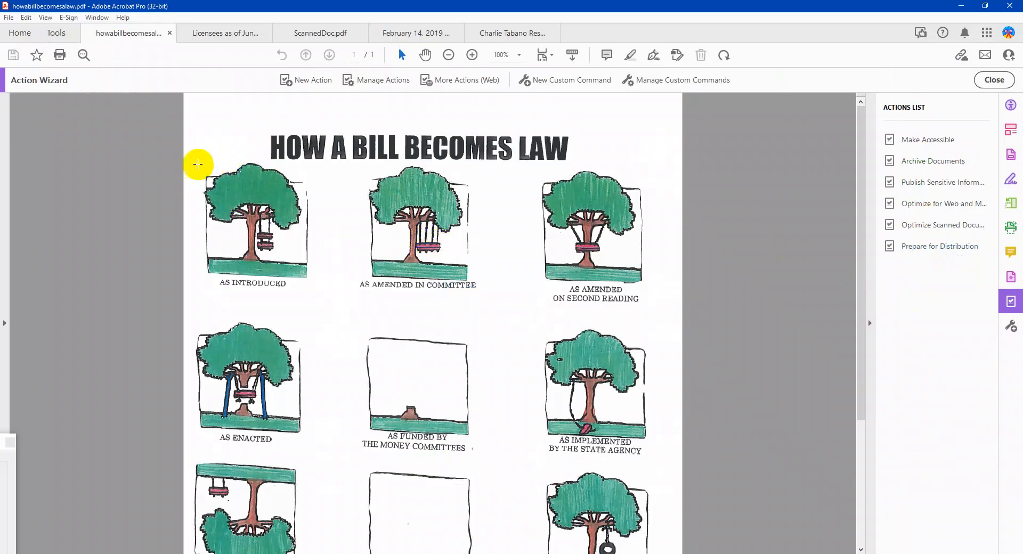
Open the document properties and enter "How A Bill Becomes A Law" as the title.
click(9, 17)
click(71, 252)
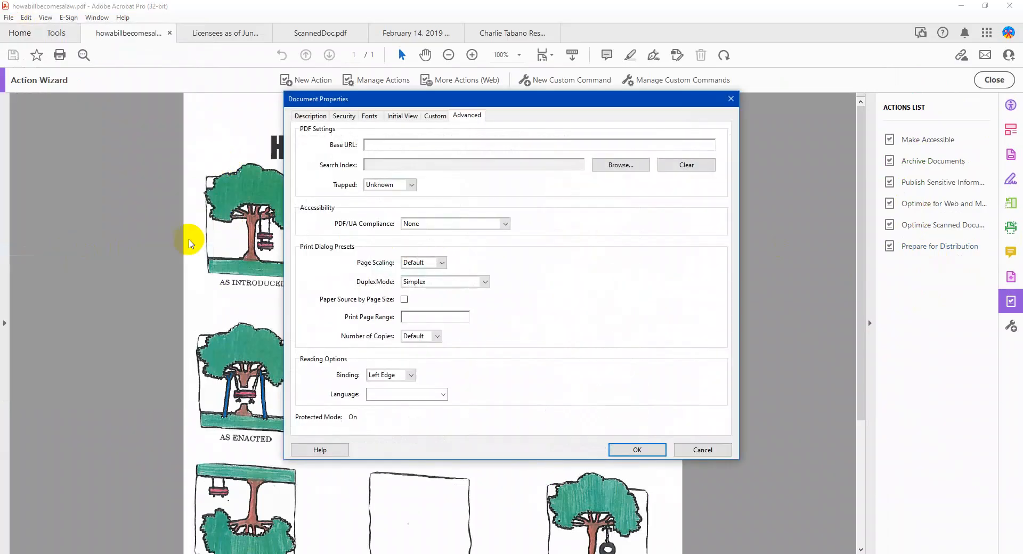
click(311, 117)
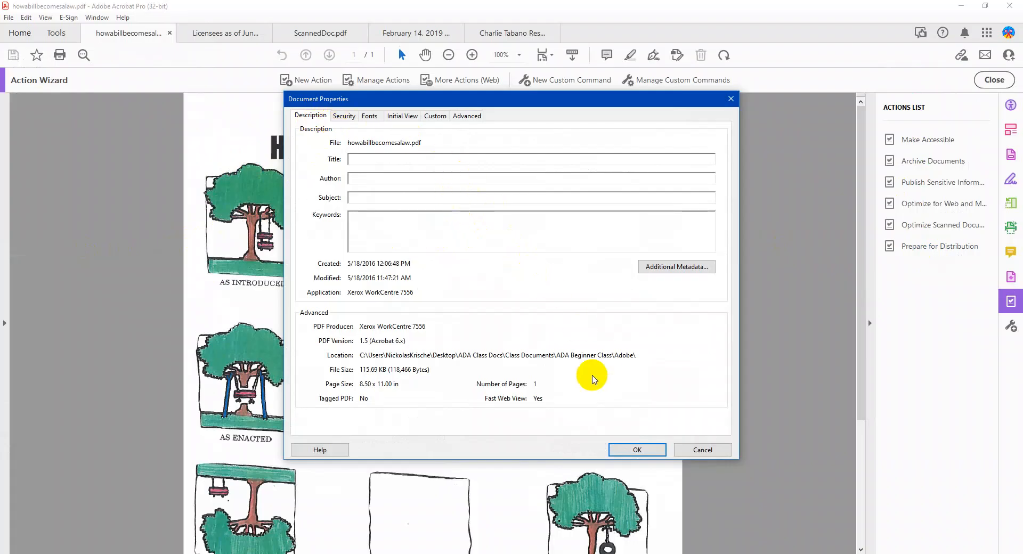
click(521, 160)
drag(530, 102, 545, 273)
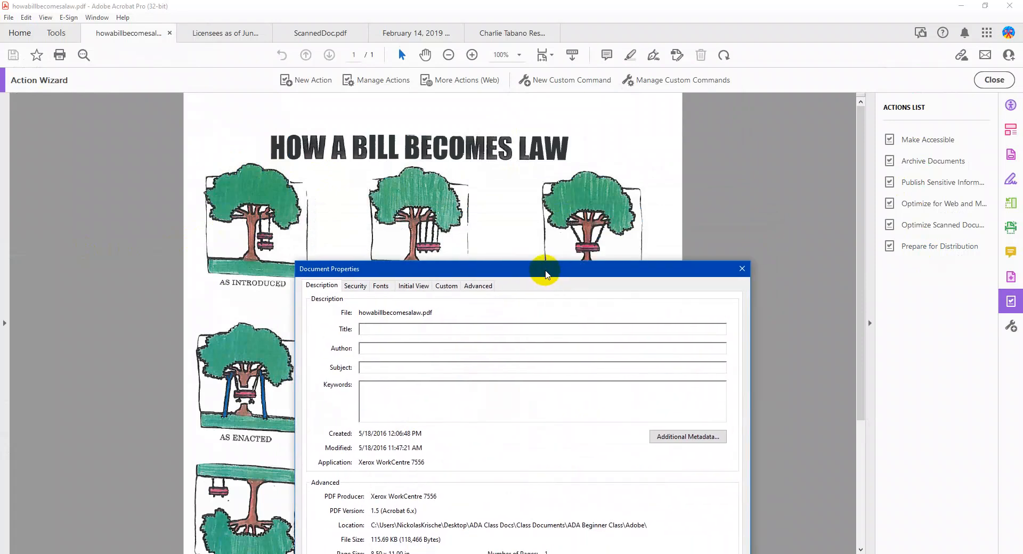
text(How A Bill Becomes A lo)
key(BackSpace)
text(Law)
Set the initial view's window options to show the Document Title.
drag(411, 273, 409, 282)
click(409, 288)
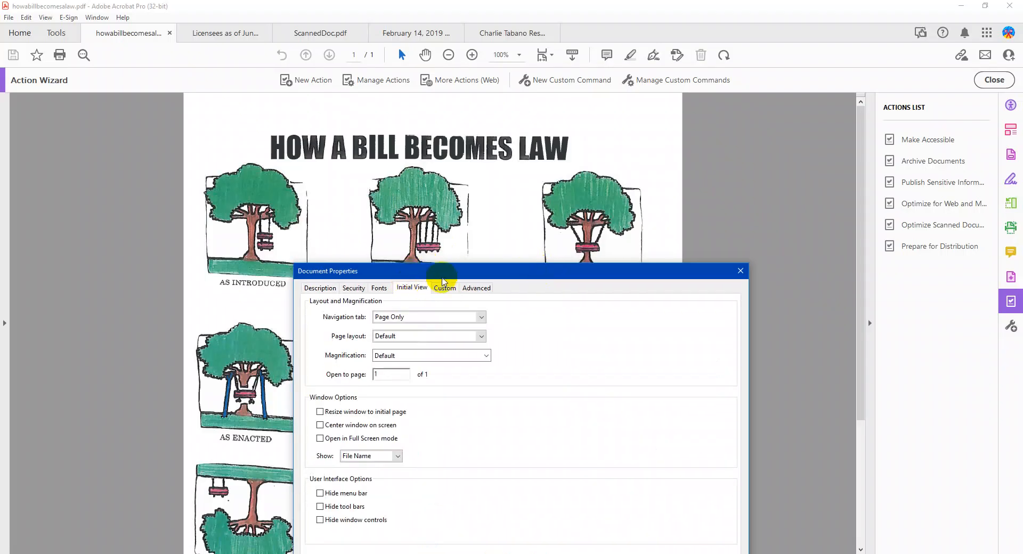
click(400, 358)
click(382, 380)
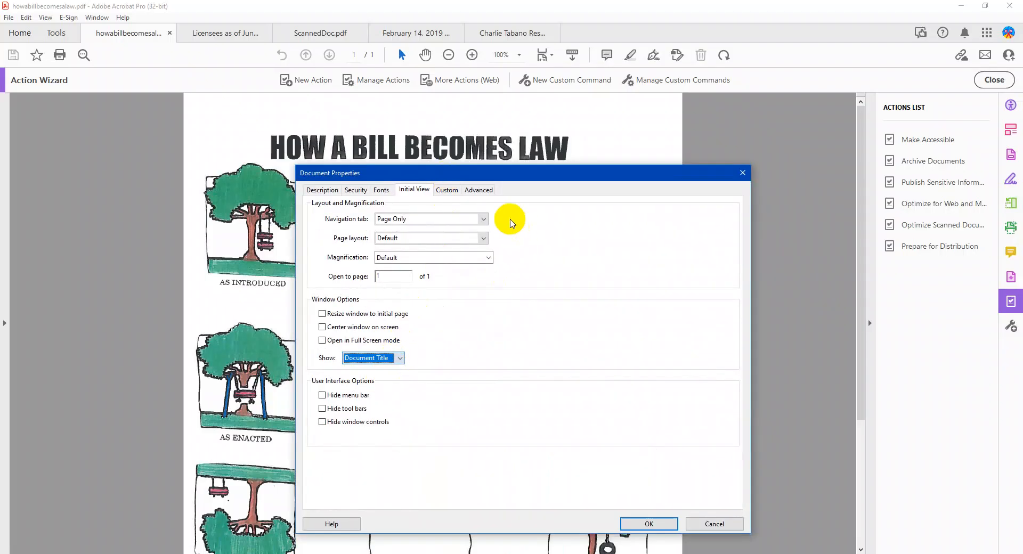
Set the reading language to English, check the description, and apply the document properties.
click(489, 193)
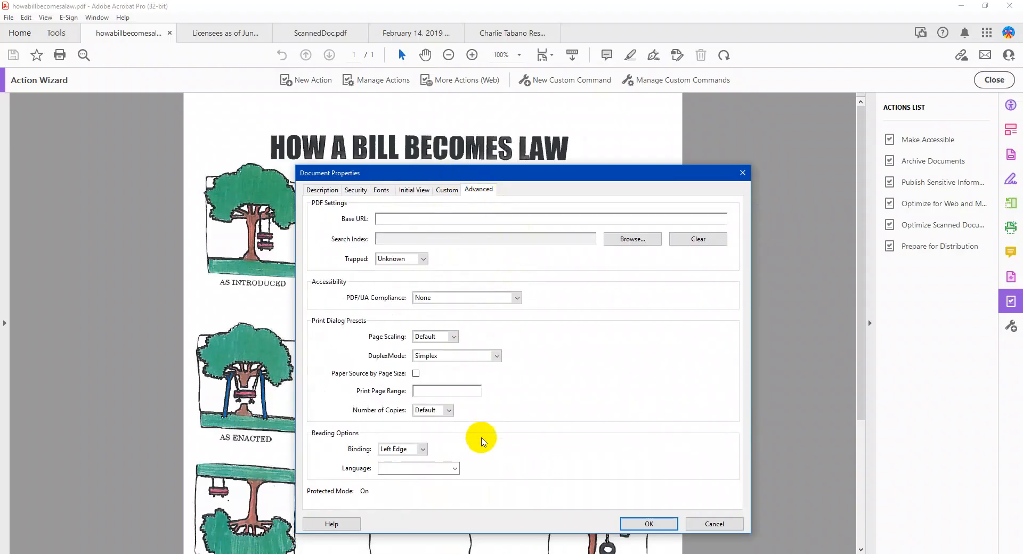
click(455, 469)
scroll(422, 513, down, 1)
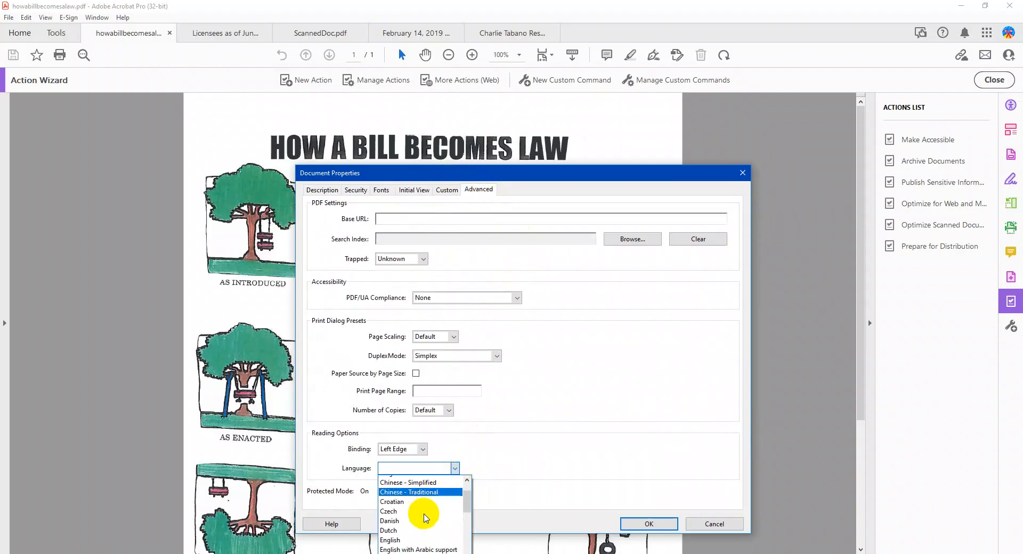
click(407, 539)
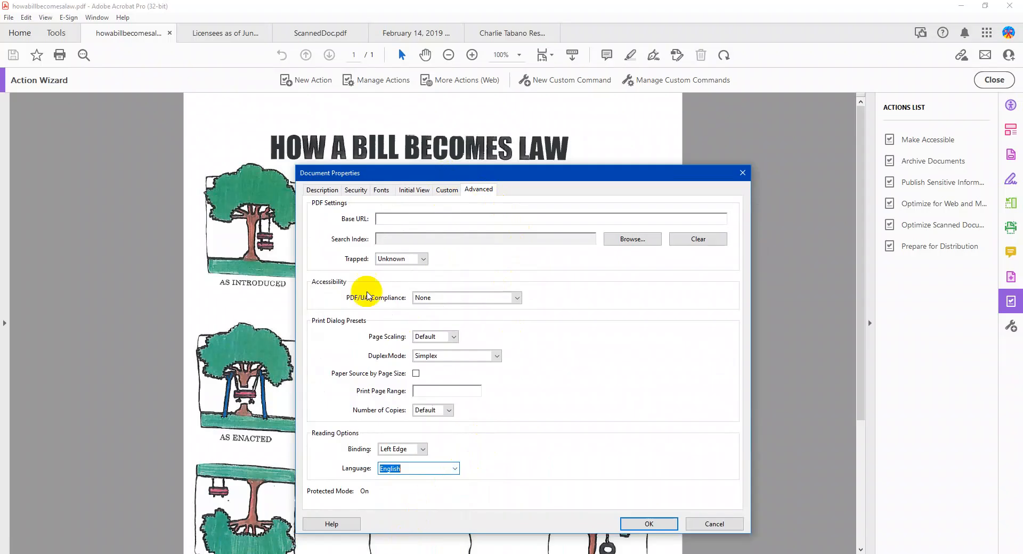
click(322, 189)
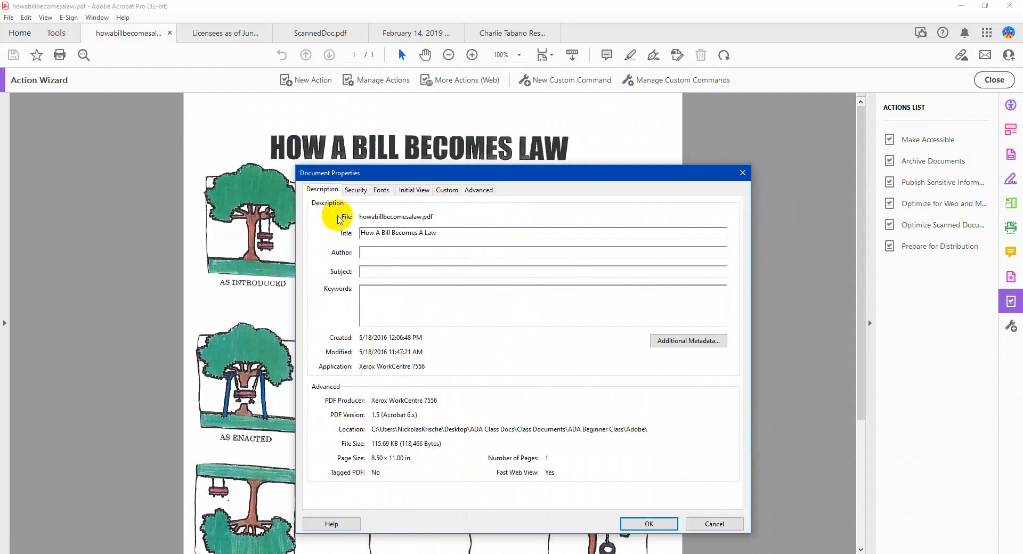
click(648, 524)
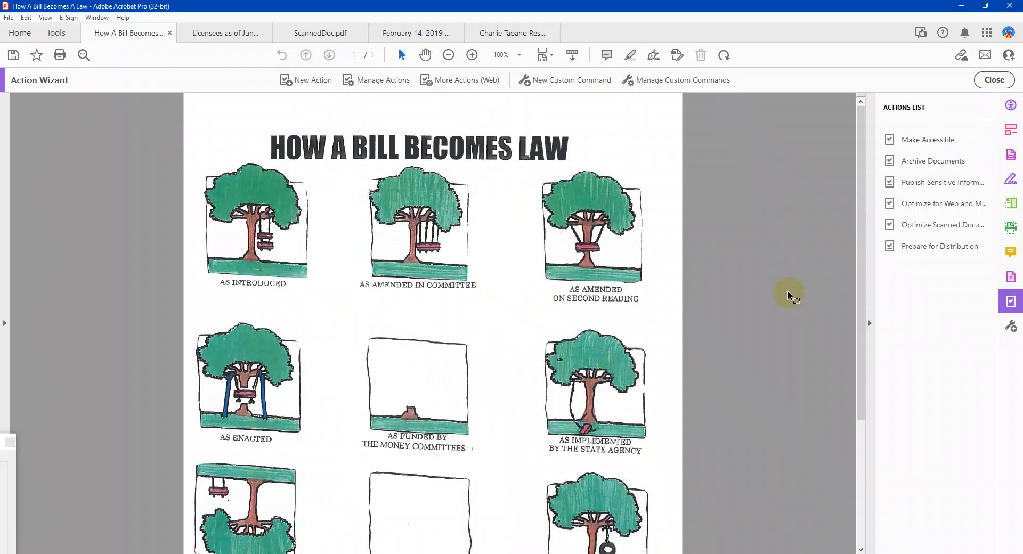
Start the Make Accessible action on howabillbecomesalaw.pdf and allow write access to the filesystem.
click(904, 140)
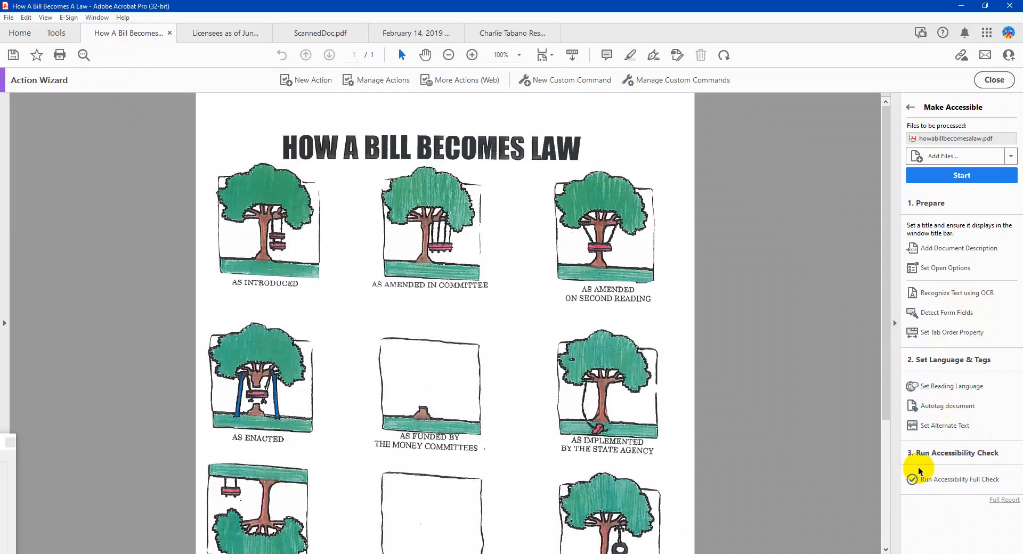
click(965, 176)
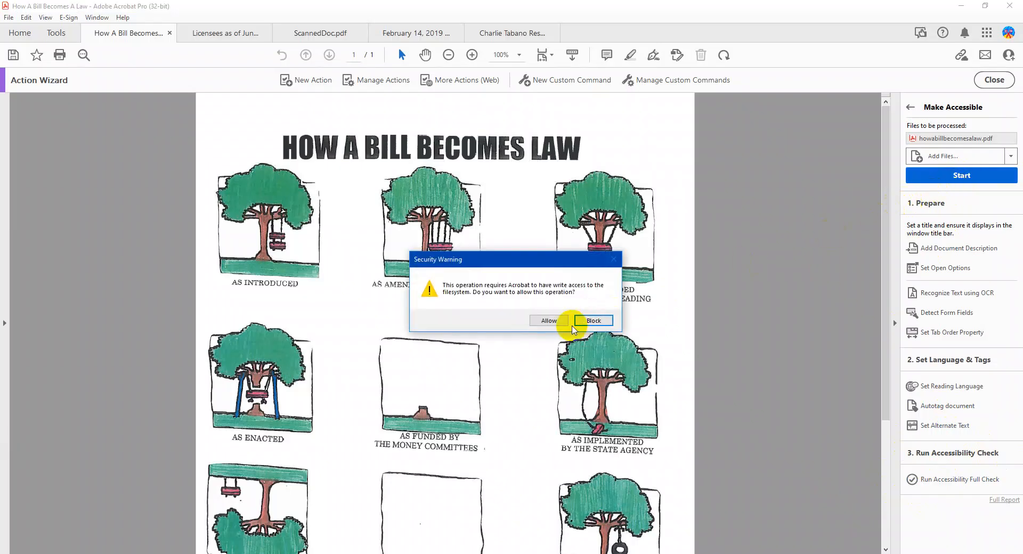
click(548, 321)
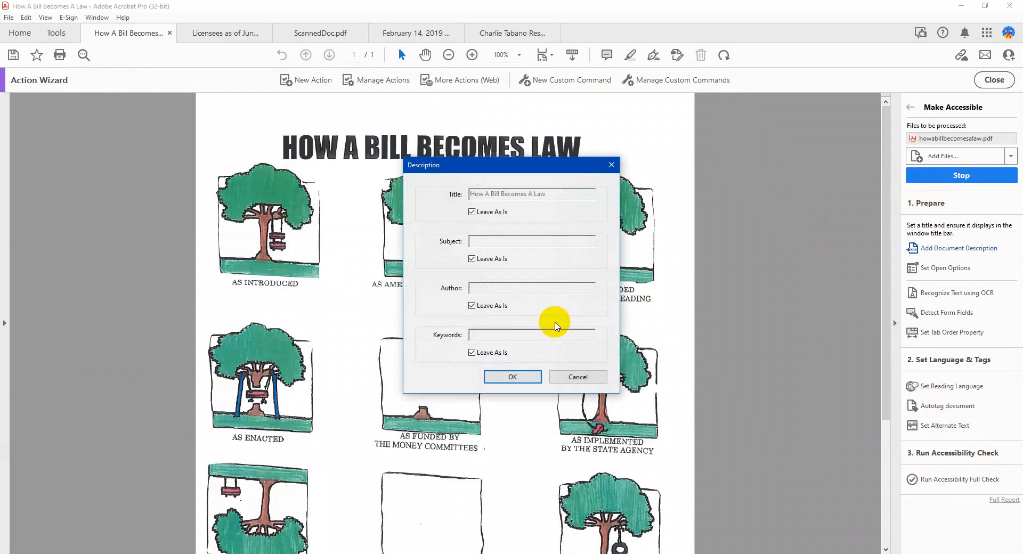
Keep the title, subject, author and keywords set to Leave As Is and accept the document description.
click(472, 213)
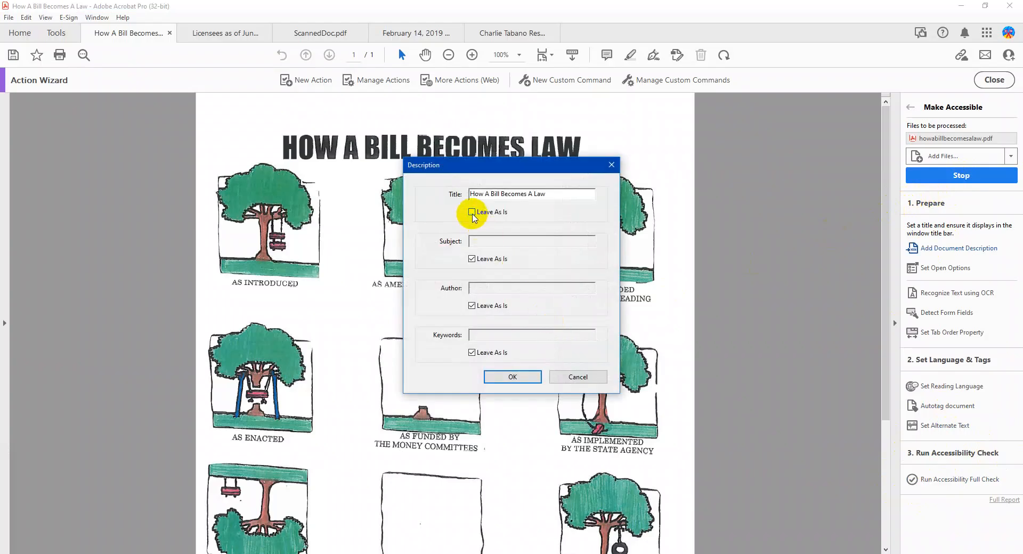
click(472, 213)
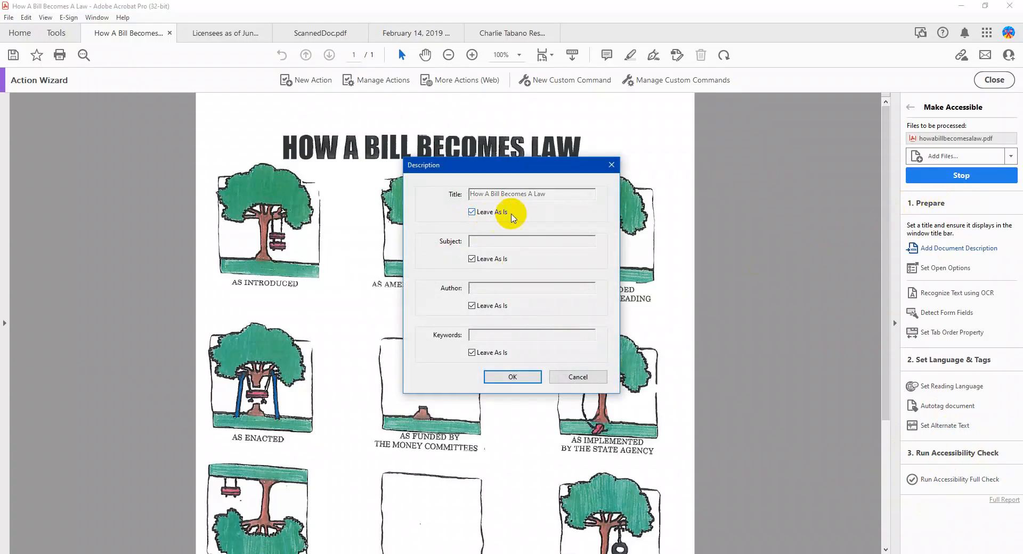
click(472, 213)
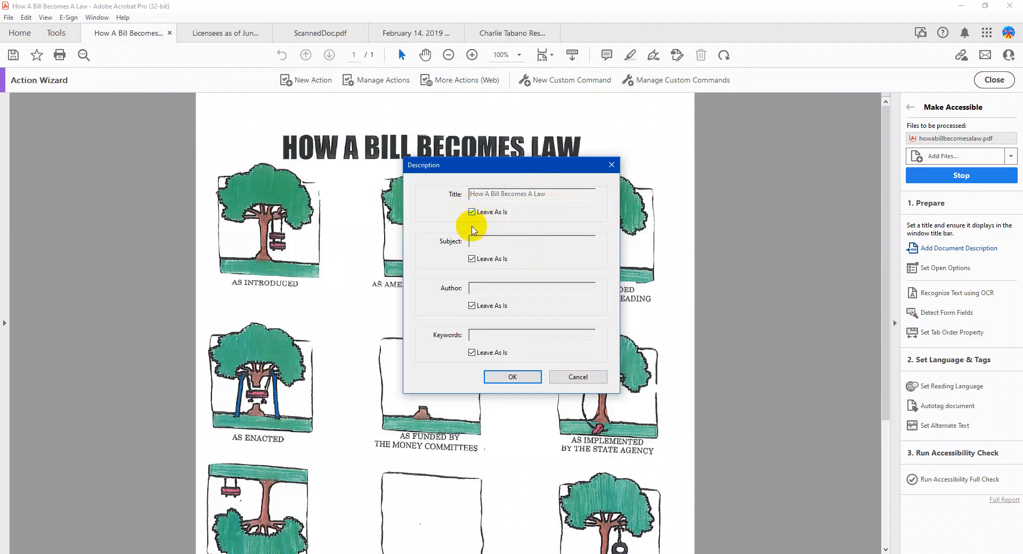
click(524, 377)
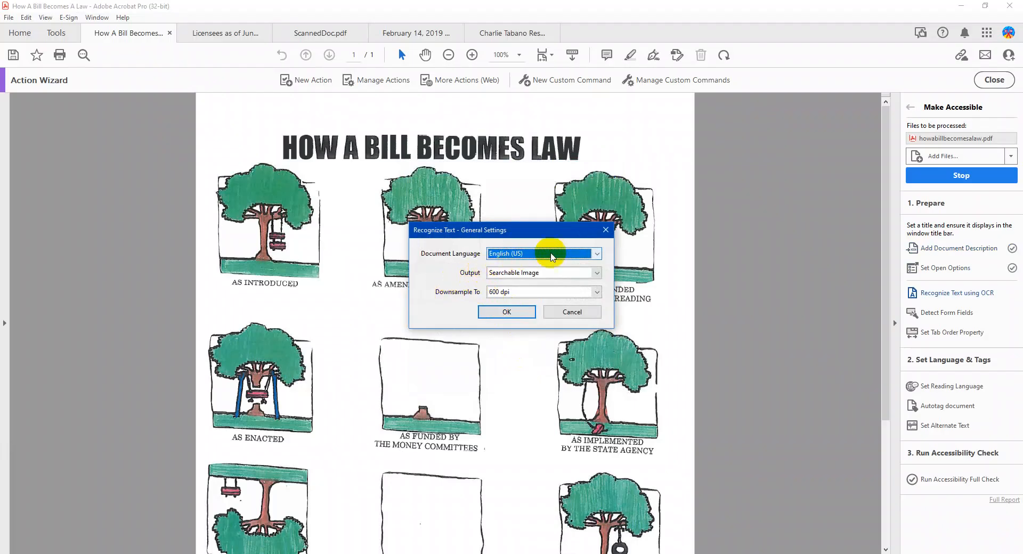
Recognize the scanned page's text in English (US) at 600 dpi with the output set to Editable Text and Images.
click(593, 276)
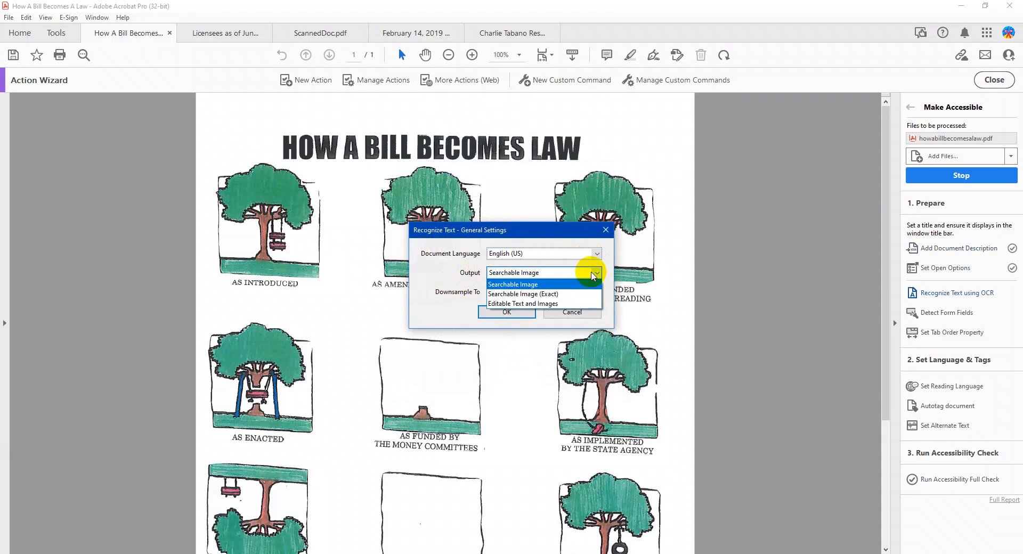
click(559, 305)
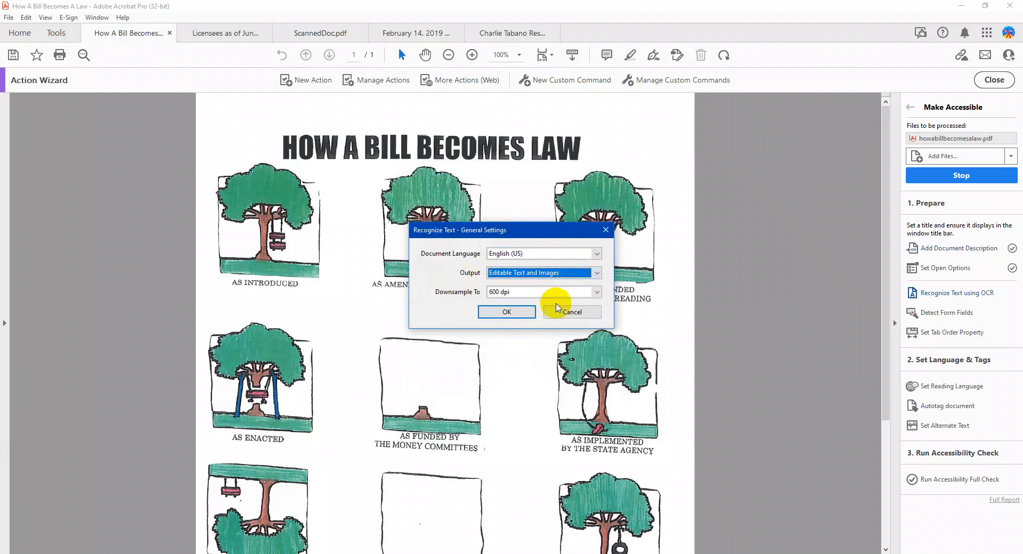
click(501, 314)
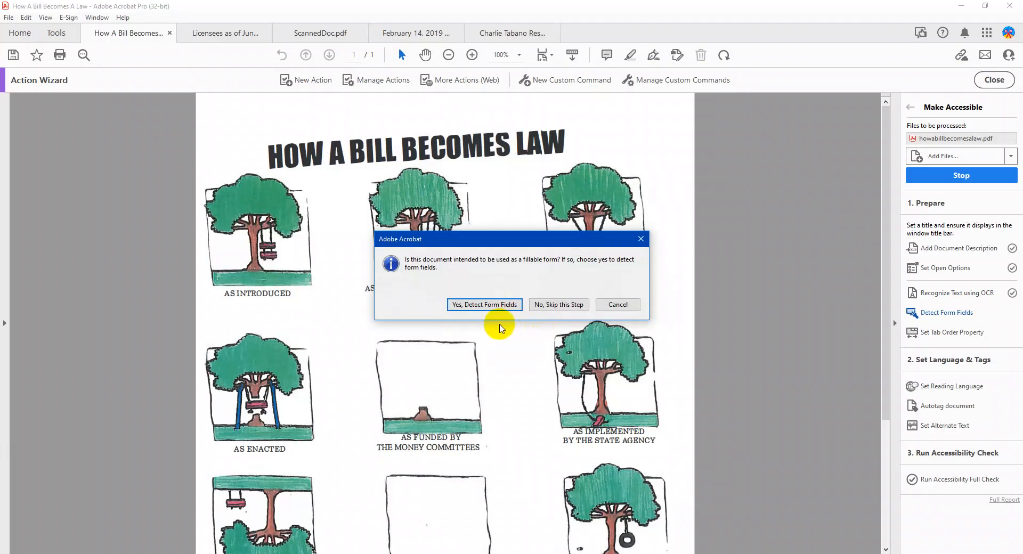
Skip form field detection and accept English as the reading language.
click(557, 304)
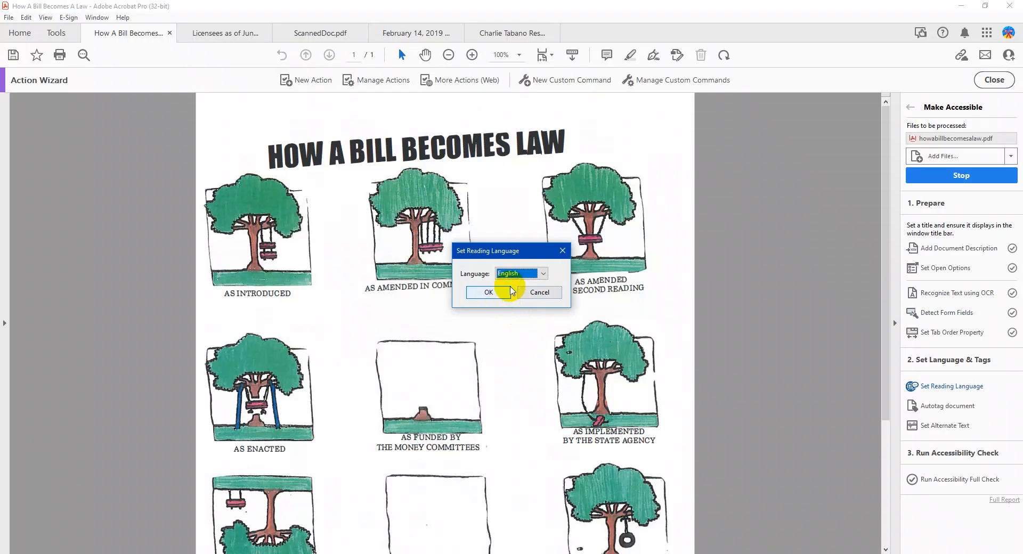
click(499, 294)
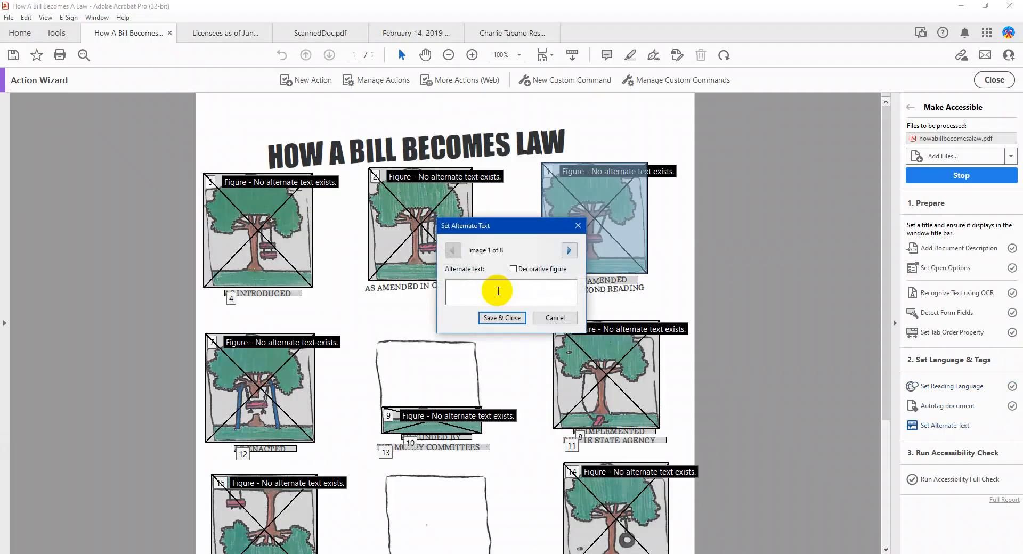
Set the alternate text of the first three figures to "Amended on Second Reading", "As Amended in Committee" and "Introduced".
drag(518, 233, 495, 356)
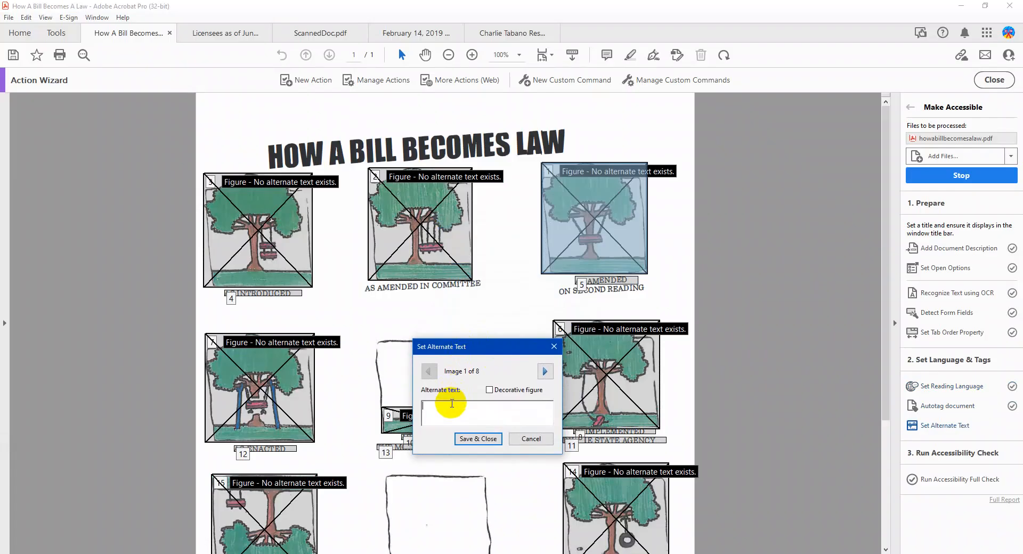
text(Amended on Second Reading)
click(545, 371)
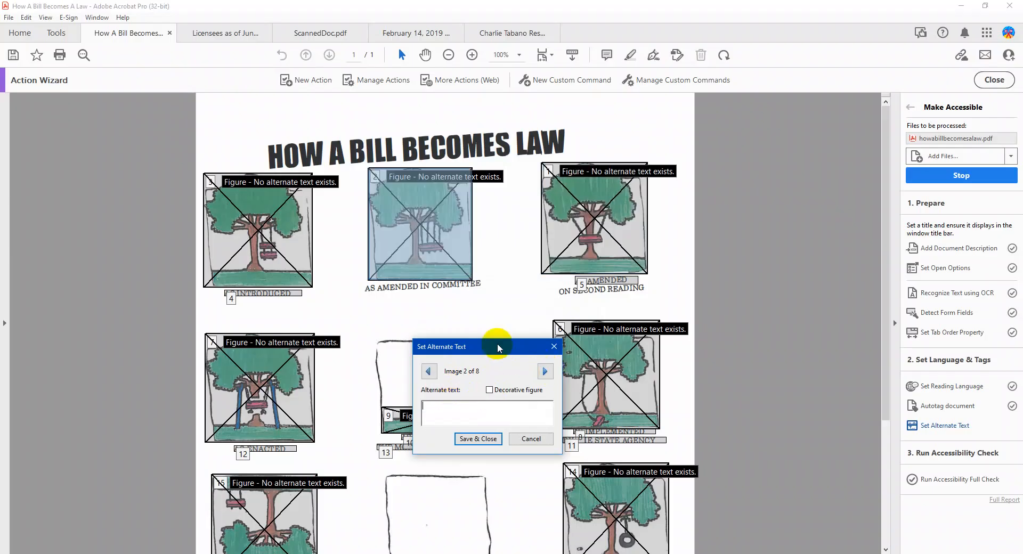
text(As Amended in Committe)
click(545, 372)
text(Introduced)
click(545, 372)
Set the alternate text of the fourth figure to "Implemented by the State Agency" and the fifth to "As Enacted".
drag(517, 351, 494, 236)
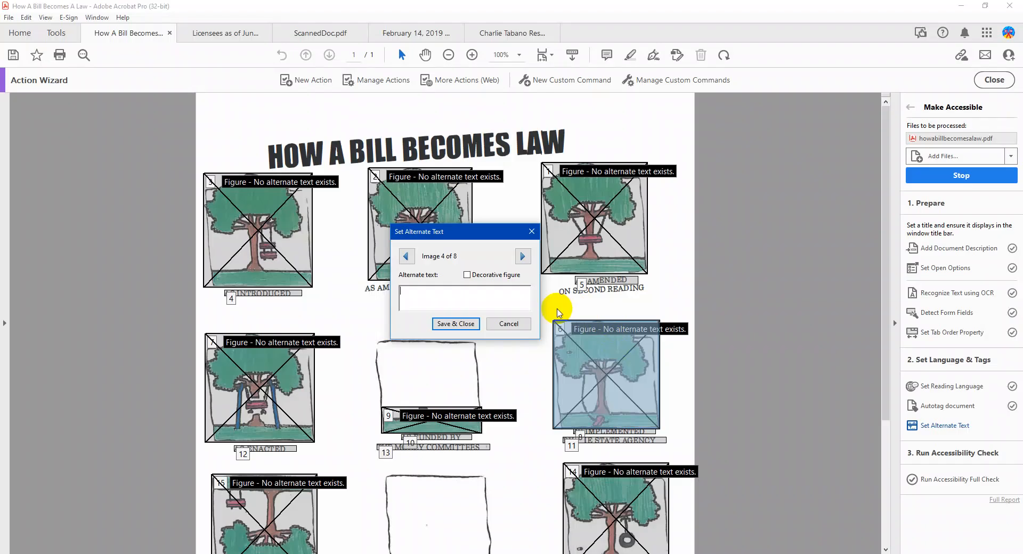
text(Implemented by the State Agency)
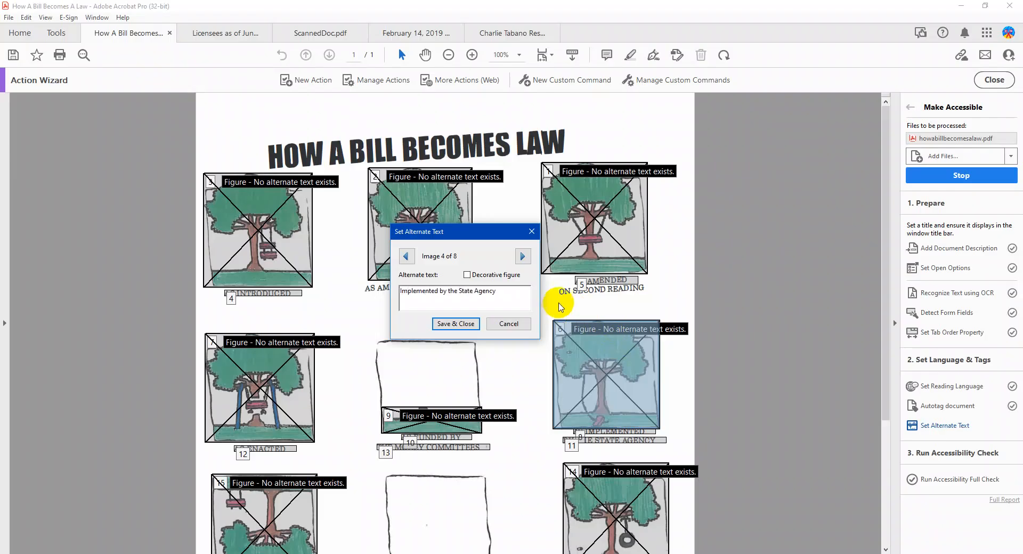
click(523, 257)
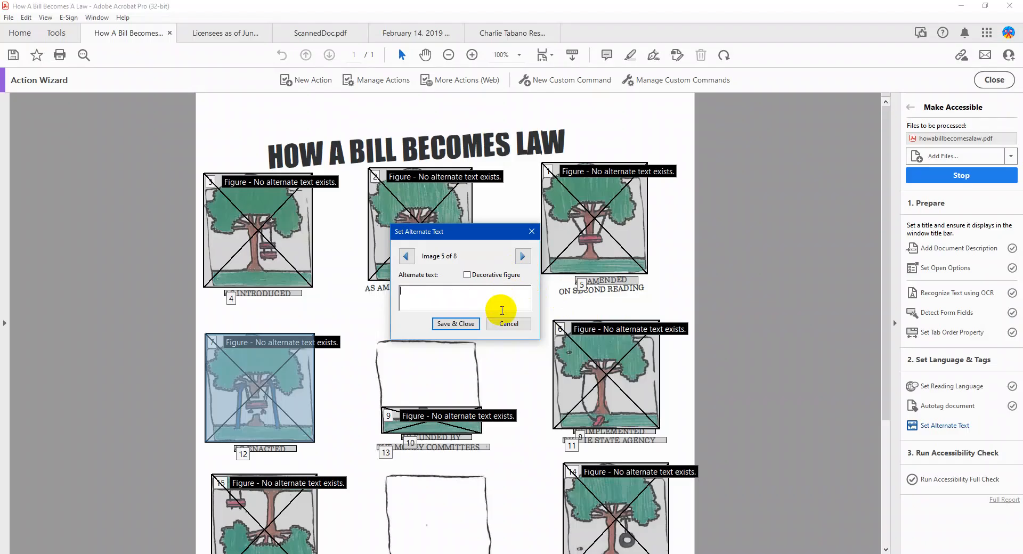
click(497, 291)
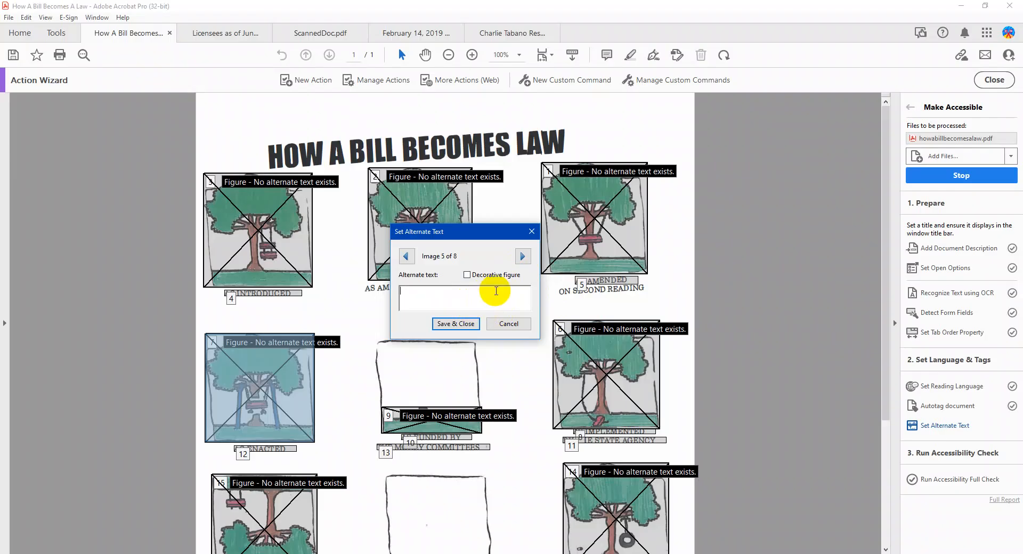
key(BackSpace)
key(BackSpace)
key(BackSpace)
text(As Enac)
click(523, 256)
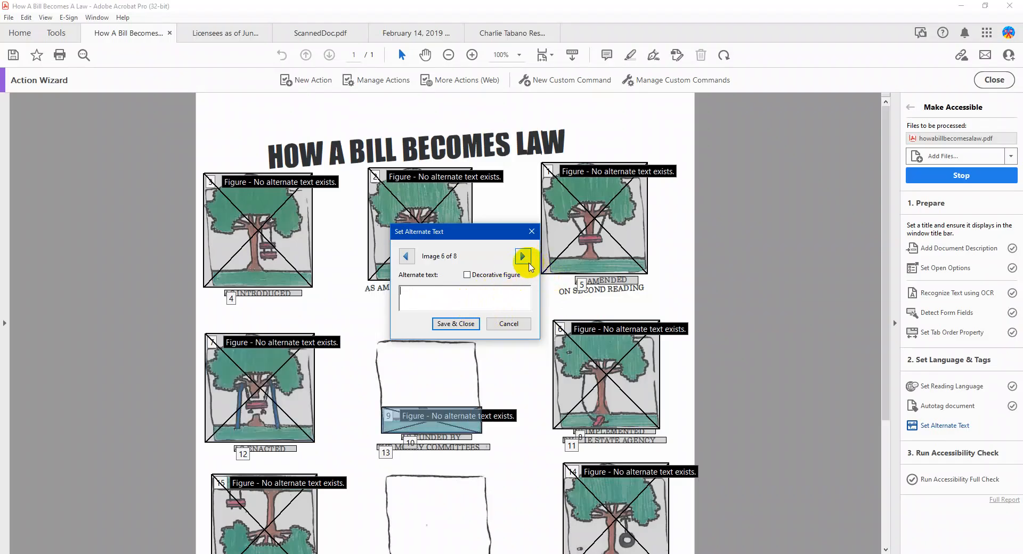
Set the alternate text of the sixth figure to "As Funded by the Money Committees".
text(As Funded by )
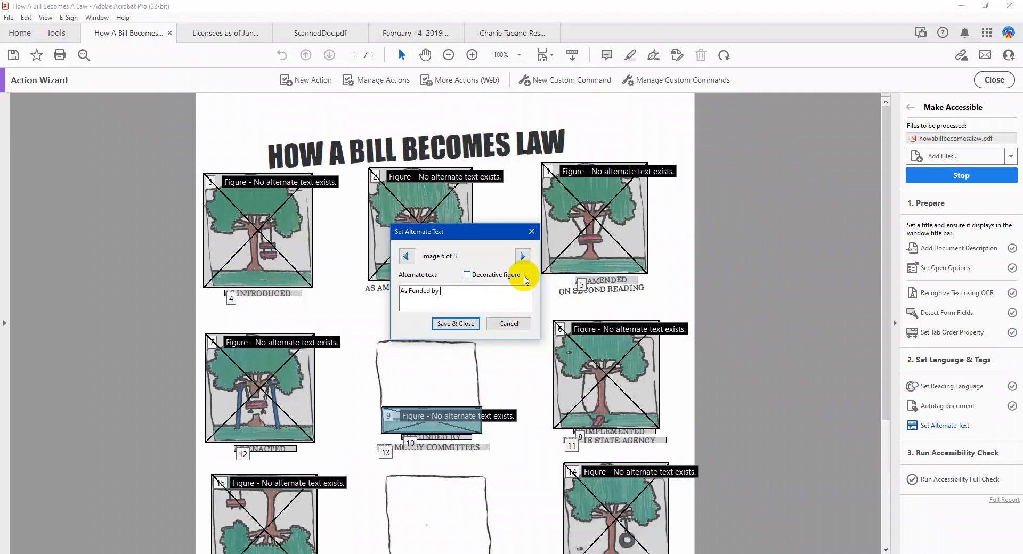
text(MOn)
text(ne)
key(BackSpace)
key(BackSpace)
key(BackSpace)
key(BackSpace)
text(the Money Committes)
key(BackSpace)
text(es)
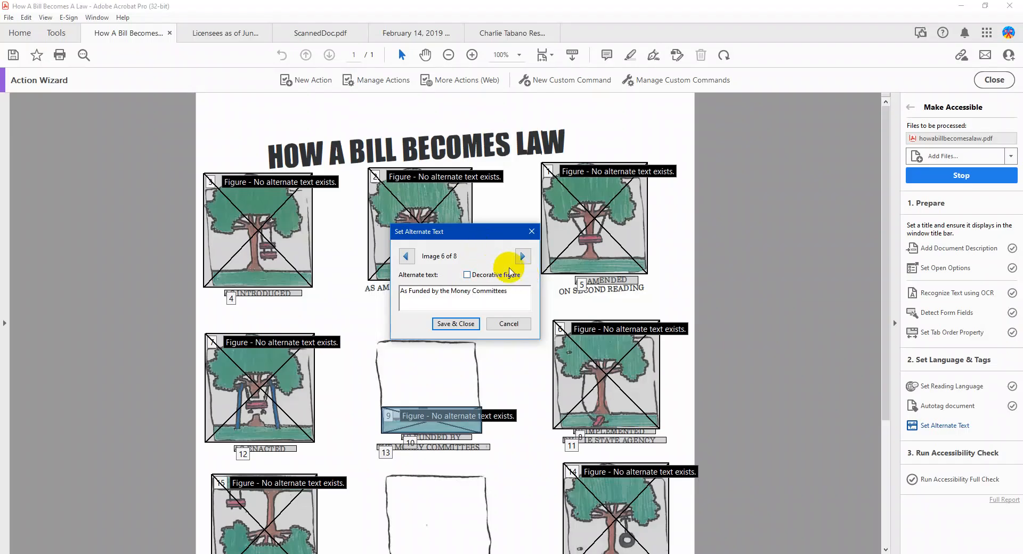
Leave the last two figures without alternate text and save the descriptions entered.
click(523, 256)
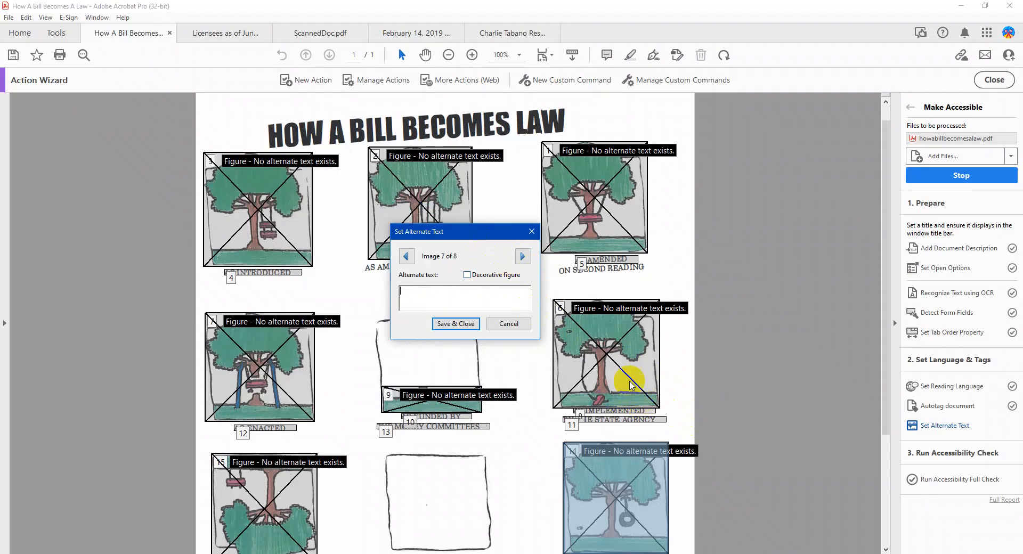
click(522, 258)
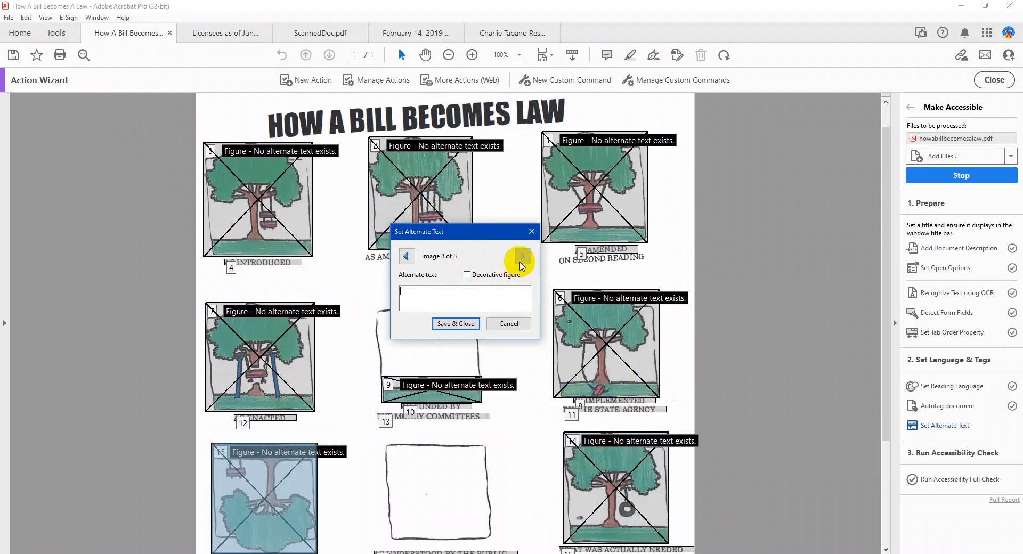
click(465, 325)
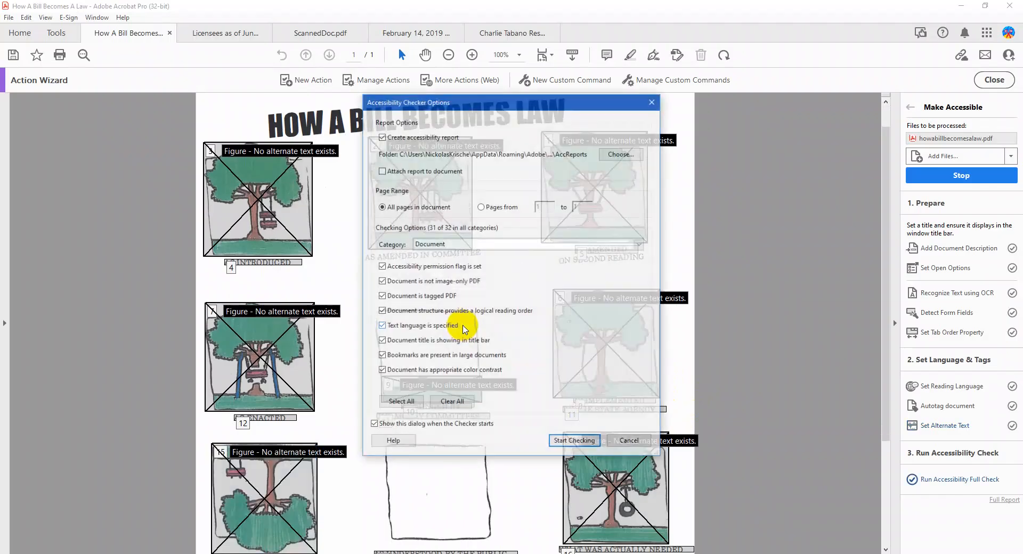
Include every check in the Forms, Tables and Lists category and start the full accessibility check.
click(498, 246)
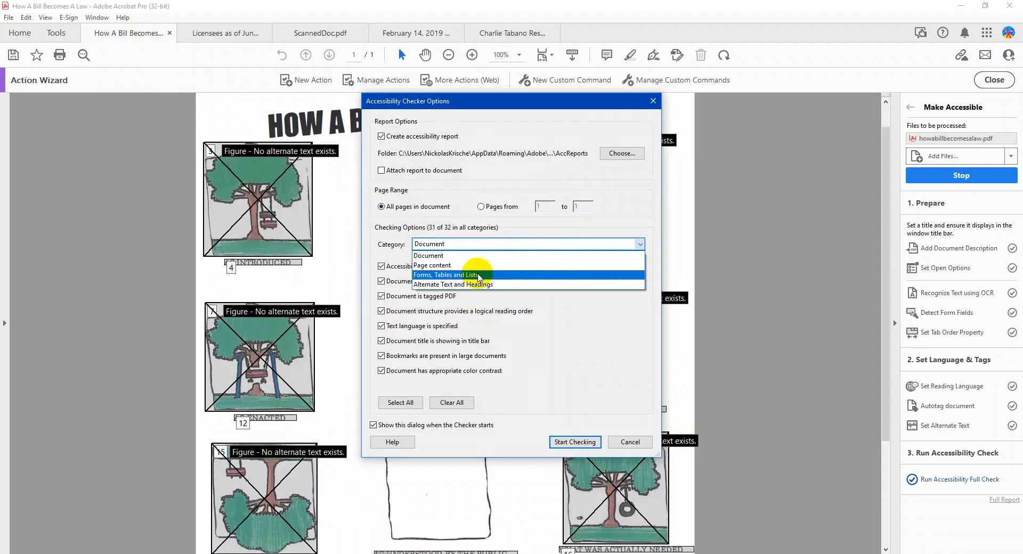
click(480, 276)
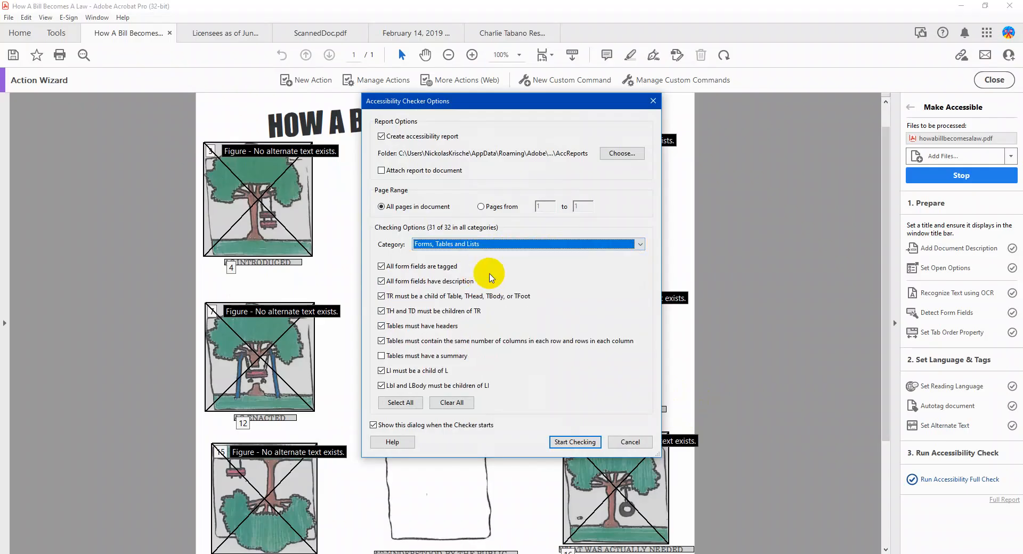
click(411, 402)
click(567, 441)
Close the Action Wizard and switch to the Accessibility tools.
scroll(560, 368, down, 2)
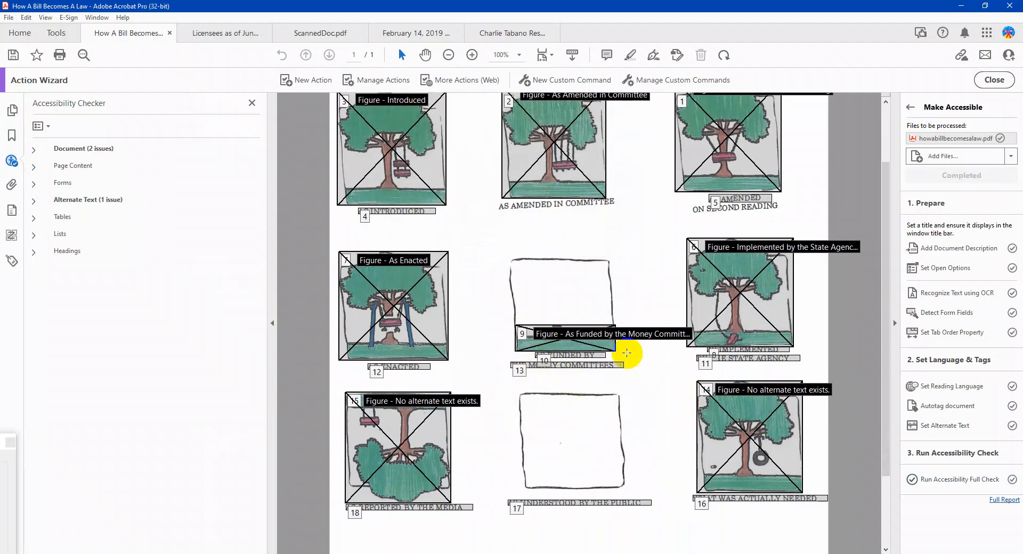
click(985, 80)
click(941, 115)
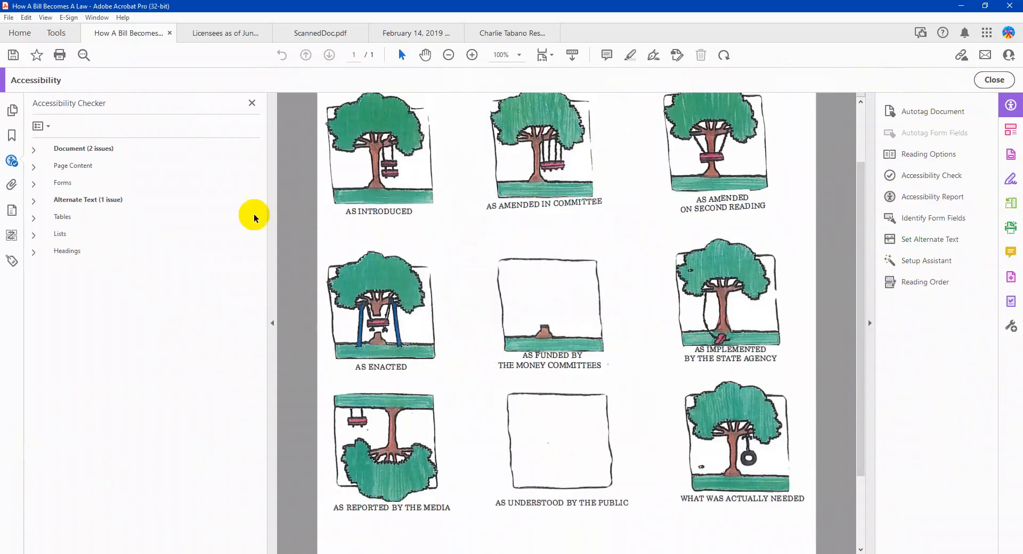
Fix the failed figures alternate text check by describing the two figures as "What Was Actually Needed" and "As Reported by the Media".
click(33, 201)
click(42, 218)
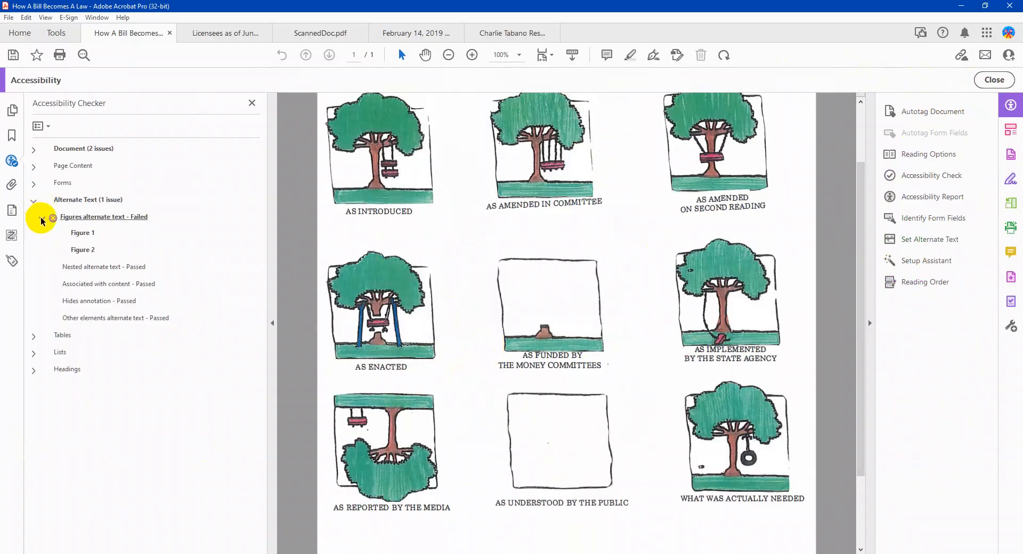
right_click(84, 236)
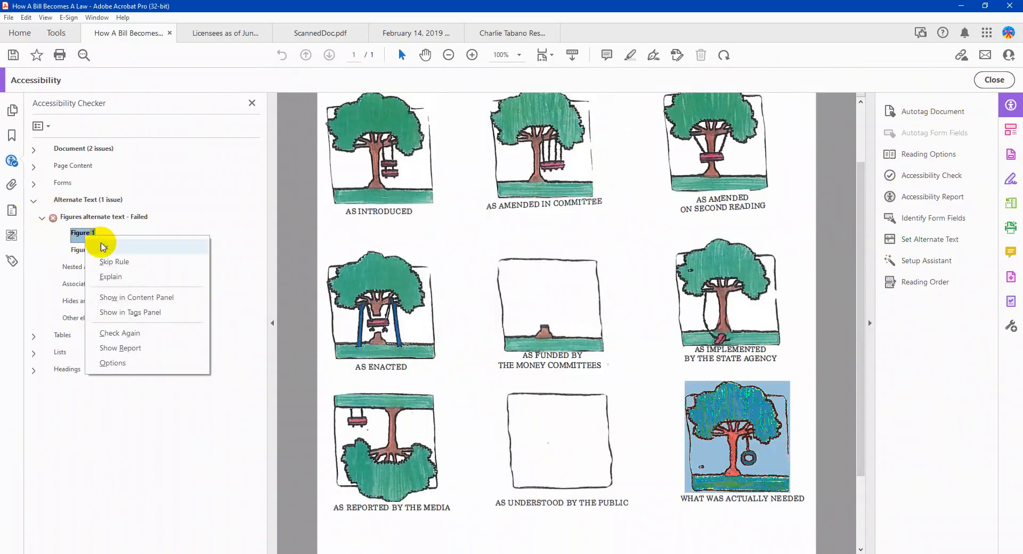
click(106, 249)
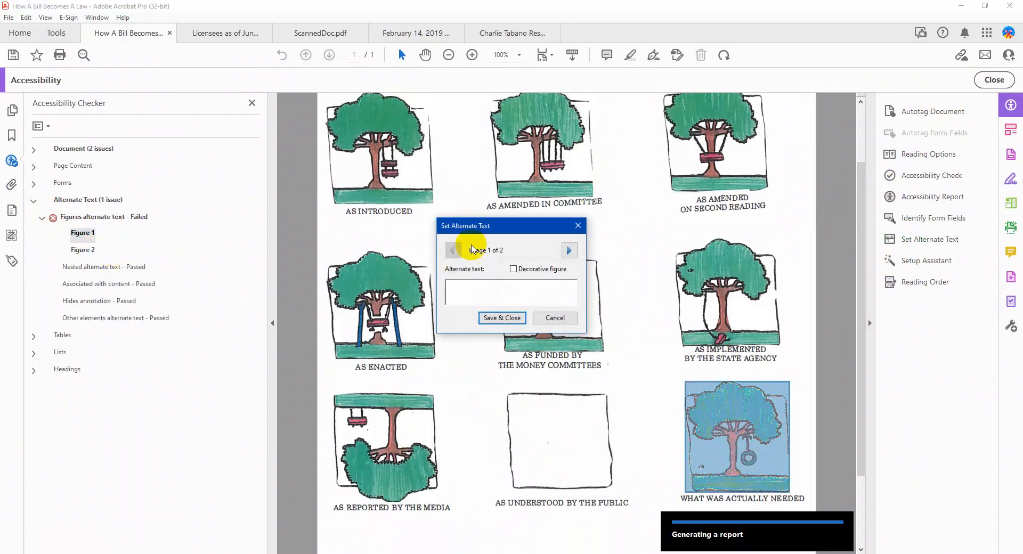
text(What Was Actually Needed)
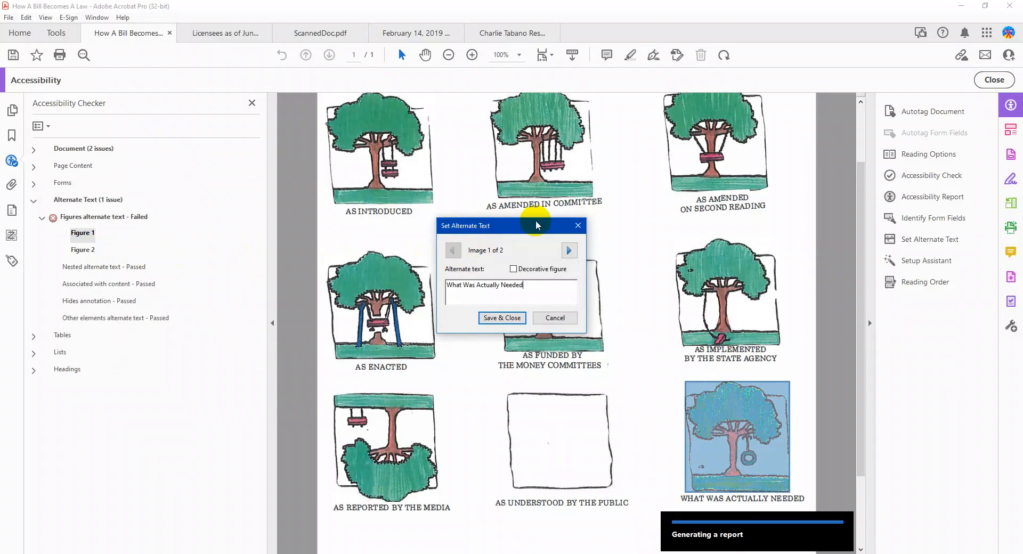
click(569, 250)
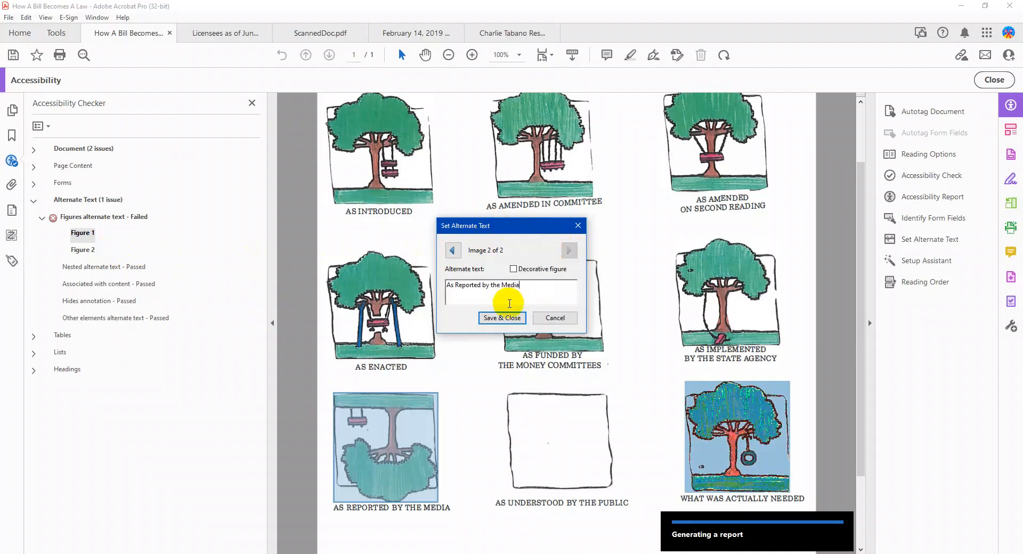
click(502, 318)
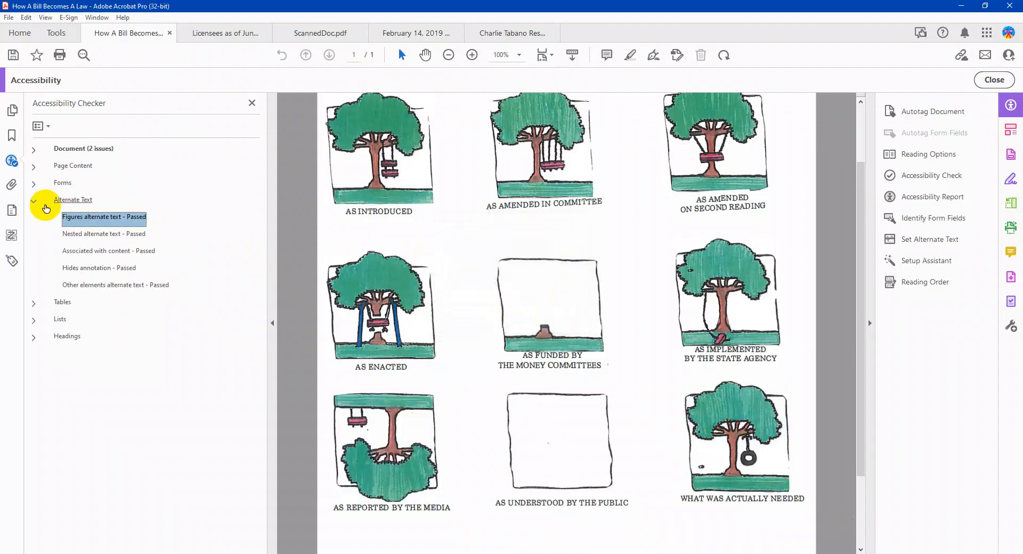
click(33, 201)
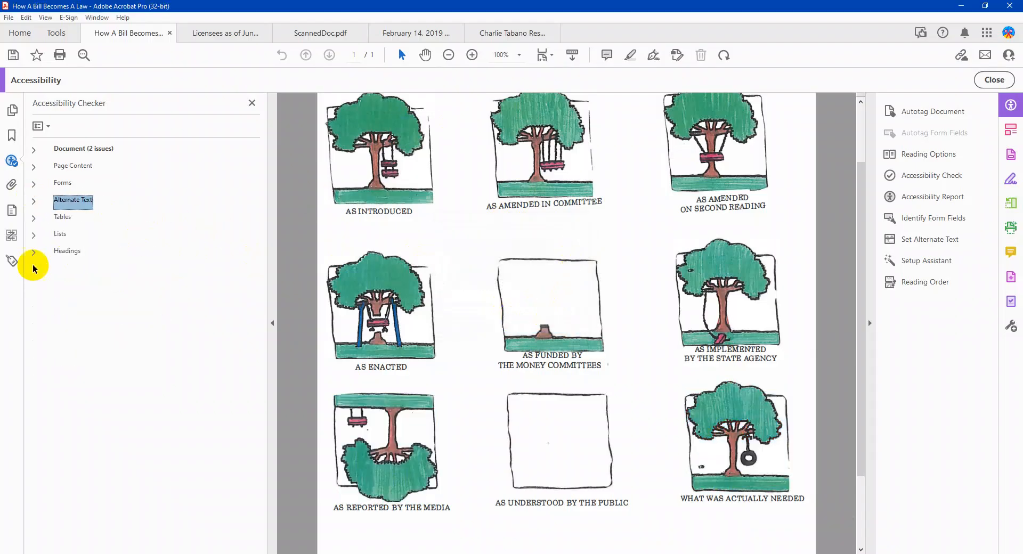
Open the Reading Order tool and review the numbered figures and captions over the whole page.
click(890, 282)
scroll(504, 271, up, 1)
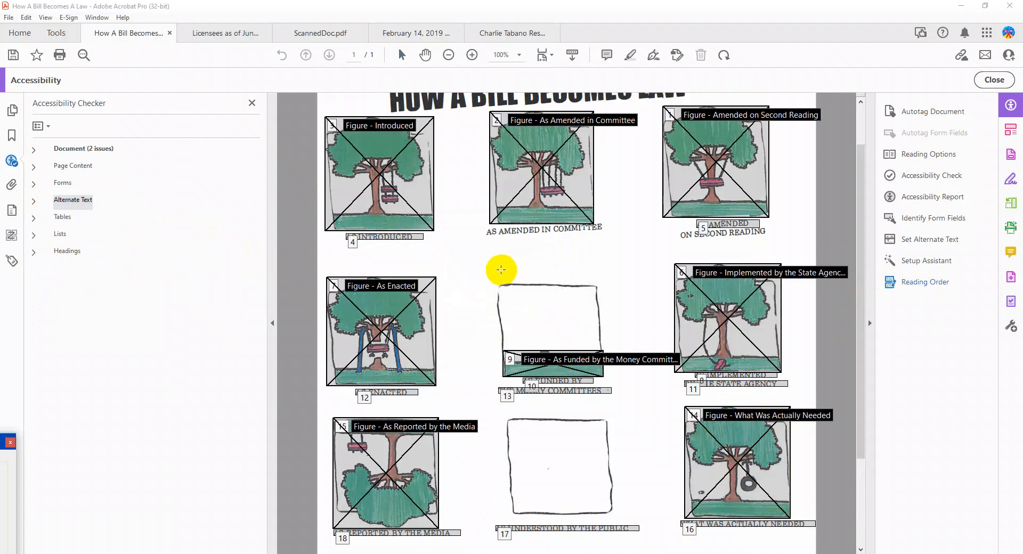
scroll(501, 270, up, 1)
scroll(373, 256, up, 1)
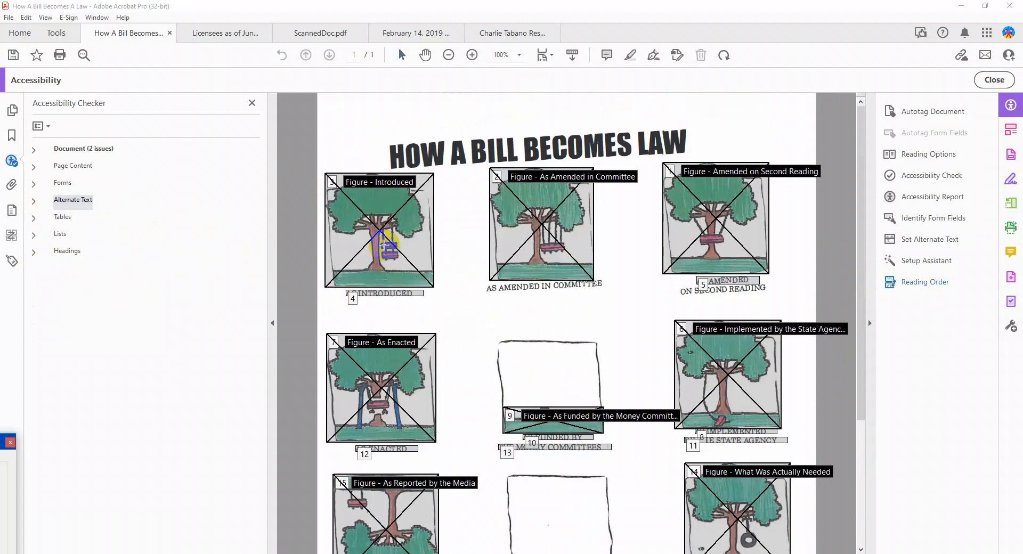
scroll(451, 155, down, 1)
scroll(450, 158, down, 5)
scroll(469, 163, up, 6)
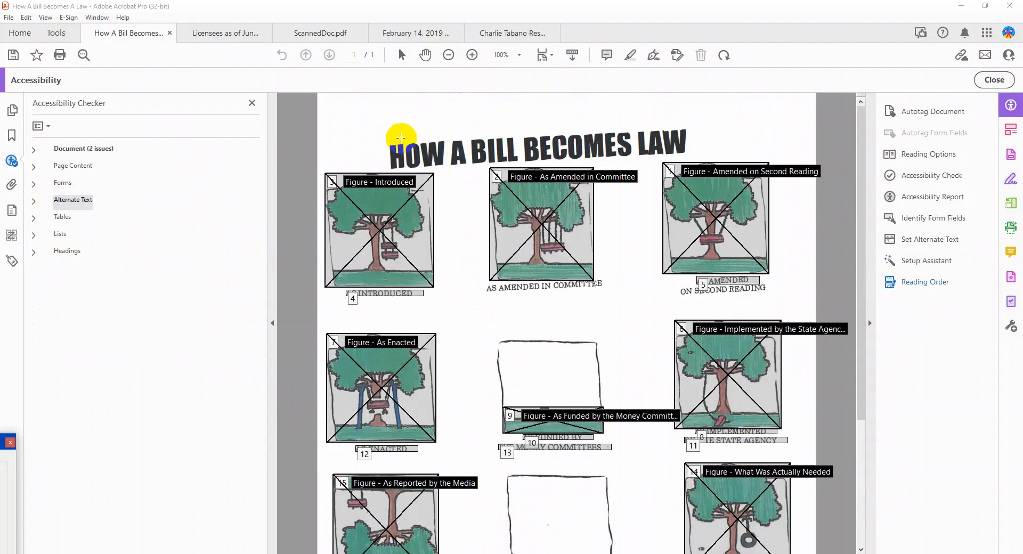
Tag the How A Bill Becomes Law title above the figures as heading 1.
click(414, 146)
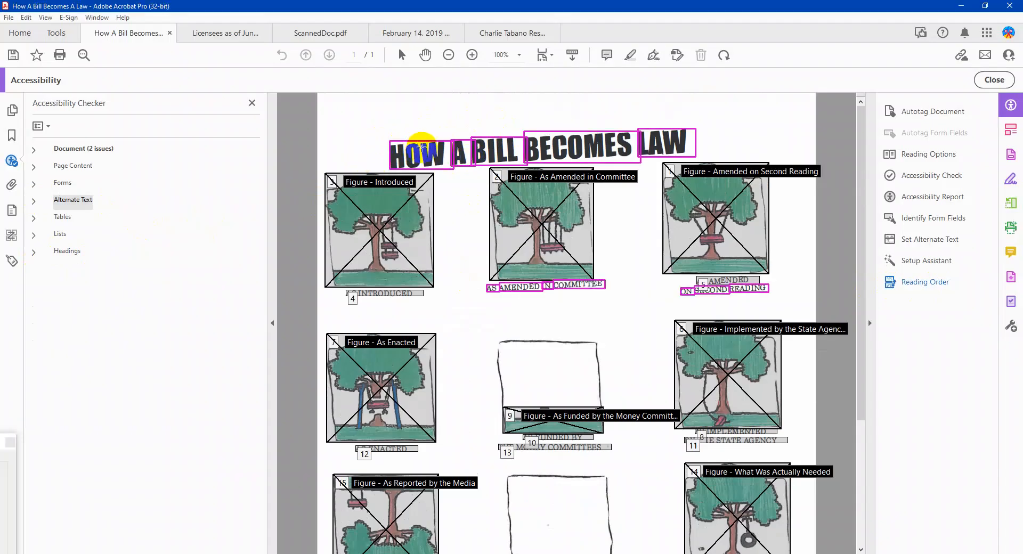
click(419, 145)
drag(354, 125, 706, 166)
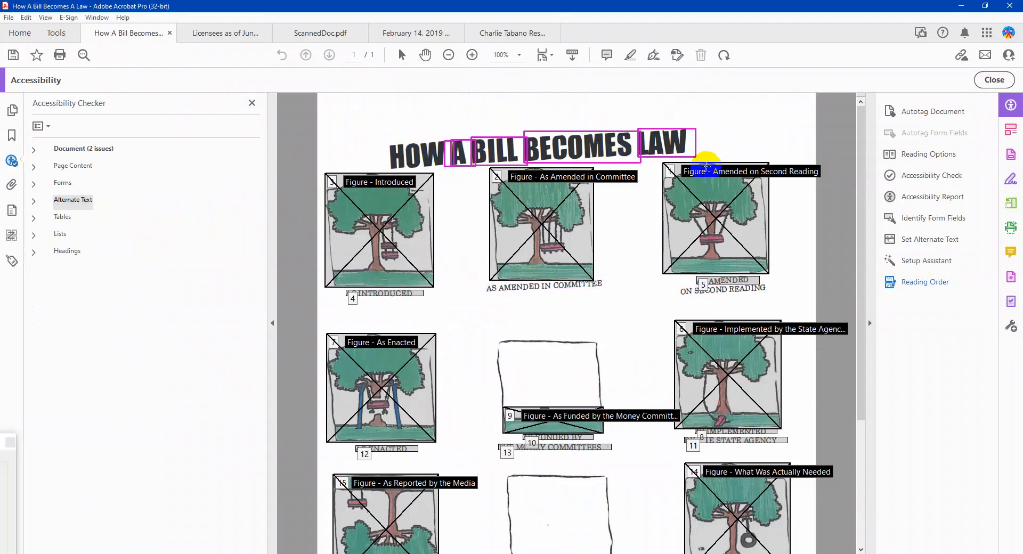
drag(377, 130, 495, 154)
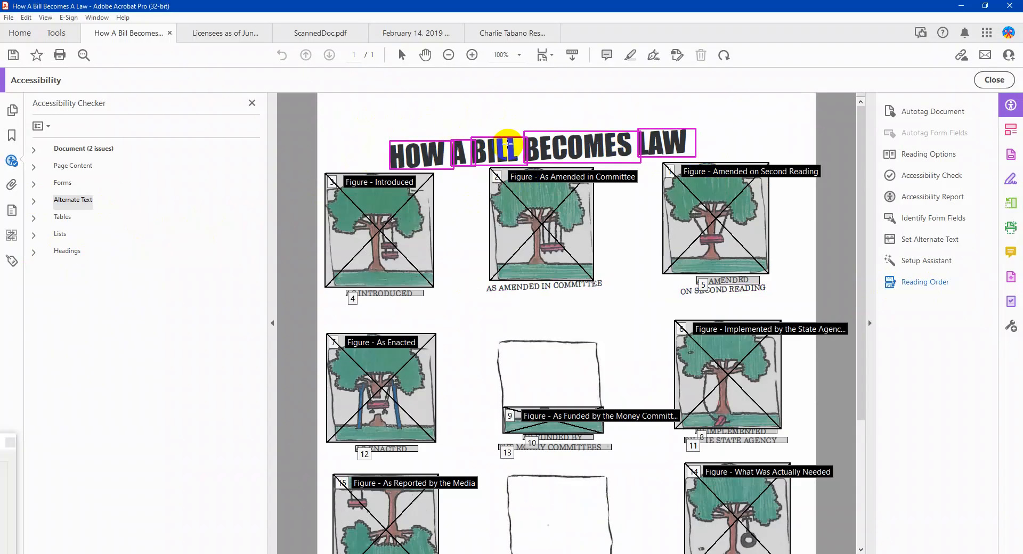
right_click(562, 137)
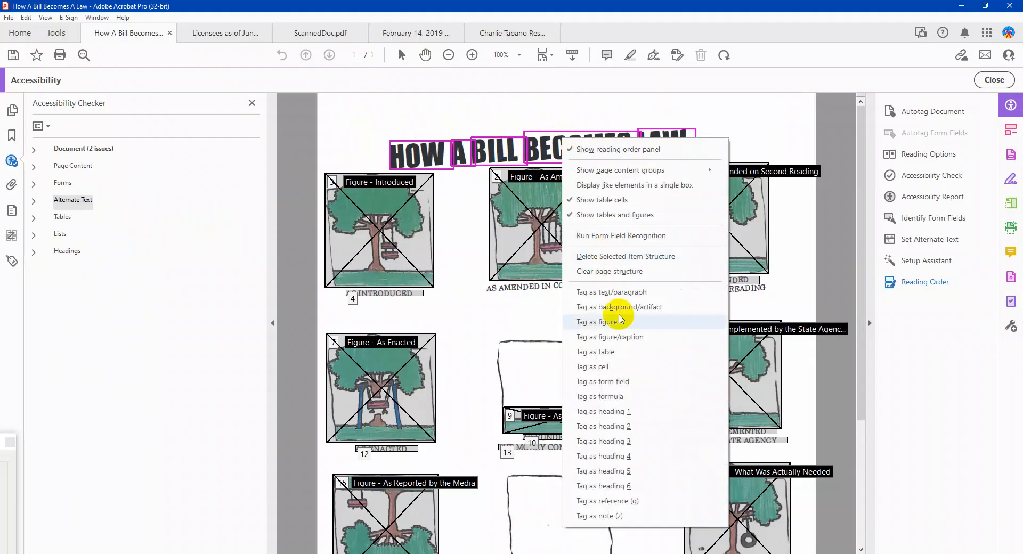
click(624, 411)
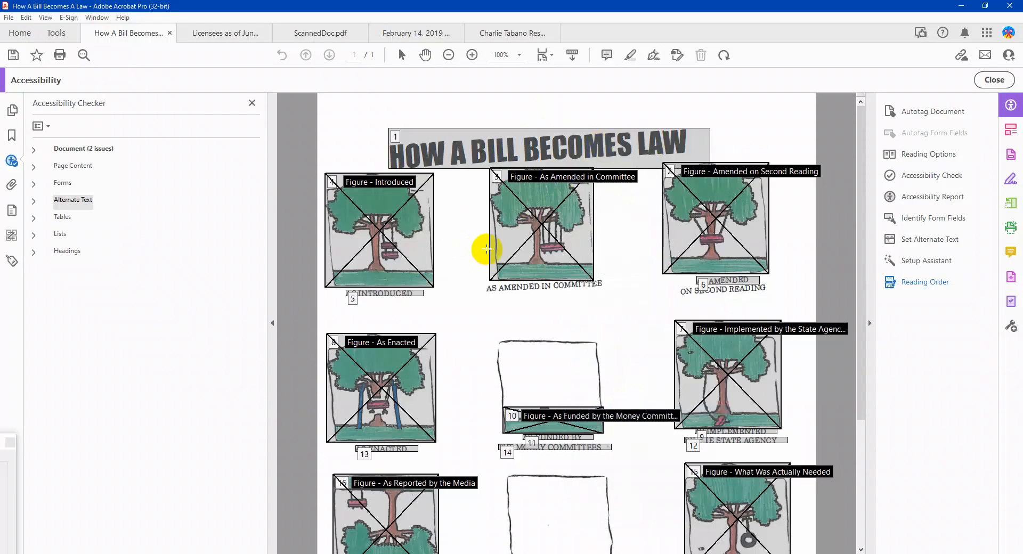
Reorder the first row so the Introduced figure and its caption follow the heading, with the As Amended in Committee figure directly behind them.
click(12, 235)
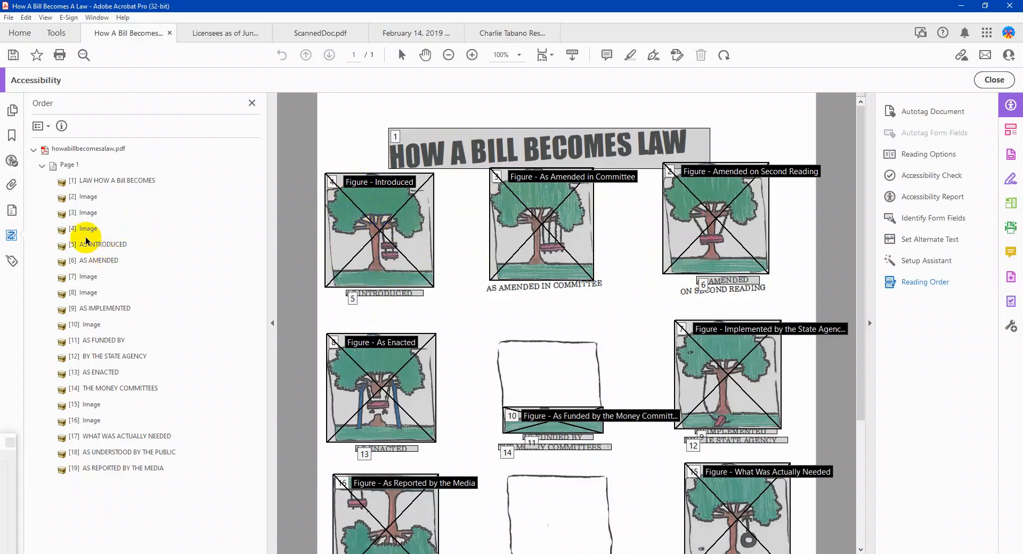
drag(75, 234, 73, 189)
drag(85, 244, 80, 203)
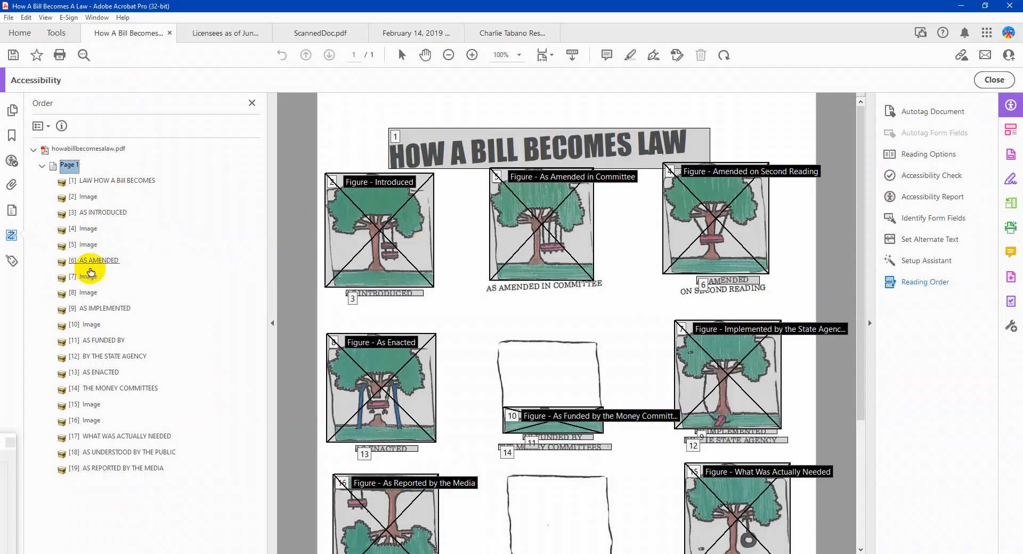
drag(82, 245, 82, 221)
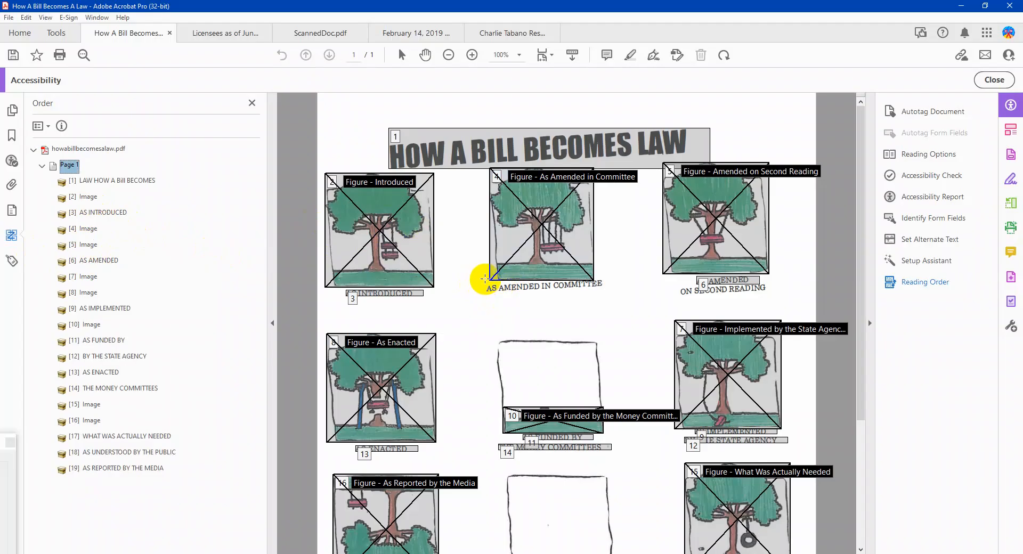
Tag the untagged As Amended in Committee caption as text/paragraph and place it directly after its figure in the reading order.
drag(482, 276, 618, 299)
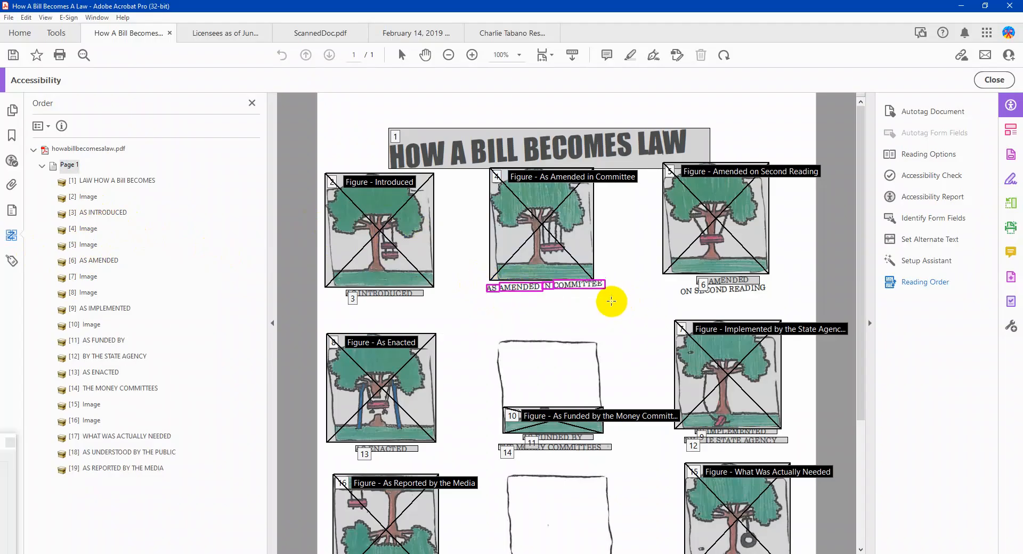
right_click(513, 290)
click(589, 318)
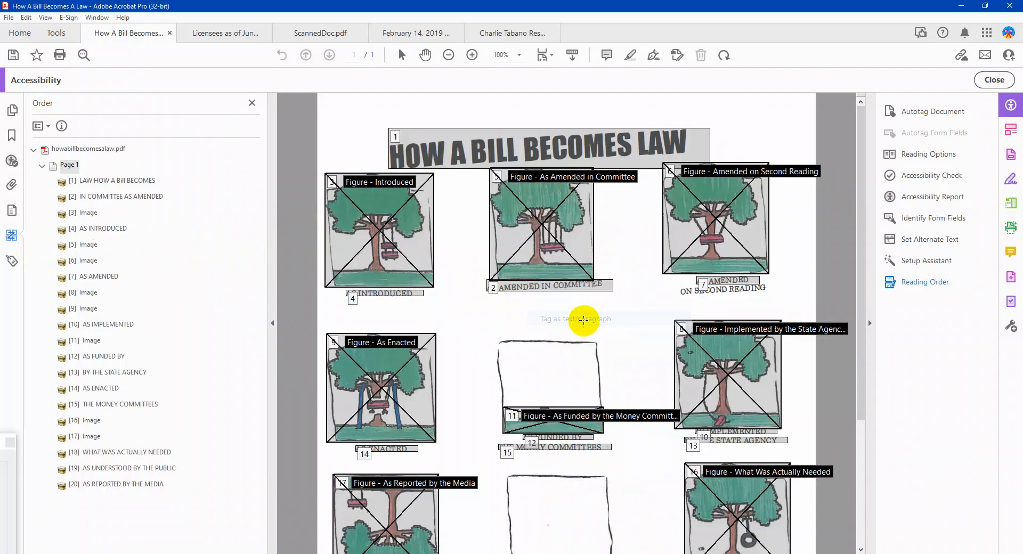
click(87, 198)
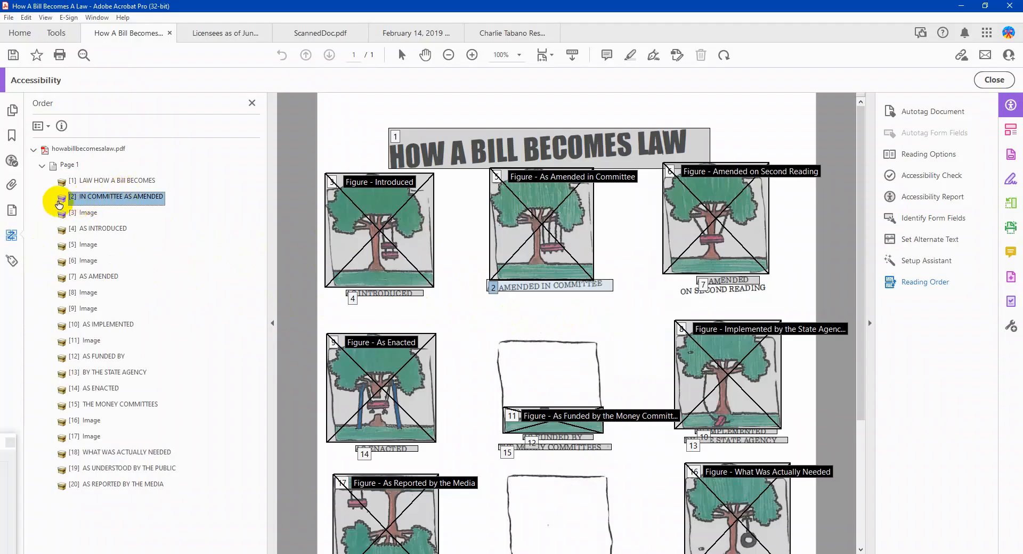
drag(60, 201, 86, 257)
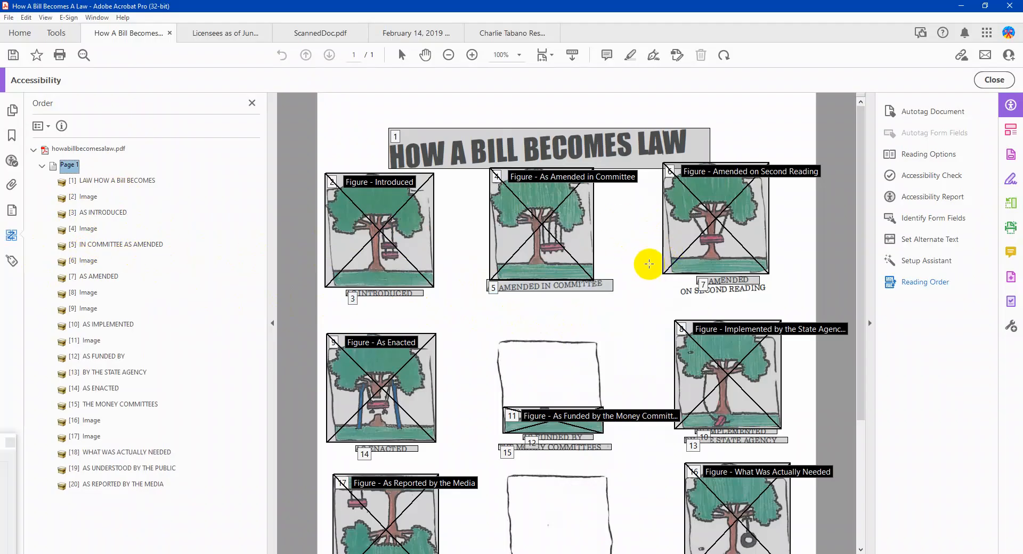
Tag both lines of the As Amended on Second Reading caption together as one text/paragraph.
drag(643, 263, 781, 305)
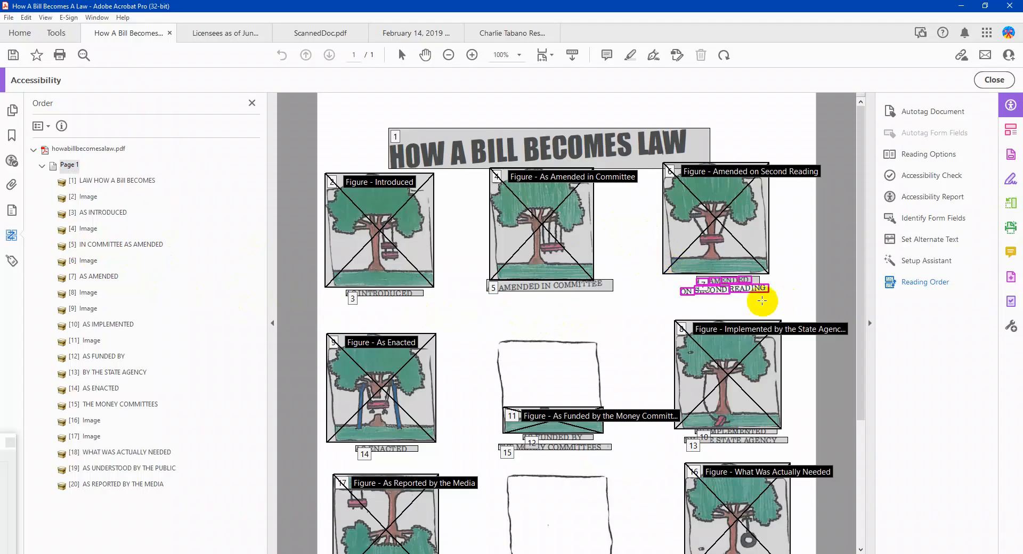
right_click(715, 299)
click(777, 327)
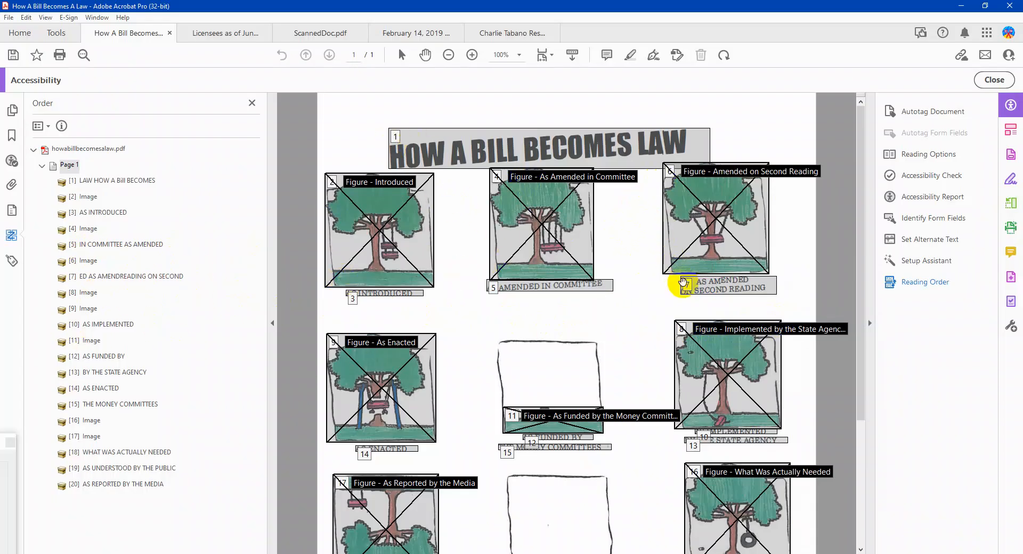
Move the As Enacted figure and its caption together ahead of the Implemented by the State Agency figure in the reading order.
scroll(671, 283, down, 1)
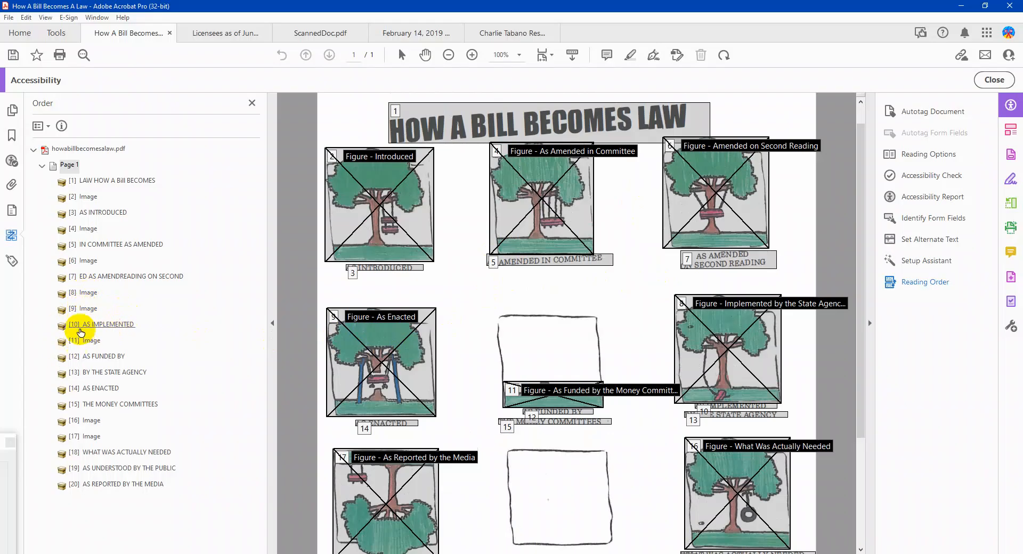
click(85, 310)
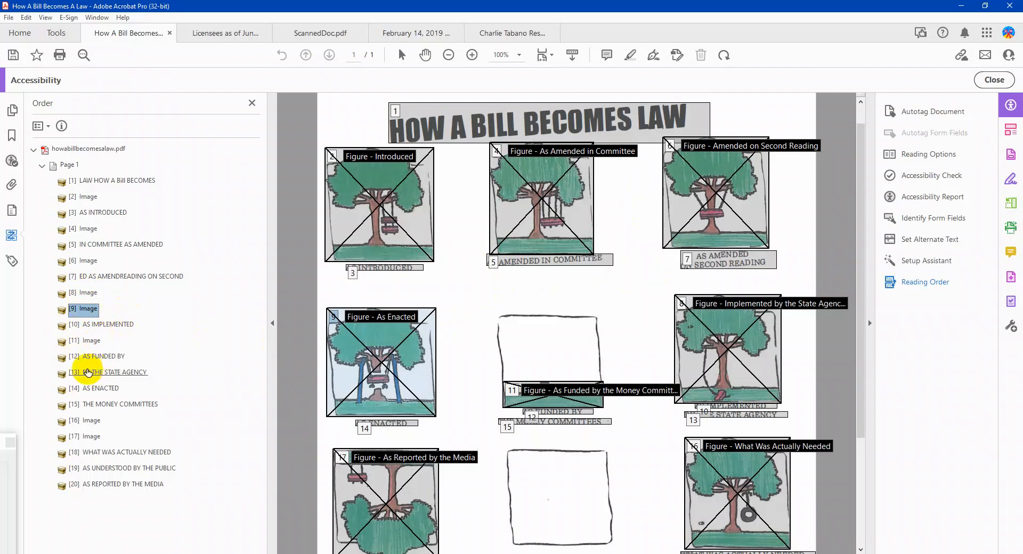
ctrl+click(80, 389)
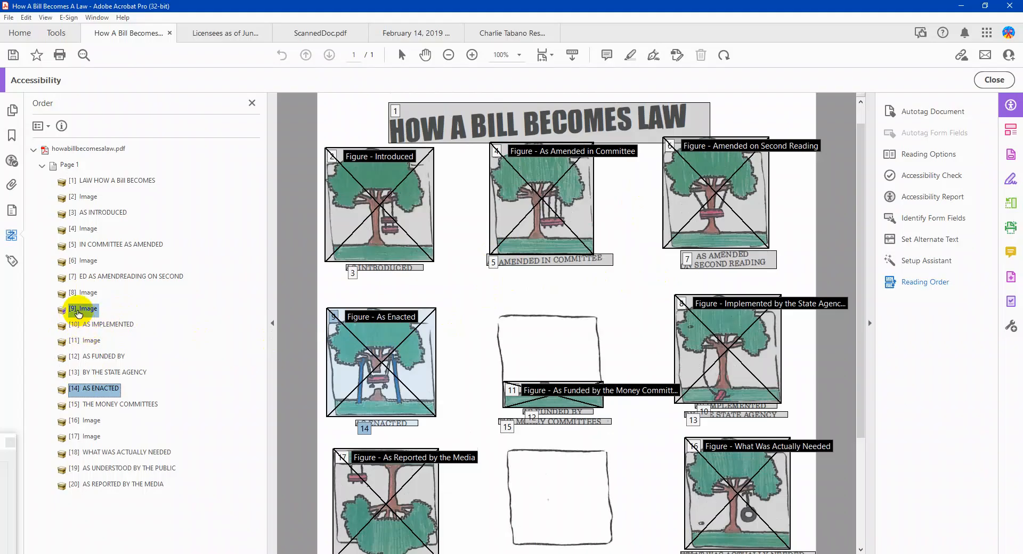
drag(79, 310, 98, 288)
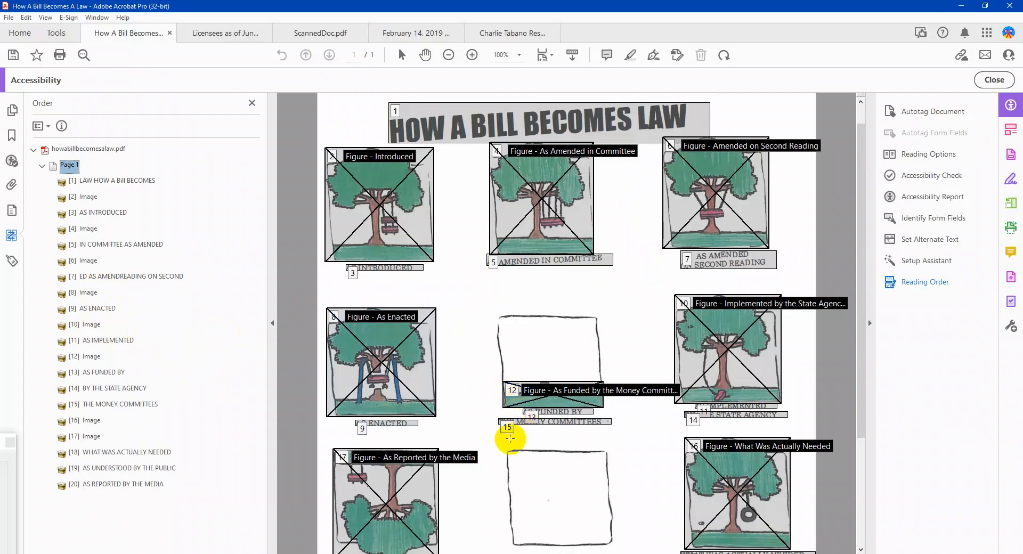
Move the As Funded by the Money Committees figure and both its caption lines directly after the As Enacted caption.
drag(82, 356, 86, 372)
ctrl+click(87, 372)
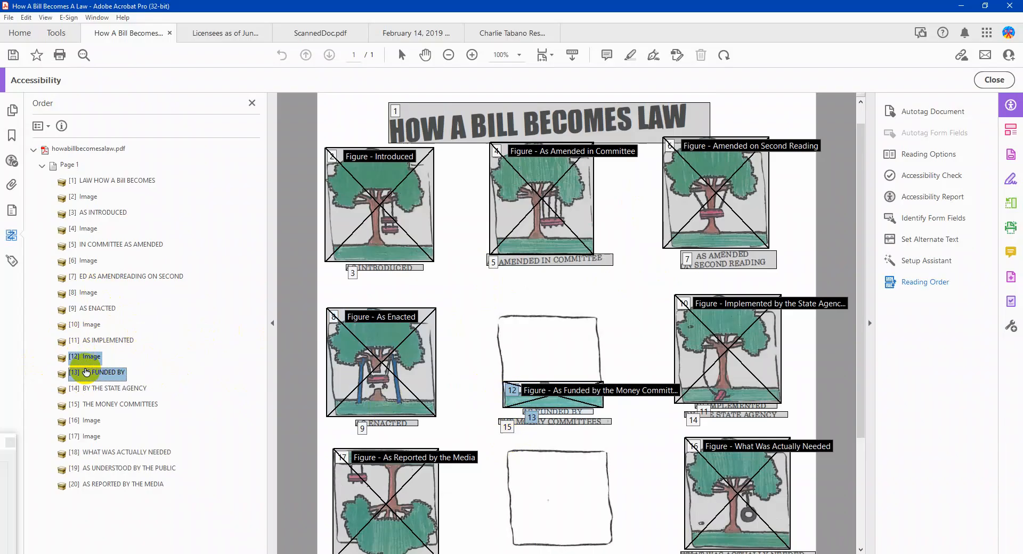
ctrl+click(96, 406)
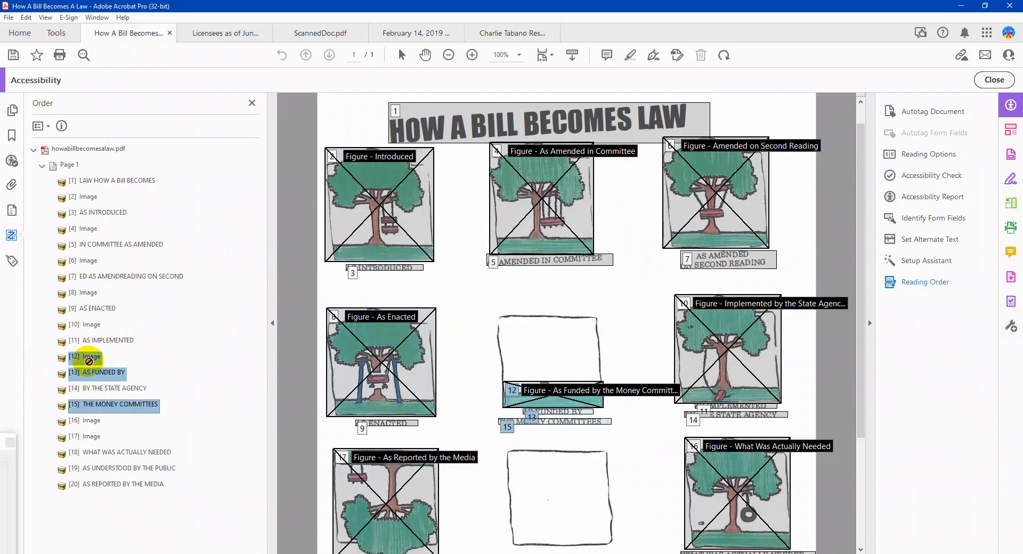
drag(92, 361, 75, 319)
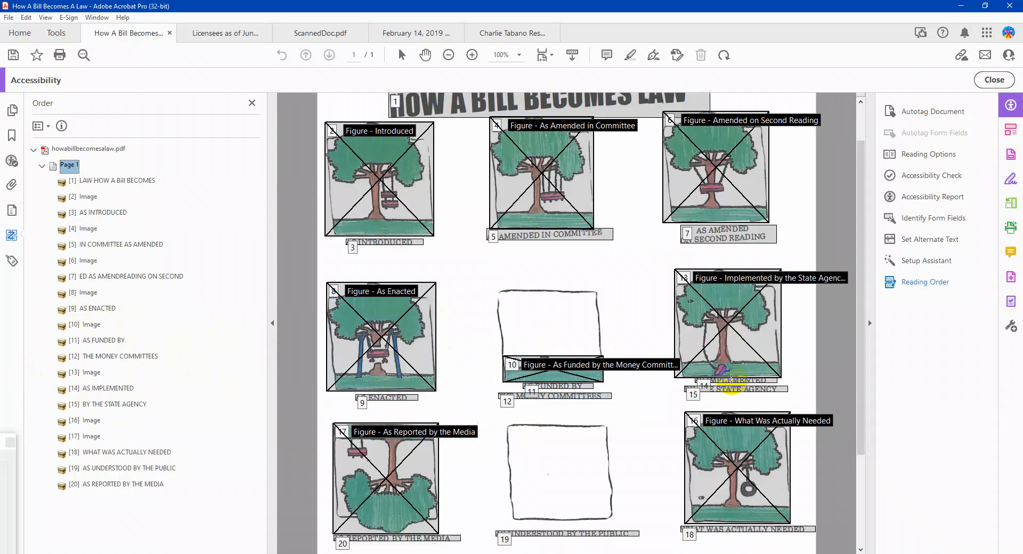
Reorder the last row as As Reported by the Media figure and caption, As Understood by the Public, What Was Actually Needed figure and caption.
scroll(740, 355, down, 2)
scroll(616, 295, down, 1)
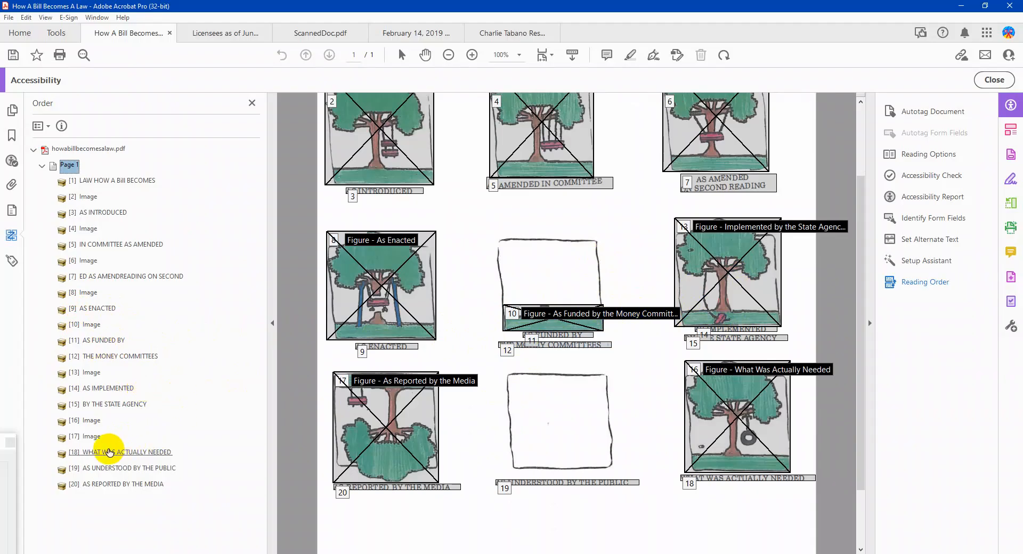
drag(83, 436, 81, 485)
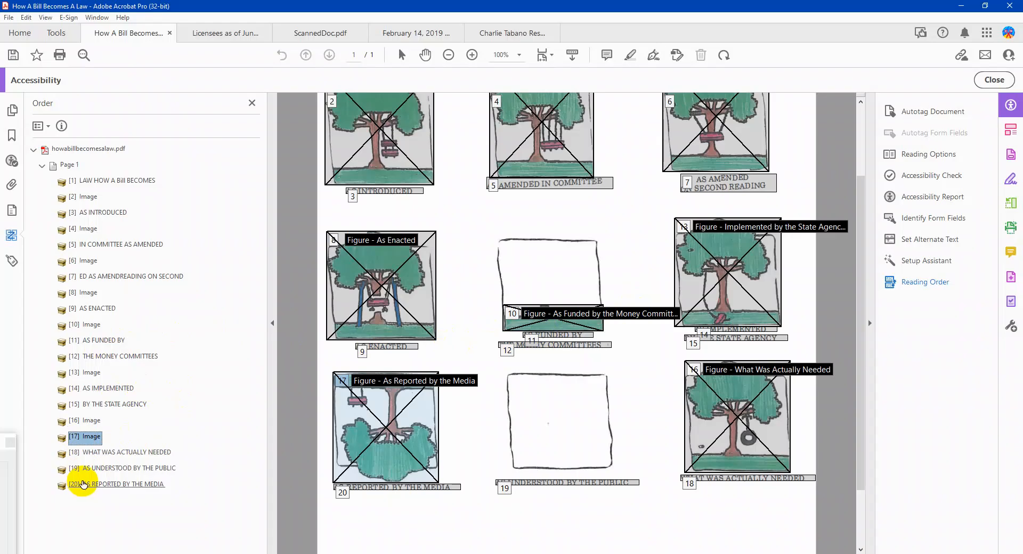
ctrl+click(83, 484)
drag(84, 438, 105, 420)
drag(82, 490, 97, 444)
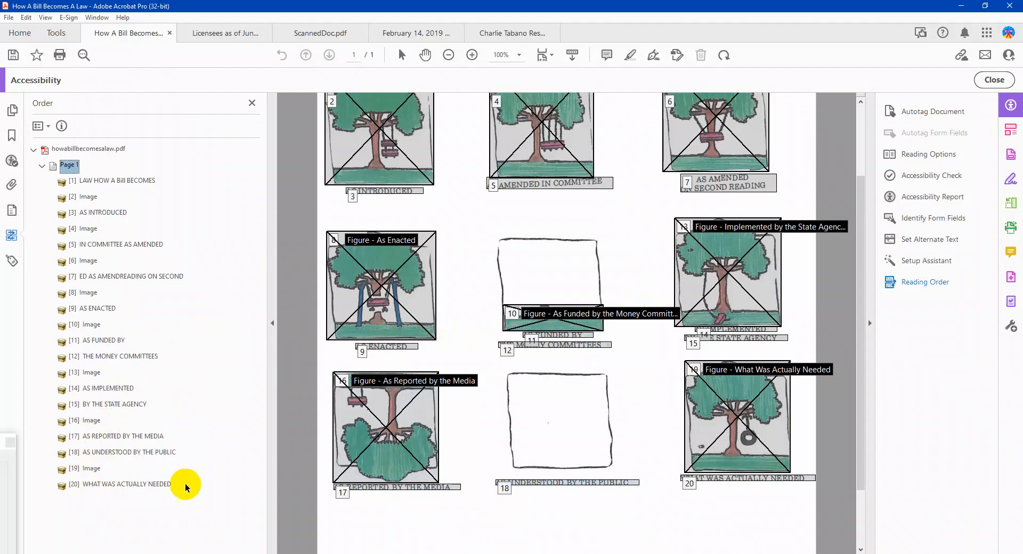
Review the new reading order over the whole page and examine the Document checks in the accessibility checker results.
scroll(692, 441, down, 2)
scroll(693, 438, up, 3)
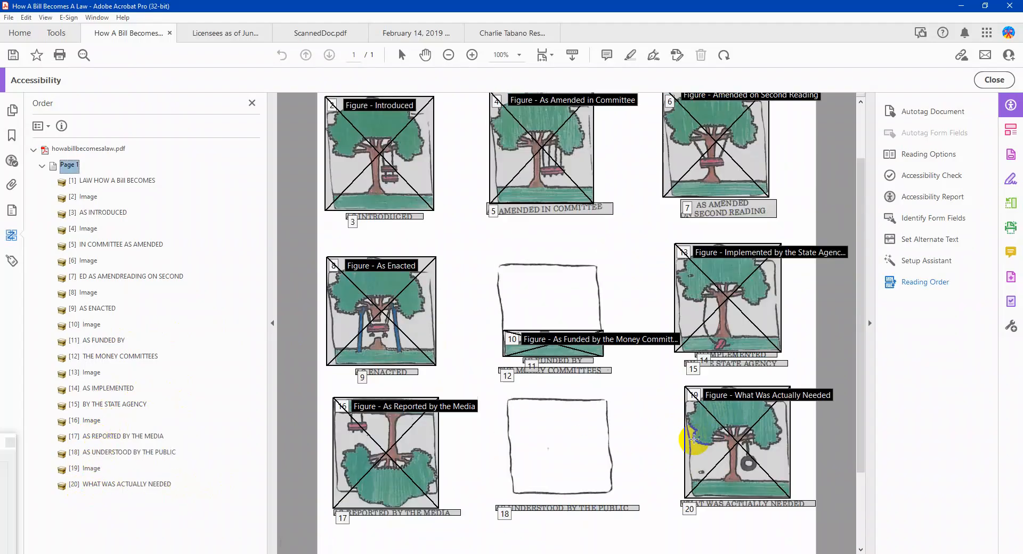
click(9, 160)
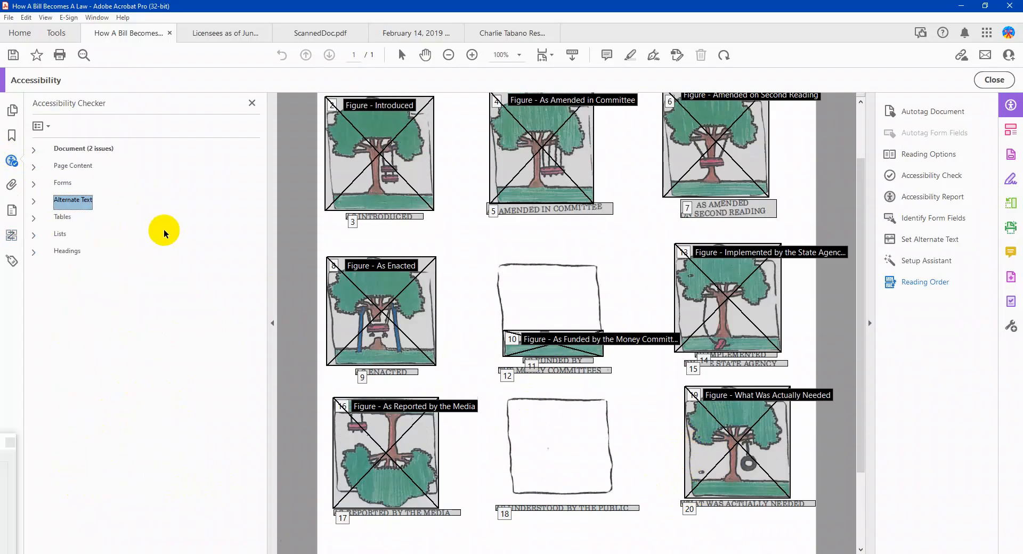
scroll(566, 315, up, 3)
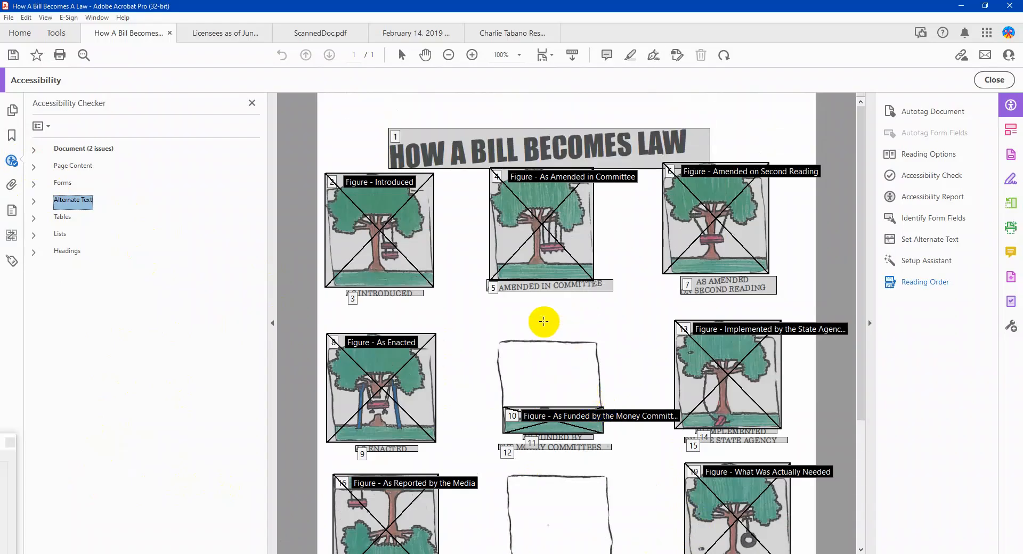
scroll(434, 159, down, 4)
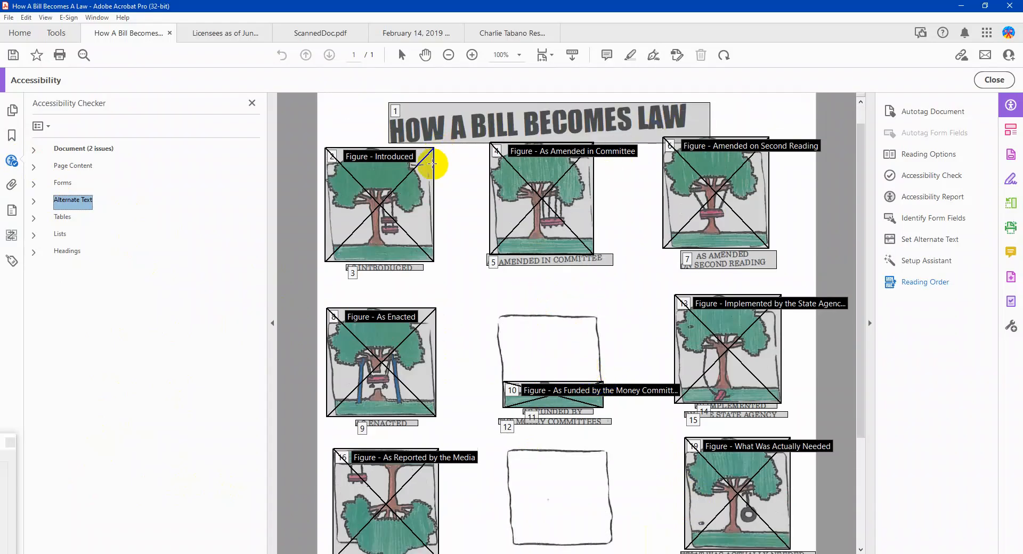
scroll(468, 232, down, 2)
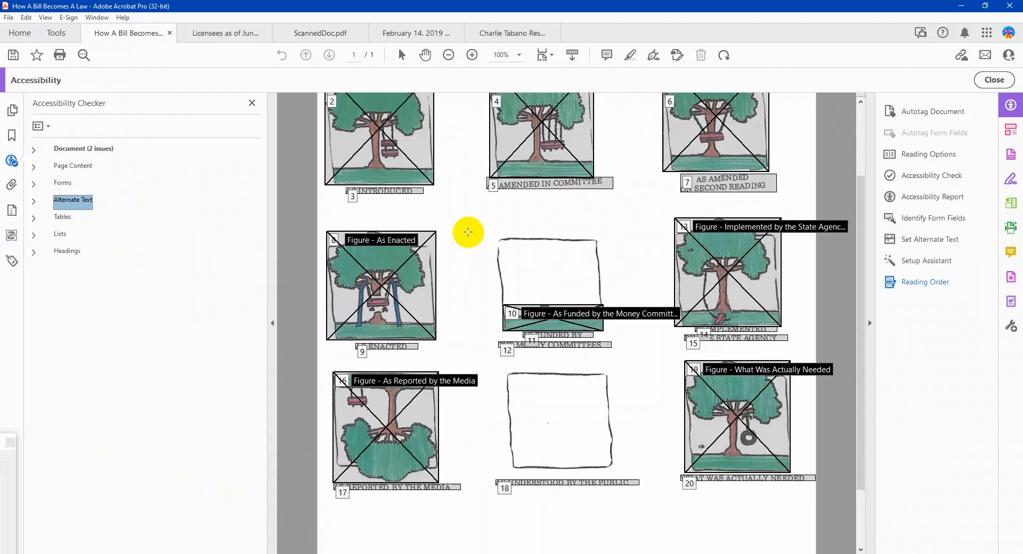
scroll(468, 232, up, 2)
click(33, 151)
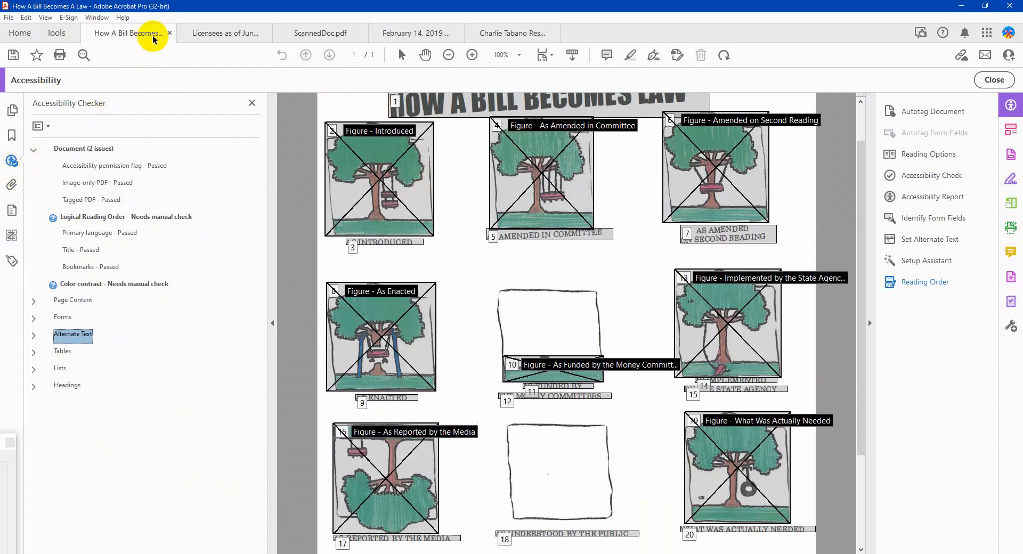
Close the How A Bill Becomes Law PDF and open the Reading Order tool on the Licensees PDF.
click(170, 32)
click(562, 302)
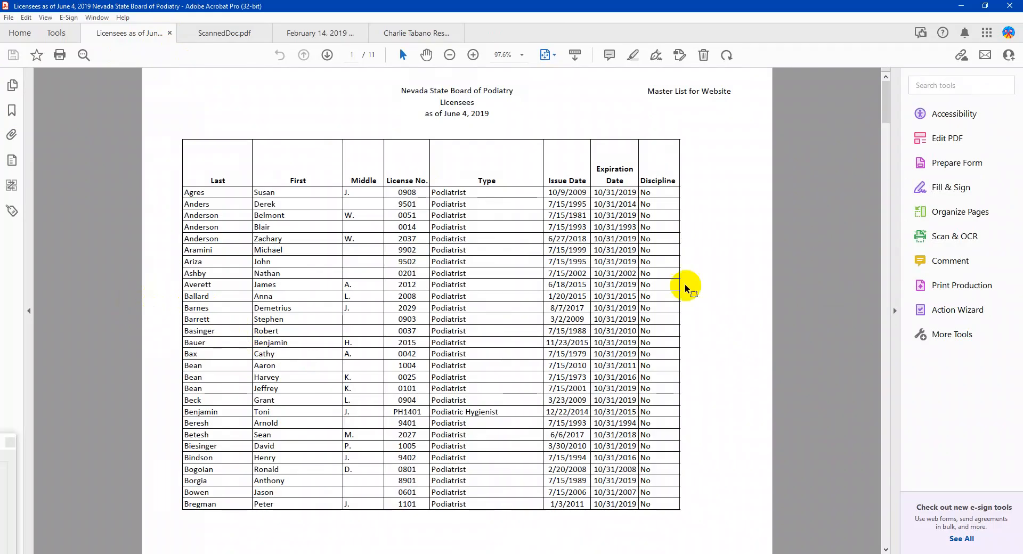
click(954, 114)
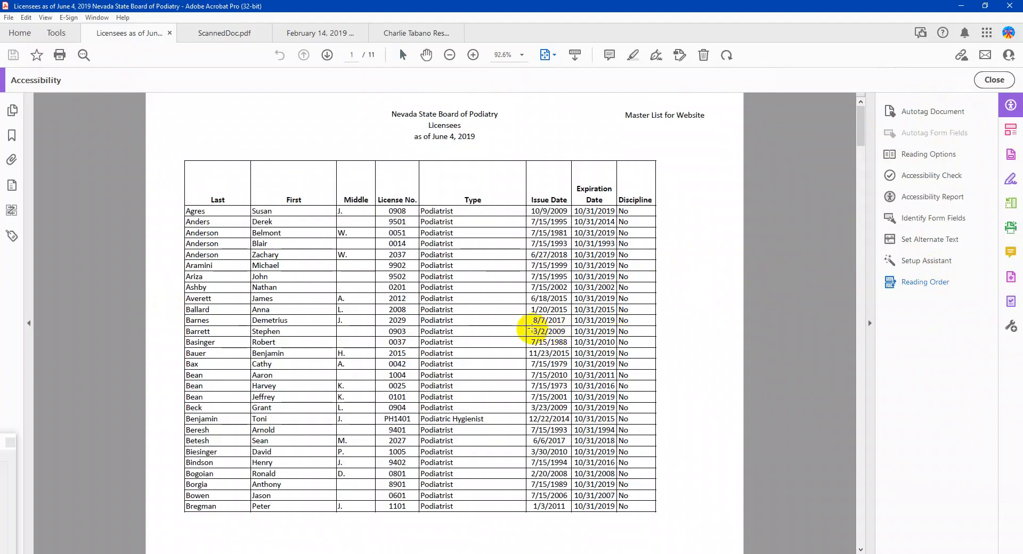
Tag the three-line Nevada State Board of Podiatry Licensees title on page 1 as heading 1.
drag(383, 101, 514, 146)
right_click(444, 137)
key(1)
Tag the Master List for Website line beside the title as text/paragraph.
drag(621, 108, 719, 124)
right_click(655, 115)
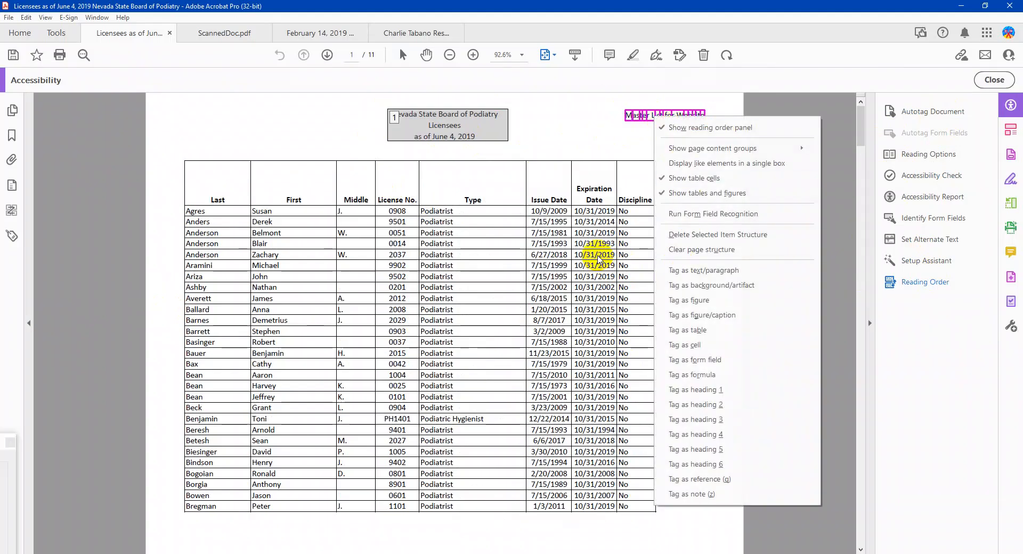
key(t)
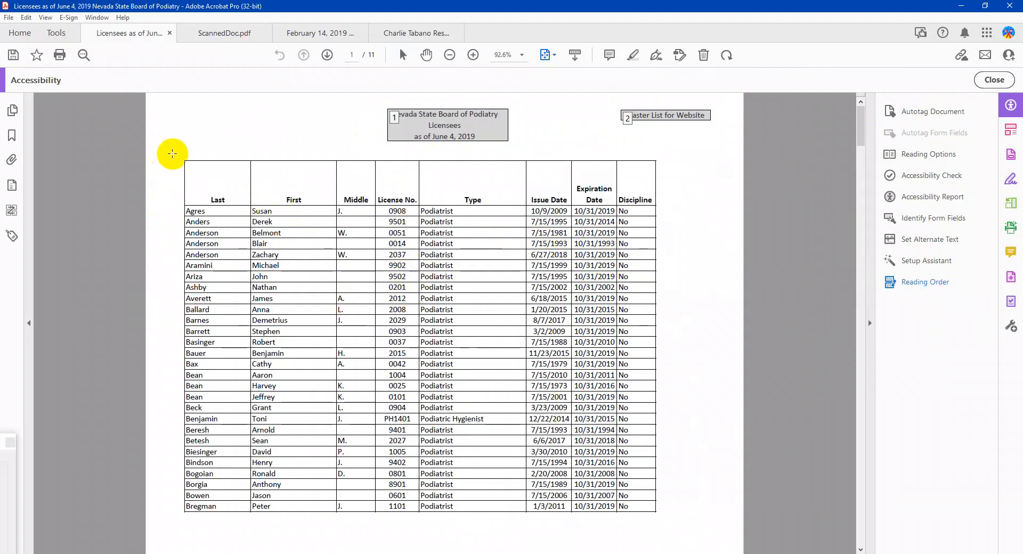
Tag the whole licensee grid on page 1, from the header row down to the last entry, as a table.
drag(172, 150, 671, 524)
right_click(442, 343)
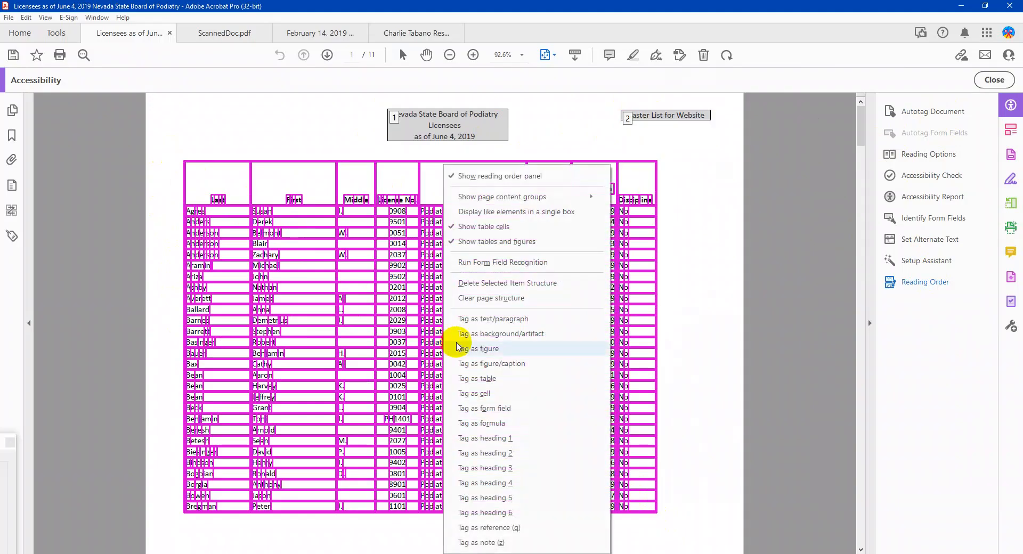
click(490, 377)
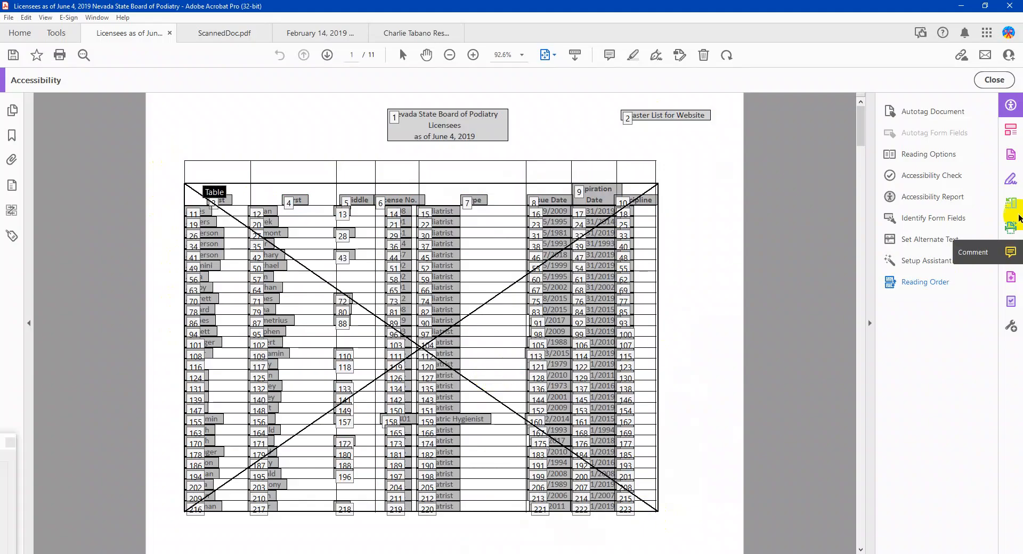
Run the accessibility check on the Licensees PDF and examine the Tables results.
click(922, 178)
click(599, 438)
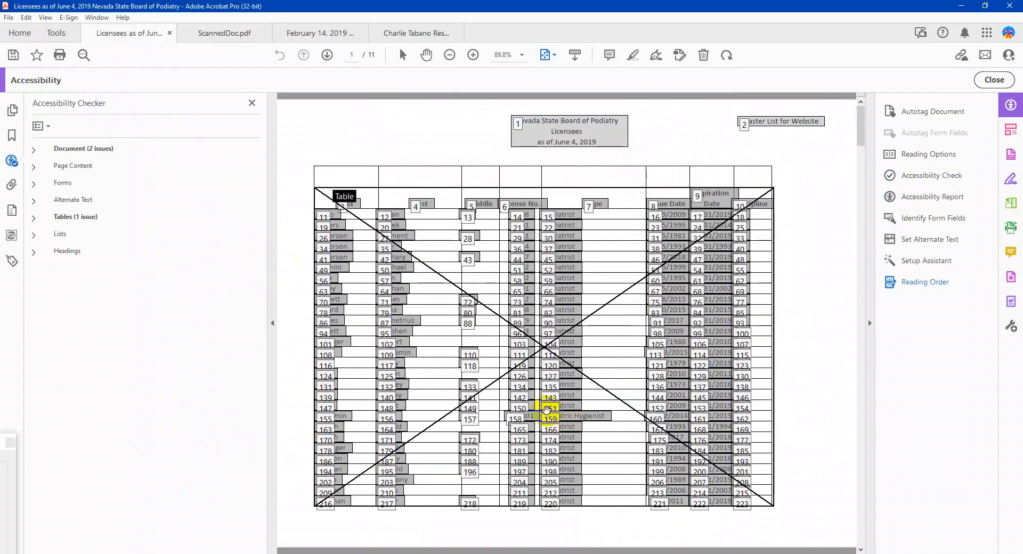
click(33, 218)
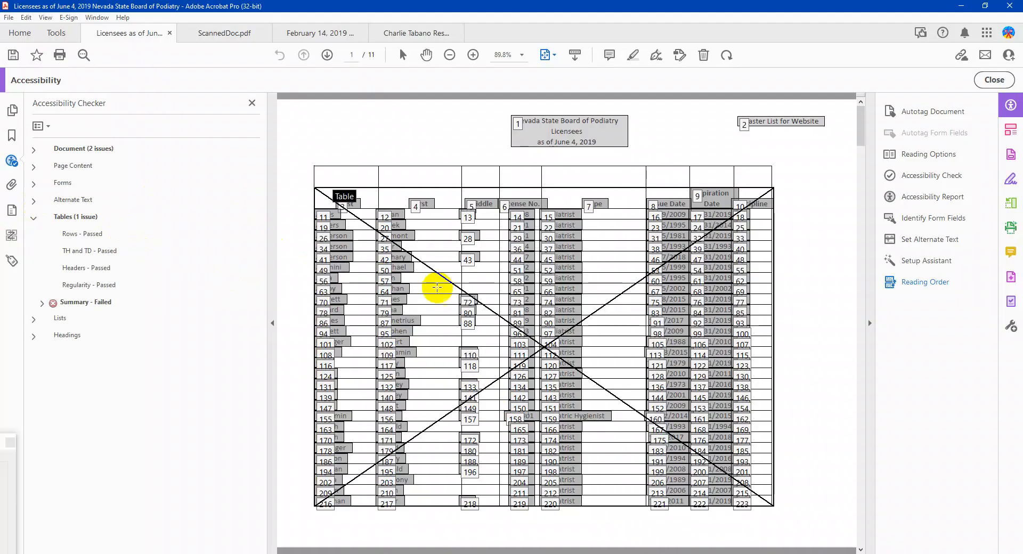
Inspect the licensee table's header and data cell tags in the Table Editor.
right_click(447, 313)
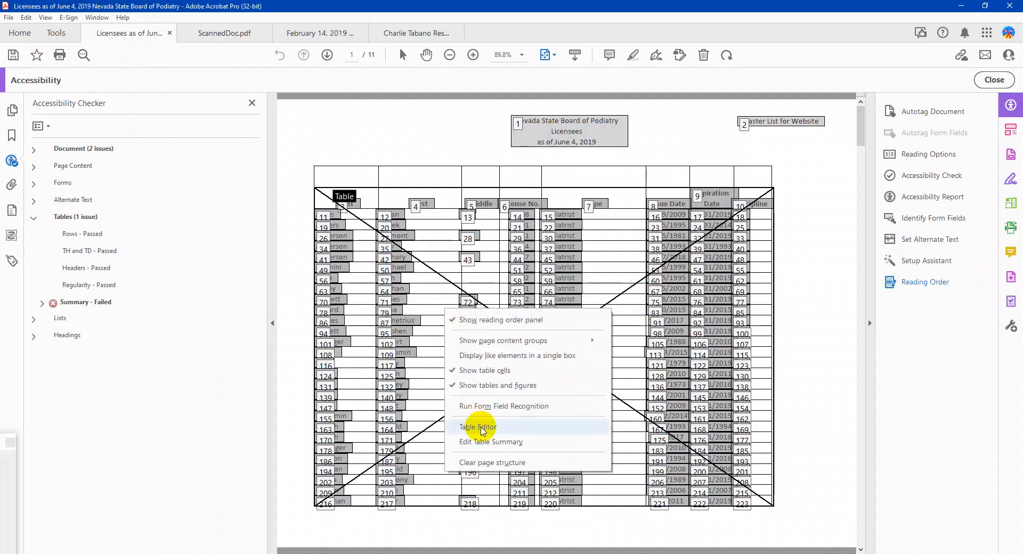
click(478, 427)
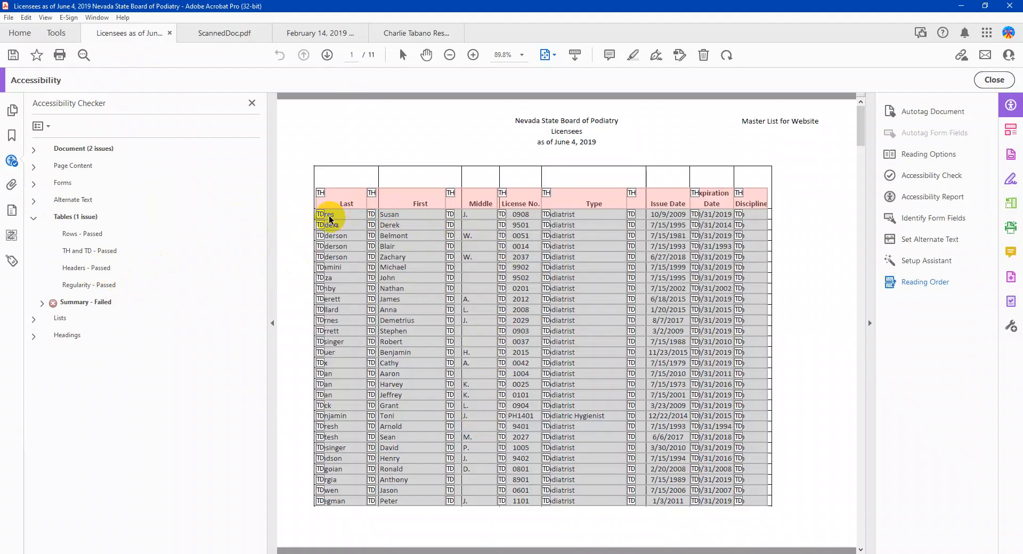
click(307, 245)
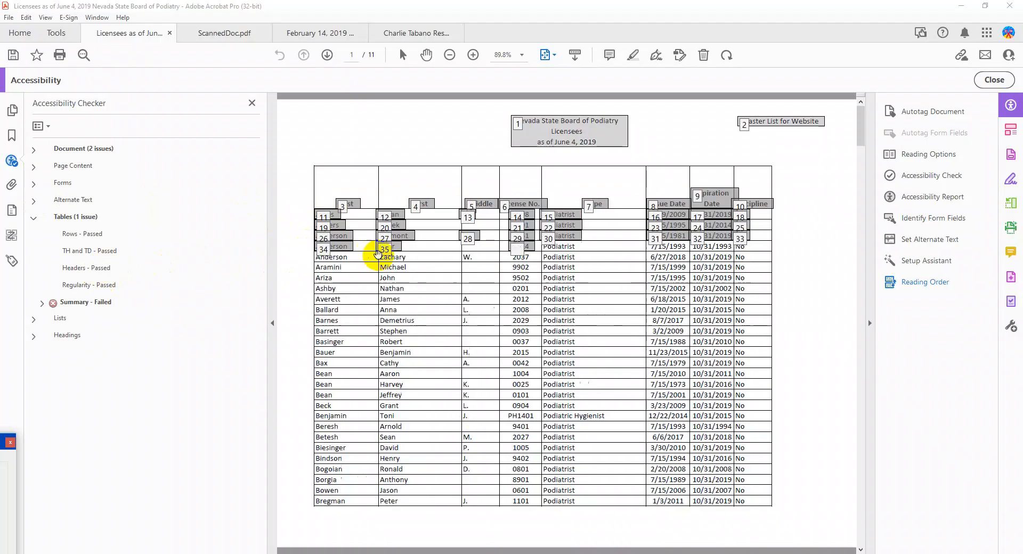
Give the licensee table the summary "Nevada State Board of Podiatry Licensee as of June 4, 2019".
right_click(420, 289)
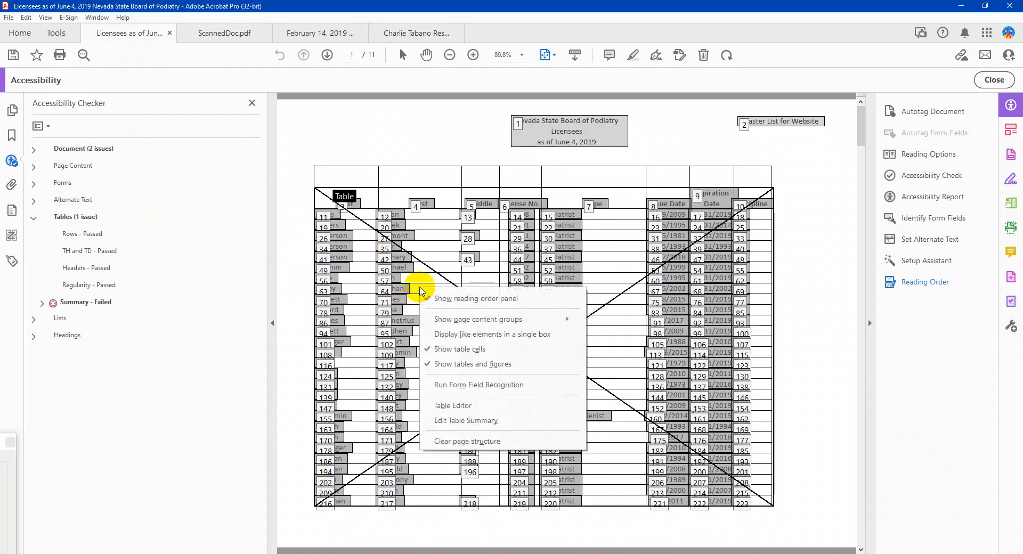
click(472, 420)
drag(475, 233, 452, 315)
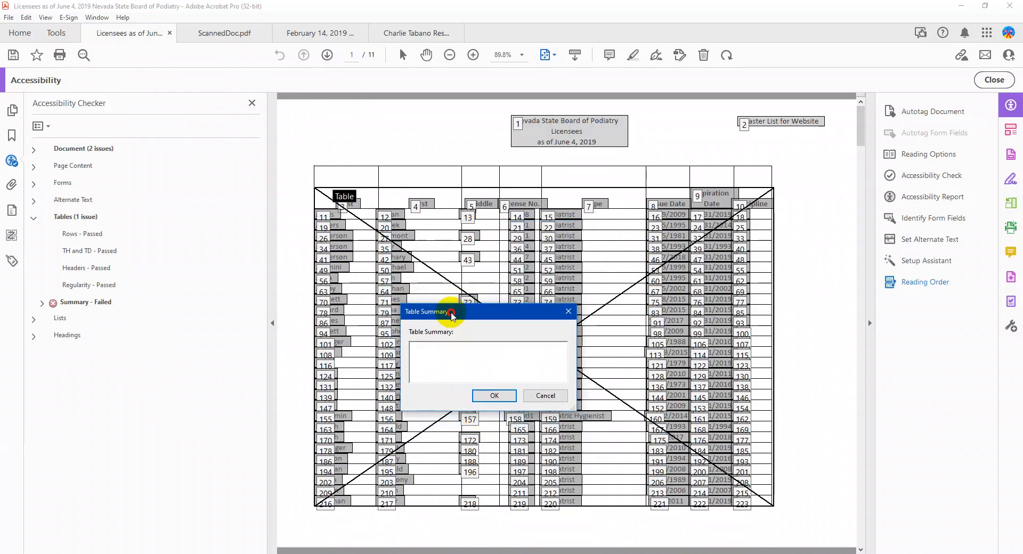
text(Nevada State Board of Podiatry Licensee )
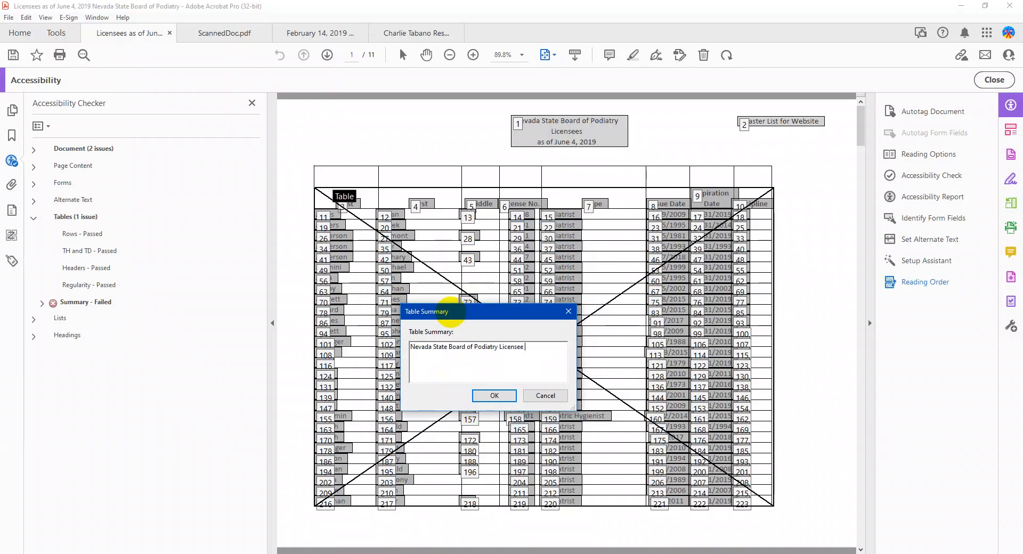
text( as of June 9)
key(BackSpace)
text(4, 2019)
click(491, 395)
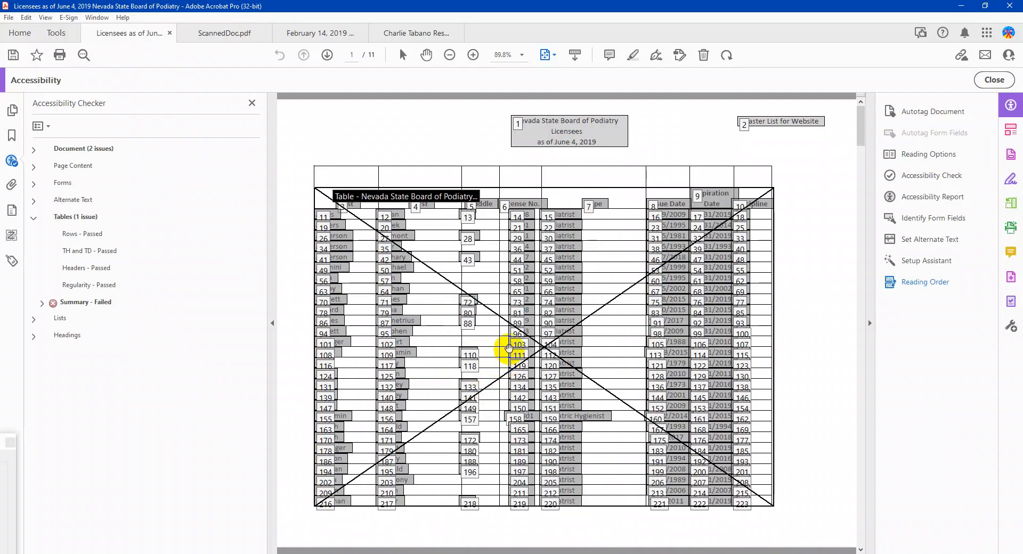
Recheck the table Summary rule in the accessibility results and examine the Document checks.
right_click(80, 302)
click(112, 346)
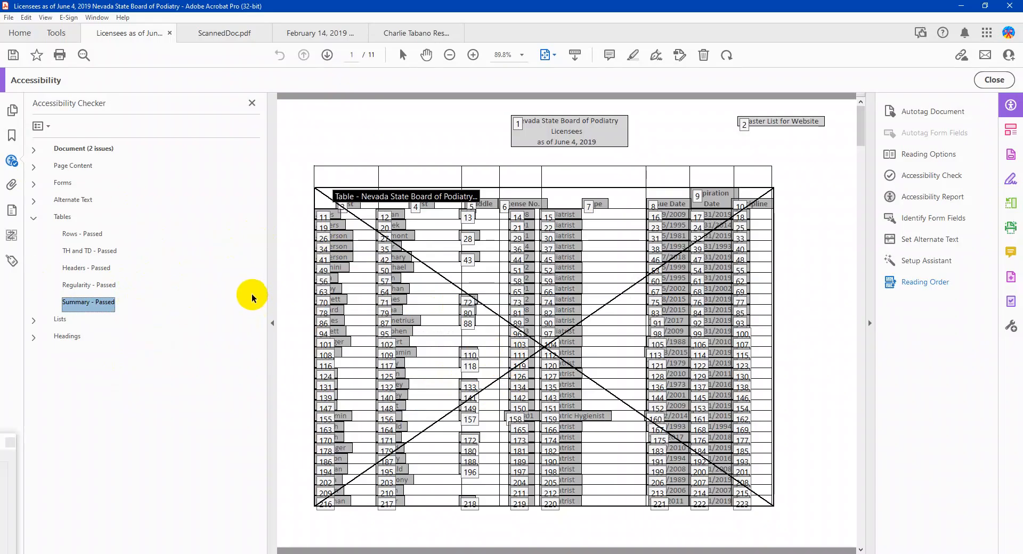
click(34, 218)
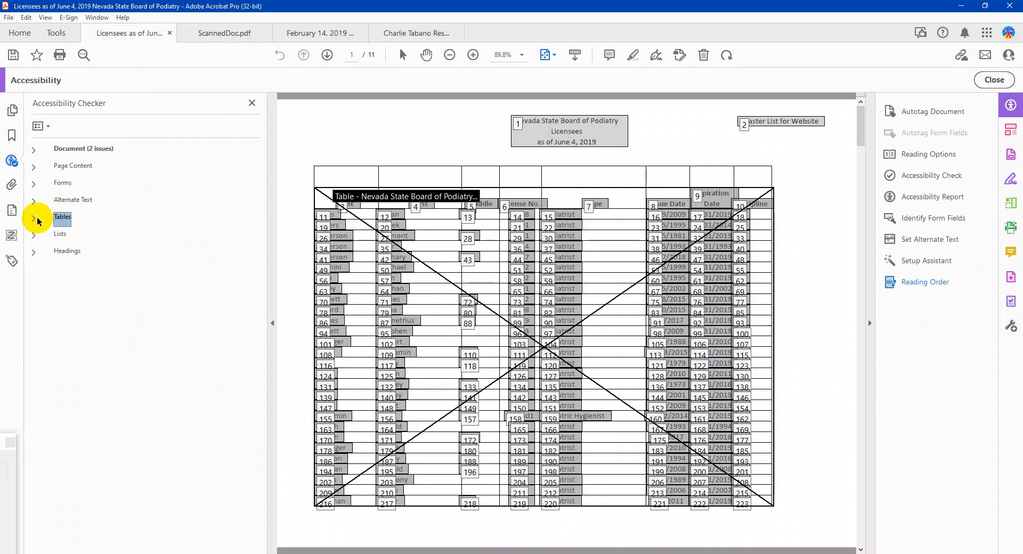
click(35, 150)
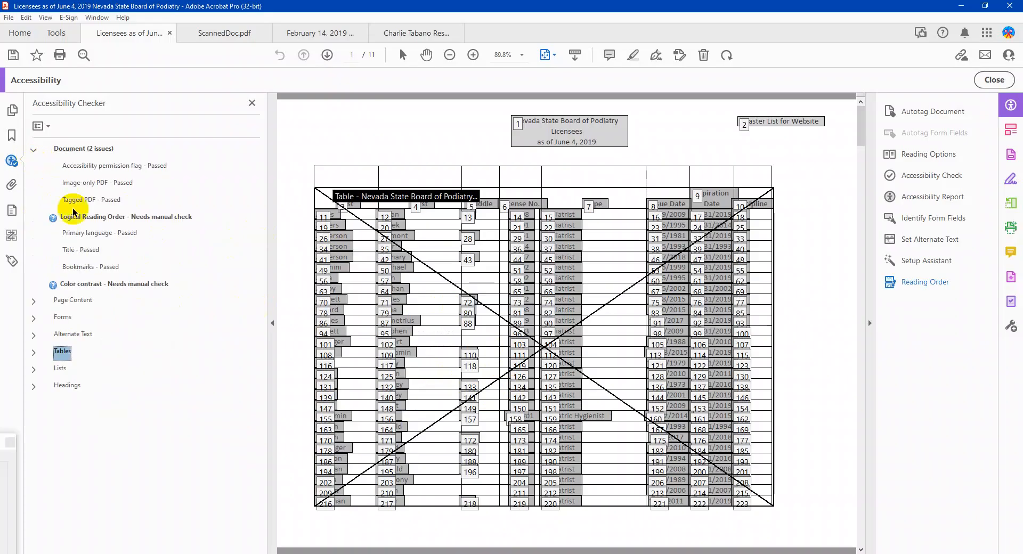
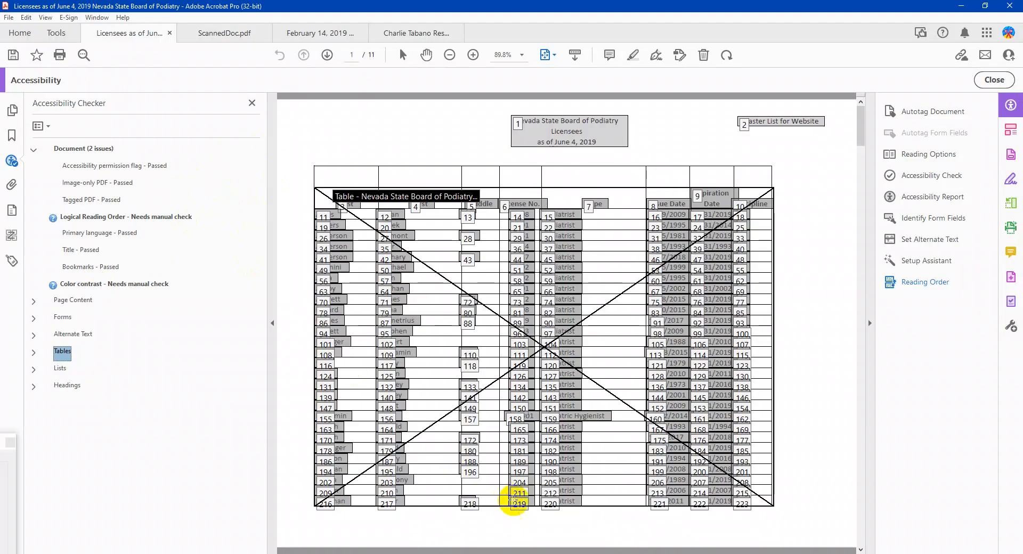
Close the Licensees PDF without saving its changes.
click(469, 553)
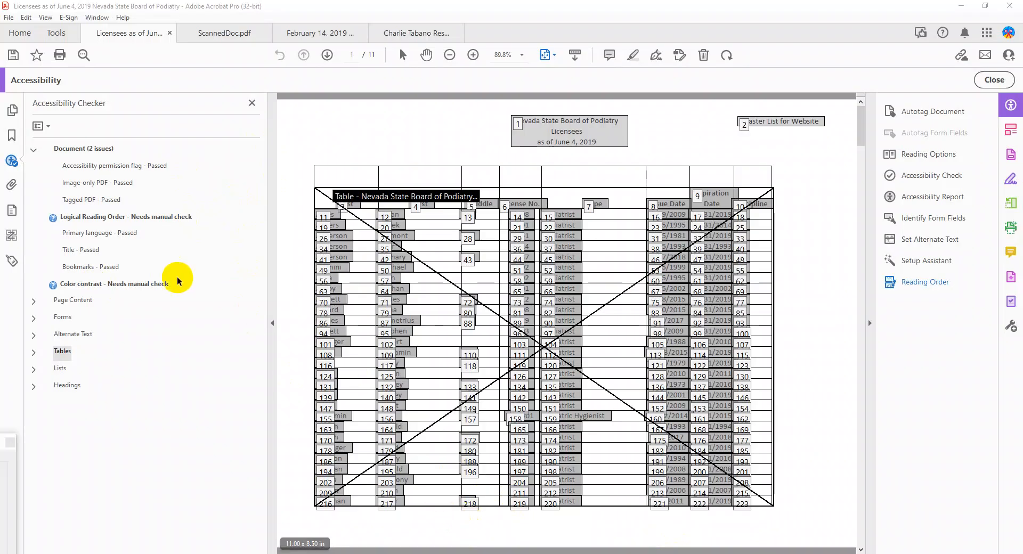
click(169, 32)
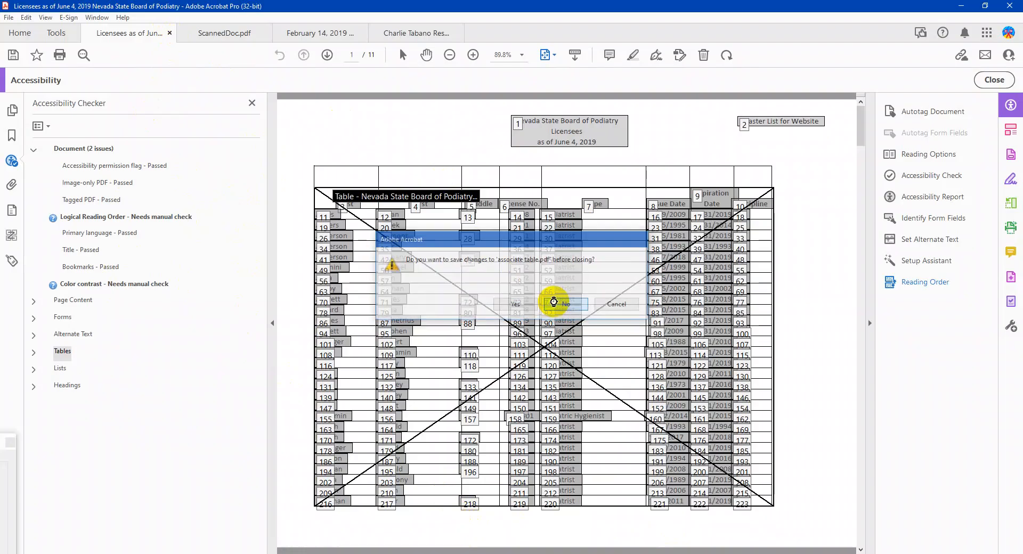
click(554, 304)
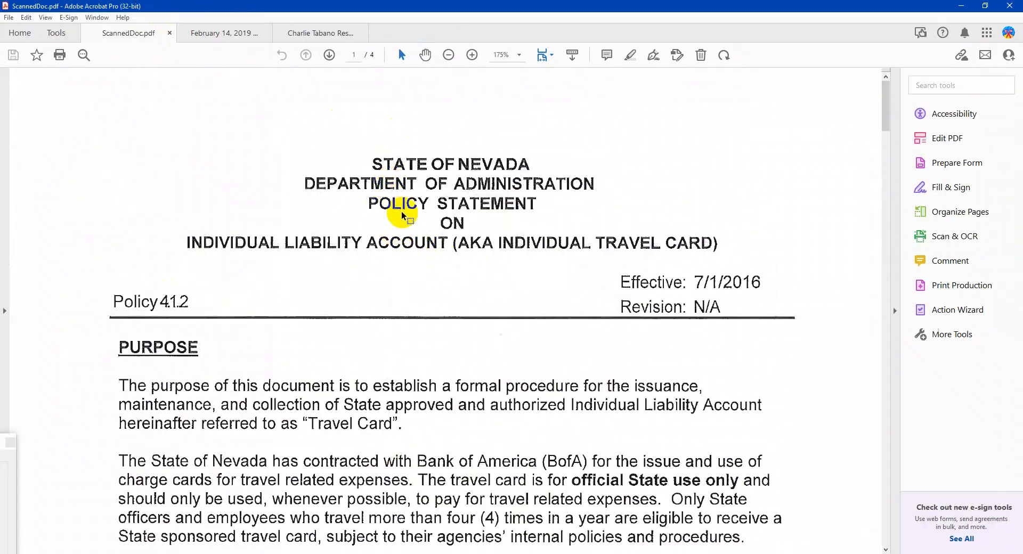
Test whether the text on page 1 of ScannedDoc.pdf can be selected, including with the Reading Order tool.
scroll(426, 225, down, 3)
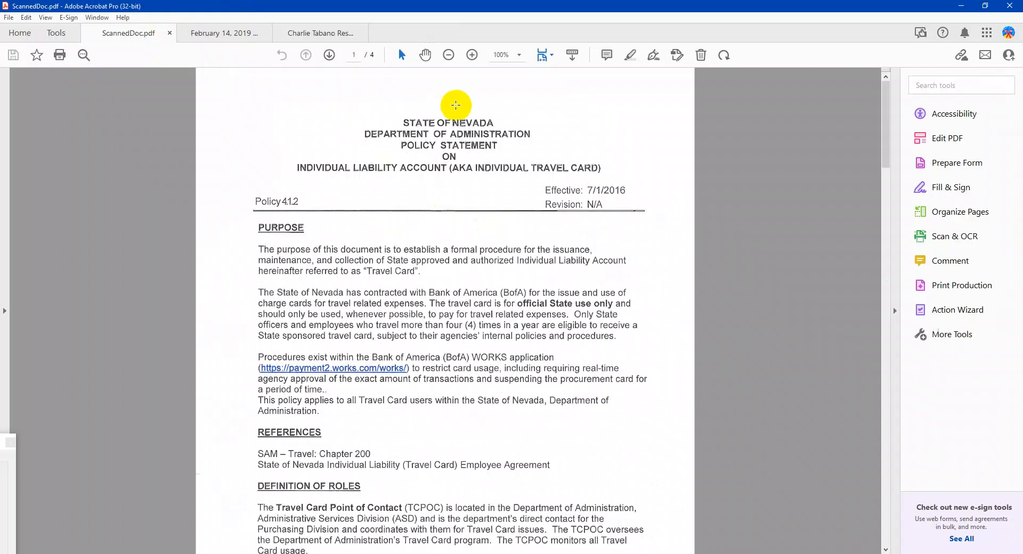
click(437, 134)
click(953, 122)
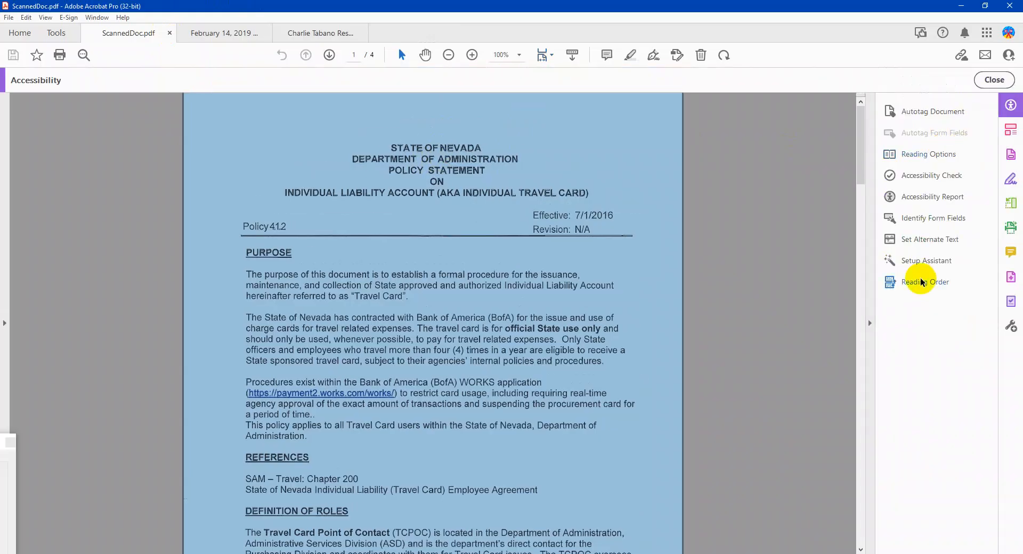
click(433, 140)
click(262, 250)
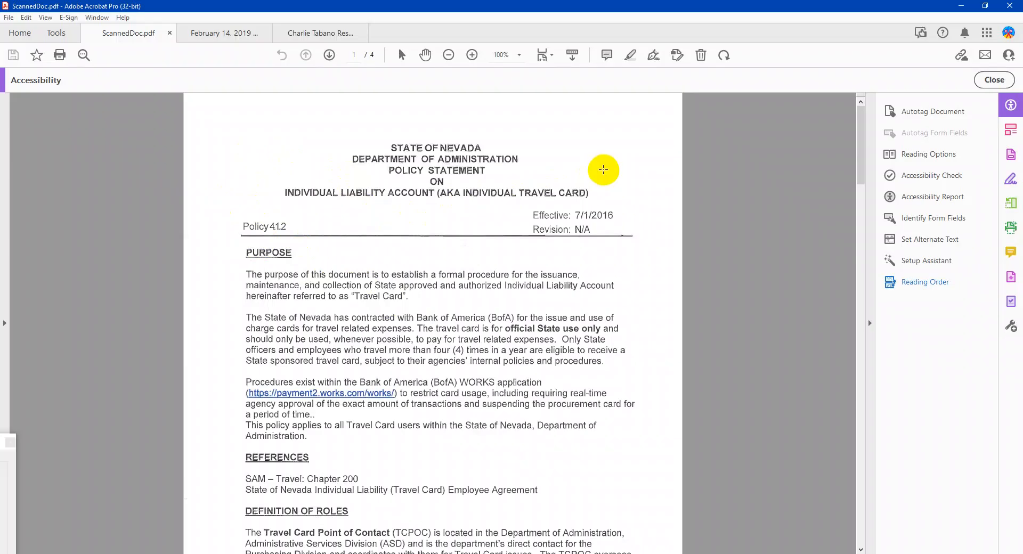
Recognize text on all pages of ScannedDoc.pdf in English (US), with Editable Text and Images output downsampled to 600 dpi.
click(1011, 228)
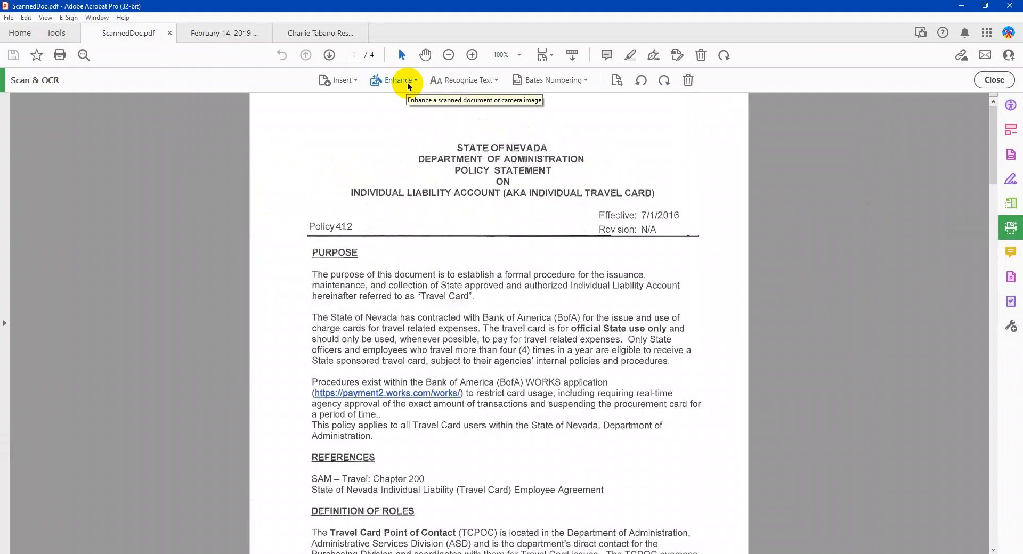
click(478, 82)
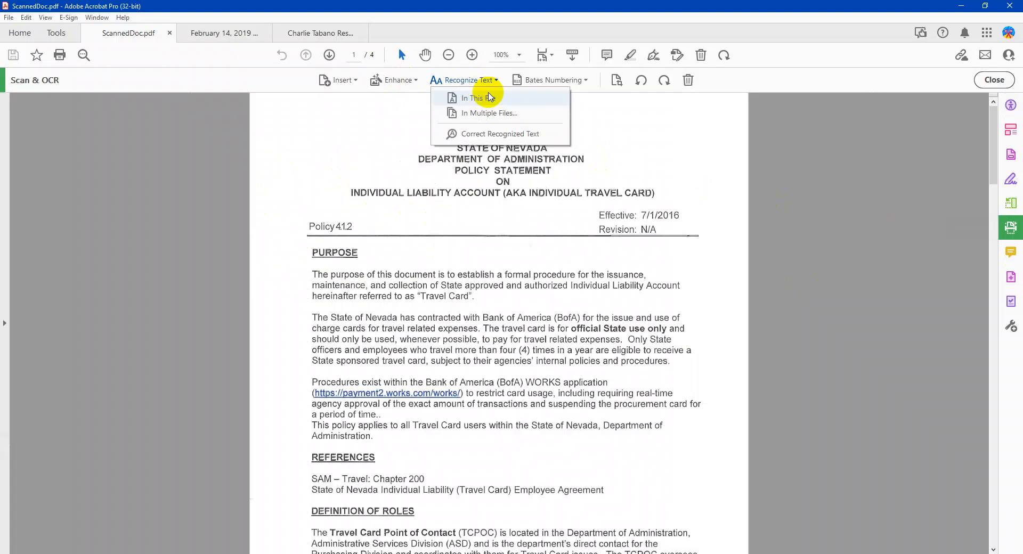
click(488, 97)
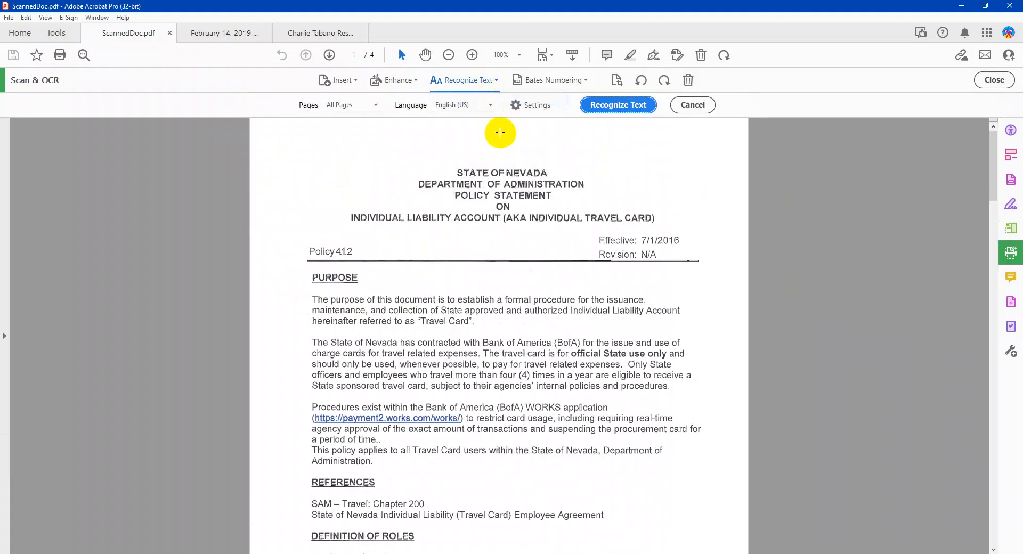
click(520, 107)
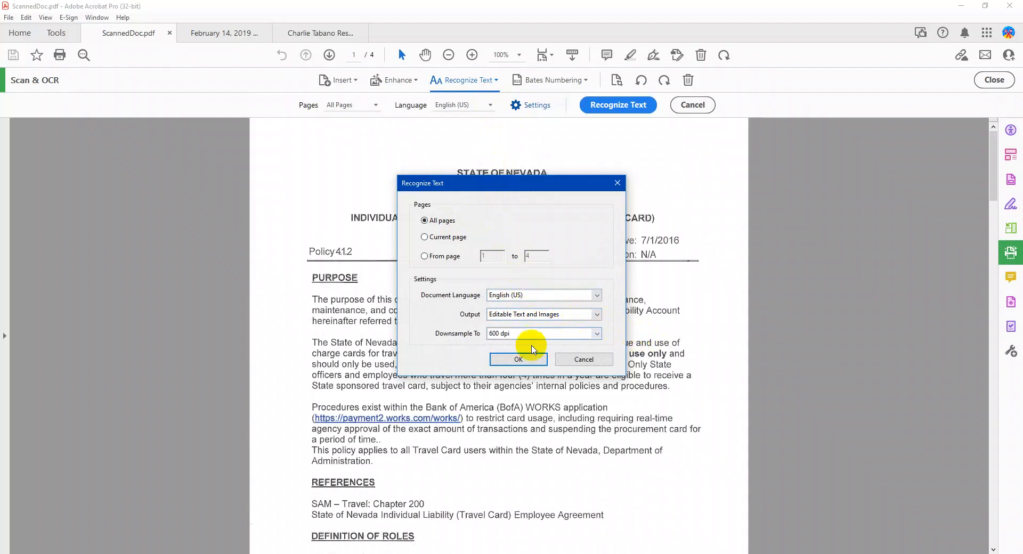
click(510, 360)
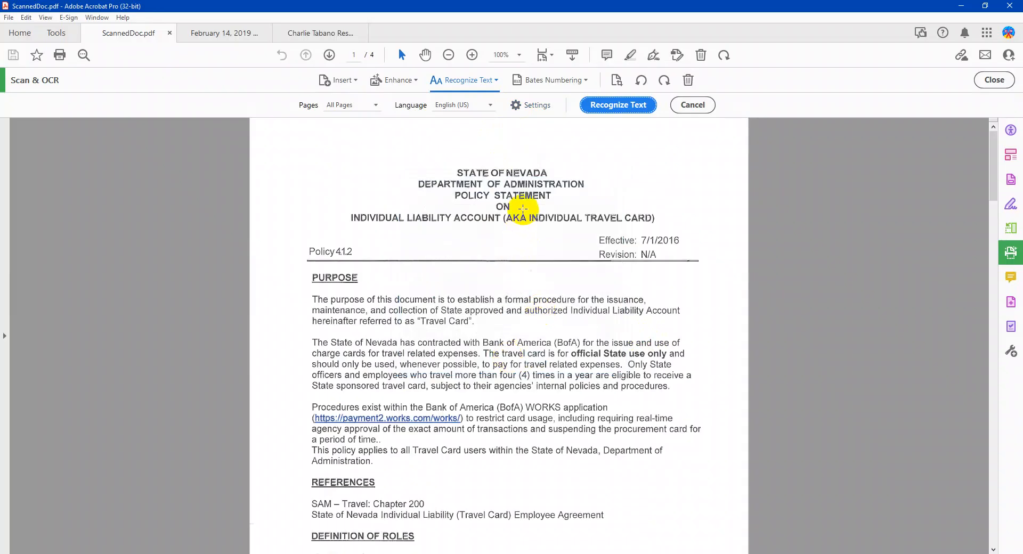
click(611, 105)
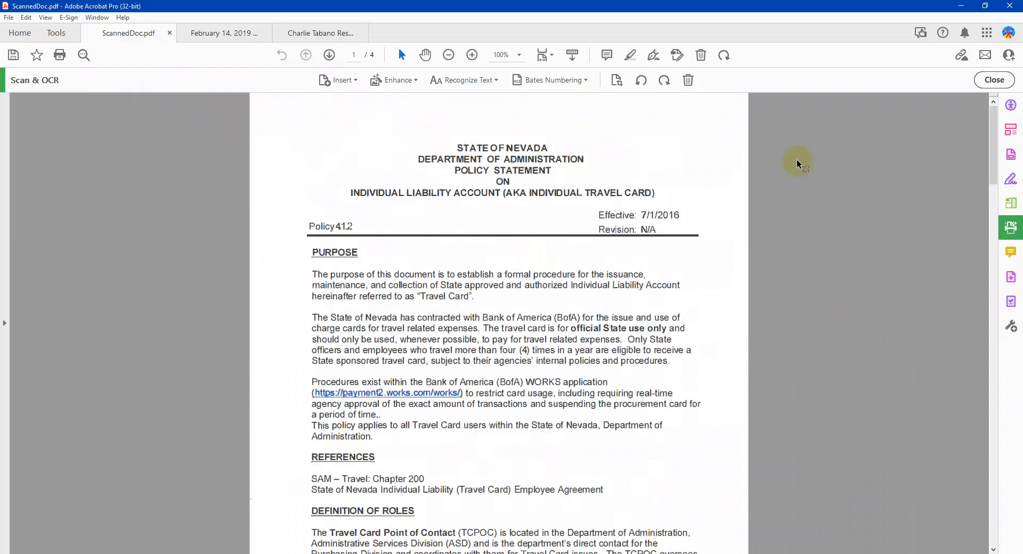
Open the Reading Order tool on the recognized ScannedDoc.pdf and autotag the whole document.
click(1011, 105)
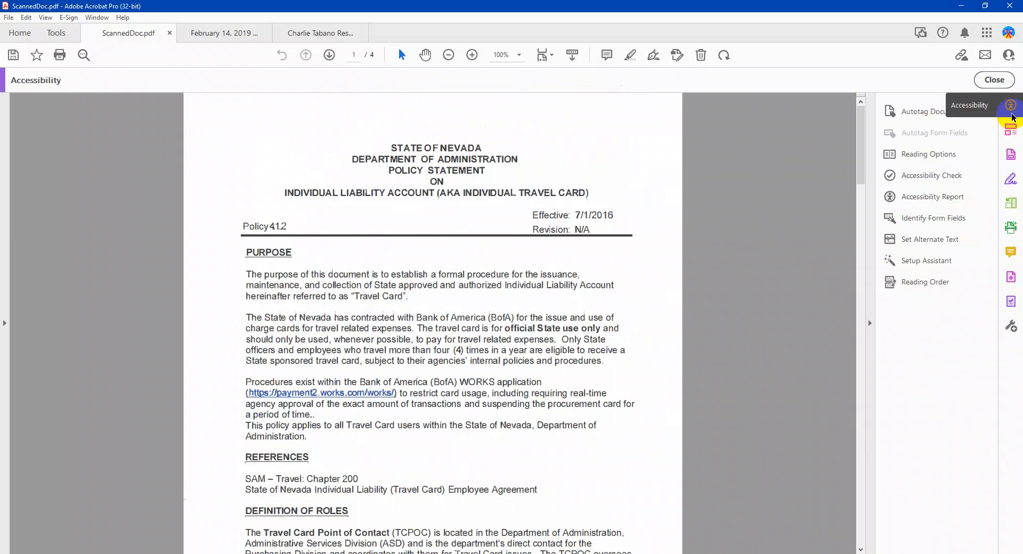
click(920, 281)
drag(263, 119, 429, 130)
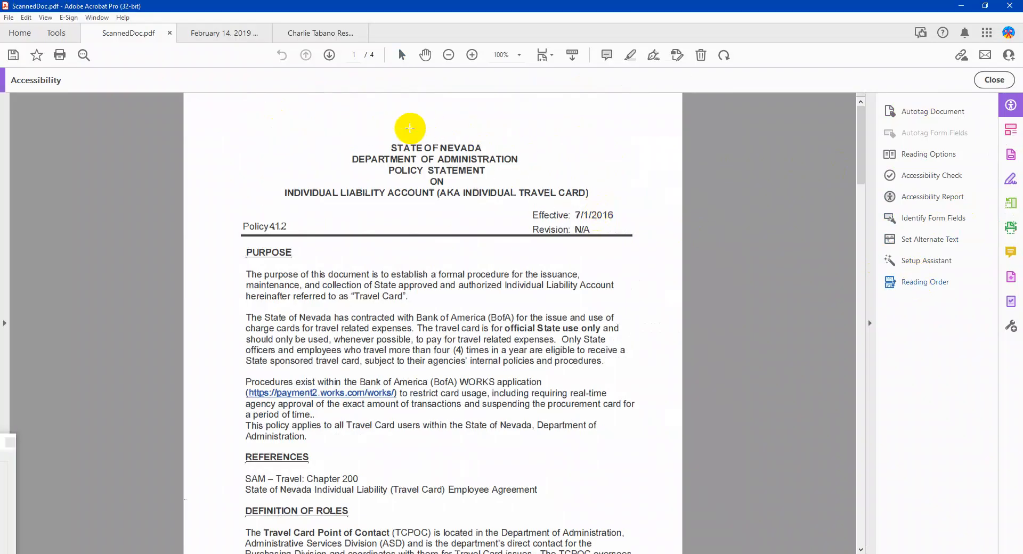
click(902, 113)
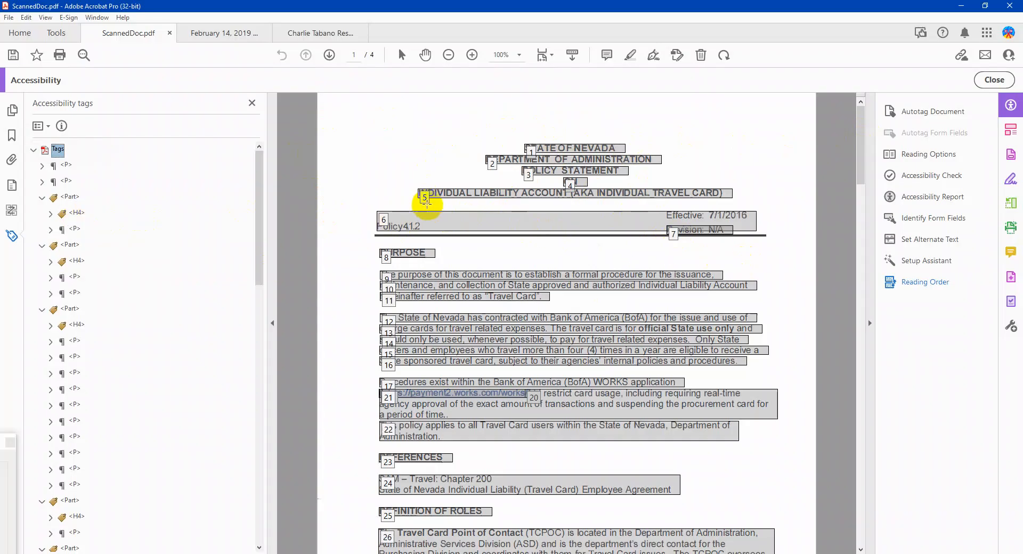
Locate the title's H4 tags and retag the five-line State of Nevada policy title on page 1 as one heading 1.
click(70, 214)
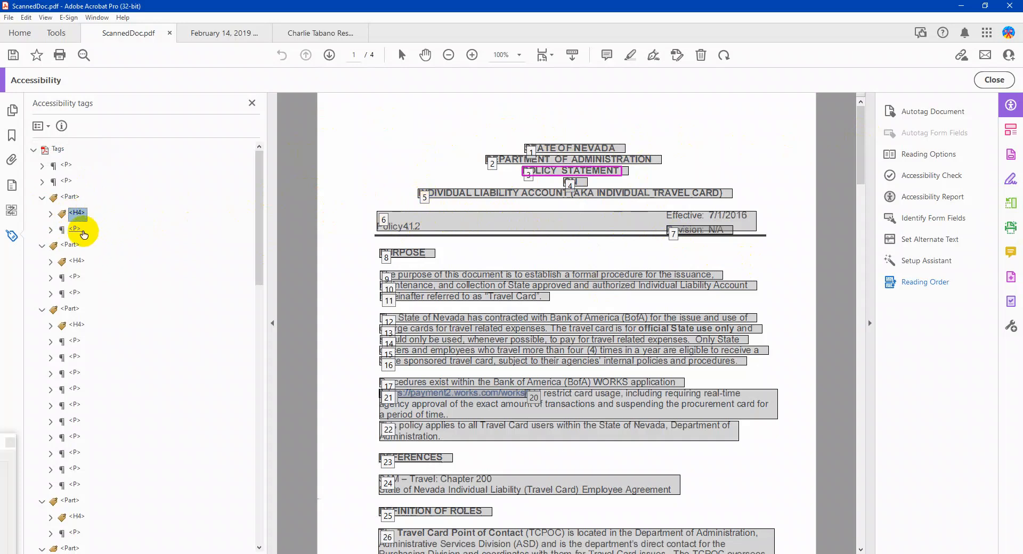
click(70, 264)
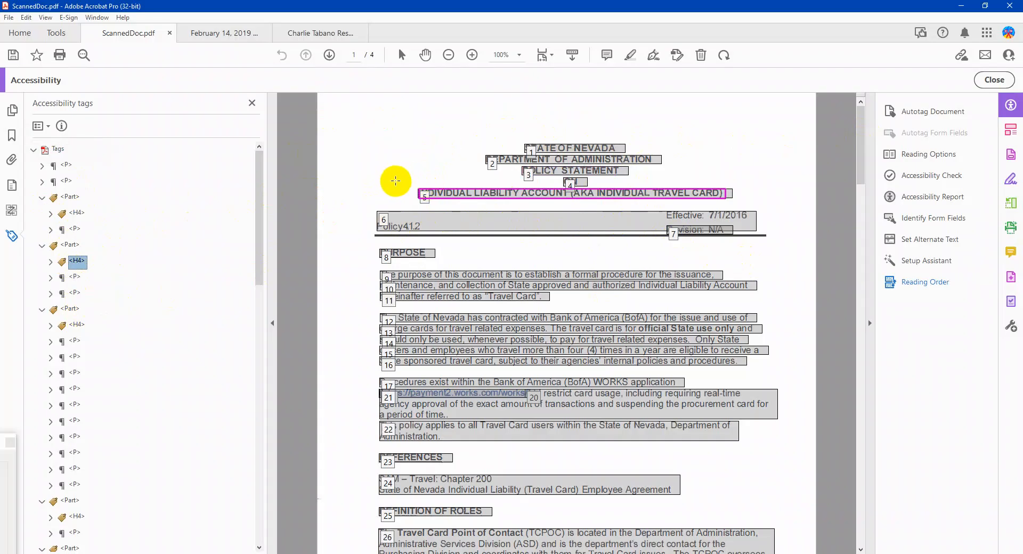
drag(422, 121, 408, 156)
drag(402, 174, 429, 185)
drag(389, 122, 762, 205)
key(1)
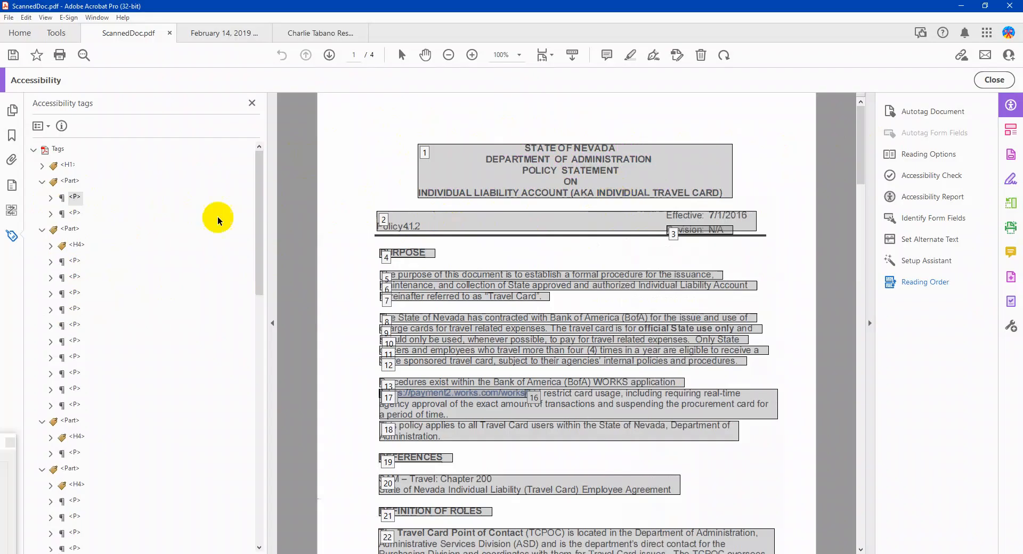
Retag the PURPOSE heading on page 1 from its paragraph group as H2 in the tag tree.
click(79, 246)
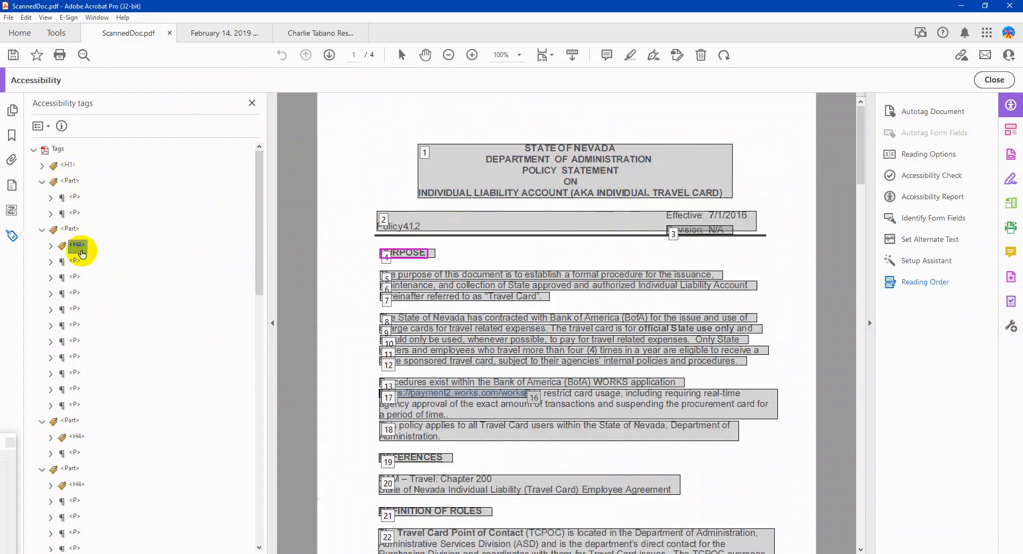
scroll(85, 277, down, 7)
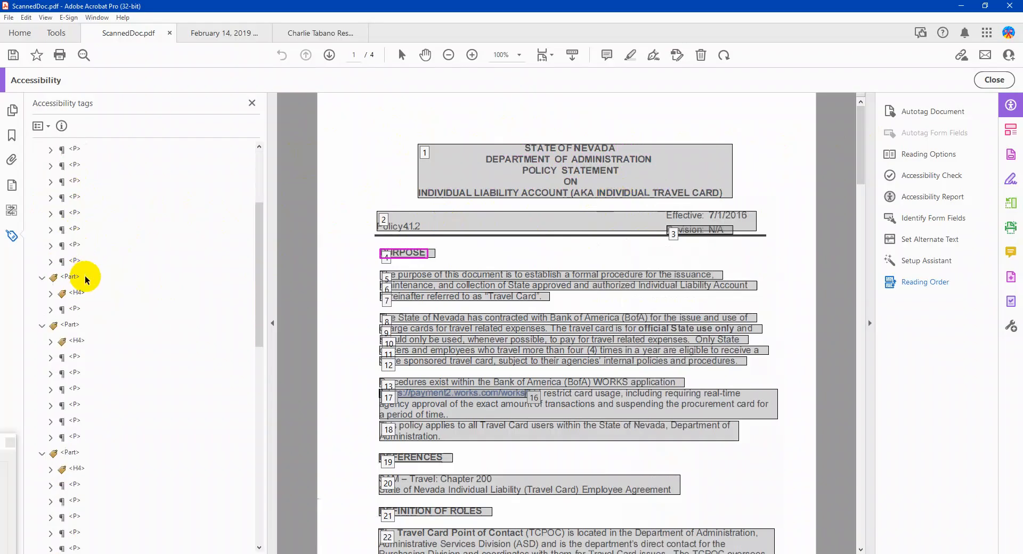
scroll(85, 277, up, 7)
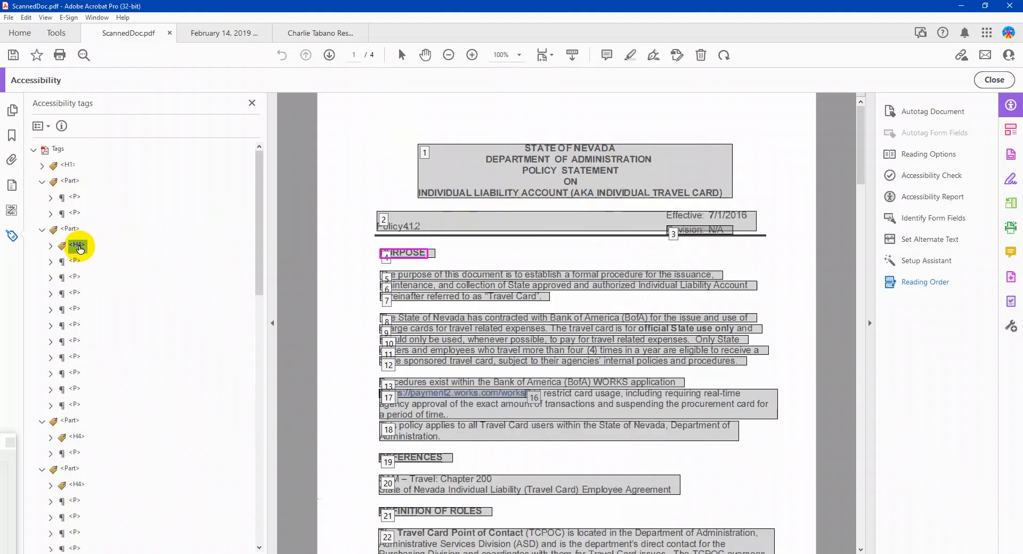
click(79, 248)
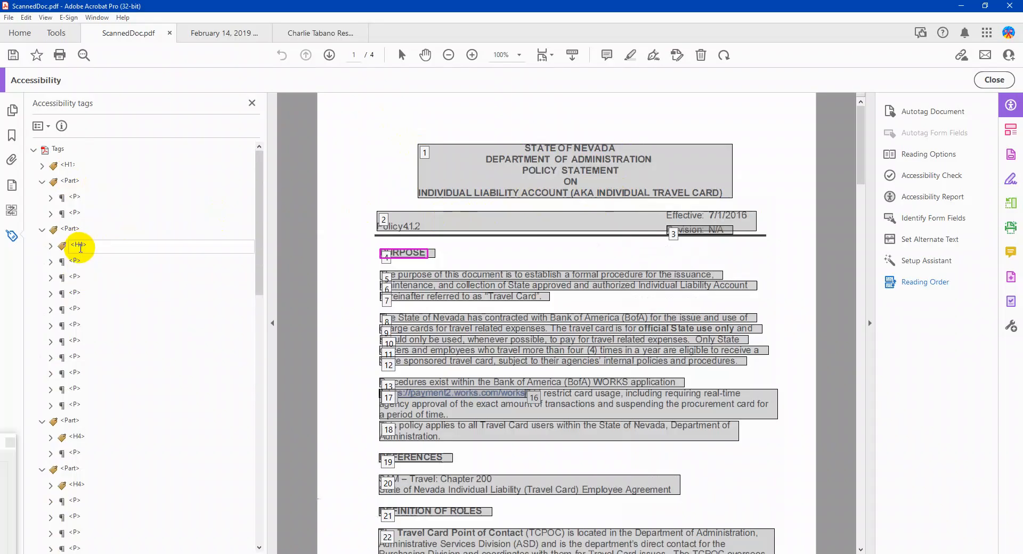
click(82, 247)
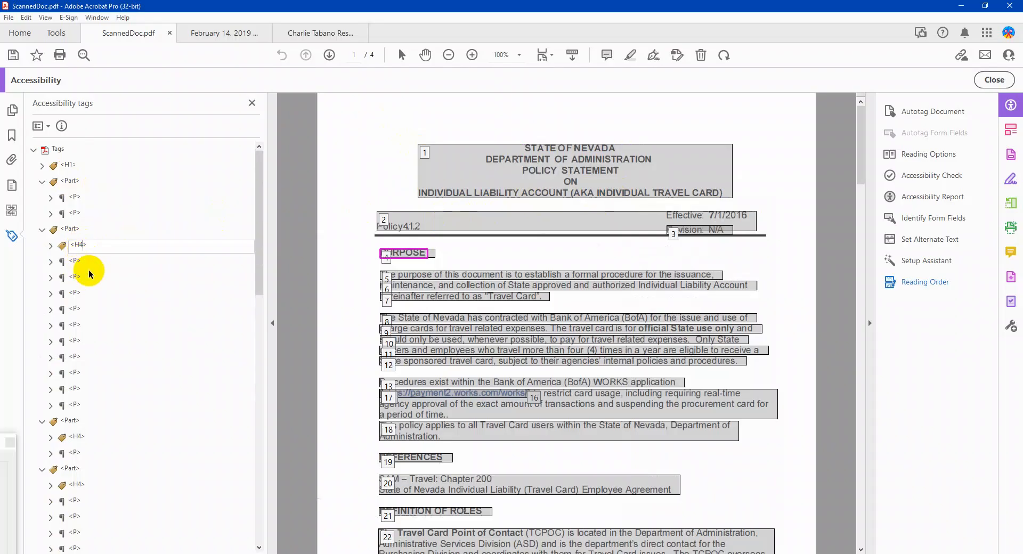
text(2)
key(Return)
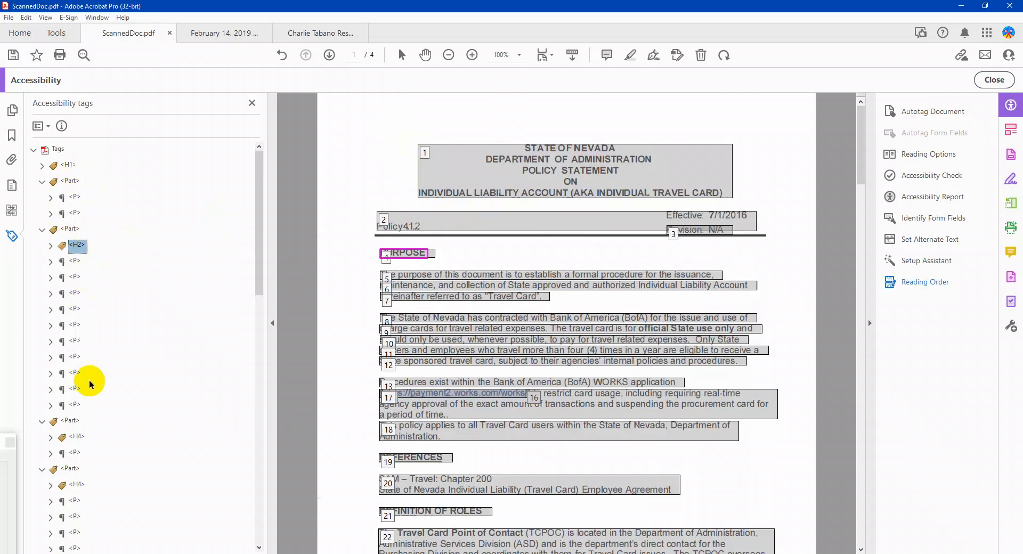
Retag the REFERENCES heading on page 1 as H3 in the tag tree.
click(77, 440)
click(78, 439)
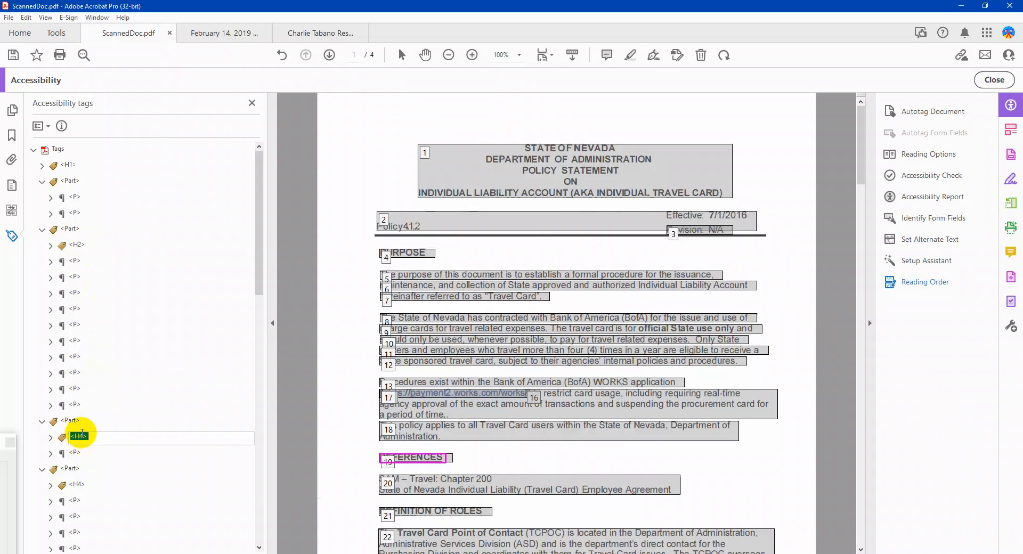
key(BackSpace)
text(3)
key(Return)
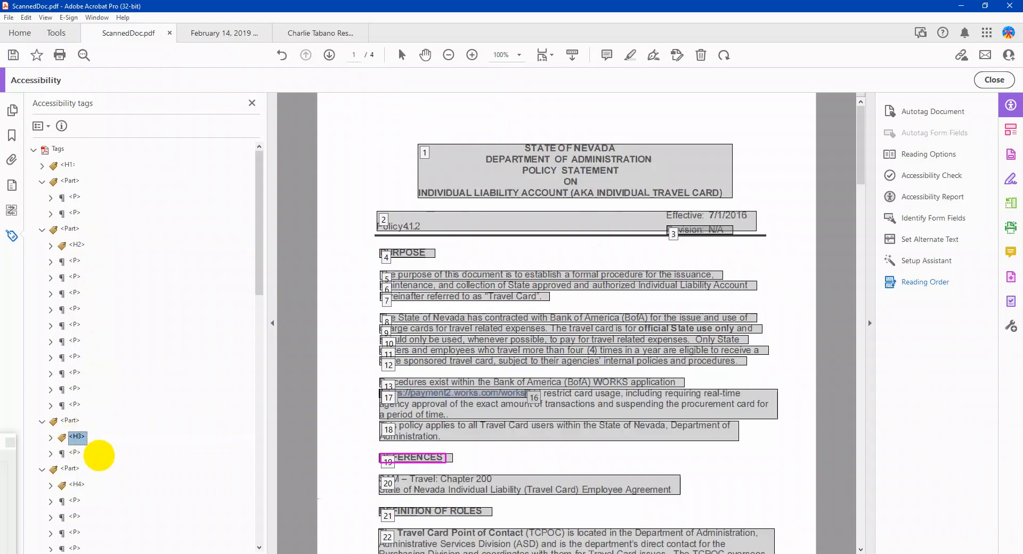
scroll(94, 437, down, 2)
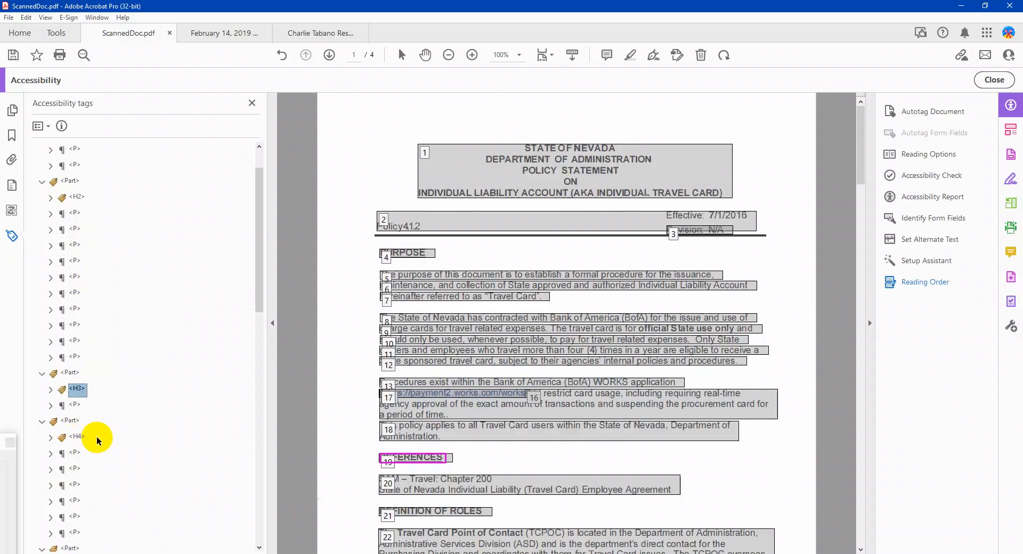
scroll(89, 437, down, 8)
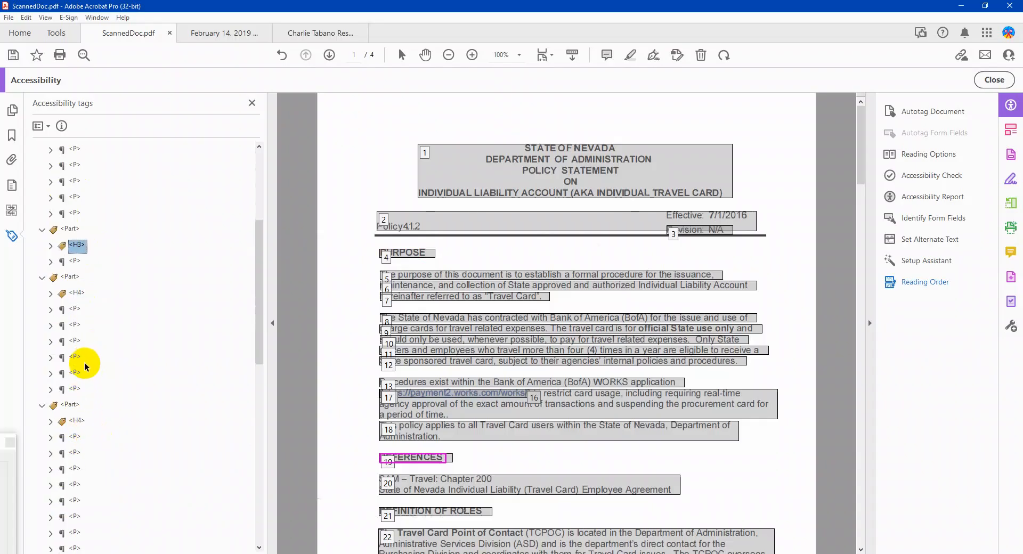
scroll(77, 389, up, 1)
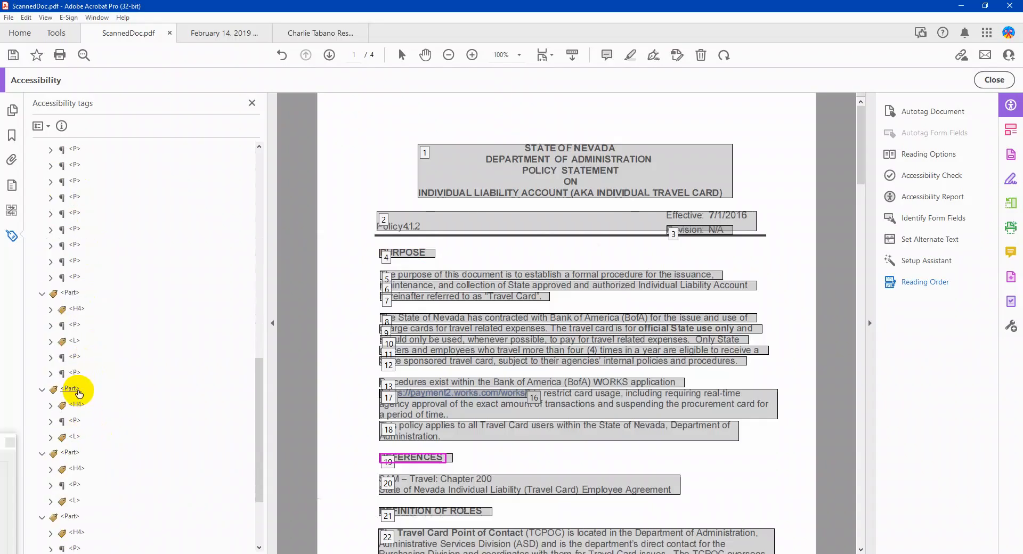
scroll(79, 400, up, 5)
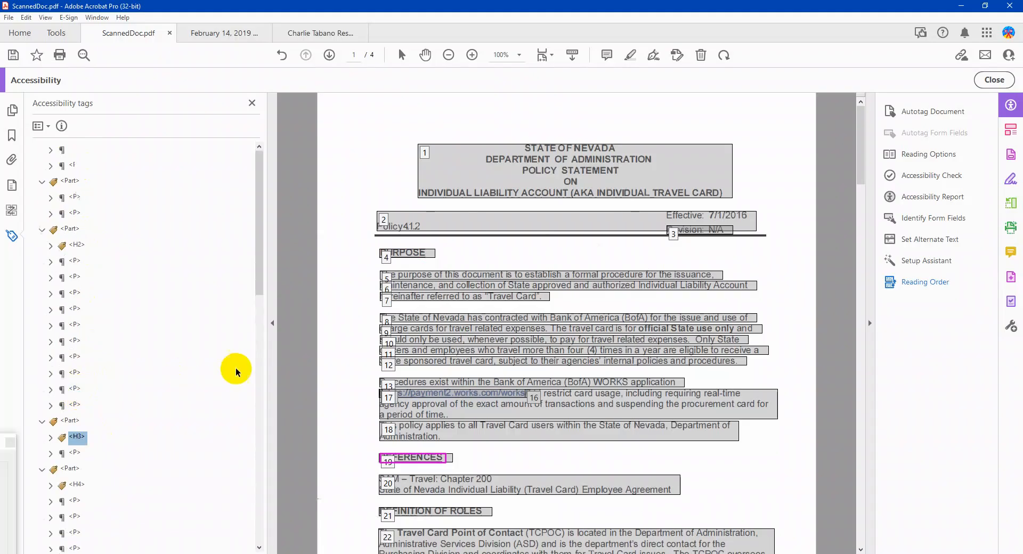
Run the accessibility check on all pages with every checking option and inspect the character encoding issue under Page Content.
click(906, 178)
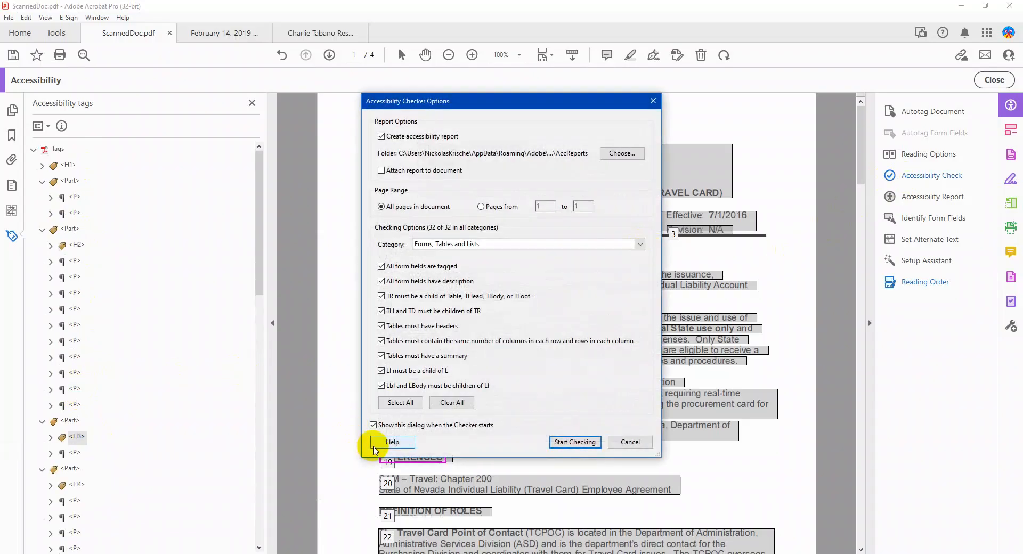
click(582, 448)
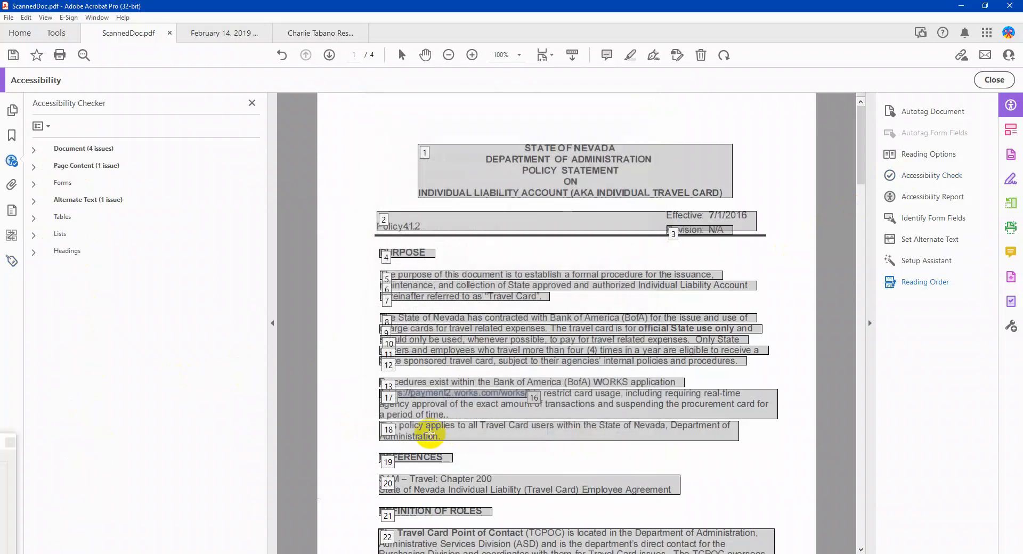
click(33, 202)
click(34, 202)
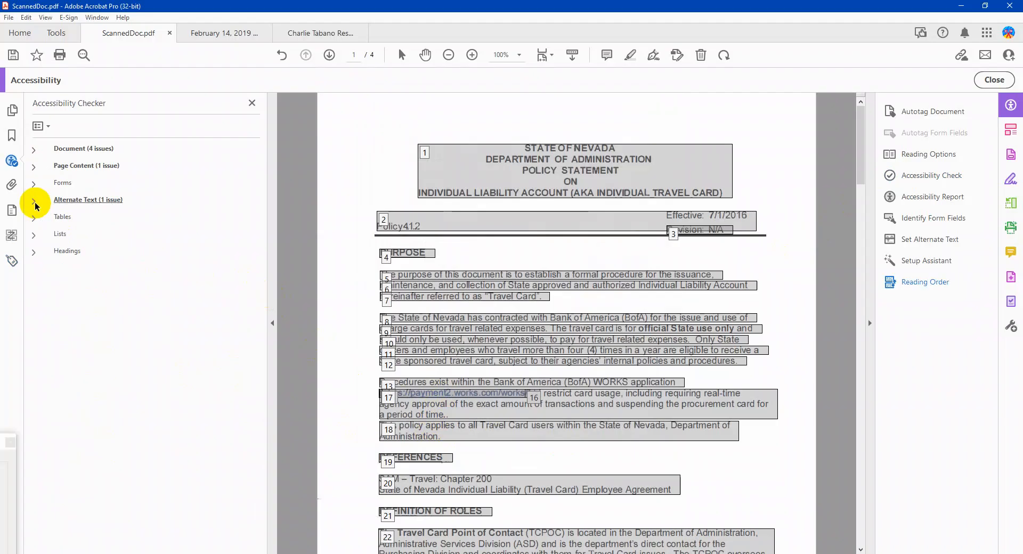
click(34, 167)
click(40, 234)
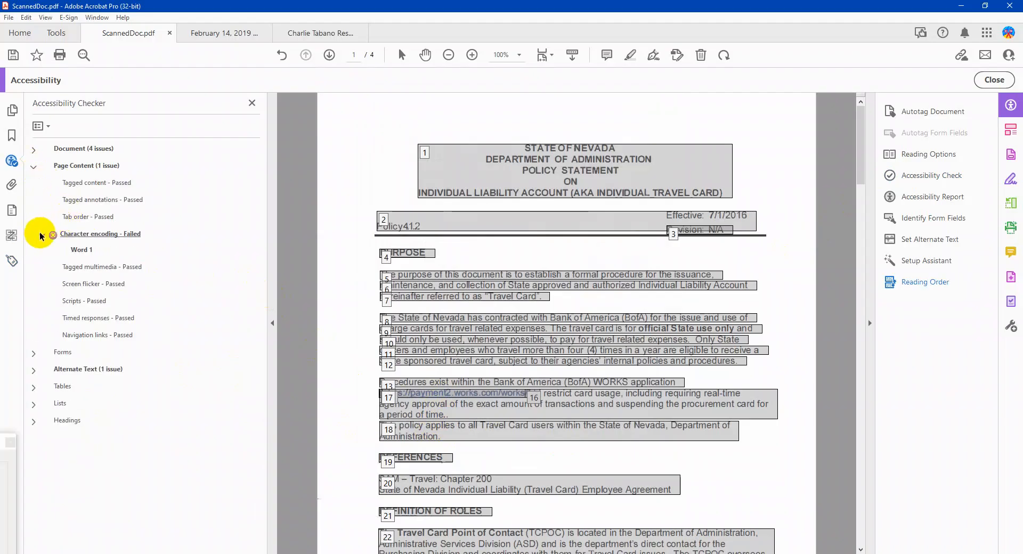
click(39, 237)
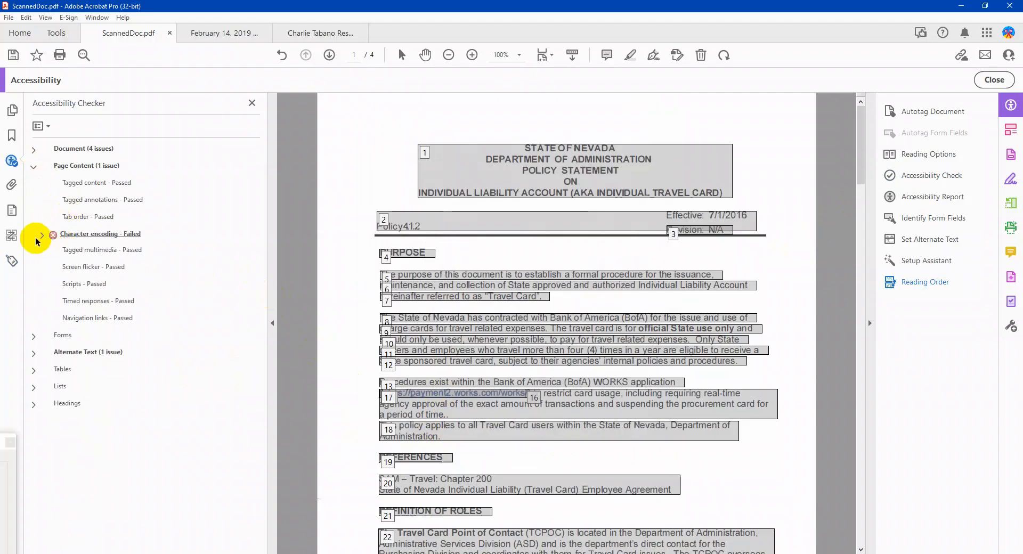
click(34, 166)
Examine the Primary language and Title rules among the Document issues of the accessibility check.
click(33, 150)
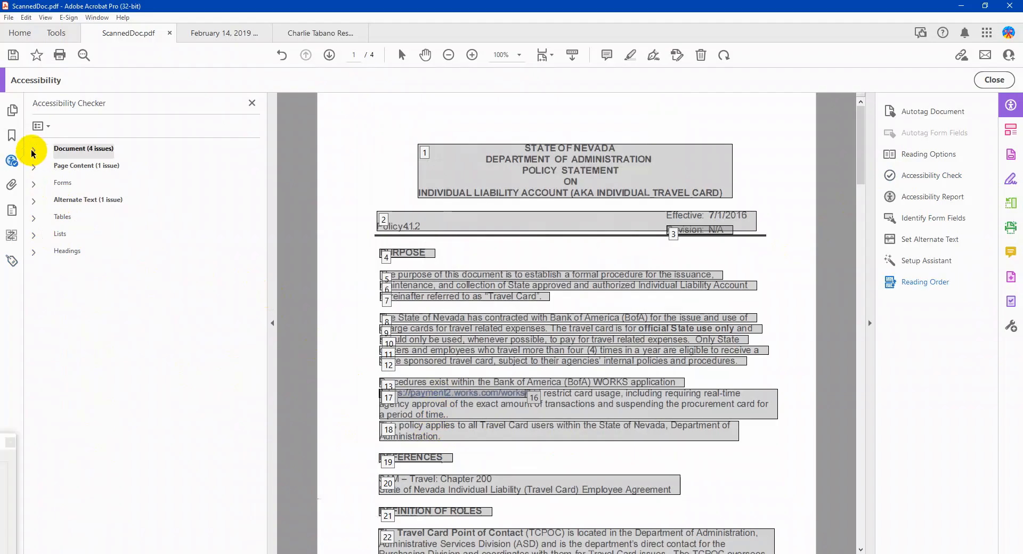
click(80, 232)
click(85, 249)
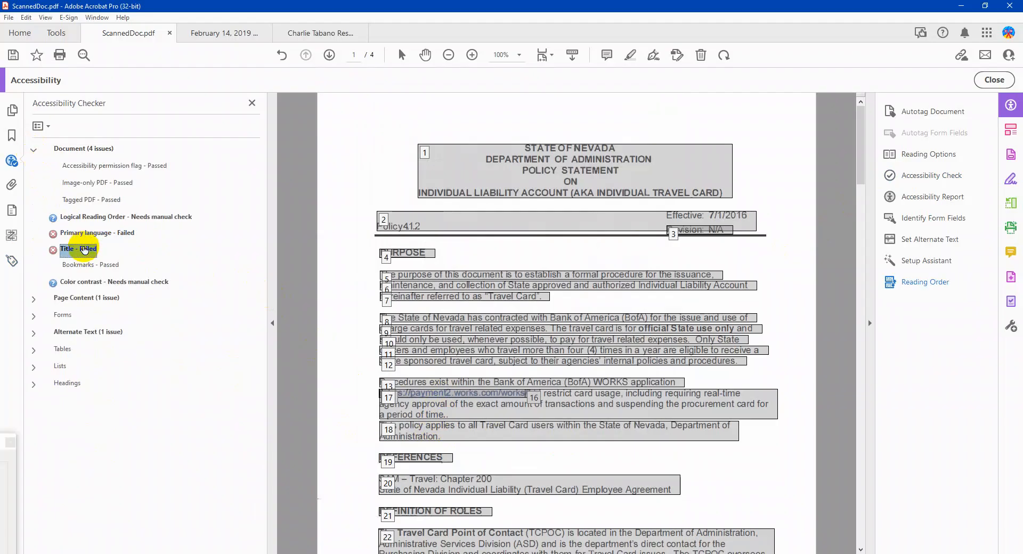
click(84, 238)
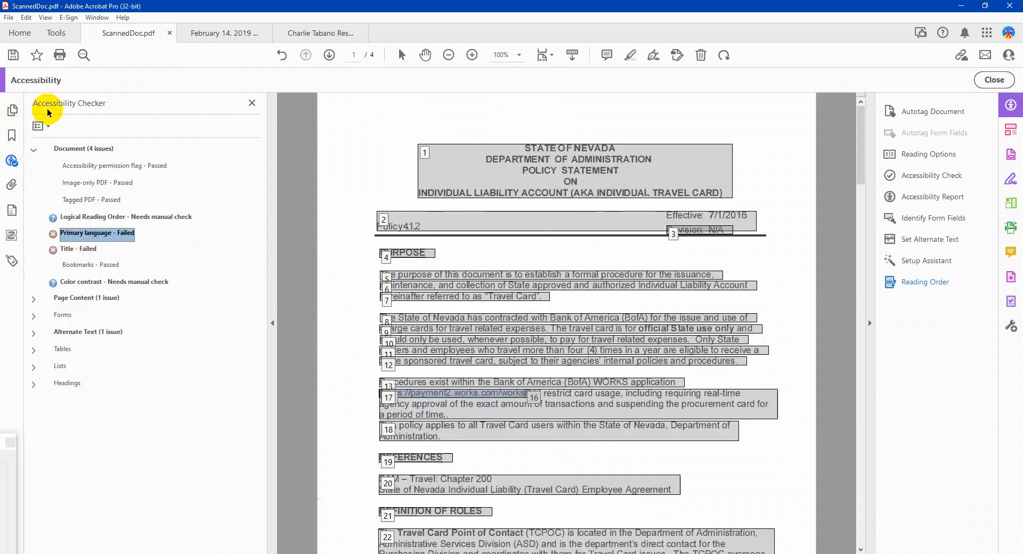
Set the document title to "Policy Statement" in the document properties.
click(9, 20)
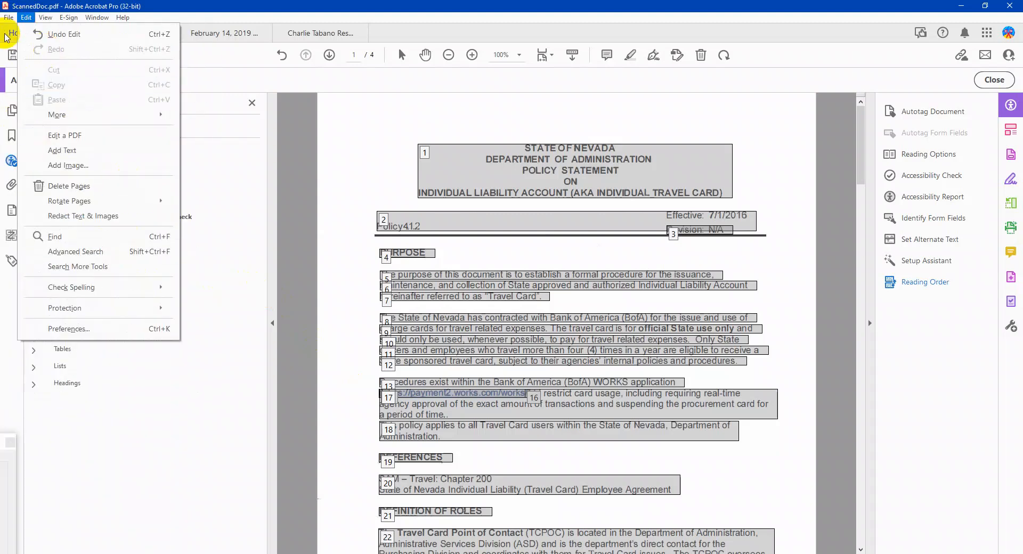
click(49, 251)
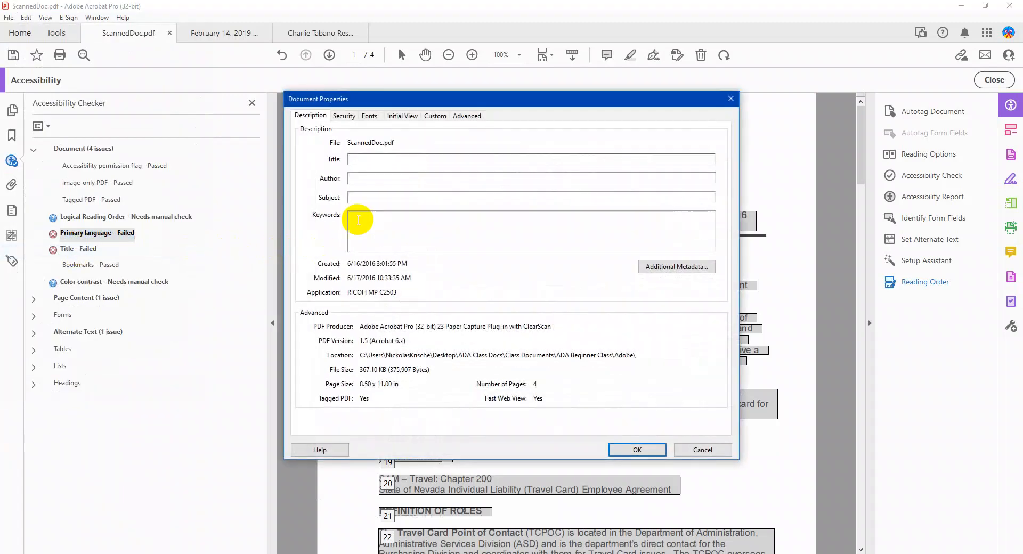
drag(500, 103, 570, 252)
click(452, 309)
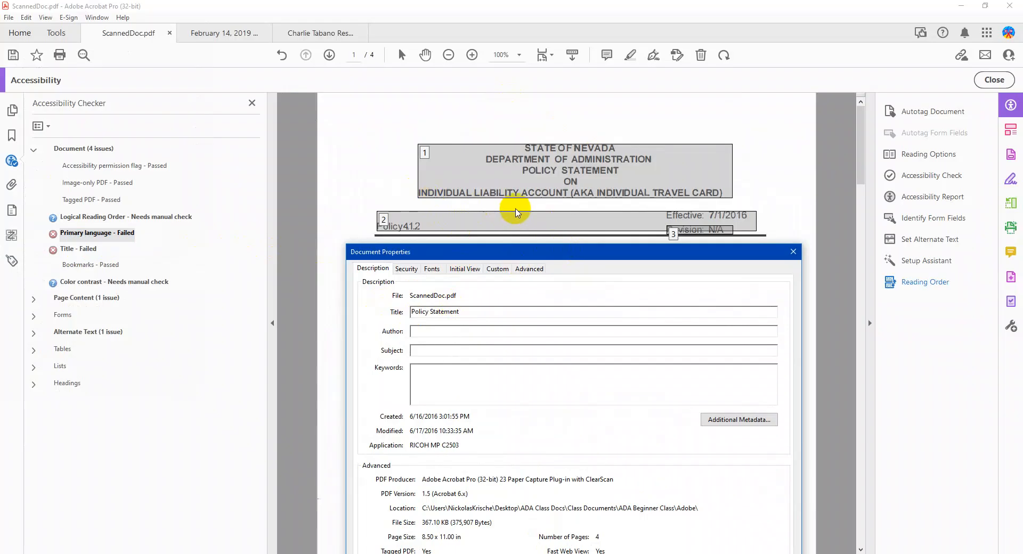
Set the initial view to show the Document Title in the window instead of the file name.
click(462, 275)
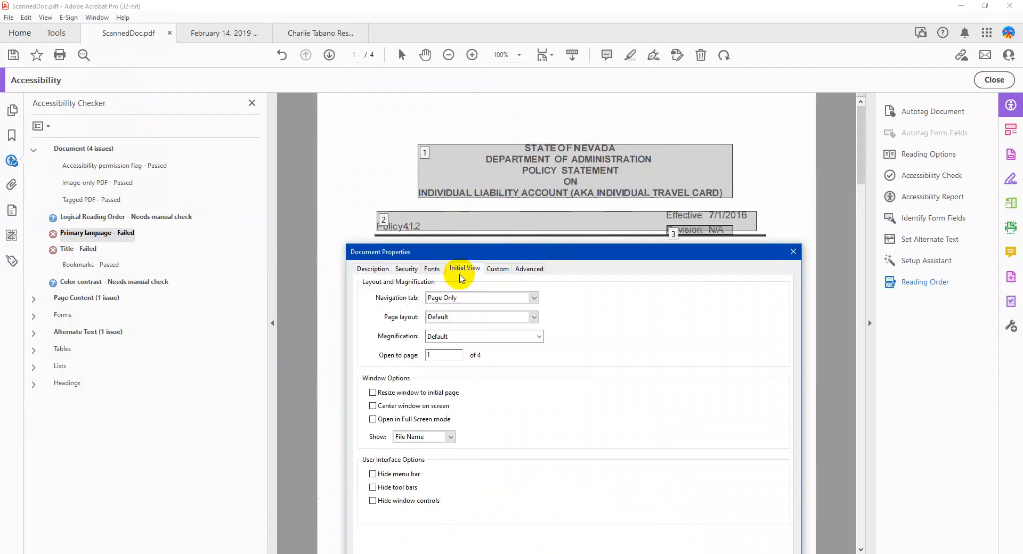
click(441, 437)
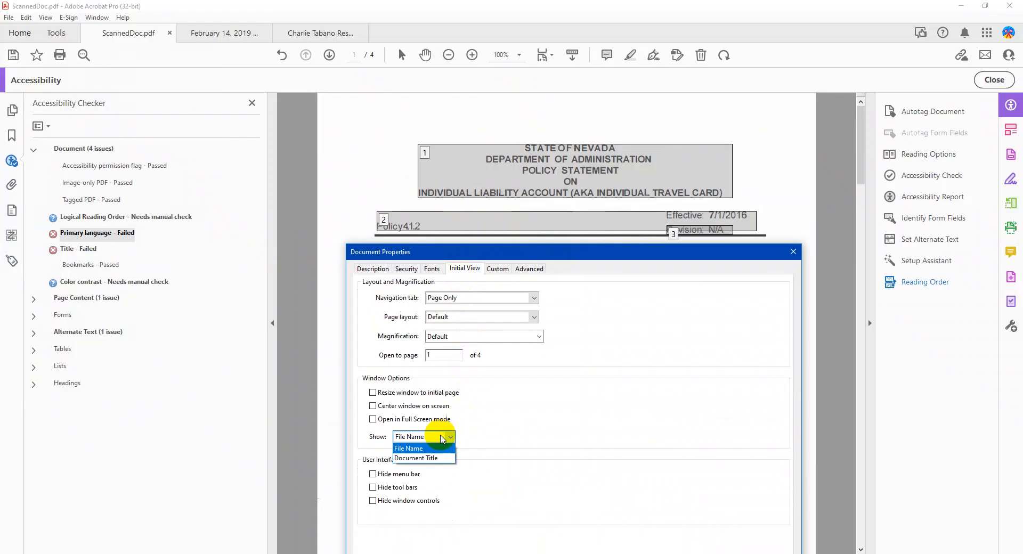
click(418, 458)
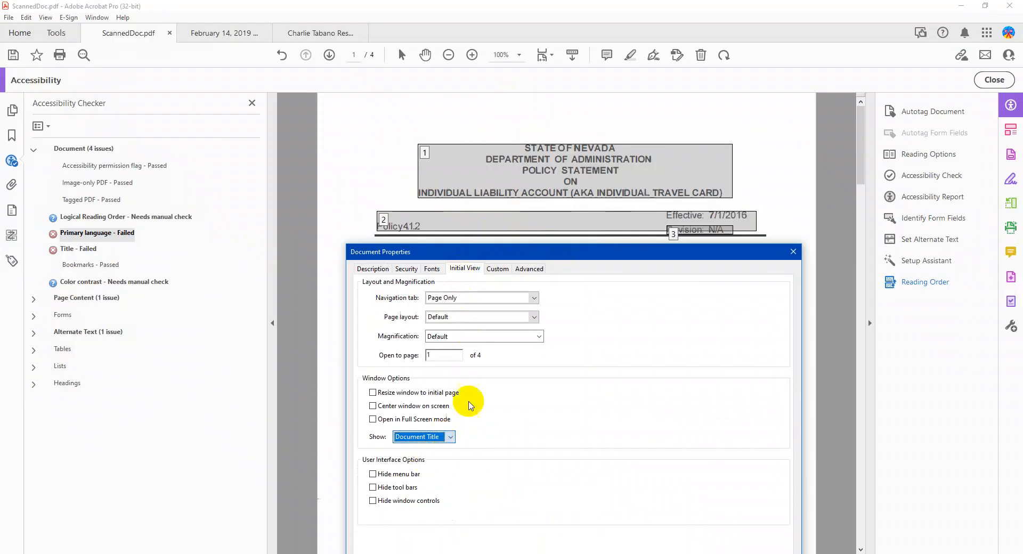
Set the document's reading language to English and apply the document properties.
click(531, 272)
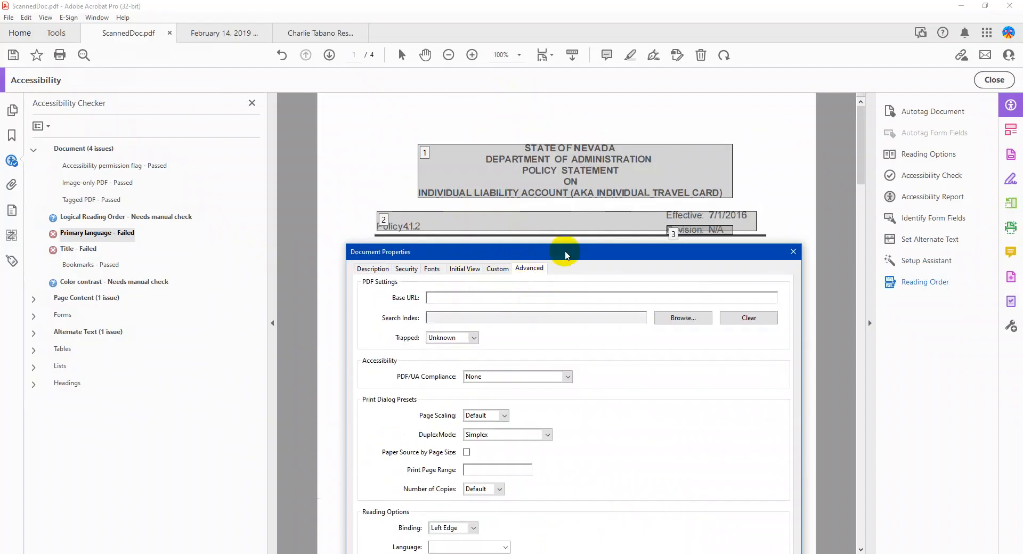
click(513, 451)
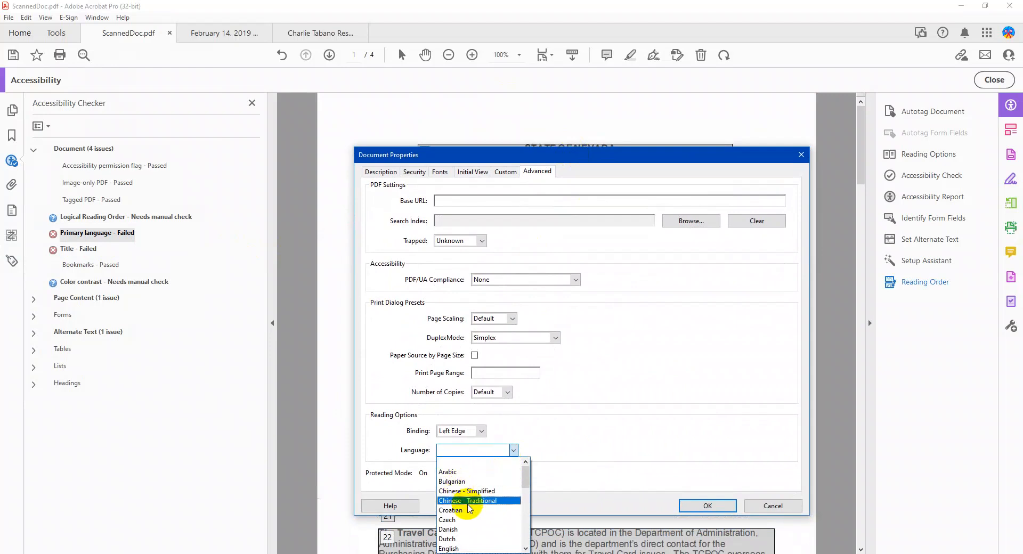
click(457, 549)
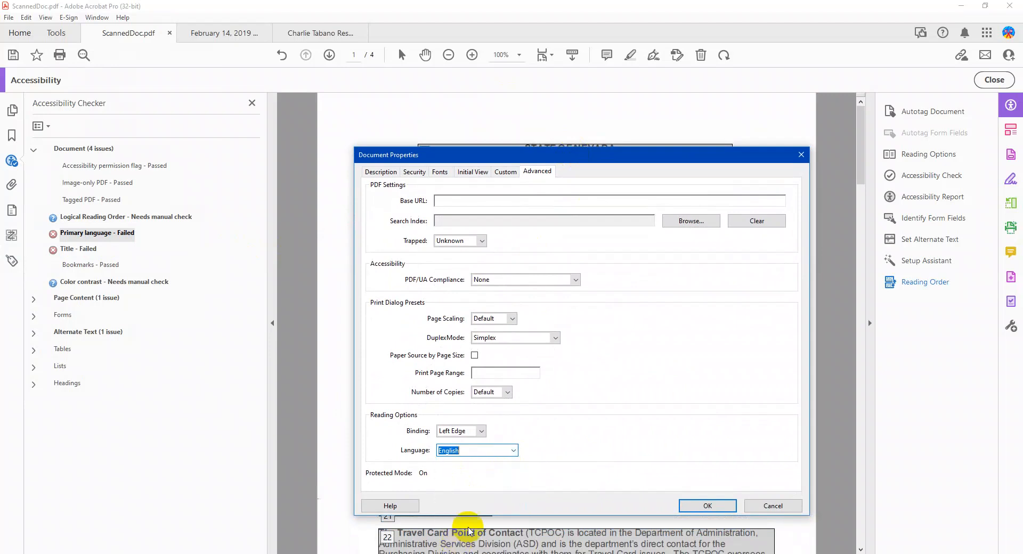
click(708, 506)
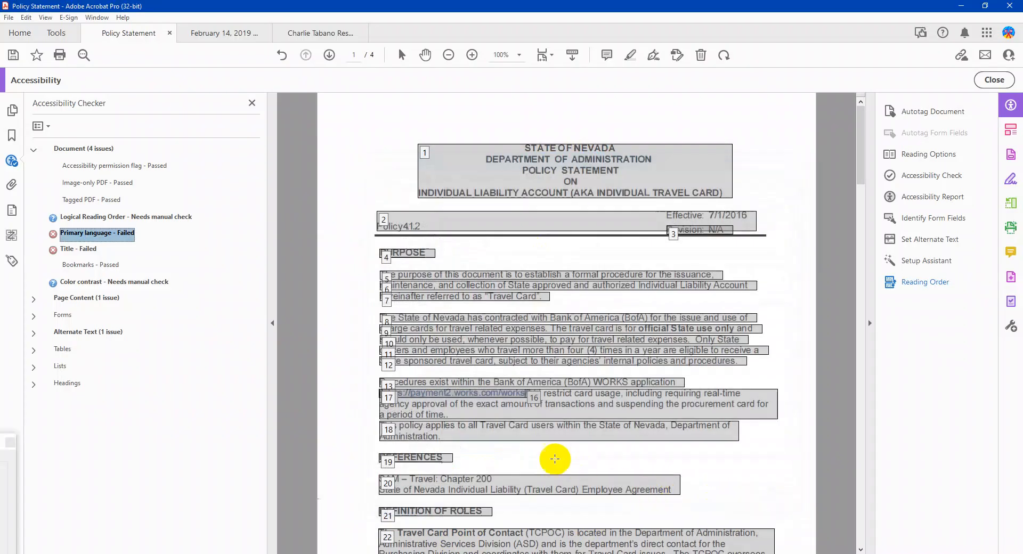
Rerun the accessibility check from the Primary language rule and collapse the Document issues.
right_click(114, 241)
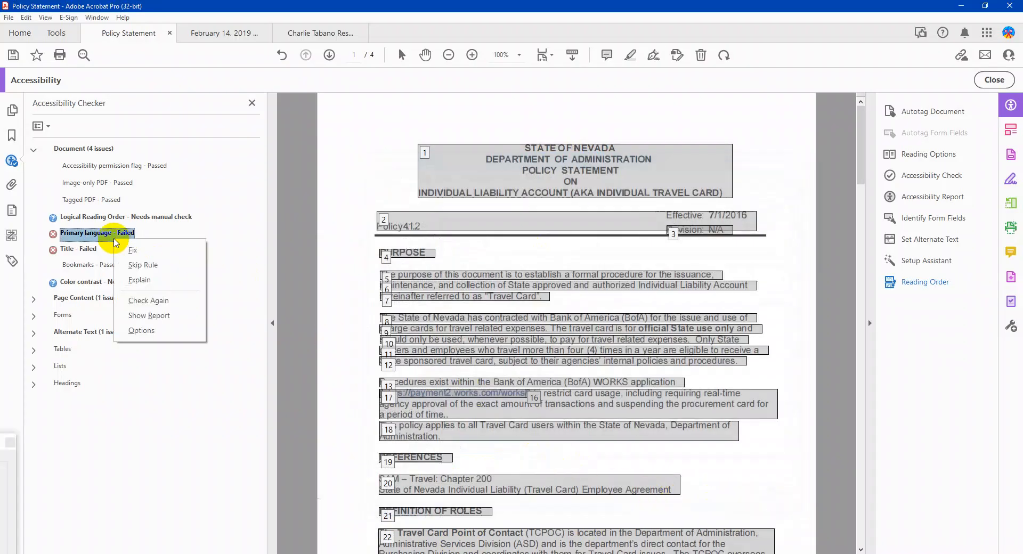
click(150, 300)
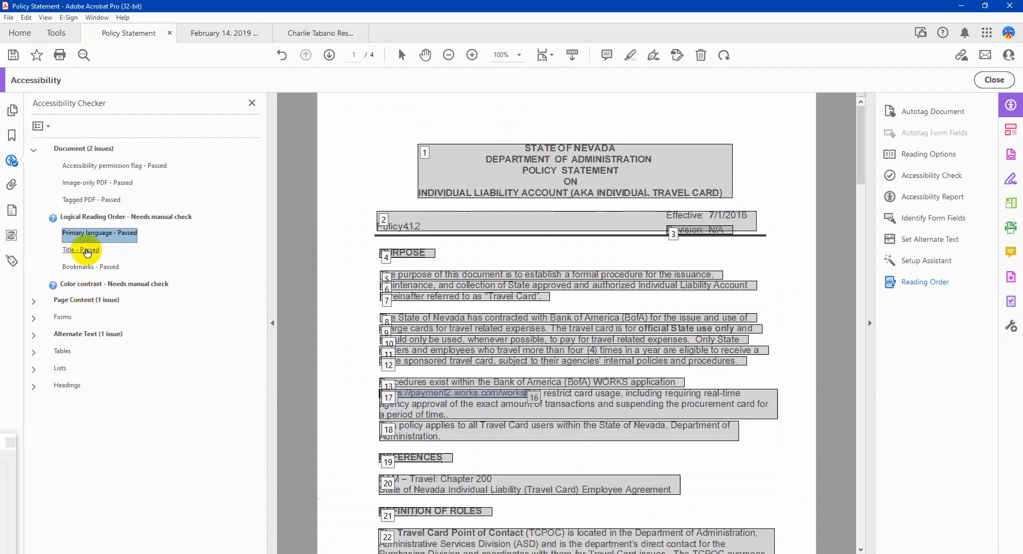
click(34, 150)
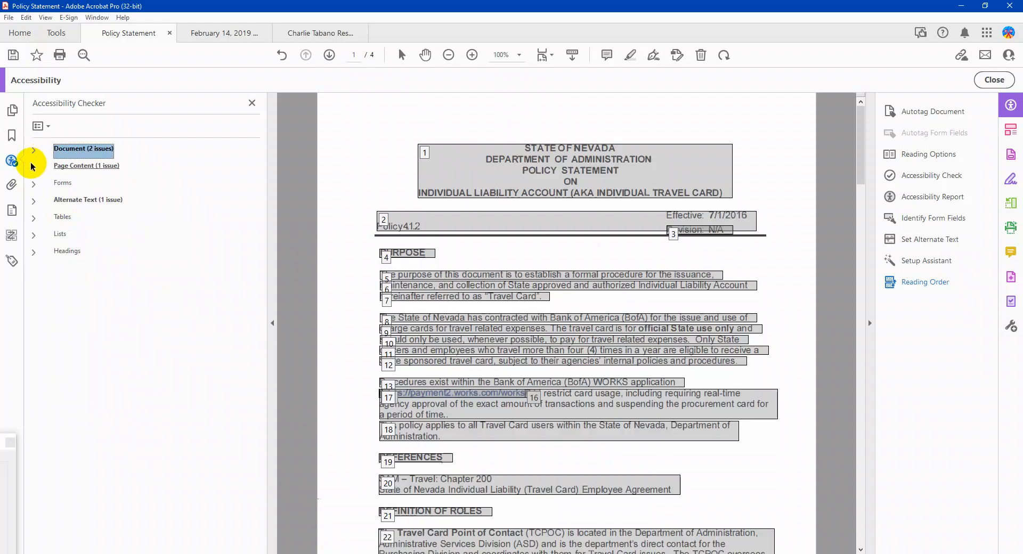
Locate the word flagged by the character encoding rule under Page Content in the document.
click(34, 168)
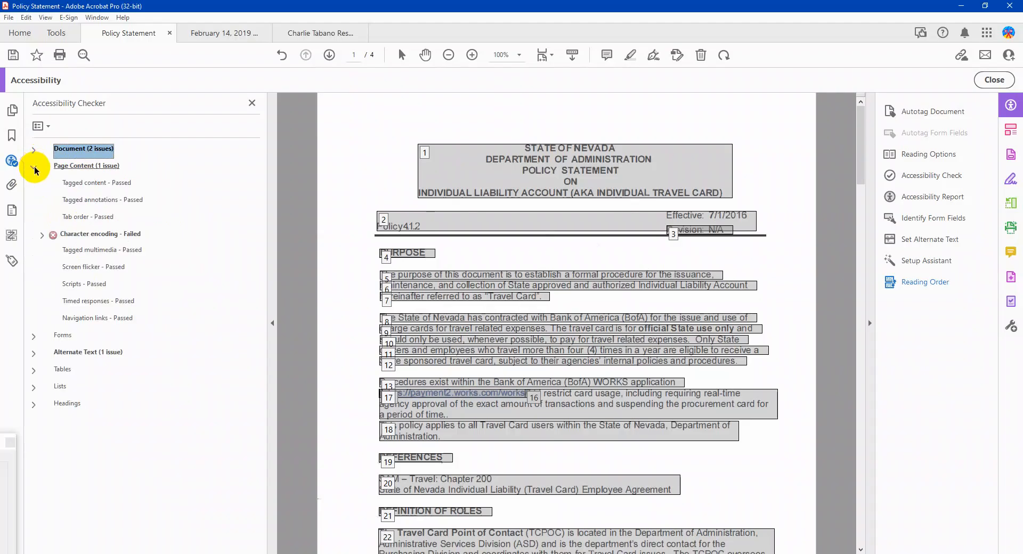
click(43, 235)
click(81, 251)
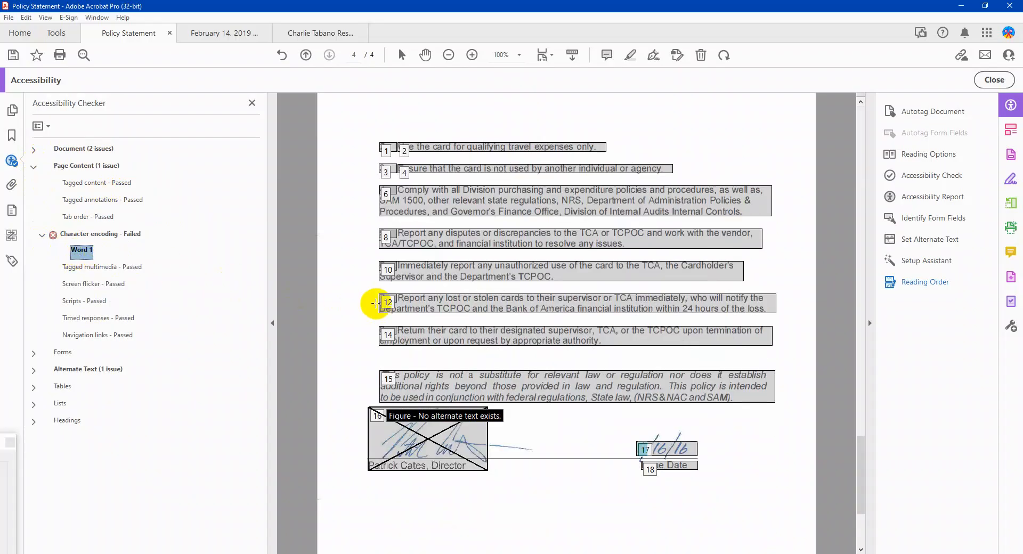
Capture a screen snip of the handwritten issue date with its Issue Date label at the end of page 4.
scroll(658, 441, up, 3)
scroll(659, 438, down, 2)
scroll(658, 437, down, 1)
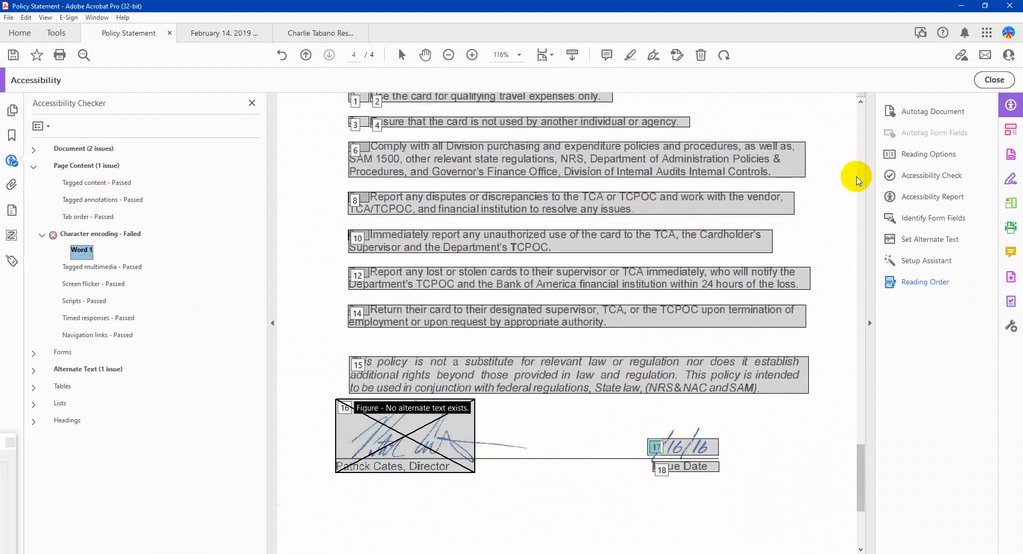
click(994, 80)
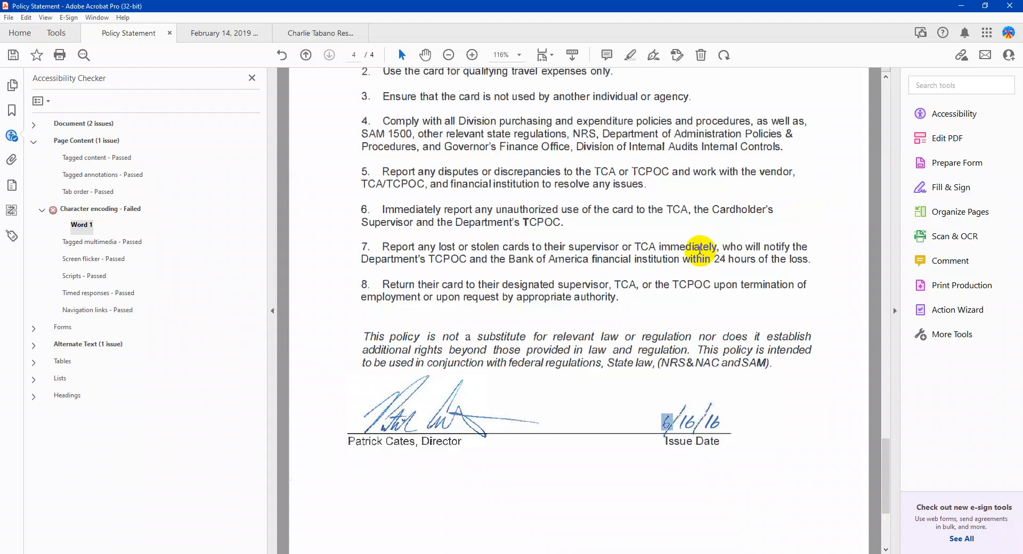
key(super+shift+s)
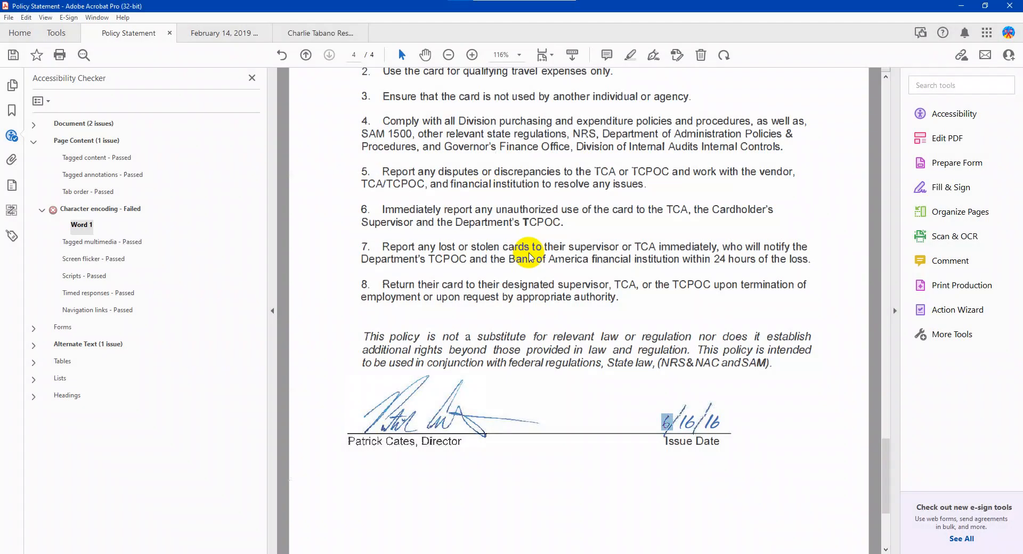
key(Escape)
click(351, 250)
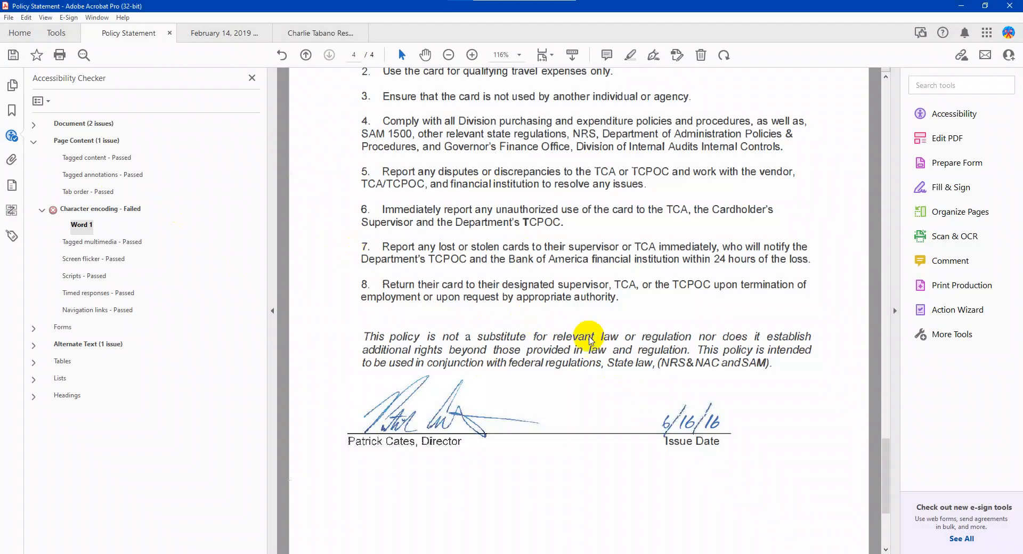
key(super+shift+s)
drag(654, 401, 734, 446)
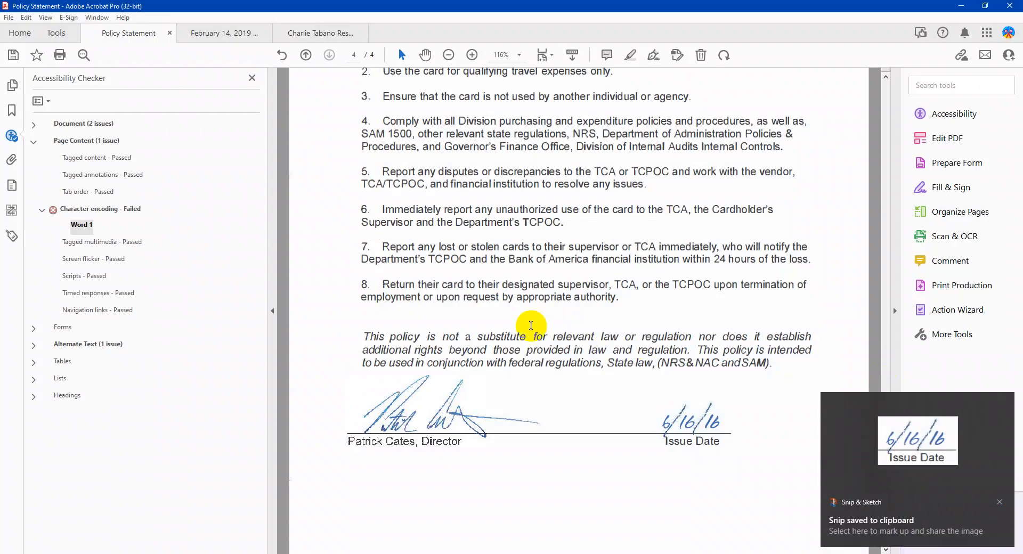
click(951, 484)
click(997, 503)
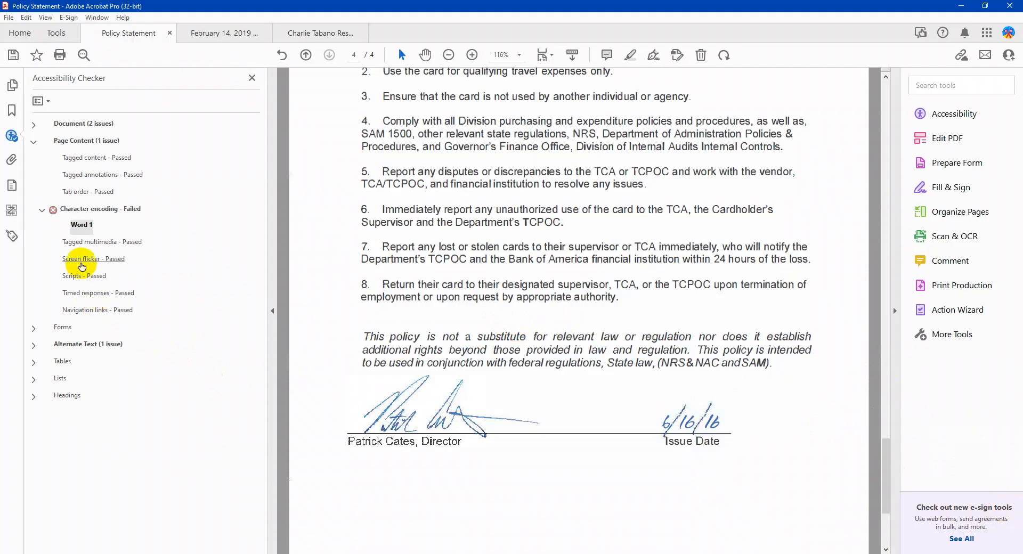
Delete the handwritten date text and the Issue Date label below it from page 4 in Edit PDF.
click(935, 140)
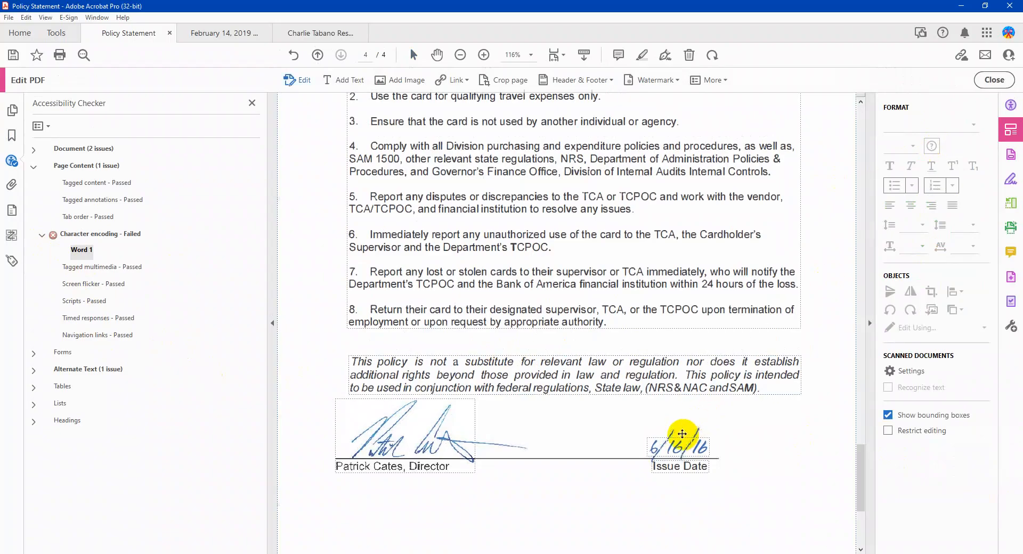
right_click(679, 438)
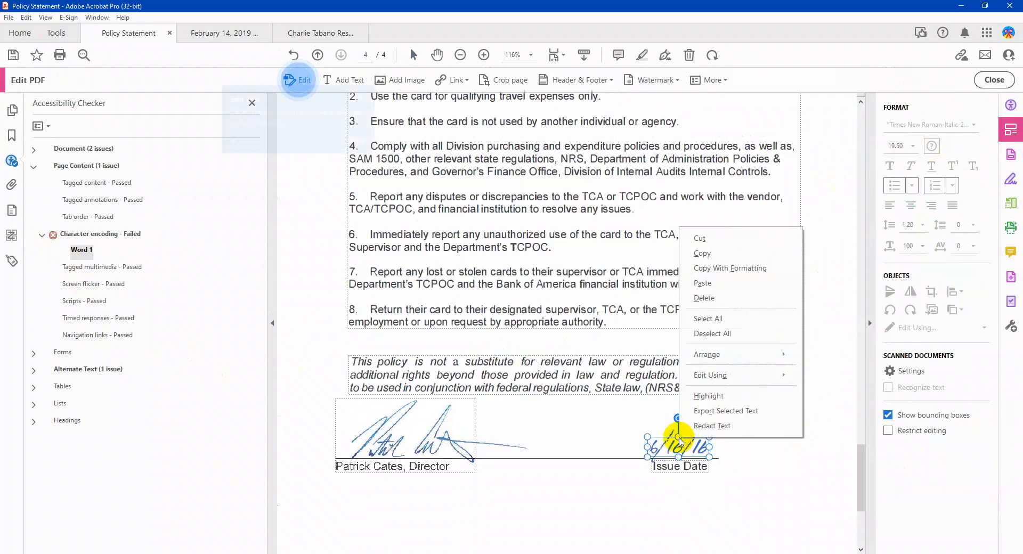
click(716, 298)
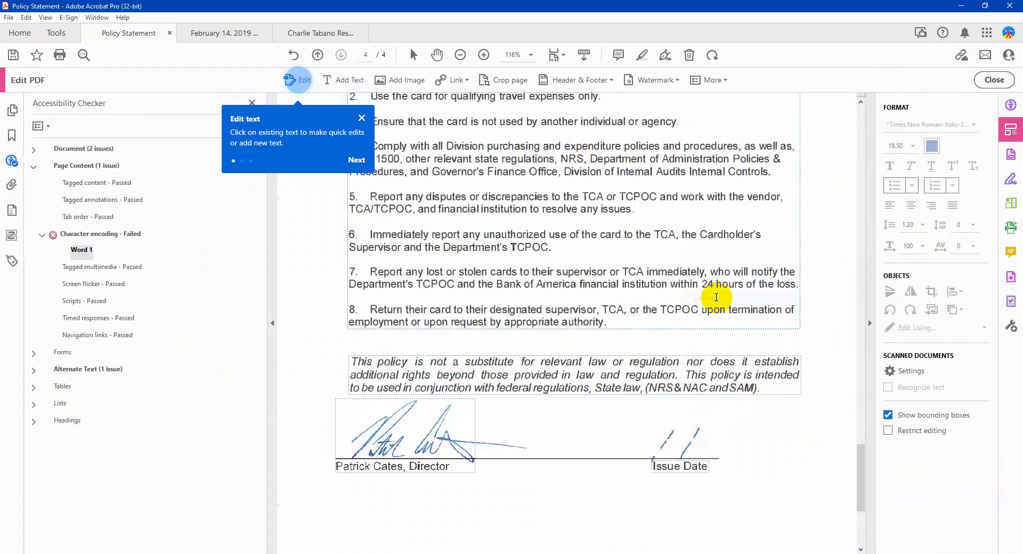
right_click(681, 465)
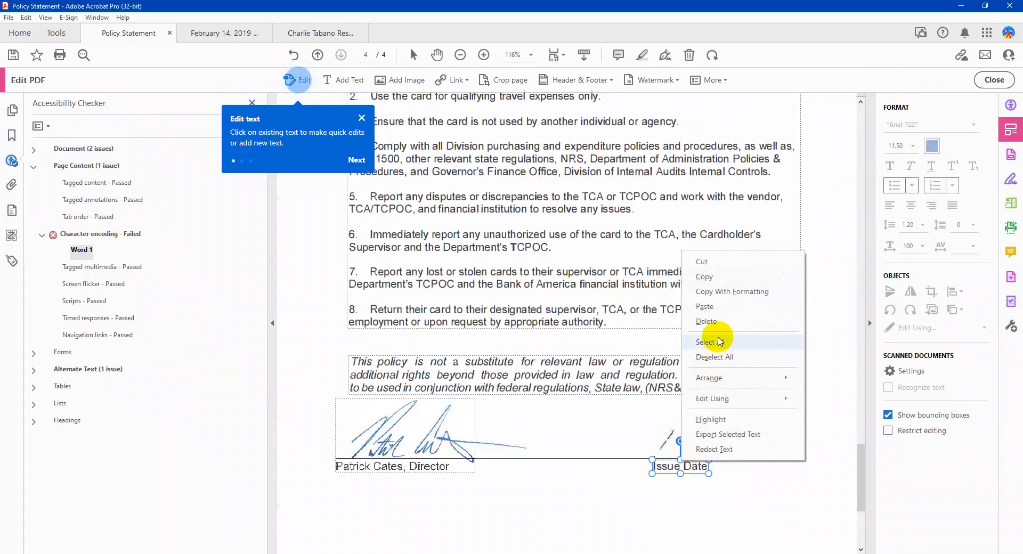
click(712, 322)
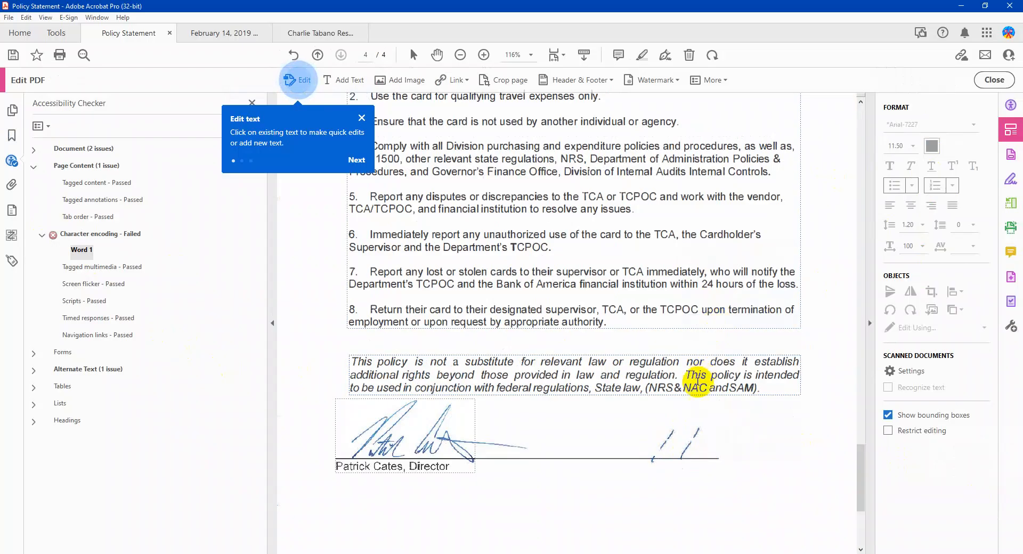
Paste the snipped date image, place it over the signature line where the date was, and shrink it to fit.
click(650, 442)
right_click(650, 424)
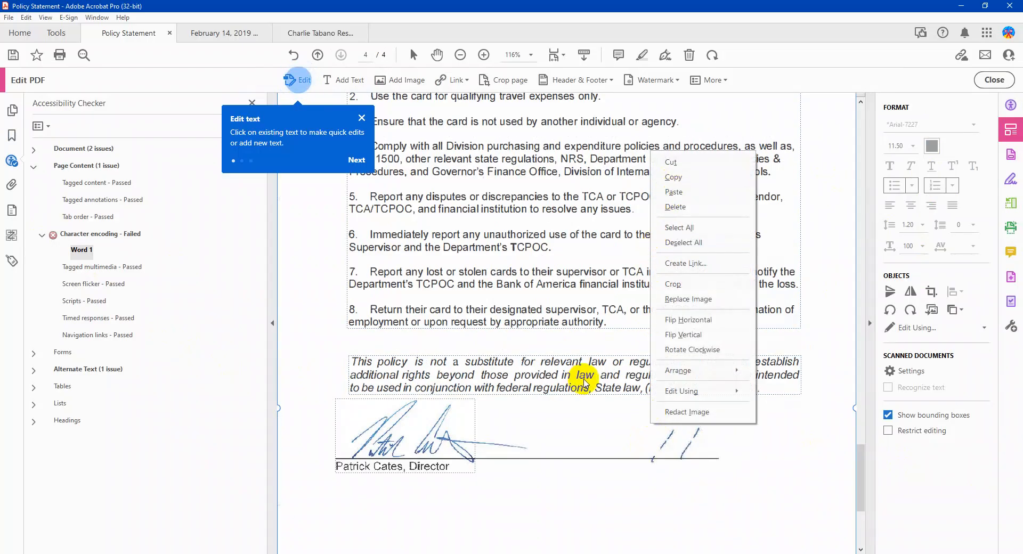
click(594, 429)
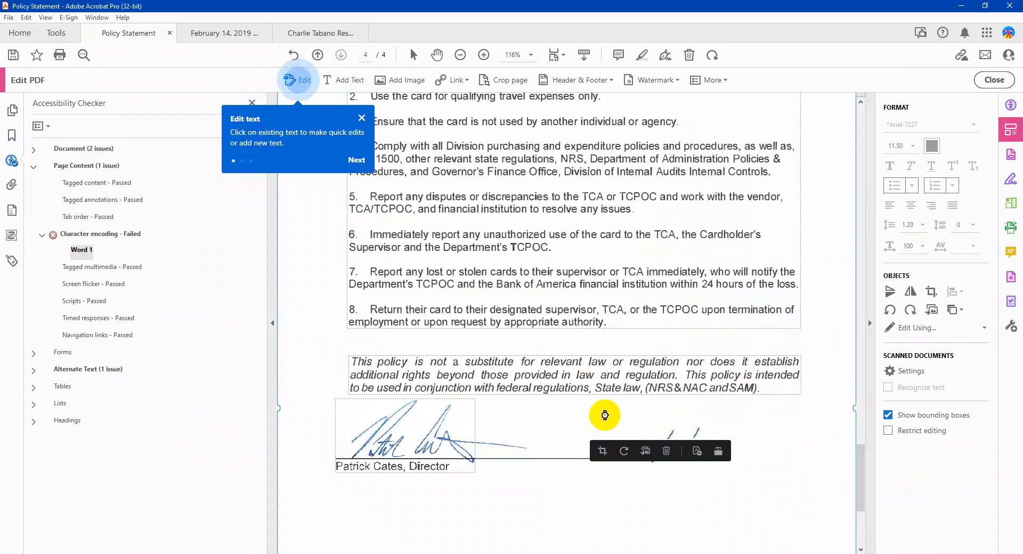
key(ctrl+v)
mouse_move(586, 334)
mouse_down()
mouse_move(679, 484)
mouse_move(713, 453)
mouse_up()
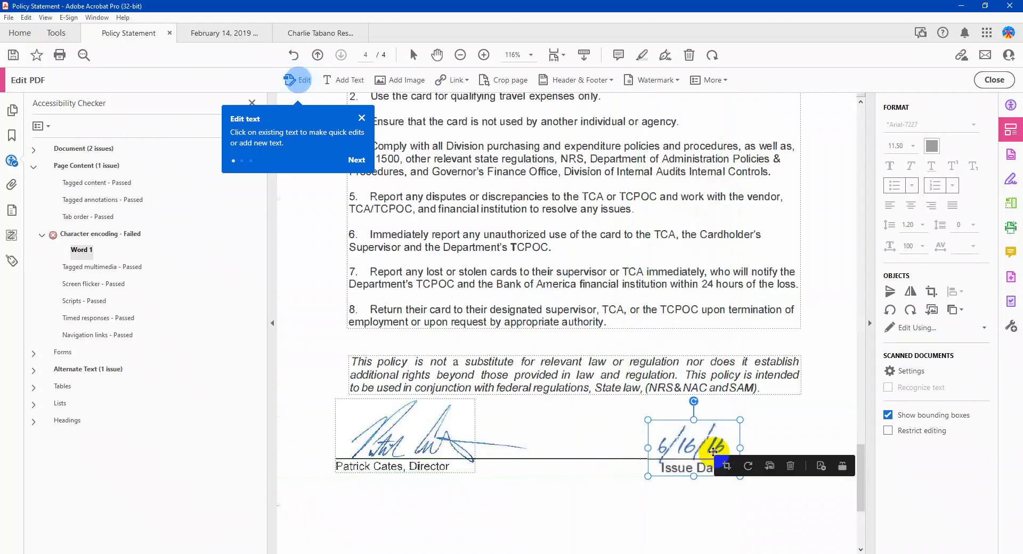
drag(741, 448, 722, 448)
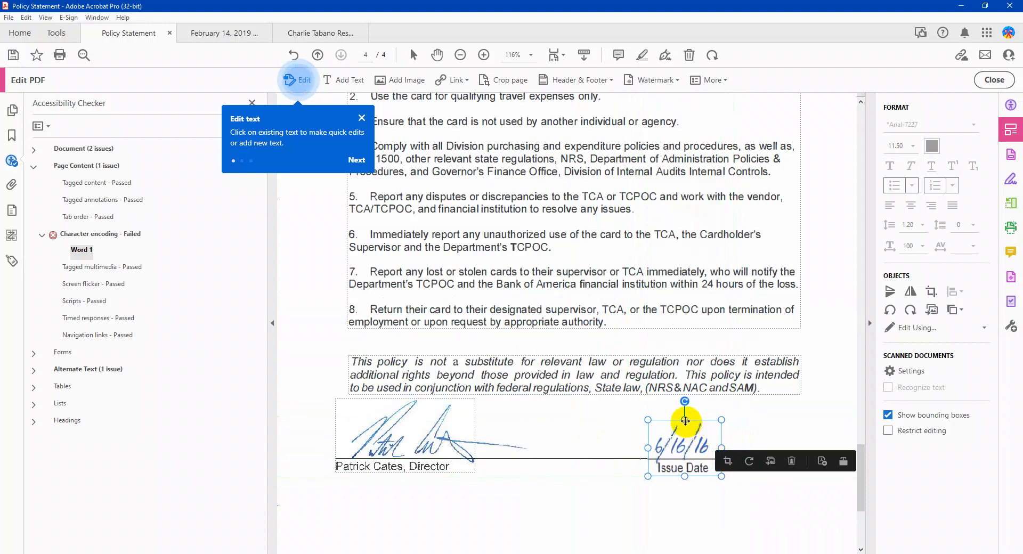
drag(685, 419, 677, 444)
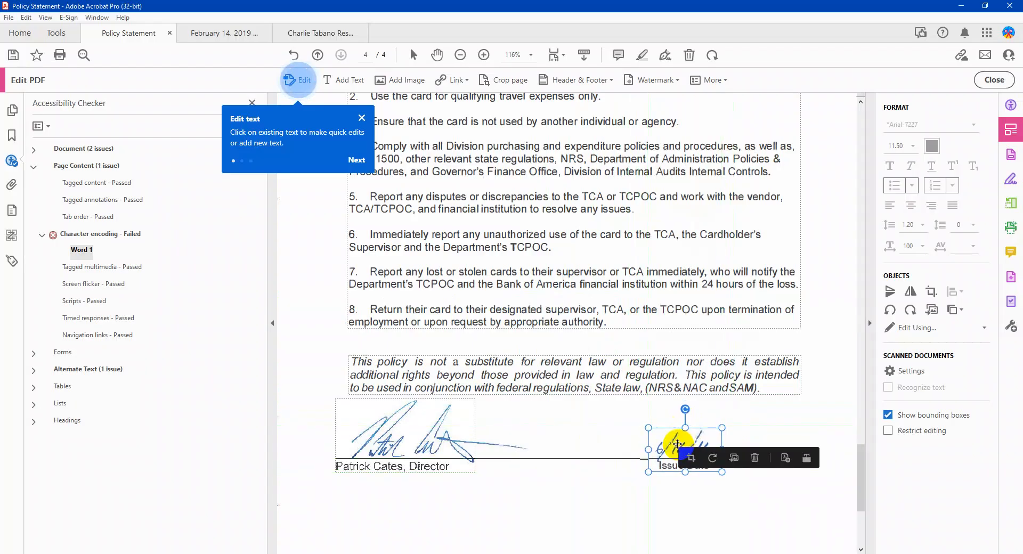
Tag the pasted issue date image as a figure using the Reading Order tool.
click(985, 86)
click(957, 113)
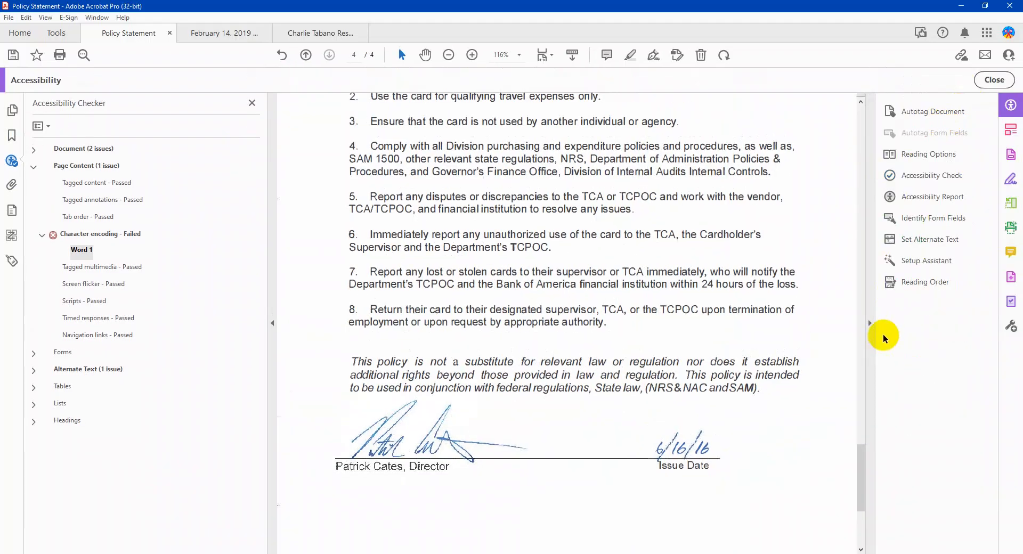
click(925, 282)
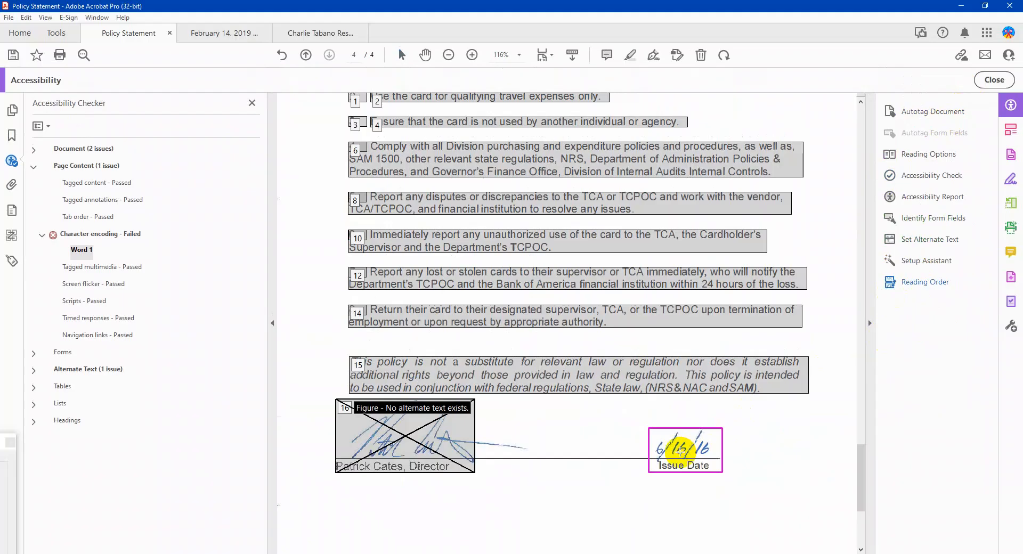
right_click(680, 450)
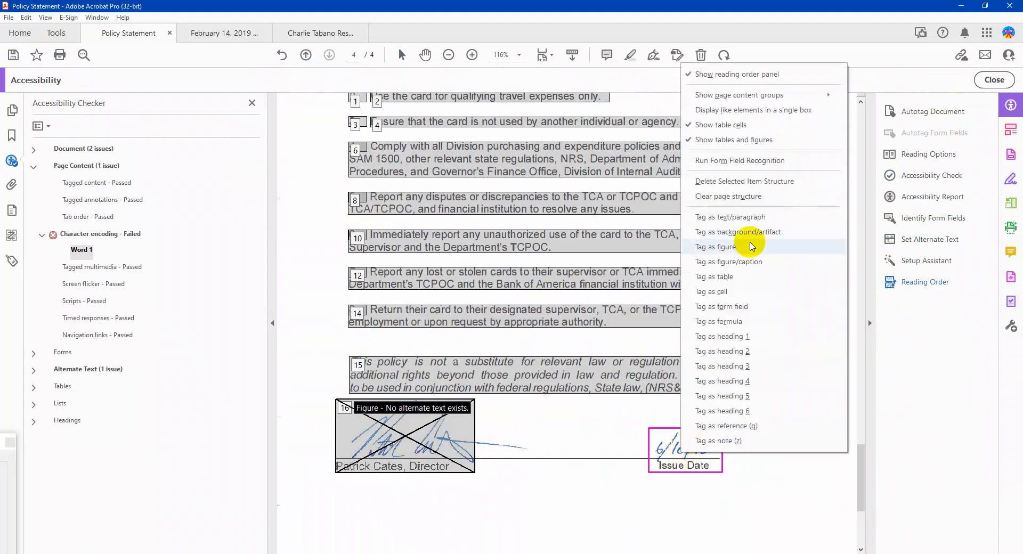
click(693, 237)
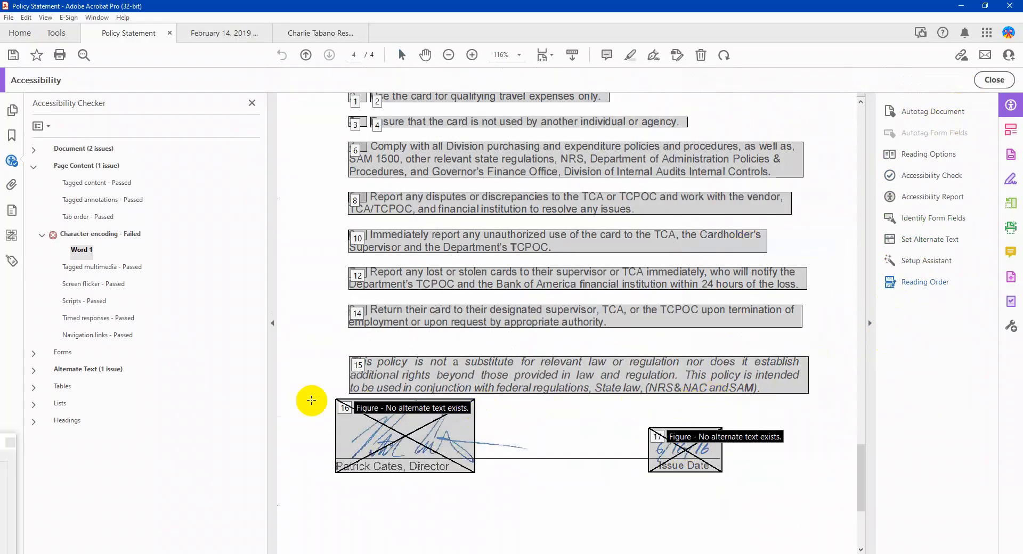
Rerun the check on the character encoding rule and list the figures failing the Figures alternate text rule.
right_click(86, 254)
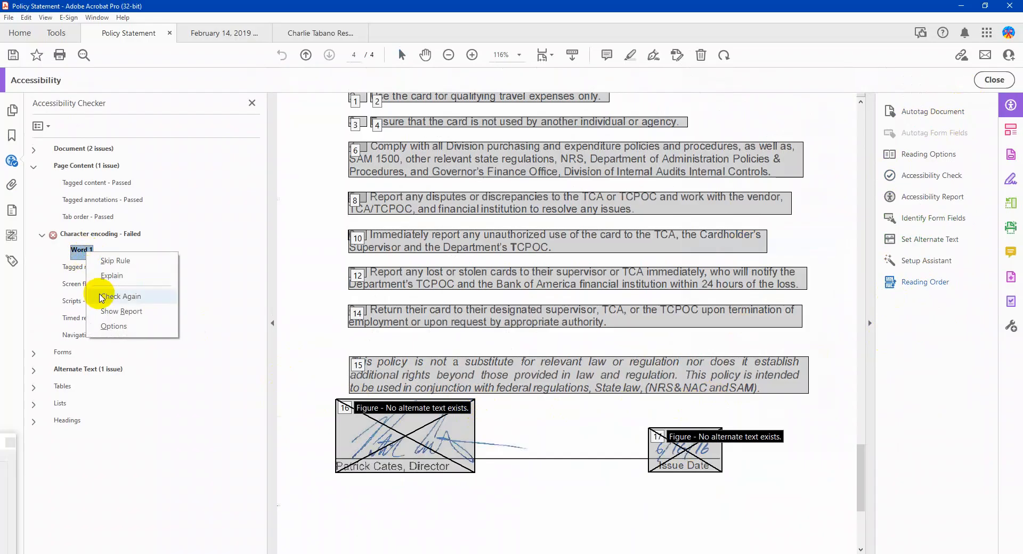
click(101, 297)
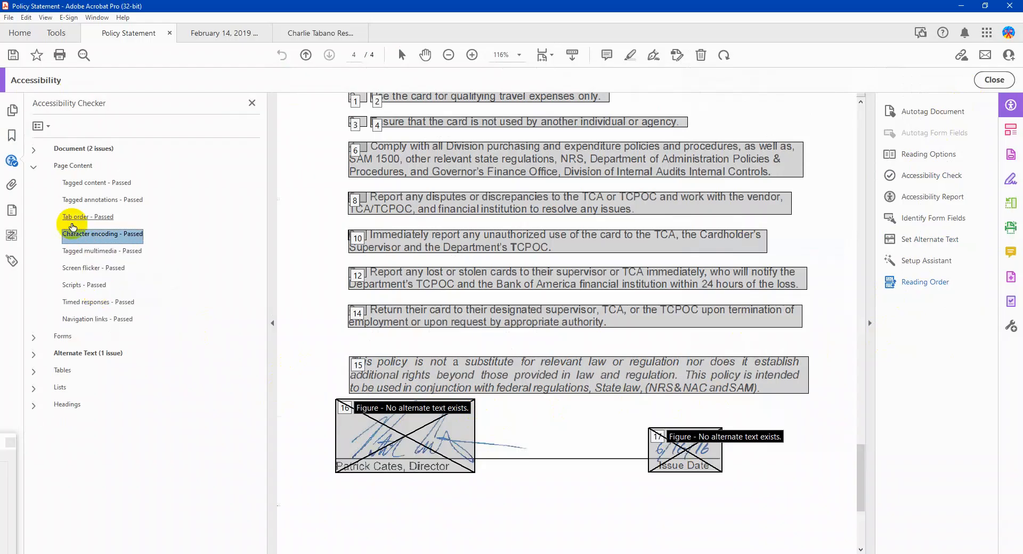
click(33, 169)
click(34, 201)
click(42, 217)
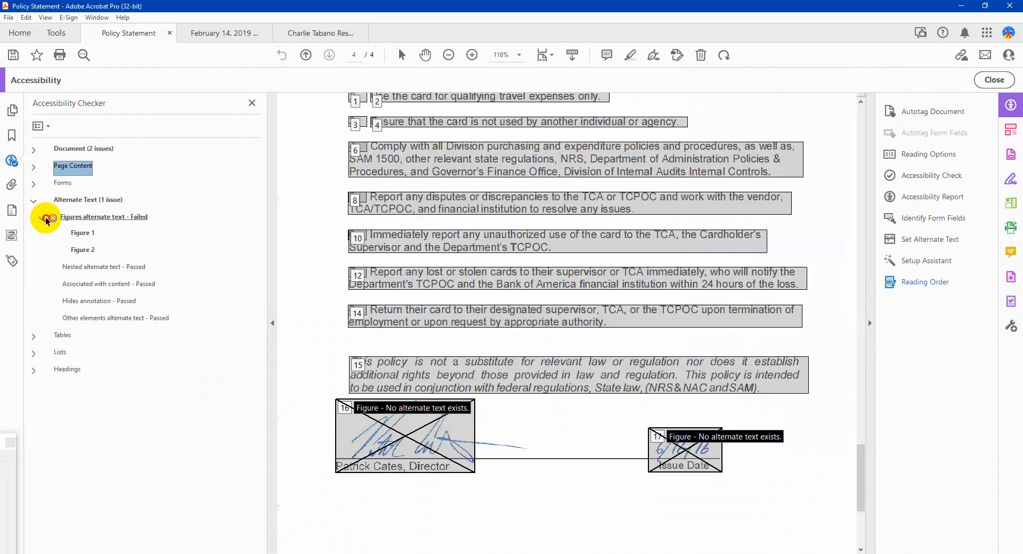
Locate Figure 1 and give the signature figure alternate text with the director's name and title, identifying it as a signature.
click(74, 235)
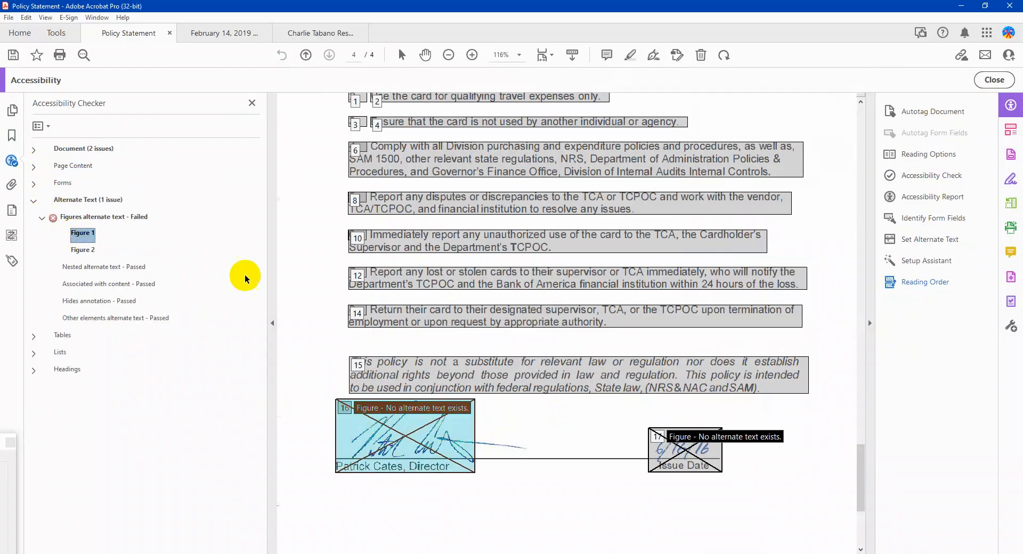
right_click(419, 440)
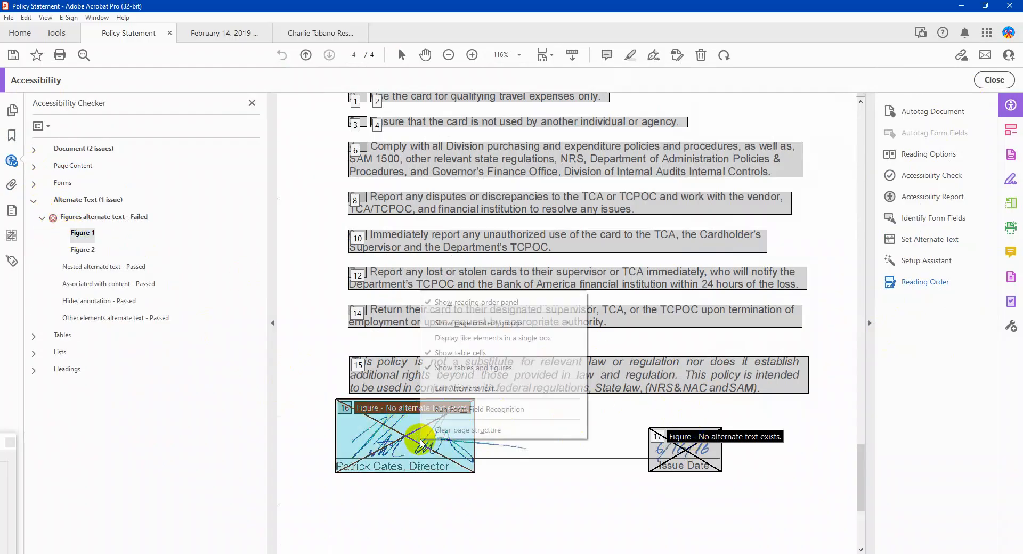
click(426, 389)
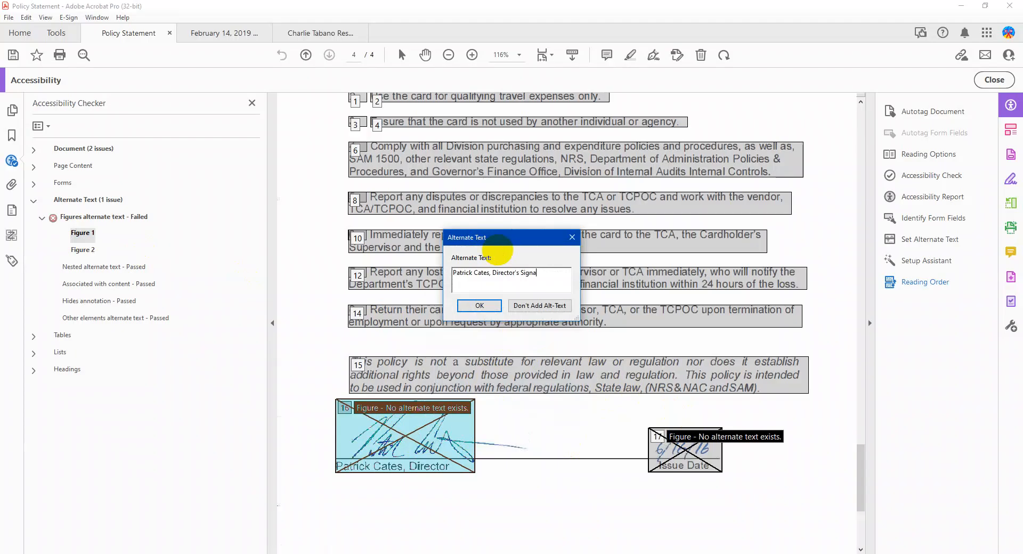
click(480, 305)
Set the date figure's alternate text to "6/16/16 Issue Date".
right_click(683, 441)
click(725, 397)
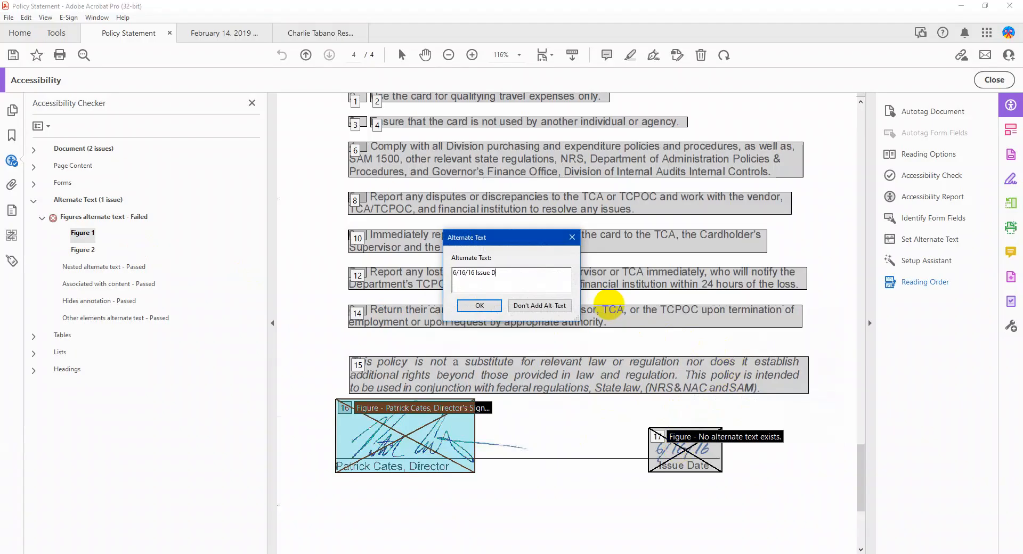
click(480, 306)
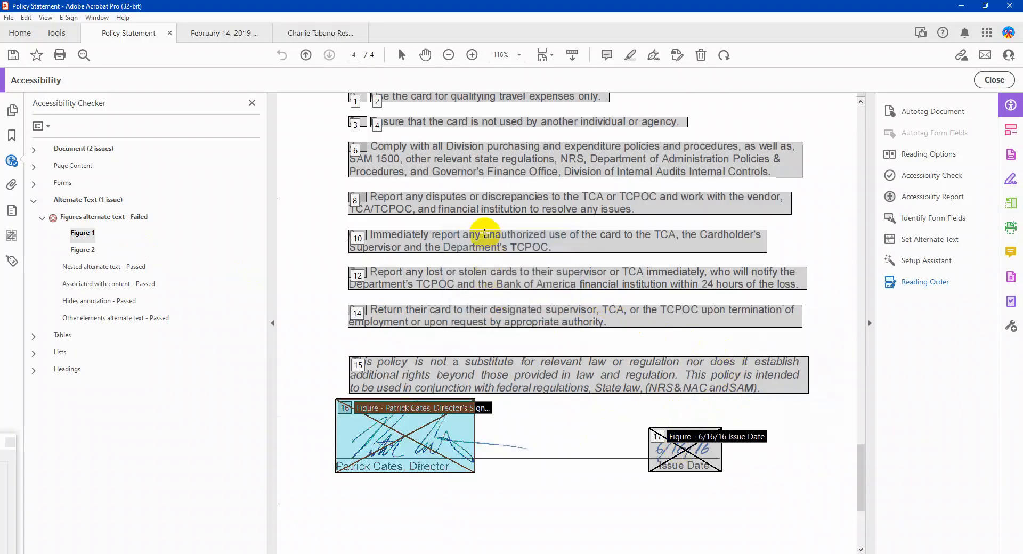
Rerun the check on the Figures alternate text rule and collapse the Alternate Text results.
right_click(141, 220)
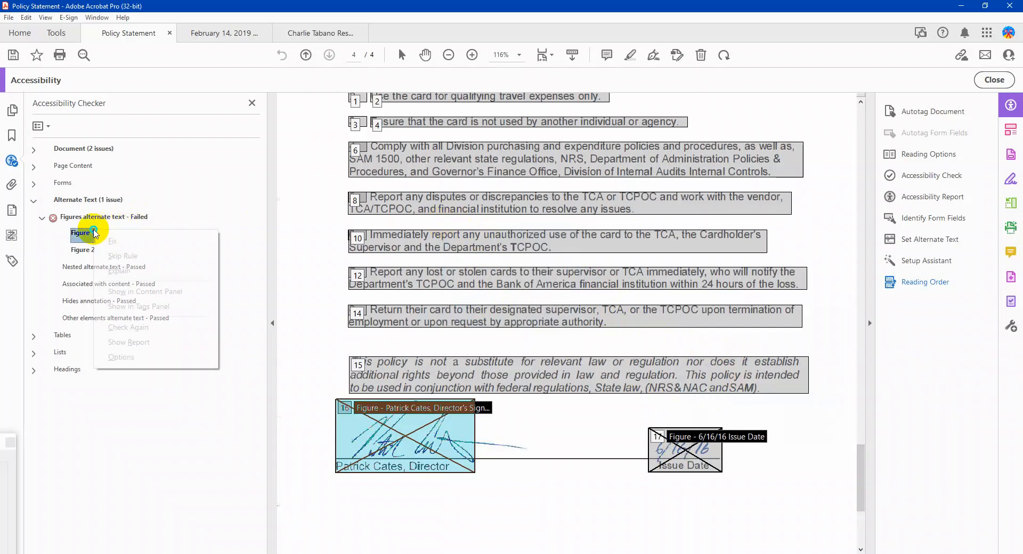
click(130, 326)
click(34, 200)
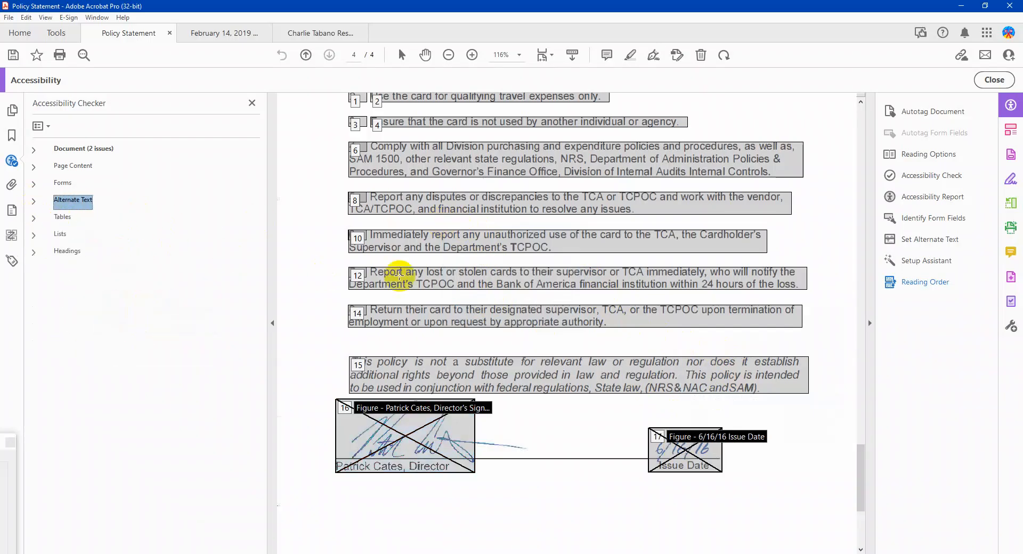
Review the Policy Statement's pages back to page 1 for the Logical Reading Order and Color contrast rules that need a manual check.
scroll(457, 283, up, 2)
scroll(457, 283, up, 3)
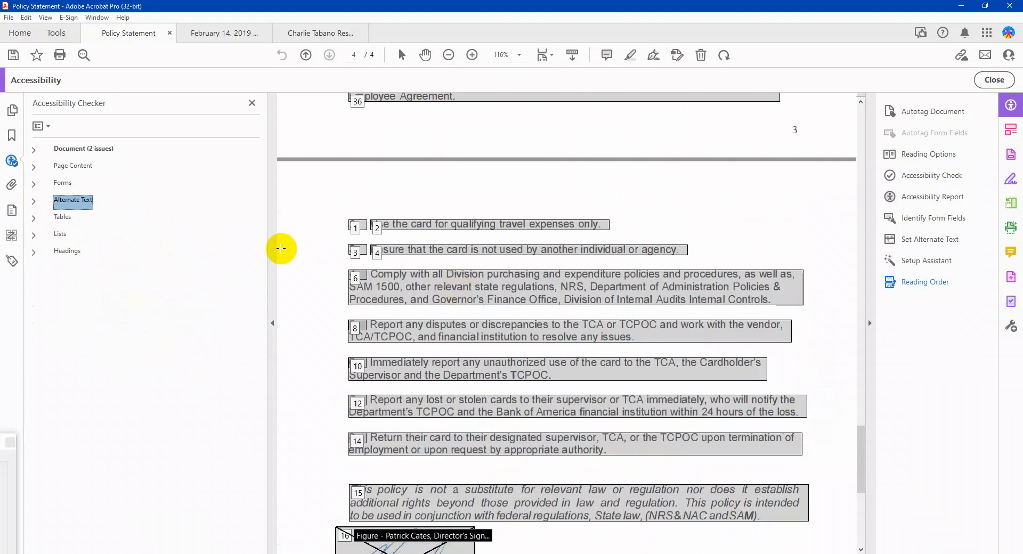
scroll(406, 256, up, 11)
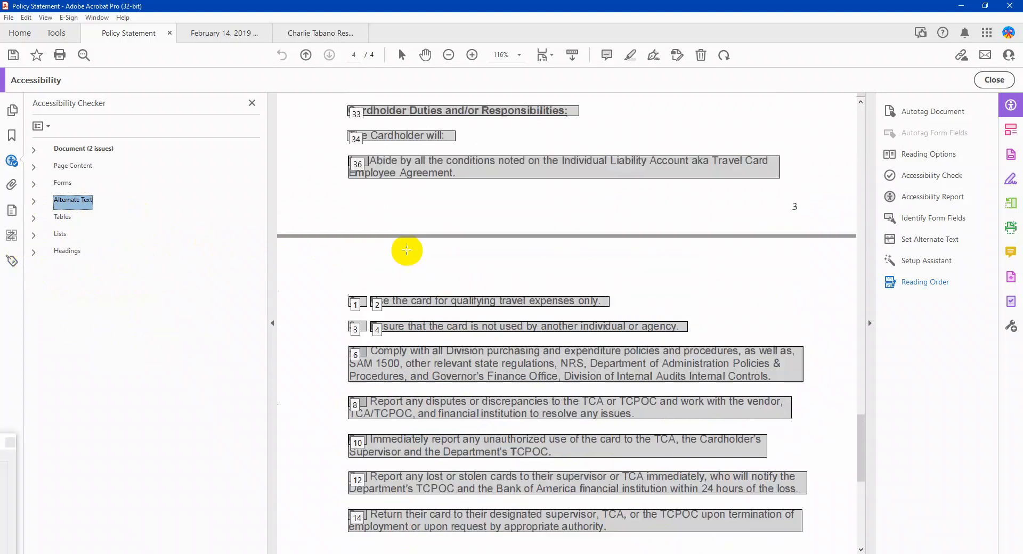
click(34, 149)
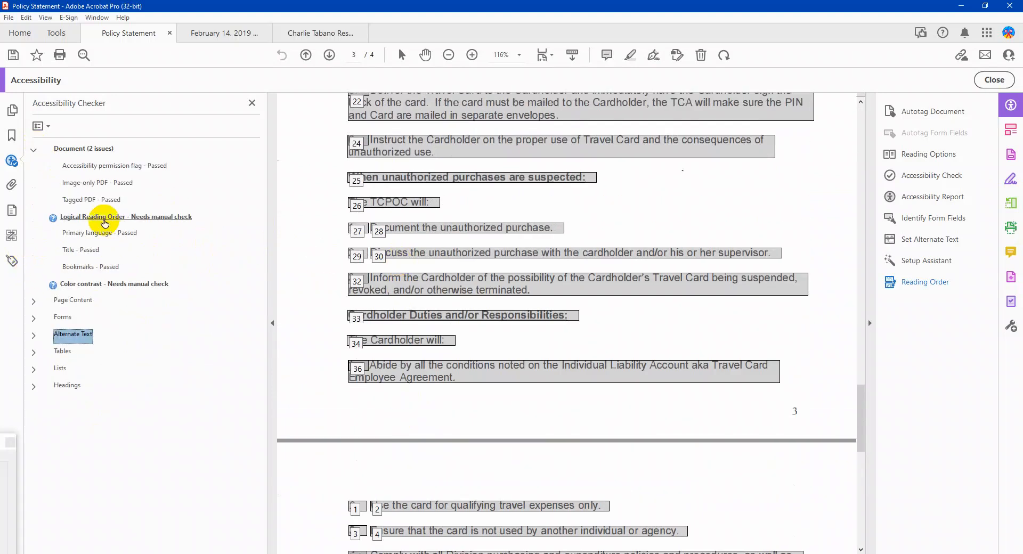
scroll(380, 427, up, 16)
scroll(418, 277, up, 16)
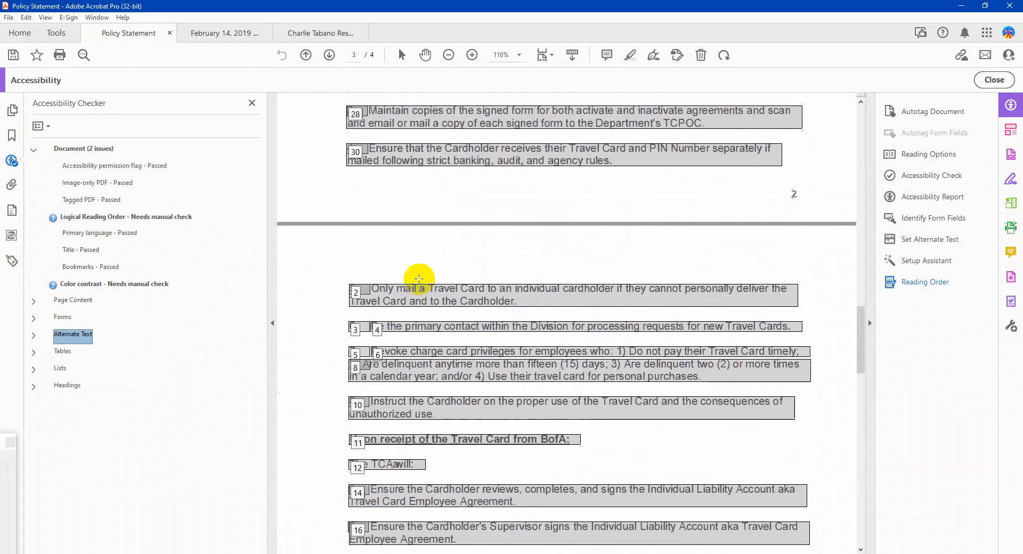
scroll(424, 280, up, 20)
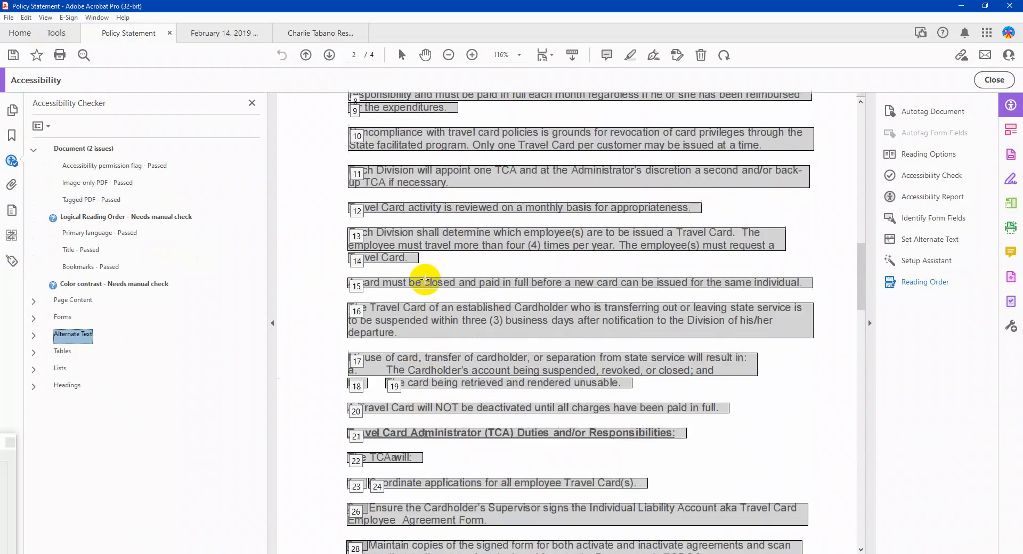
scroll(425, 279, up, 16)
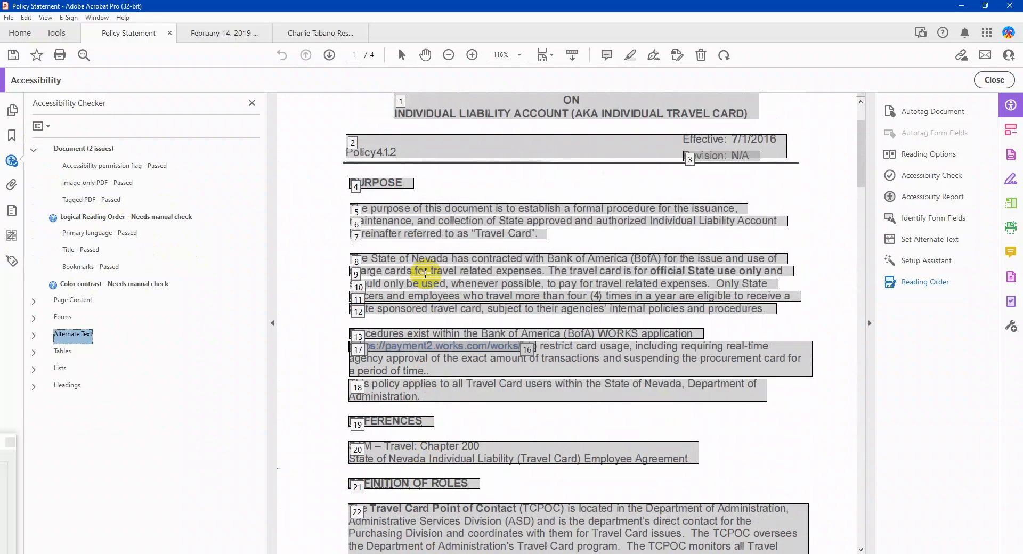
scroll(424, 274, down, 2)
click(109, 287)
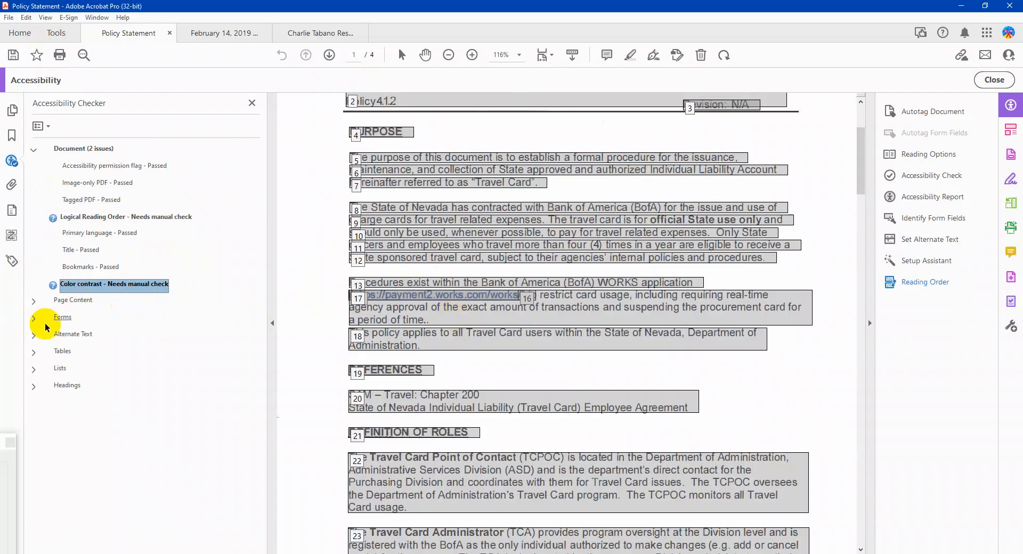
scroll(451, 322, up, 2)
scroll(450, 323, up, 4)
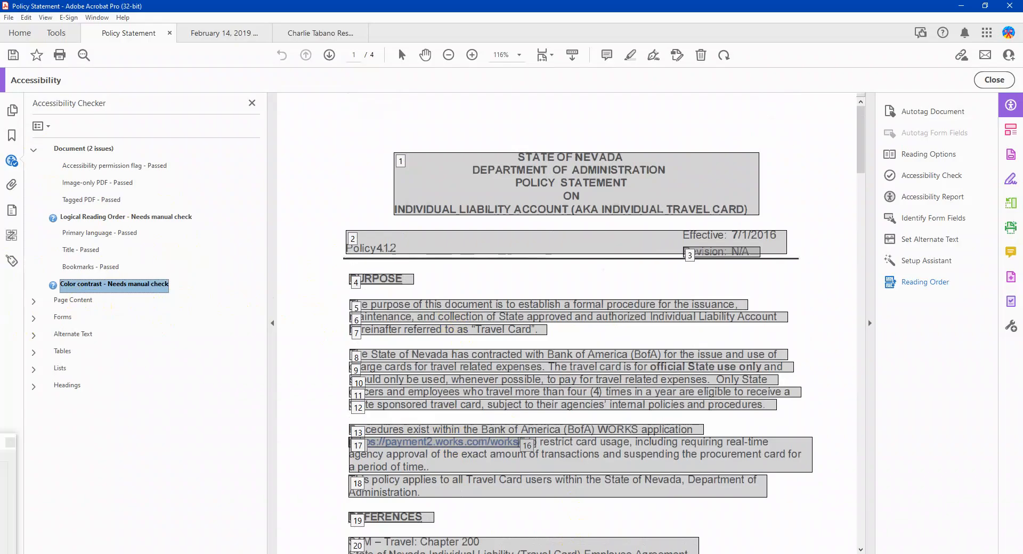
Close the Policy Statement without saving and examine the bill's first-page explanation of how new and omitted material is marked.
click(169, 33)
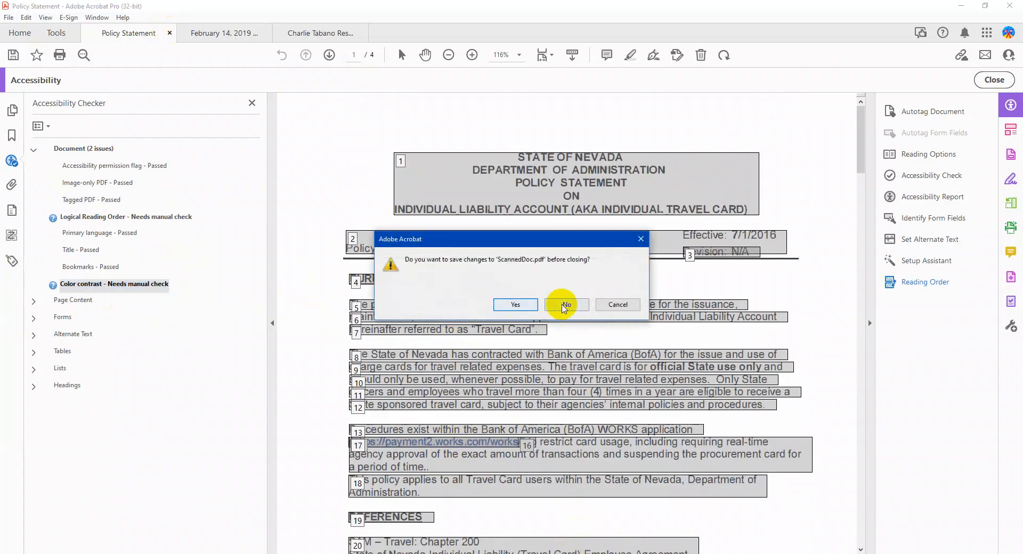
click(559, 303)
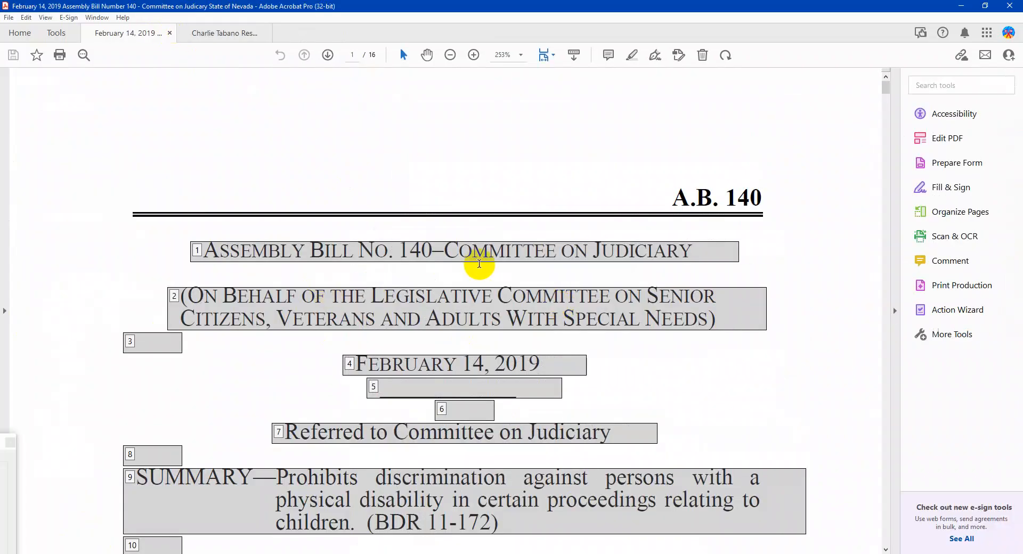
scroll(565, 259, down, 2)
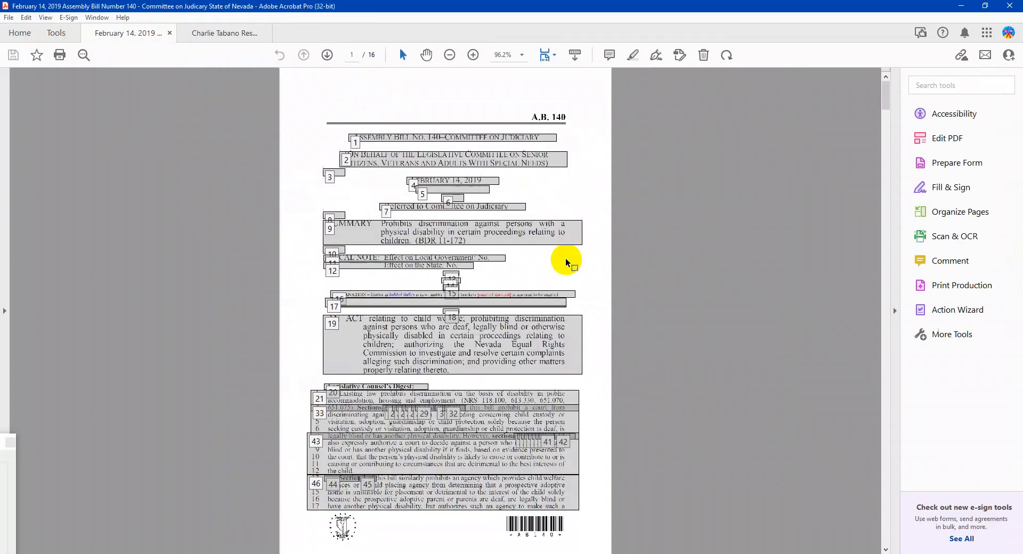
scroll(541, 275, up, 1)
scroll(523, 307, up, 2)
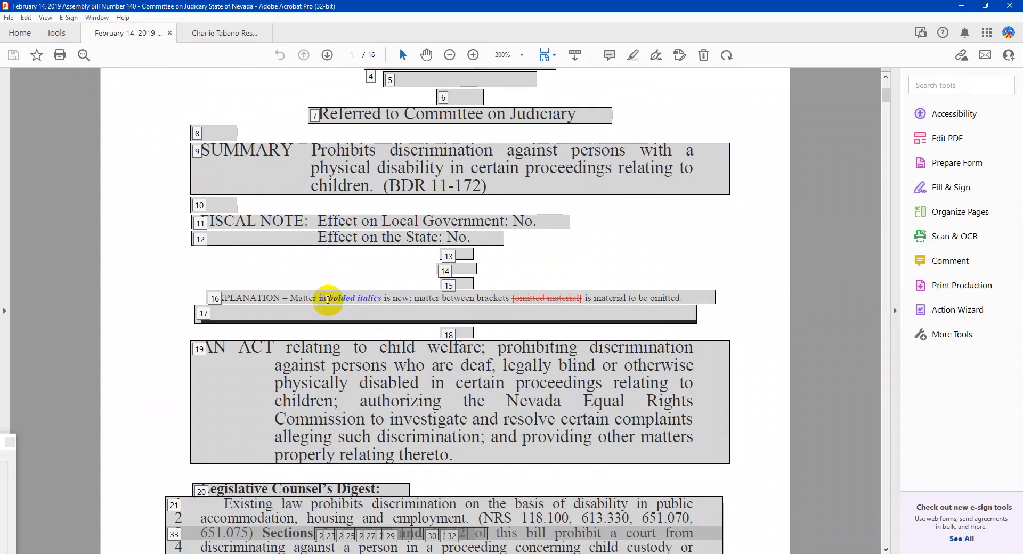
scroll(353, 280, up, 1)
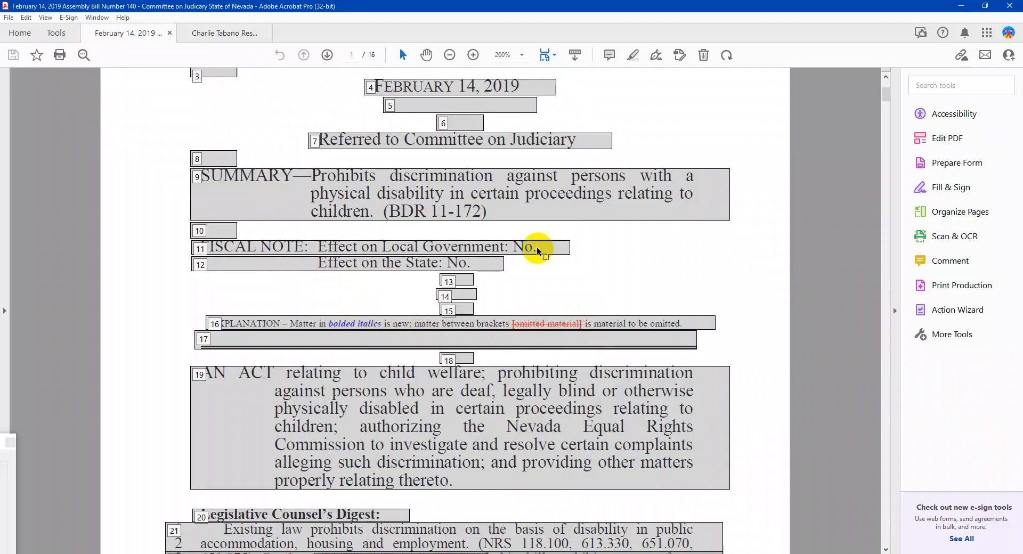
With the reading order tools active, tag the blank space after "to read as follows:" in Section 1 on page 2 as a figure.
click(925, 118)
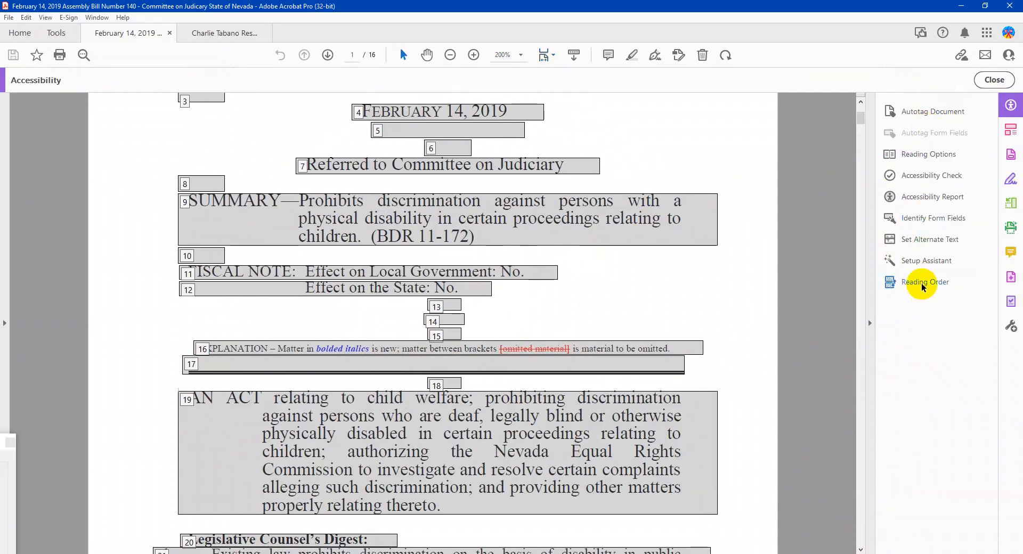
scroll(552, 256, down, 5)
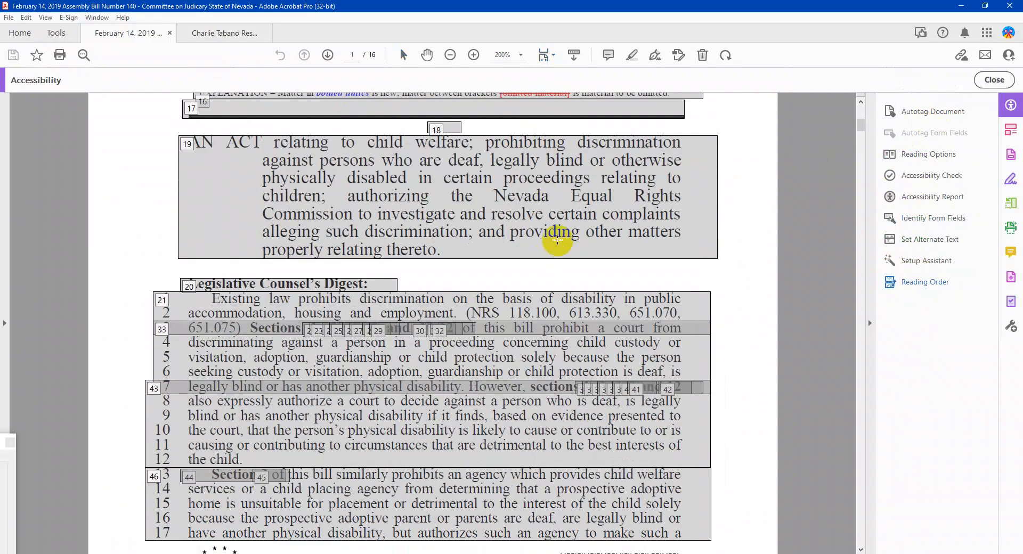
scroll(557, 239, down, 12)
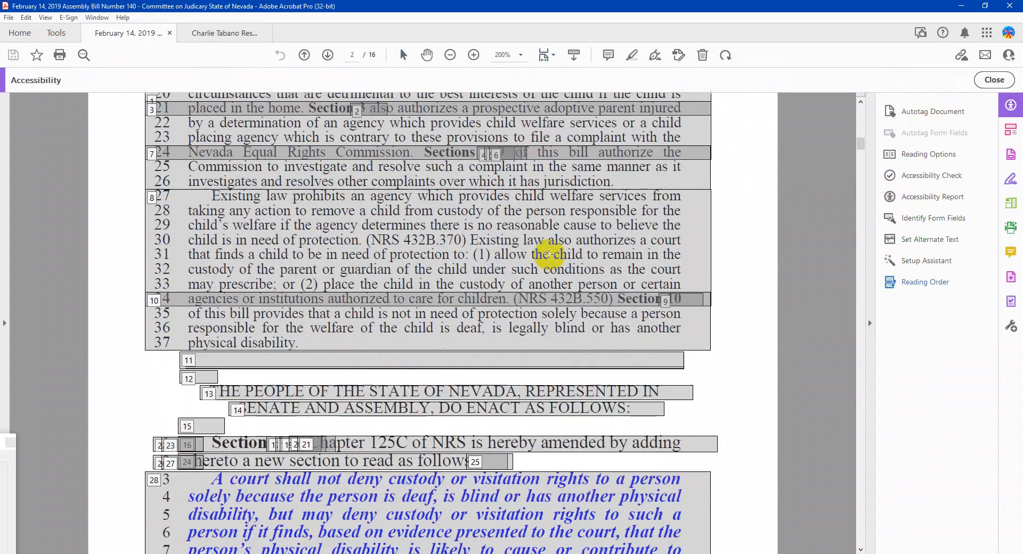
scroll(551, 251, down, 5)
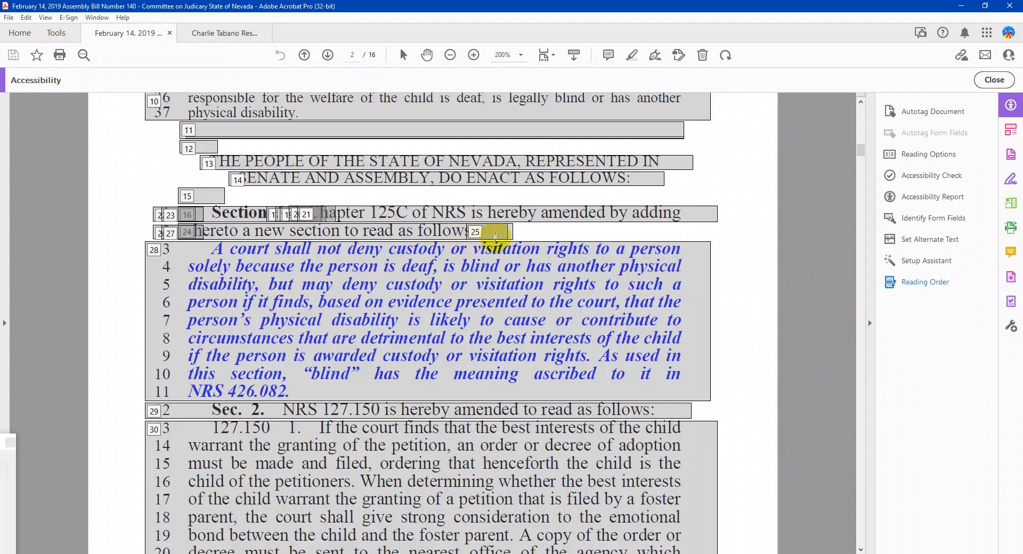
ctrl+scroll(529, 226, up, 1)
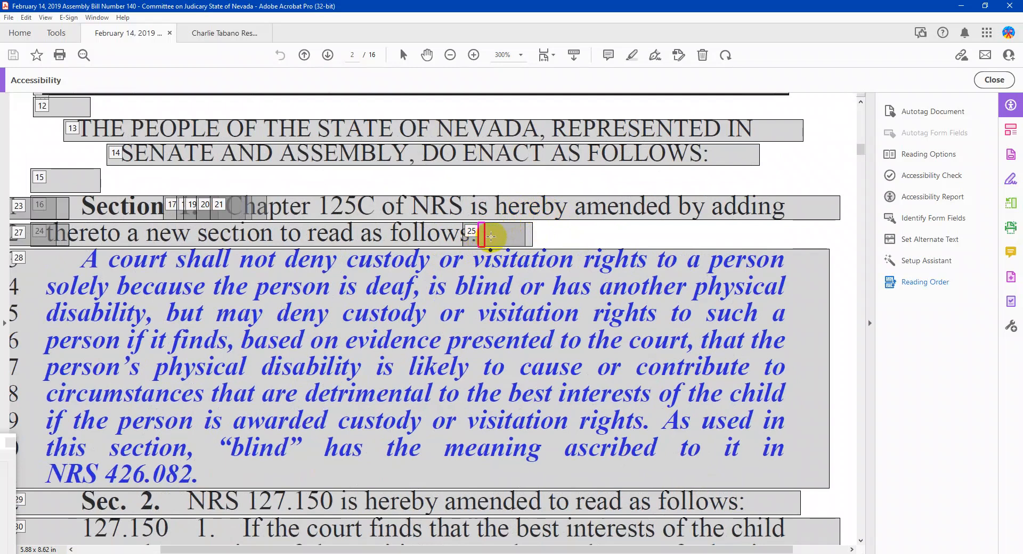
right_click(458, 257)
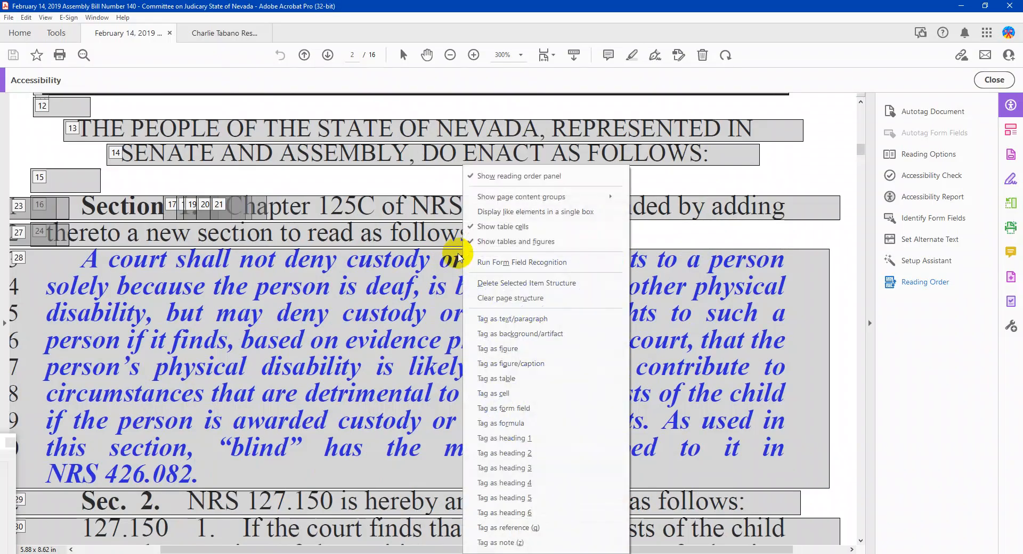
click(511, 349)
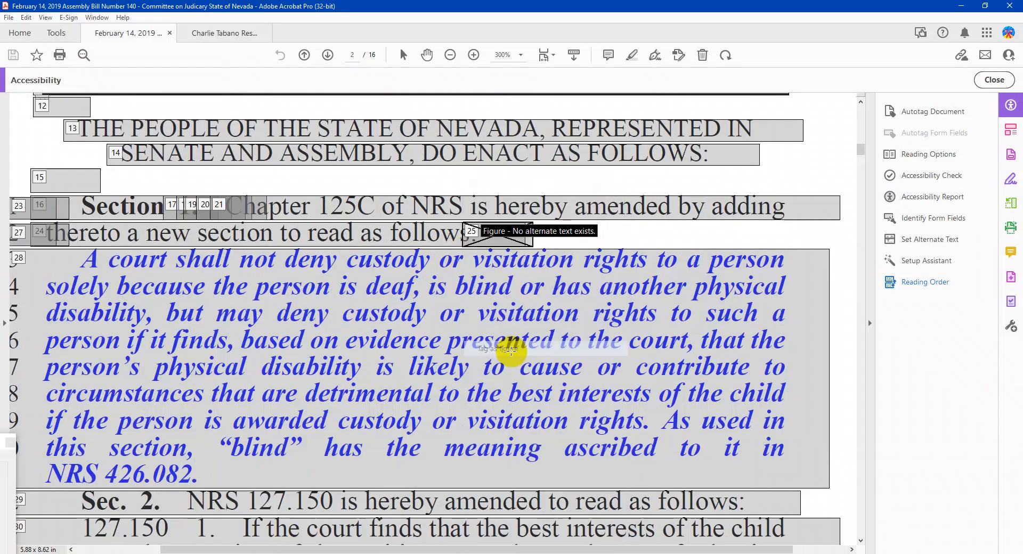
Set the alternate text of the figure before the blue italic passage to "Beginning of New Material".
right_click(492, 240)
click(552, 343)
drag(487, 242, 493, 288)
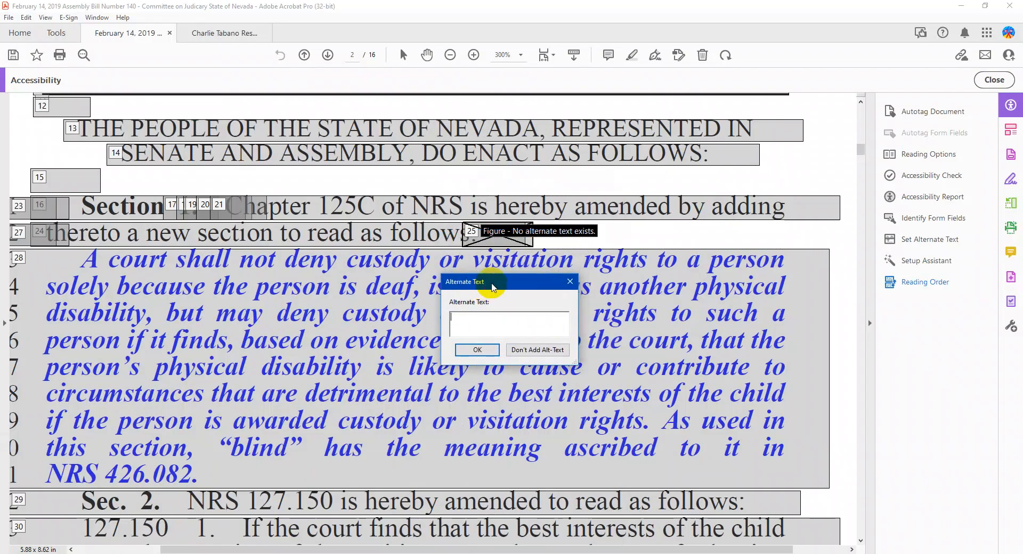
text(Beginning of New Material)
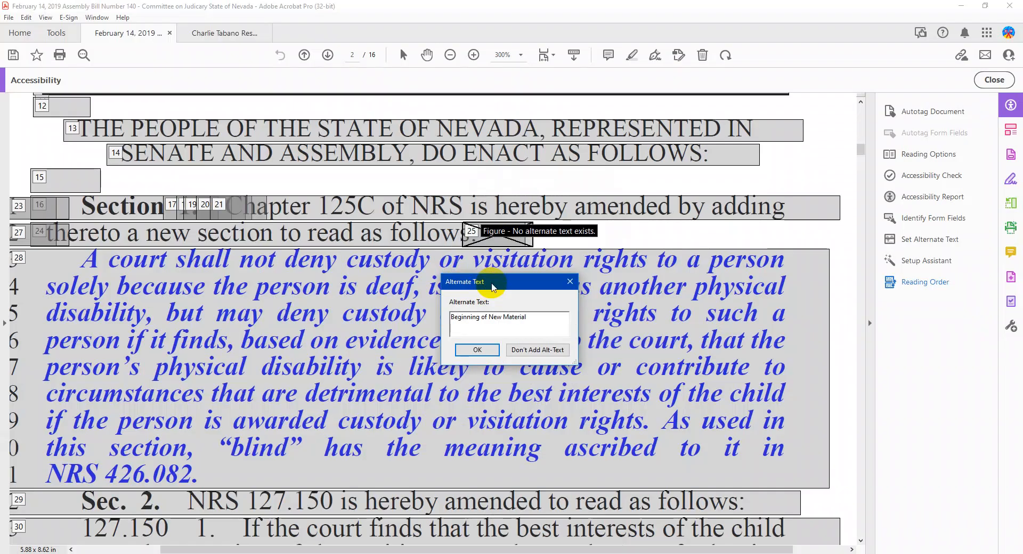
click(478, 350)
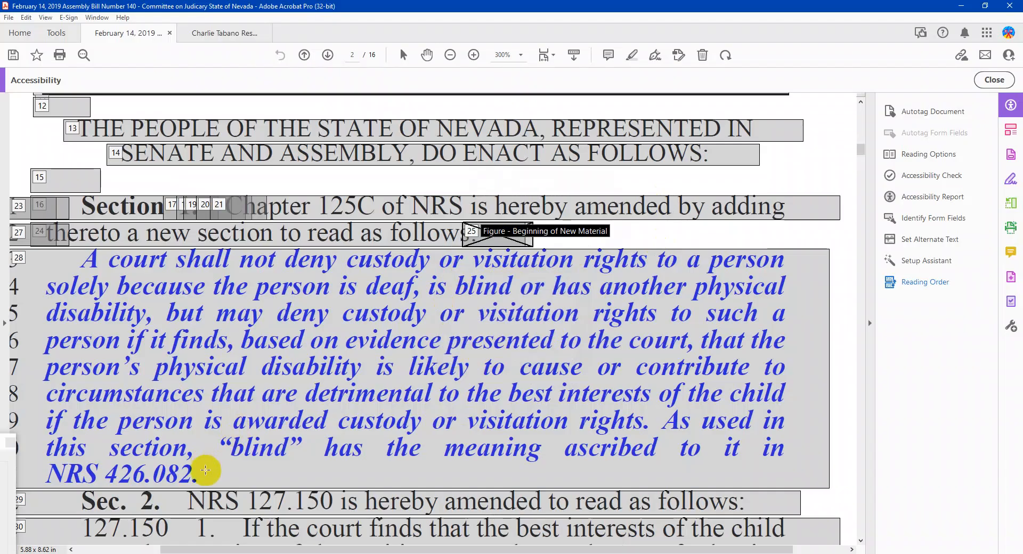
Tag the blank space after "NRS 426.082." as a figure with the alternate text "End of New Material".
drag(223, 460, 197, 491)
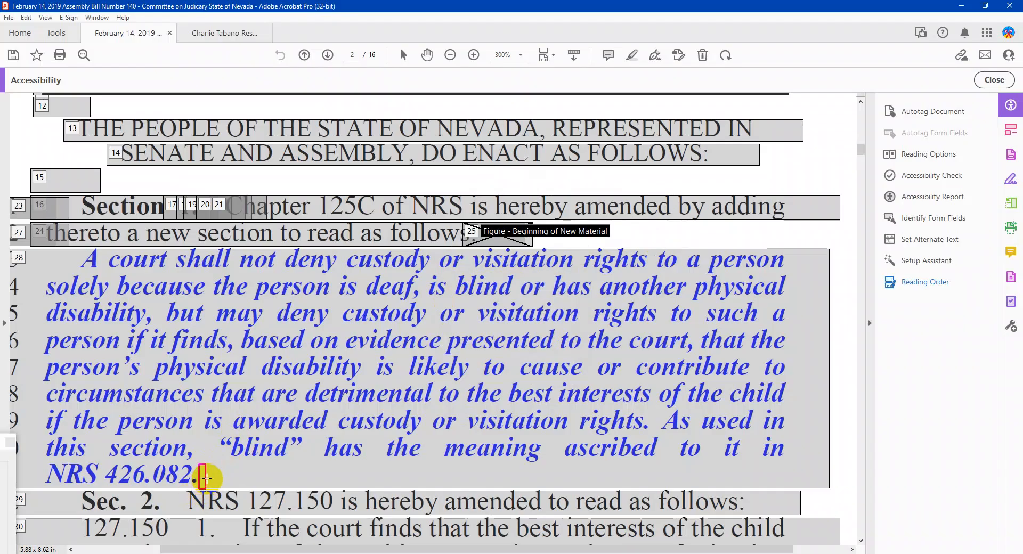
right_click(207, 478)
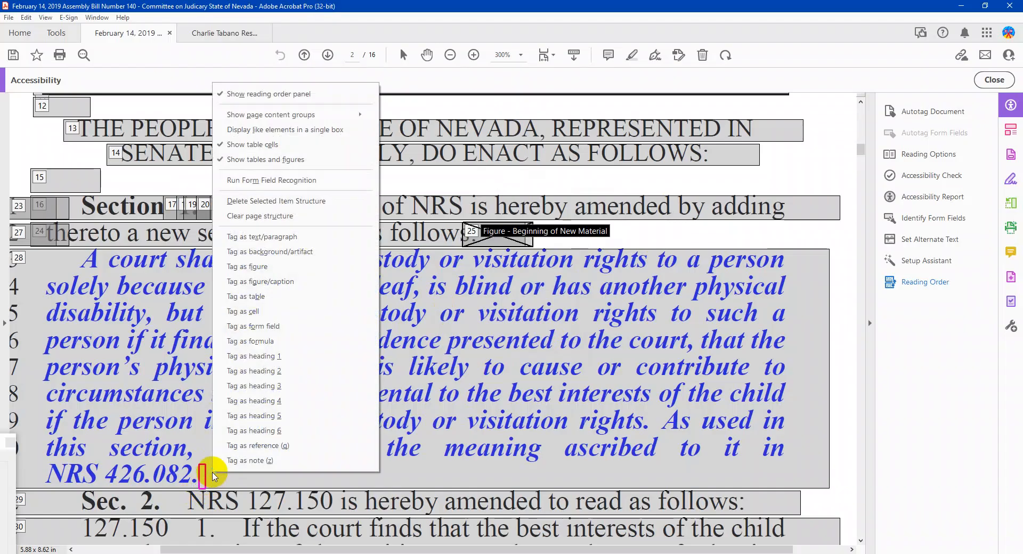
click(273, 269)
right_click(207, 476)
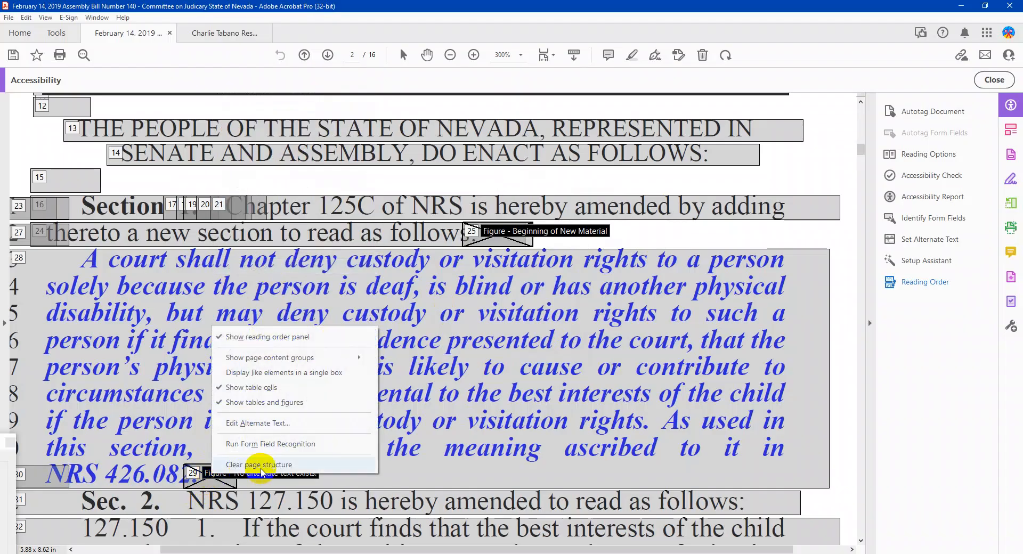
click(274, 429)
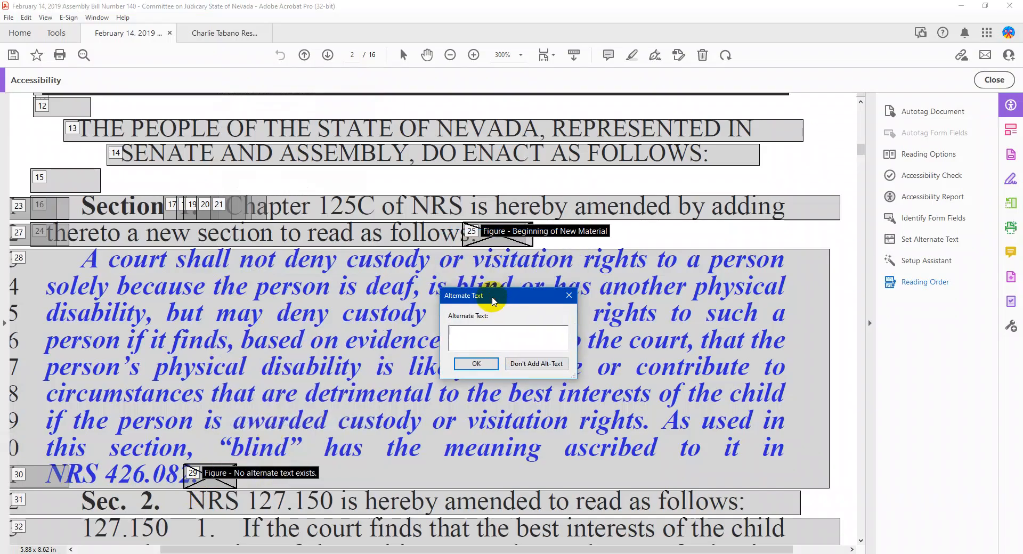
text(End of New Ma)
click(476, 363)
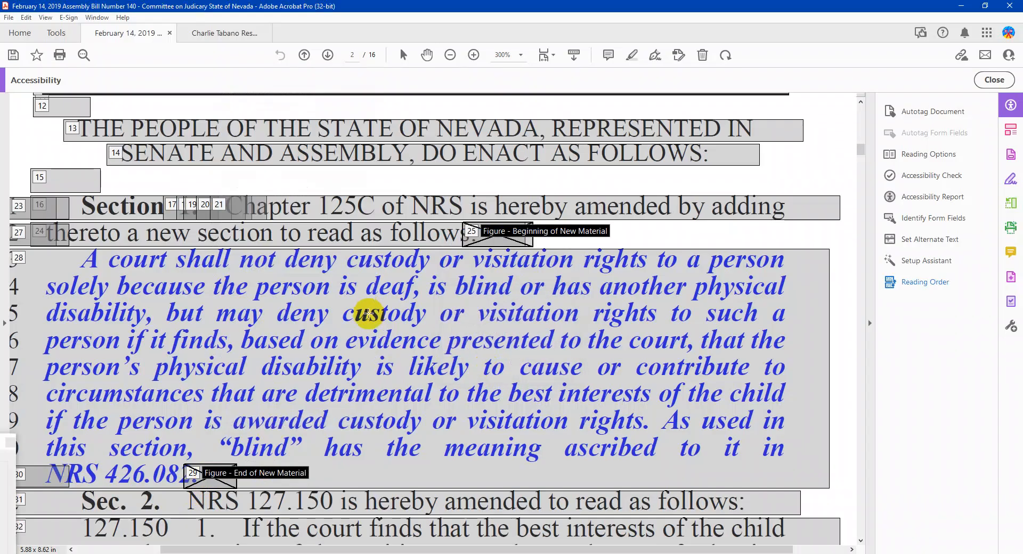
Look through the bill from page 2 to page 8 for the figures marking new material and for passages with omitted material.
scroll(373, 314, down, 3)
ctrl+scroll(389, 314, down, 1)
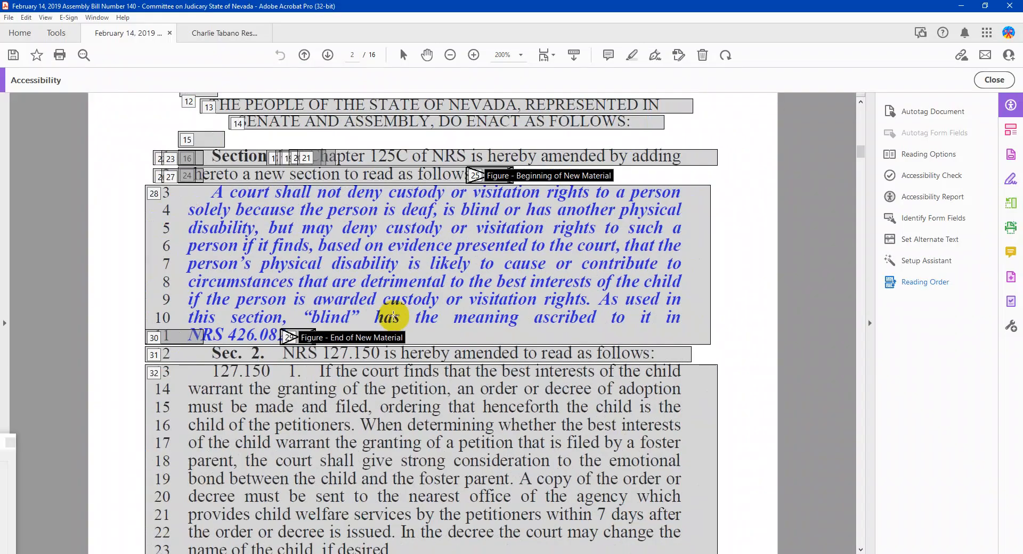
scroll(394, 315, down, 15)
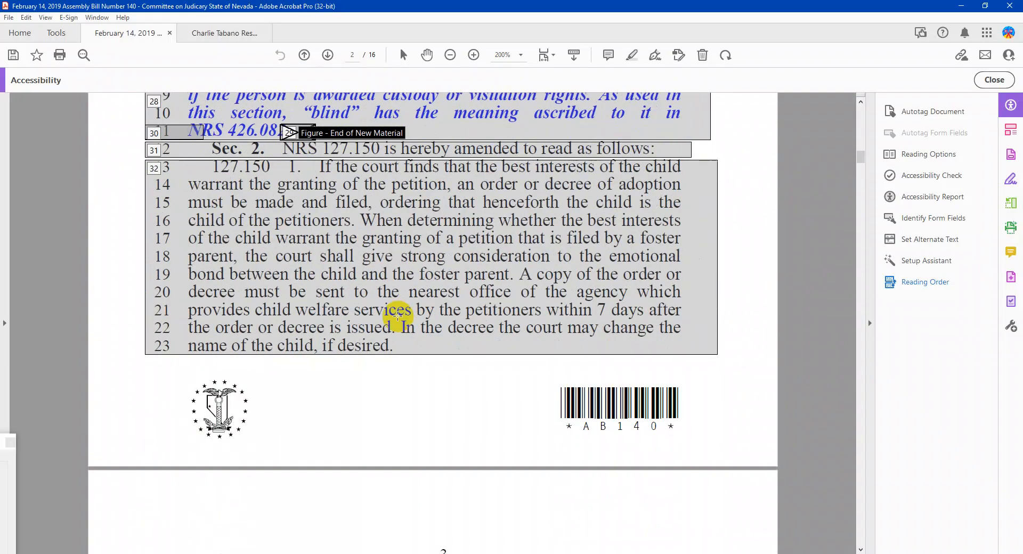
scroll(401, 317, down, 15)
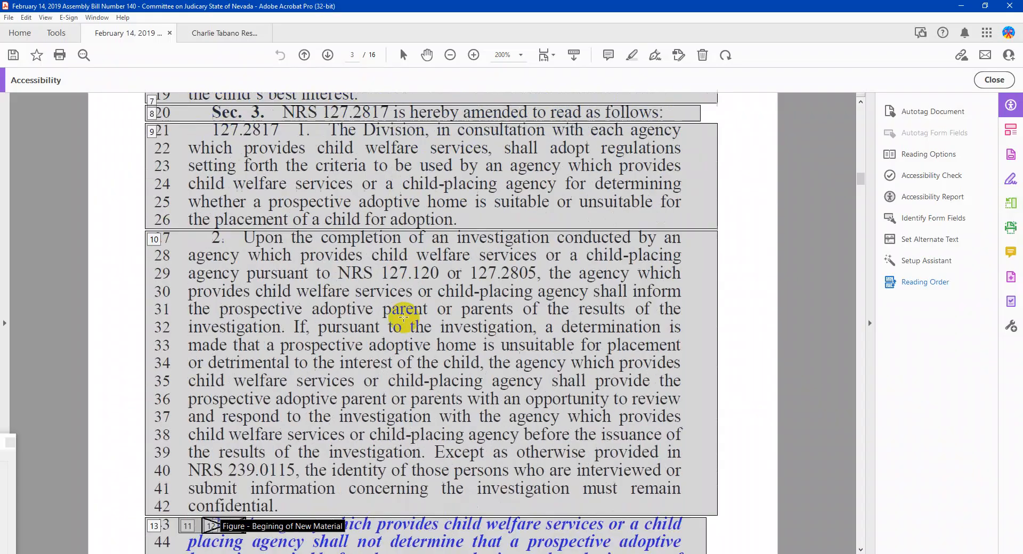
scroll(415, 309, down, 15)
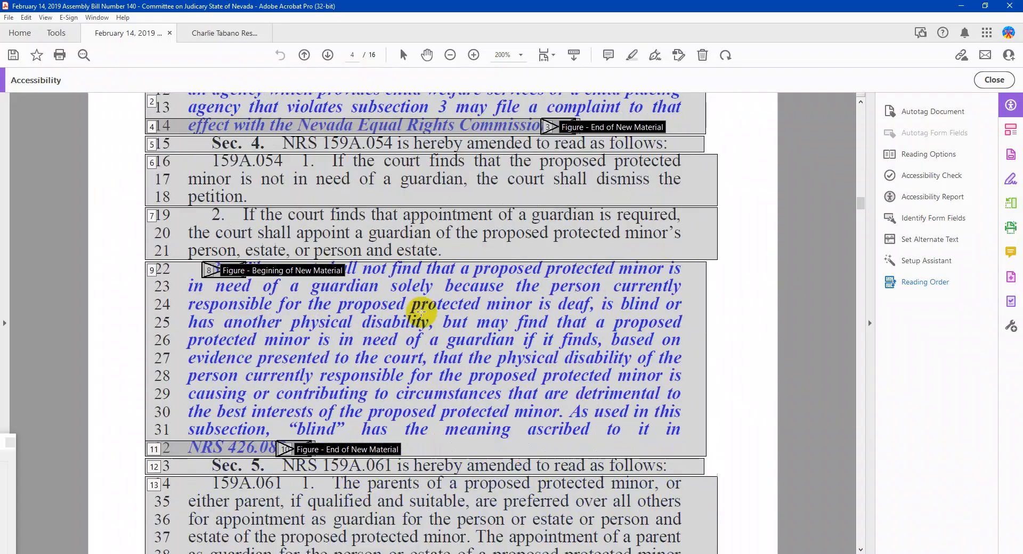
scroll(421, 312, down, 15)
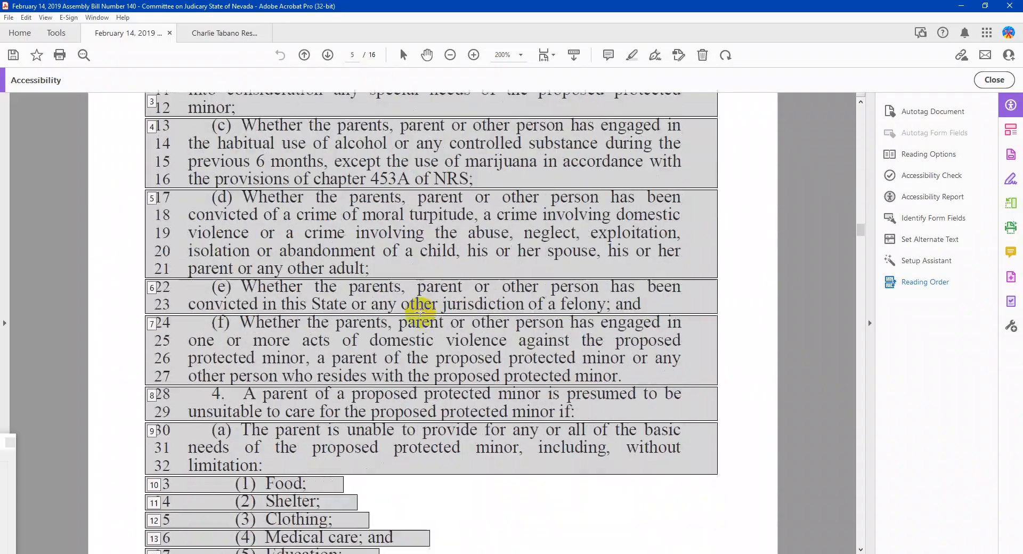
scroll(419, 313, down, 15)
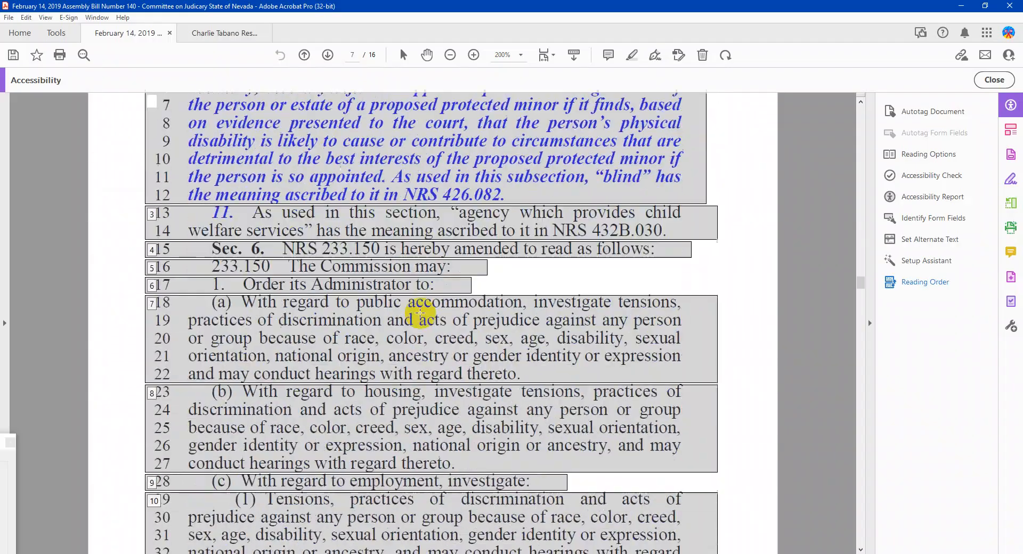
scroll(420, 314, up, 2)
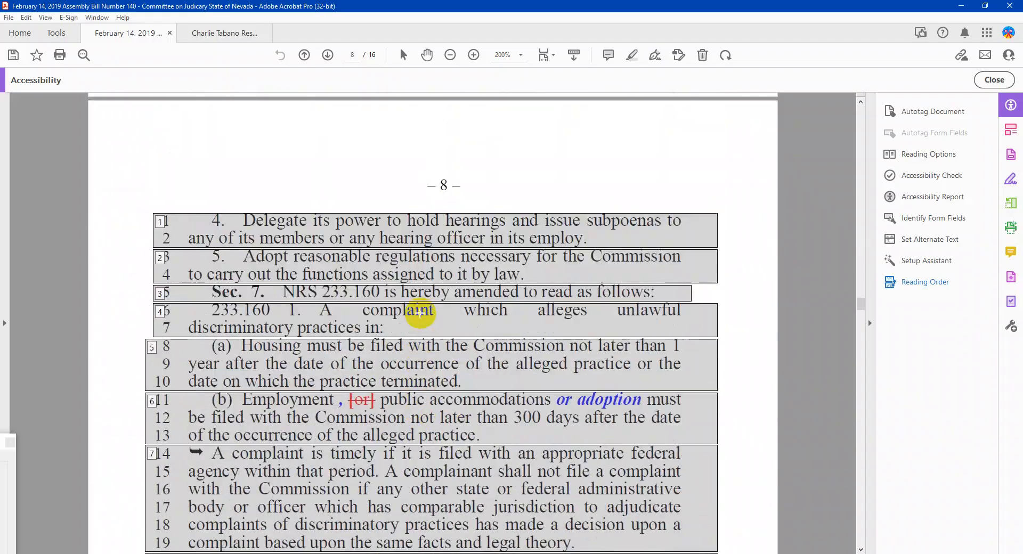
Tag the blank space before the struck-out "[or]" on line 11 of page 8 as a figure.
scroll(340, 406, up, 2)
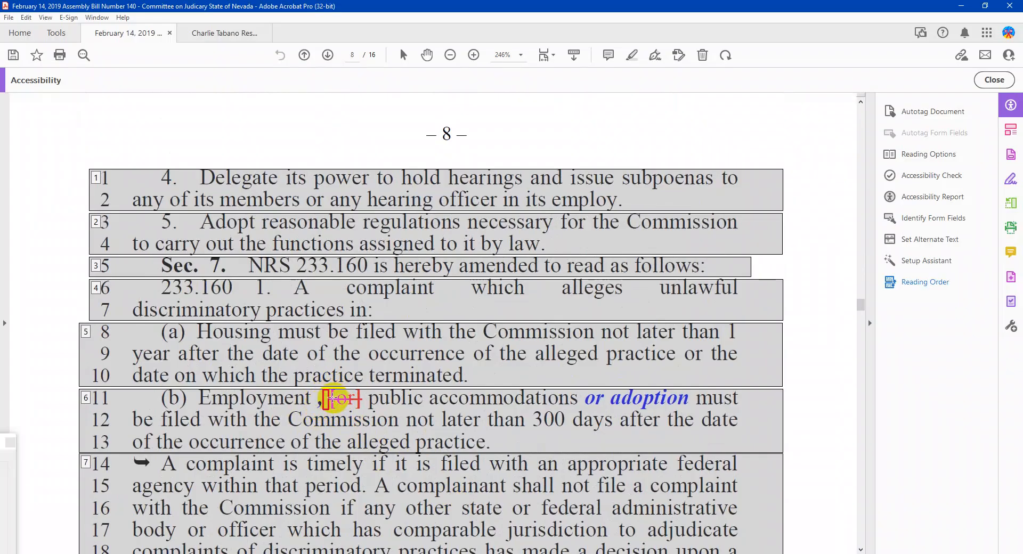
right_click(332, 397)
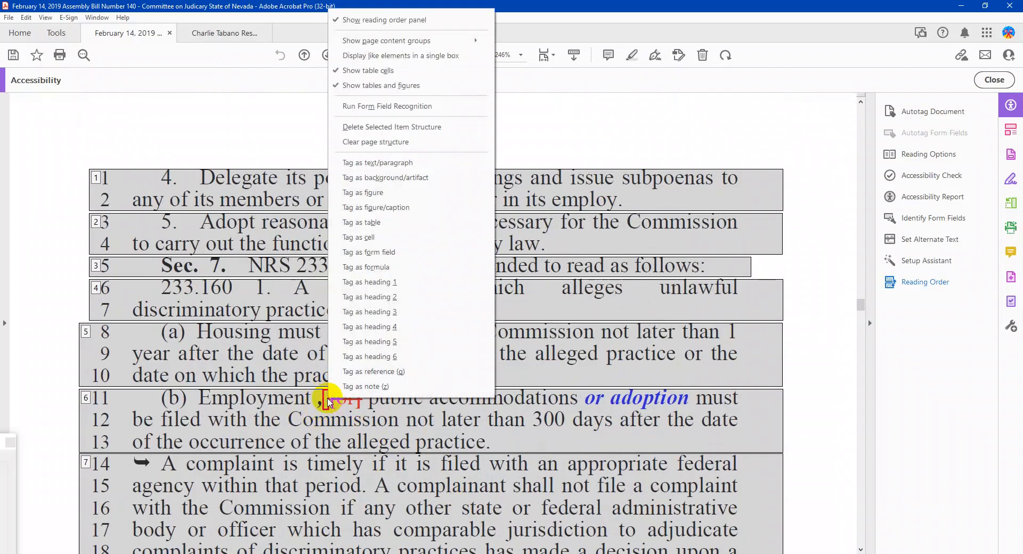
click(375, 195)
Set the alternate text of the figure before the struck-out "[or]" to "Beginning of Ommitted Material".
right_click(331, 404)
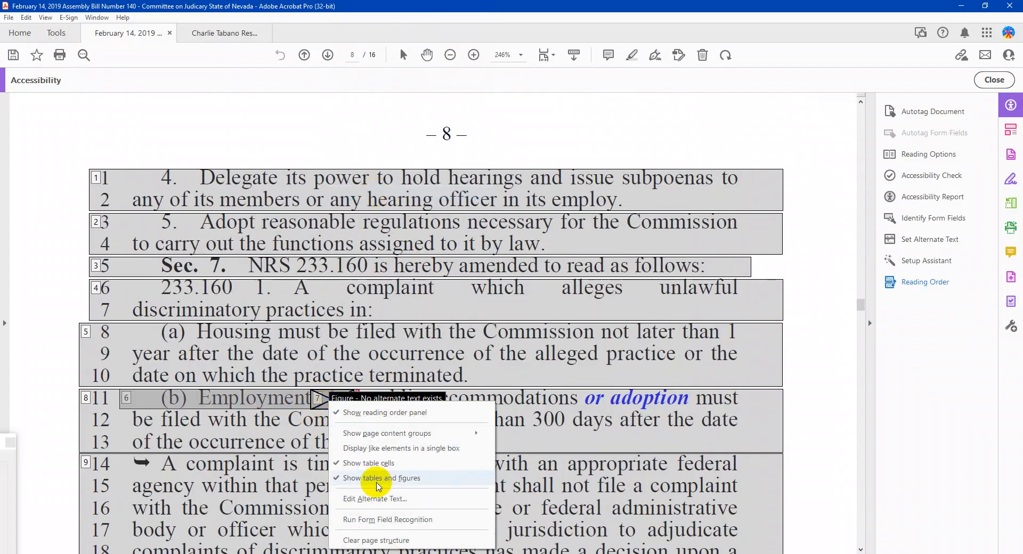
click(375, 499)
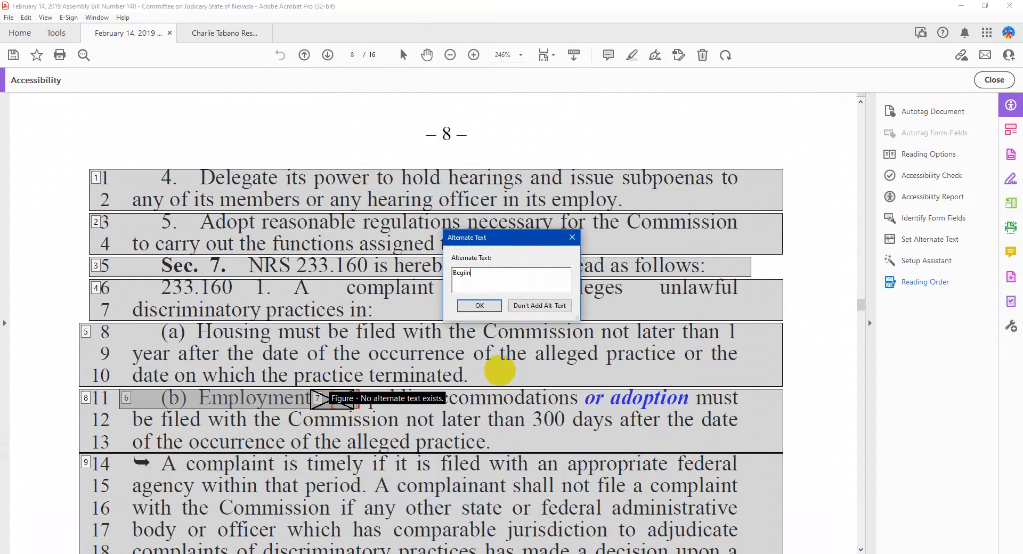
key(BackSpace)
key(BackSpace)
key(BackSpace)
key(BackSpace)
key(BackSpace)
key(BackSpace)
key(BackSpace)
key(BackSpace)
key(BackSpace)
text(Beginning of Ommitted Material)
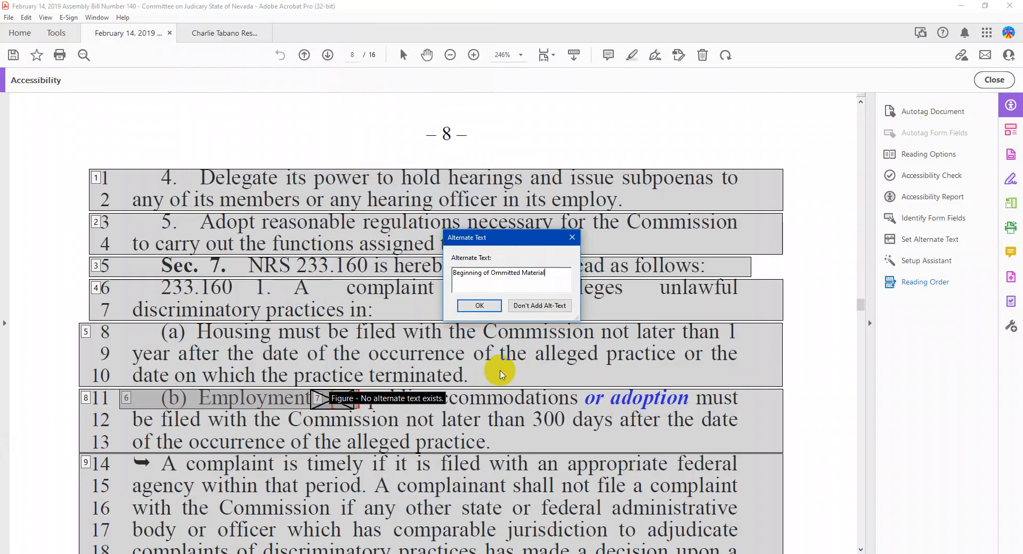
click(479, 306)
Tag the blank space after the struck-out "[or]" as a figure with the alternate text "End of Ommitted Material".
scroll(356, 415, up, 3)
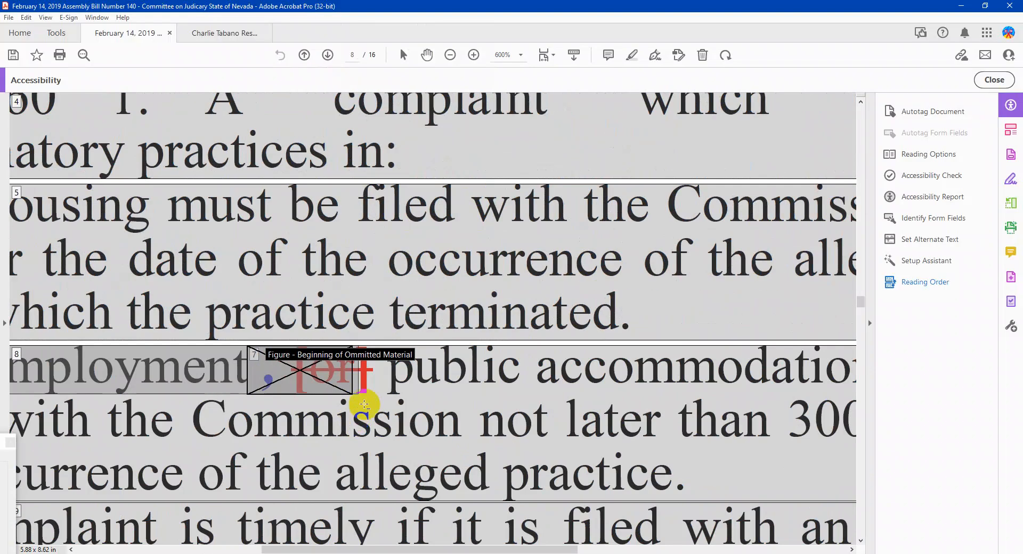
drag(395, 346, 367, 397)
right_click(366, 397)
click(455, 349)
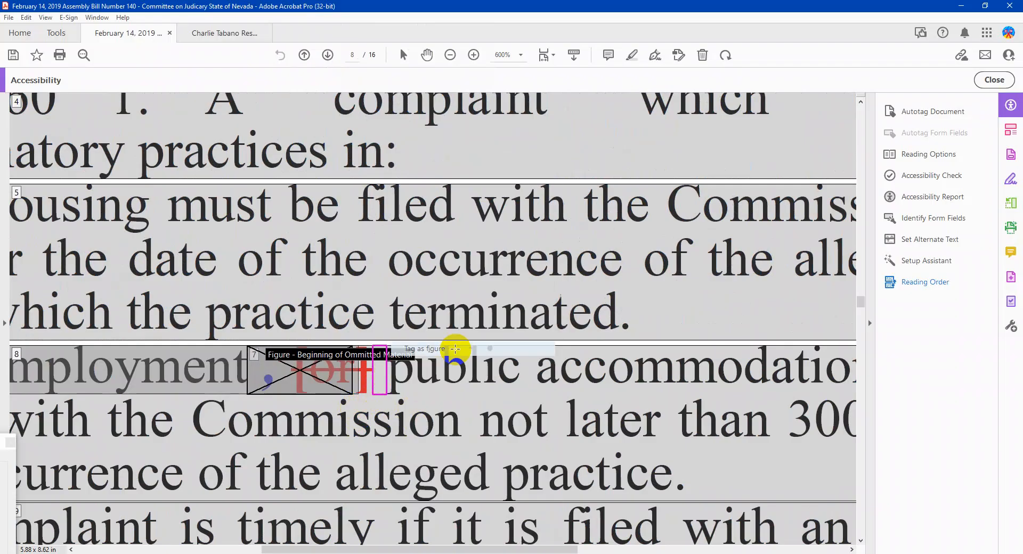
right_click(377, 369)
click(446, 462)
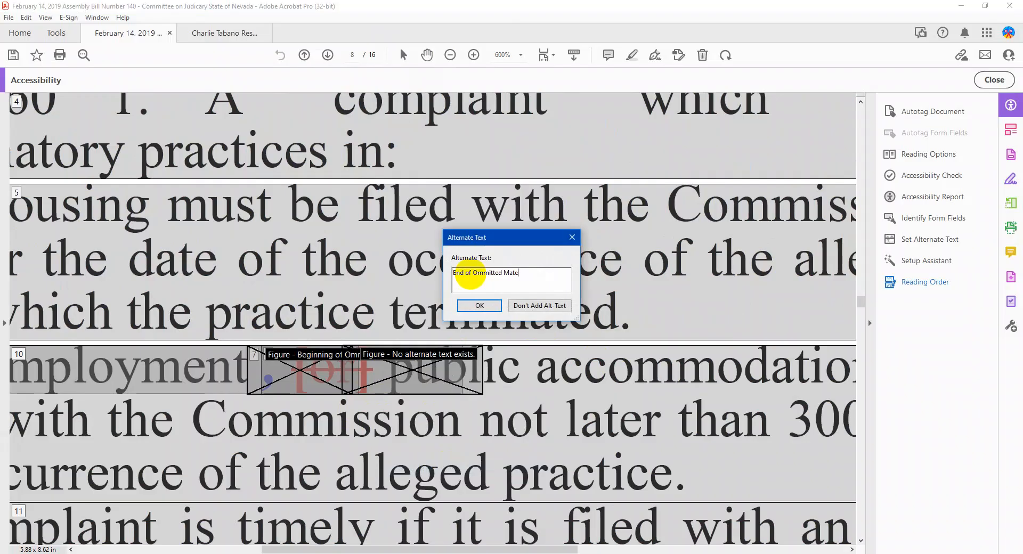
click(482, 306)
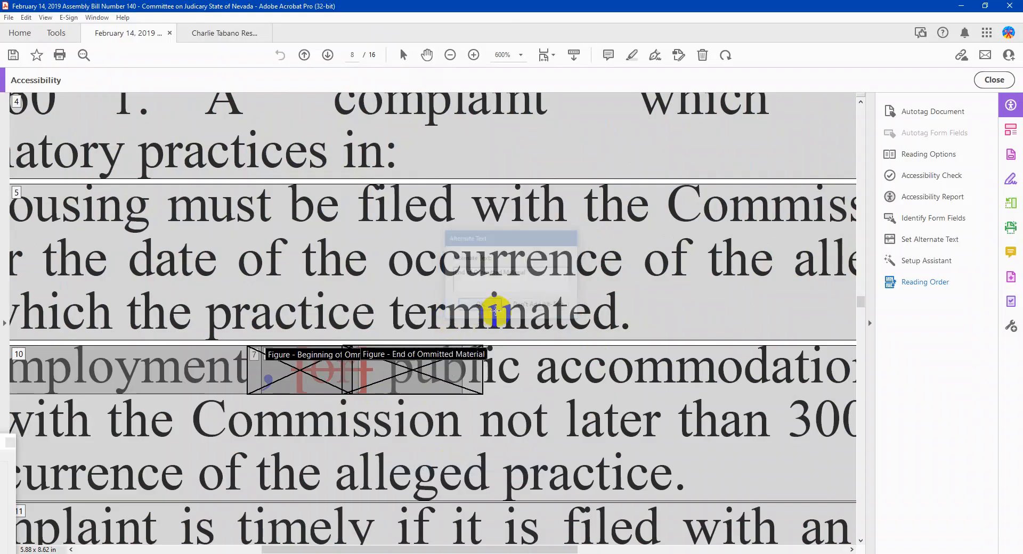
Examine the omitted-material figures on line 11 of page 8 and the separate text runs up to the blue "or adoption".
scroll(491, 306, down, 3)
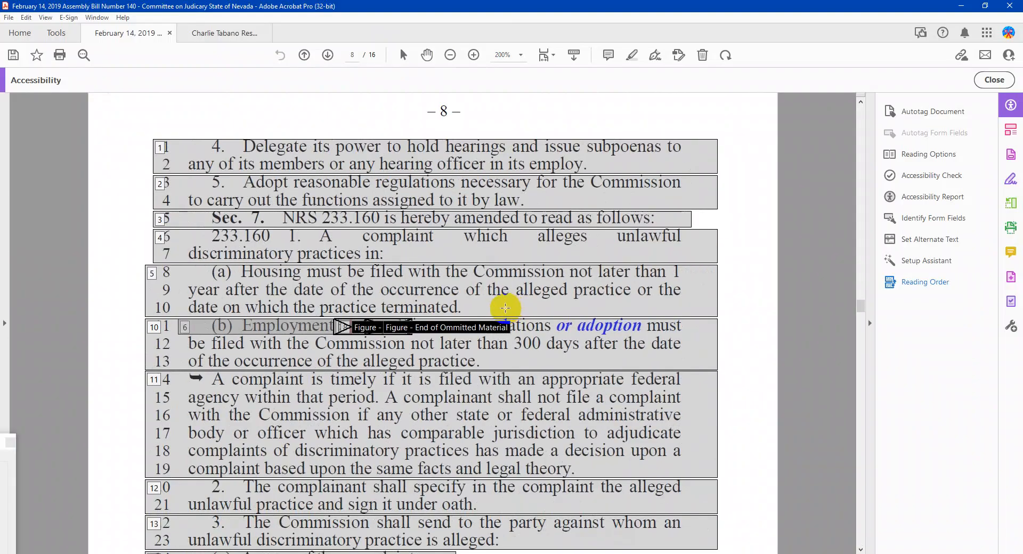
scroll(505, 308, down, 3)
scroll(512, 301, up, 2)
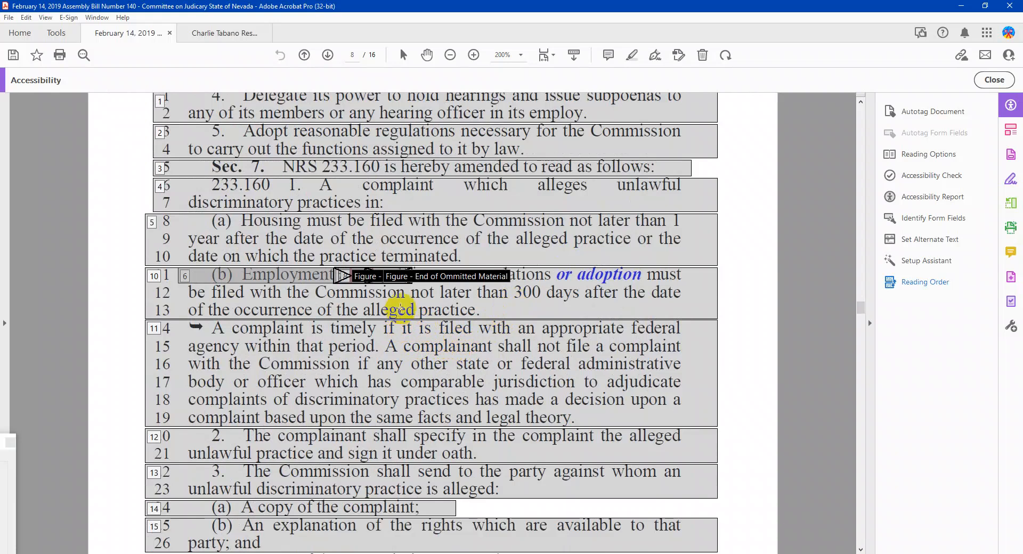
click(366, 278)
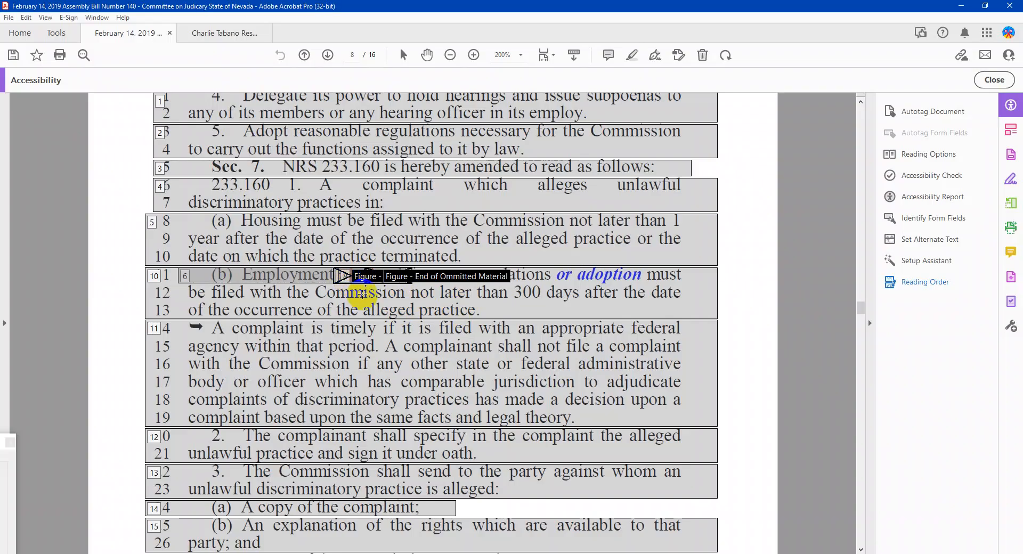
scroll(590, 282, up, 2)
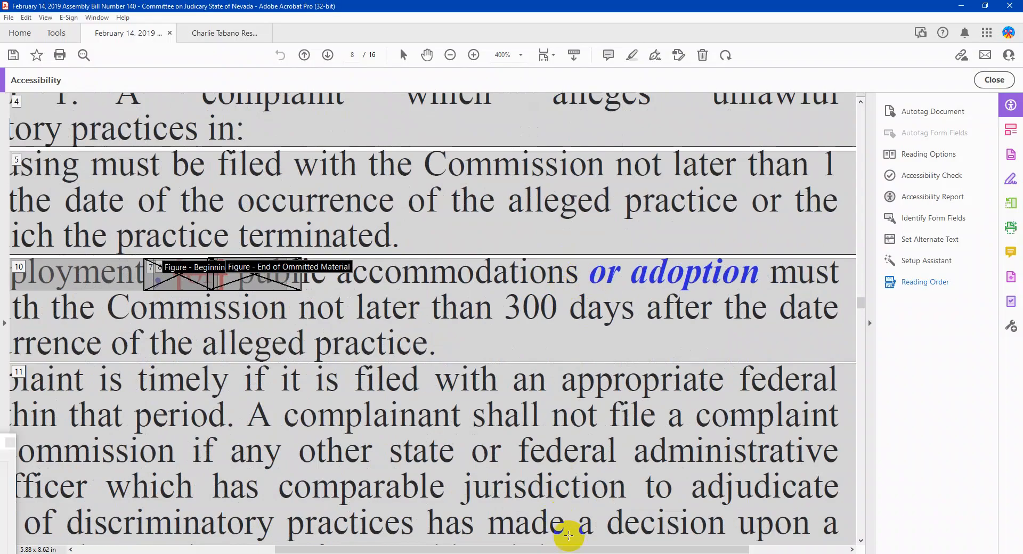
drag(581, 549, 483, 549)
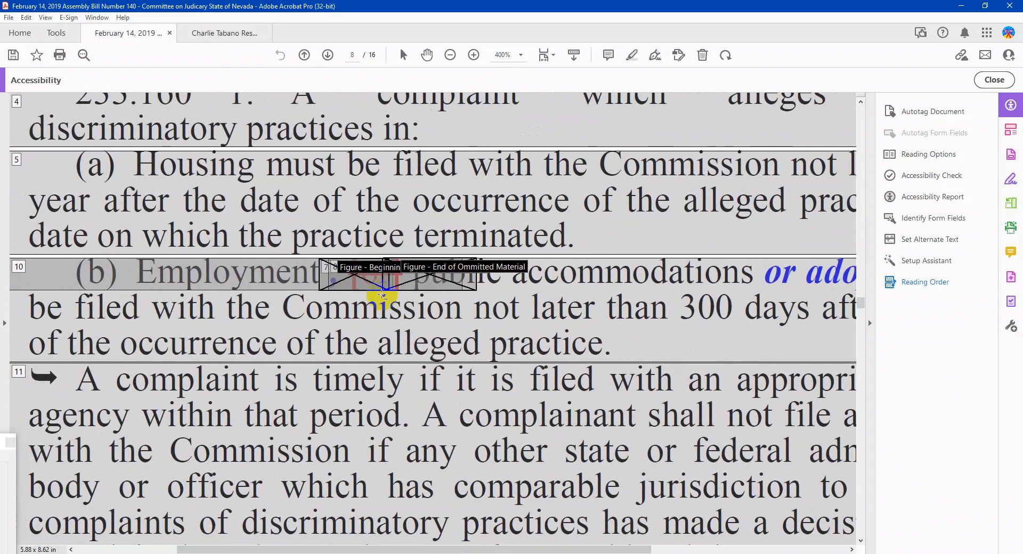
scroll(483, 399, up, 2)
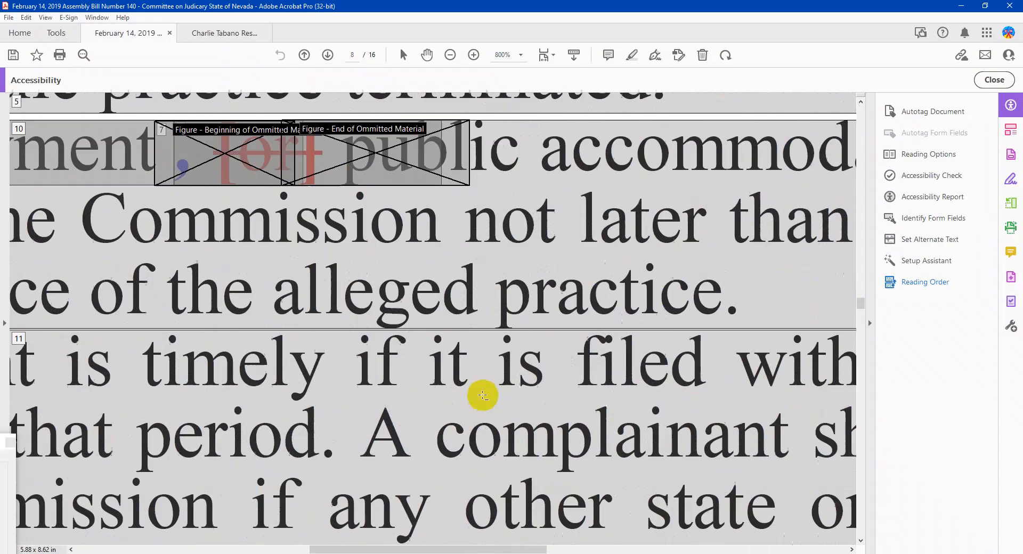
scroll(449, 371, down, 2)
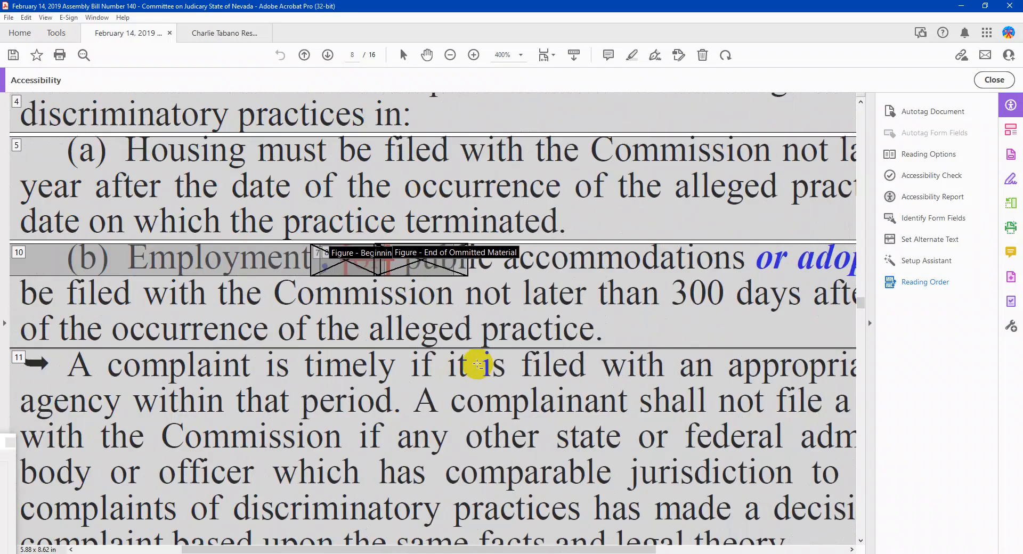
click(341, 264)
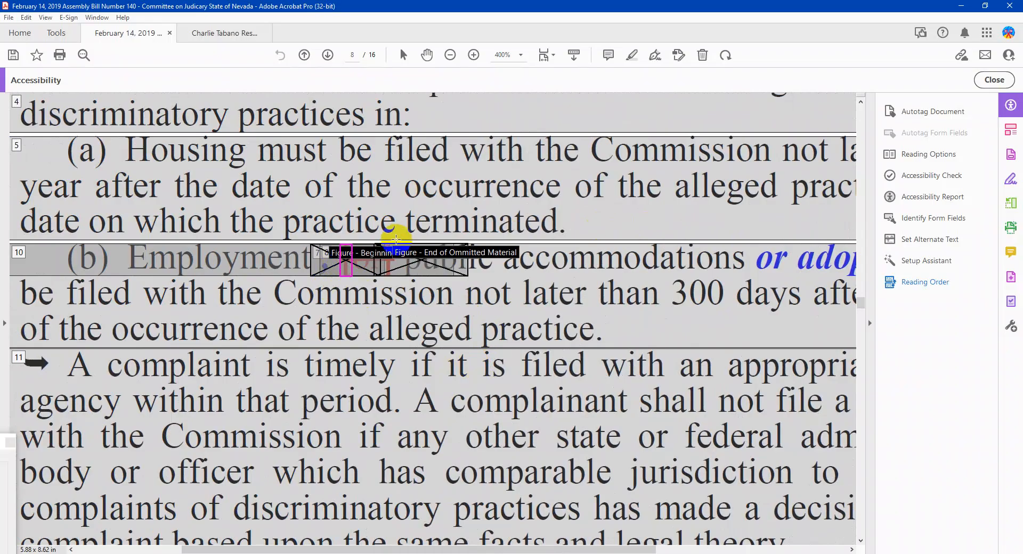
click(514, 264)
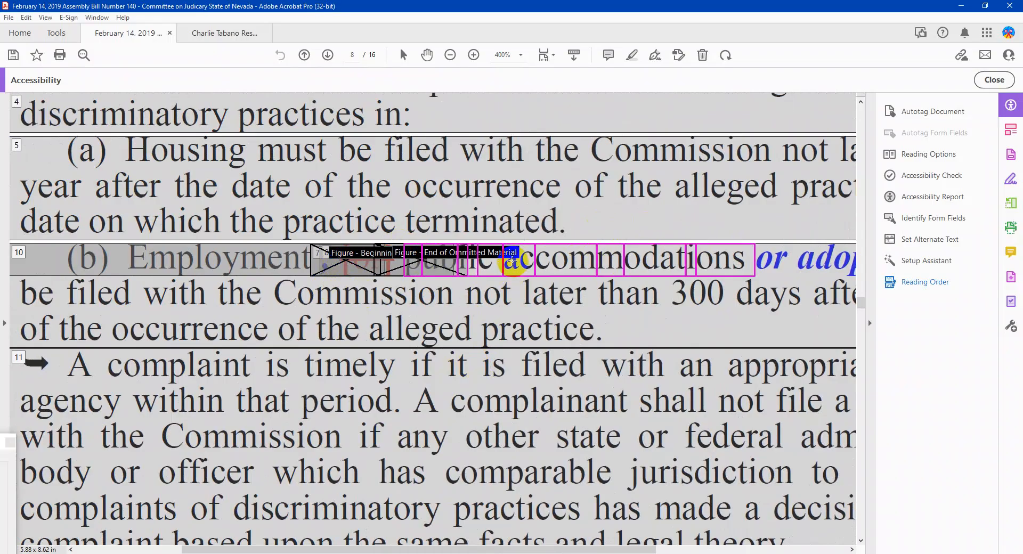
scroll(533, 270, down, 1)
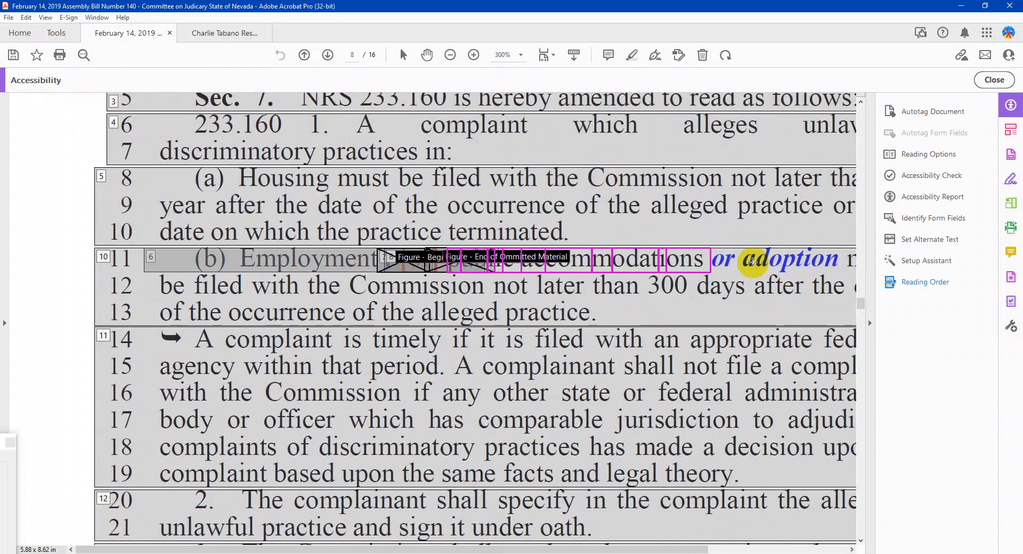
click(752, 262)
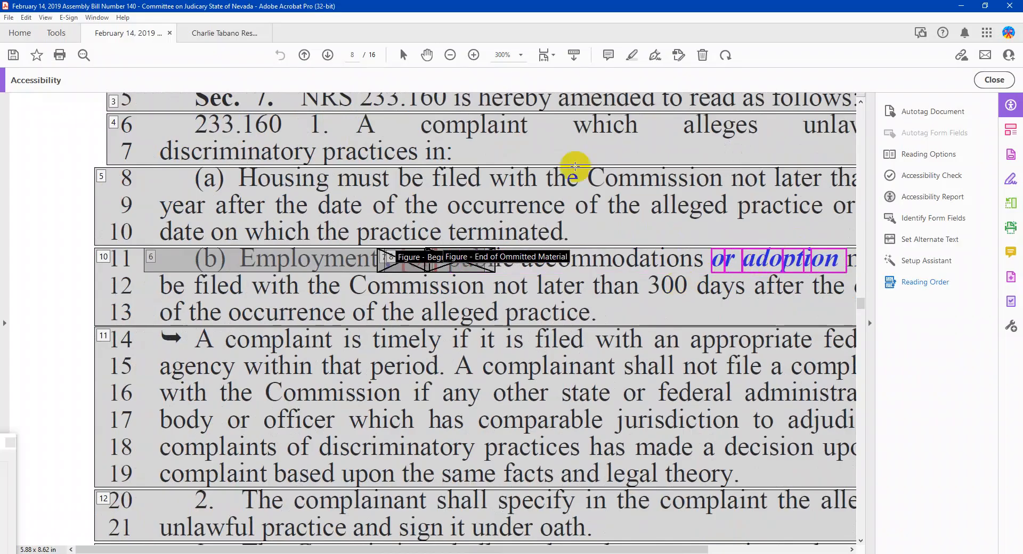
Close the Assembly Bill 140 document without saving and dismiss the reading order tools on the resume.
click(168, 34)
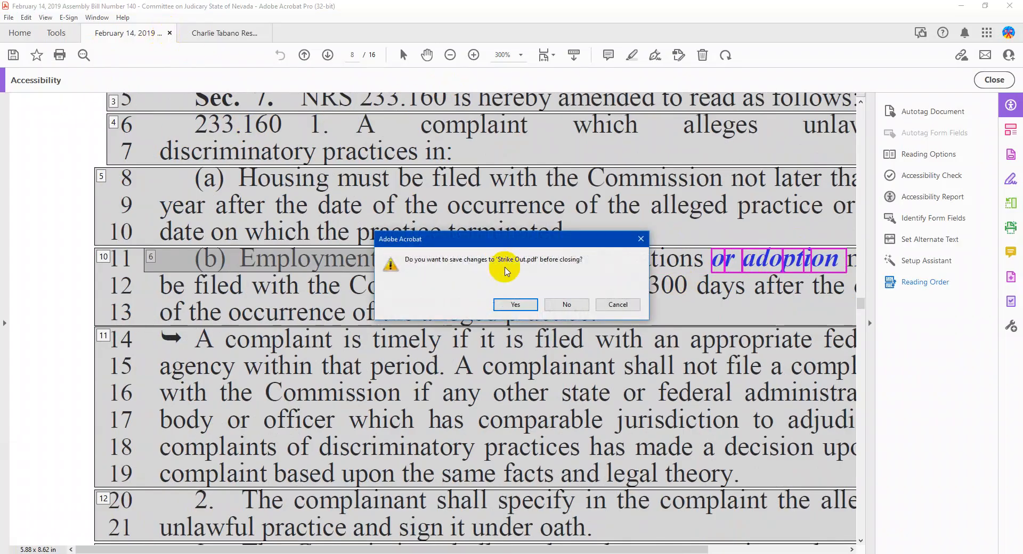
click(560, 305)
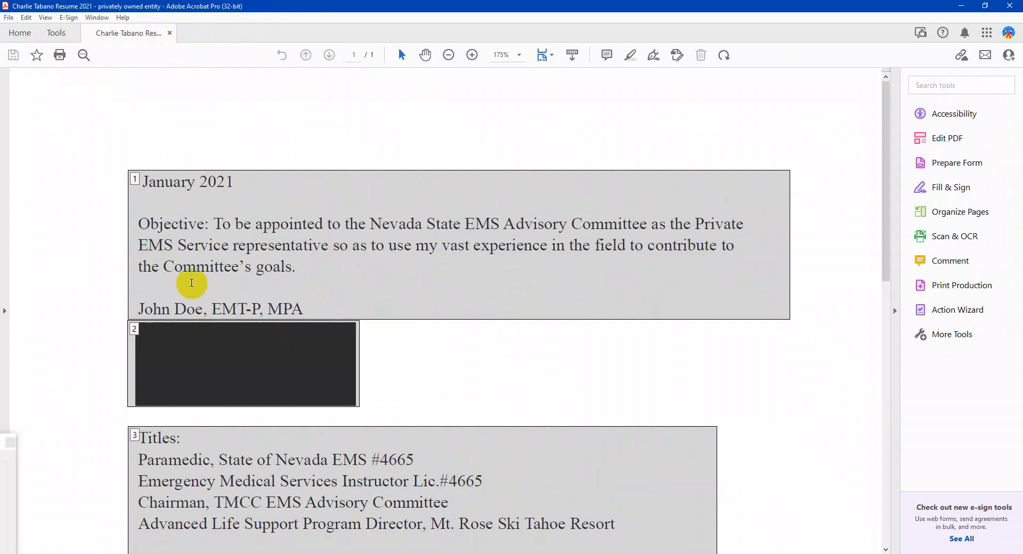
click(10, 443)
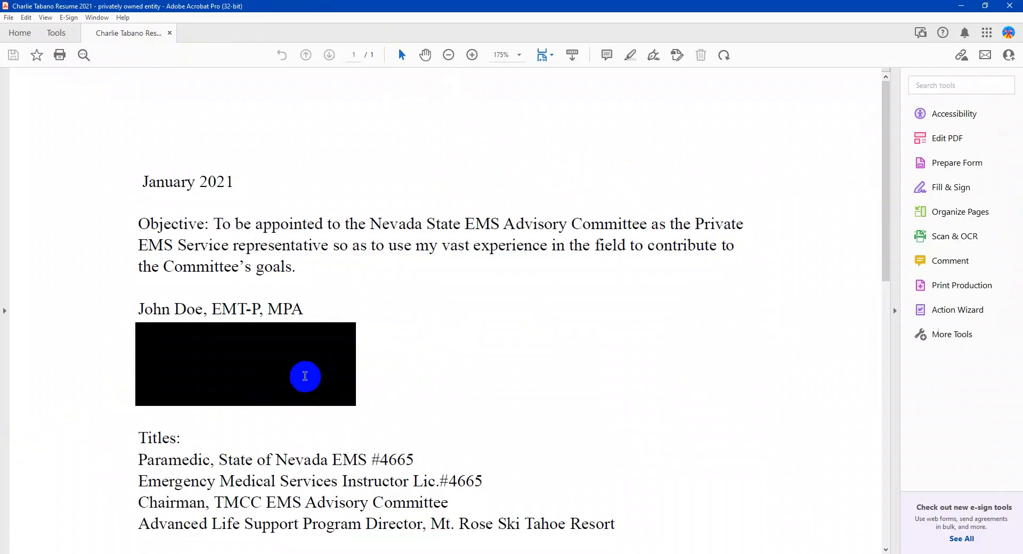
Try moving the hidden contact text block out from under the resume's black rectangle, undo the move and stop editing the PDF.
click(924, 147)
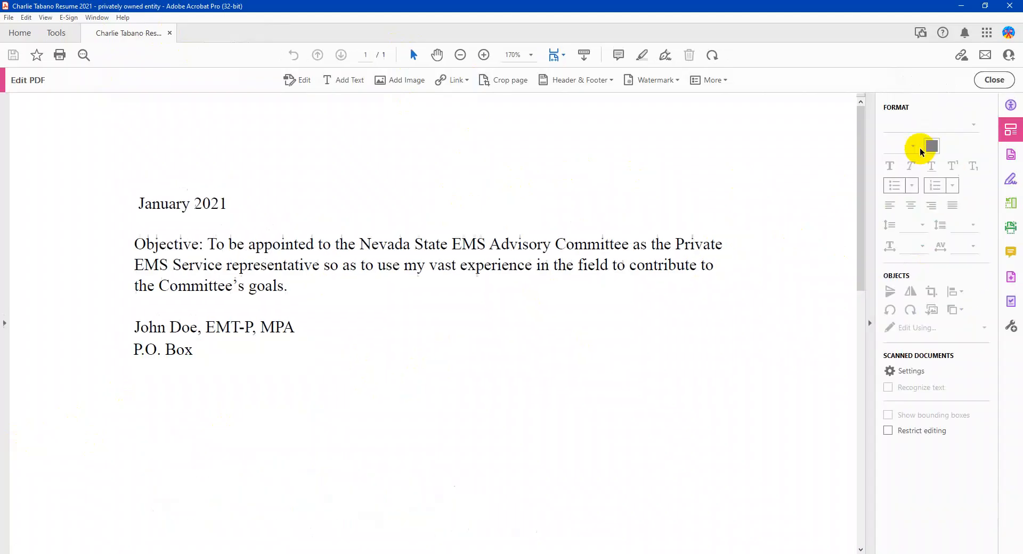
drag(339, 379, 559, 373)
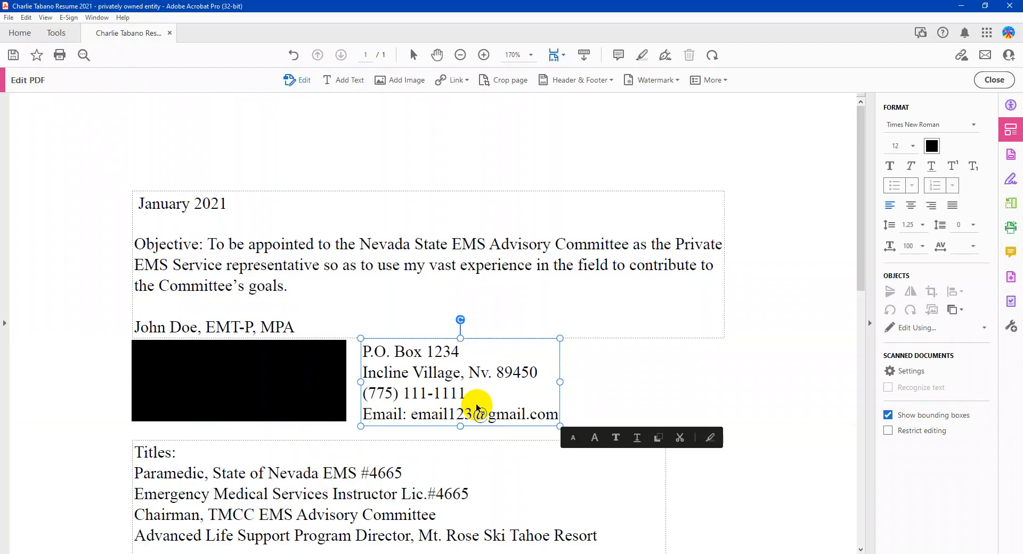
key(ctrl+z)
click(336, 378)
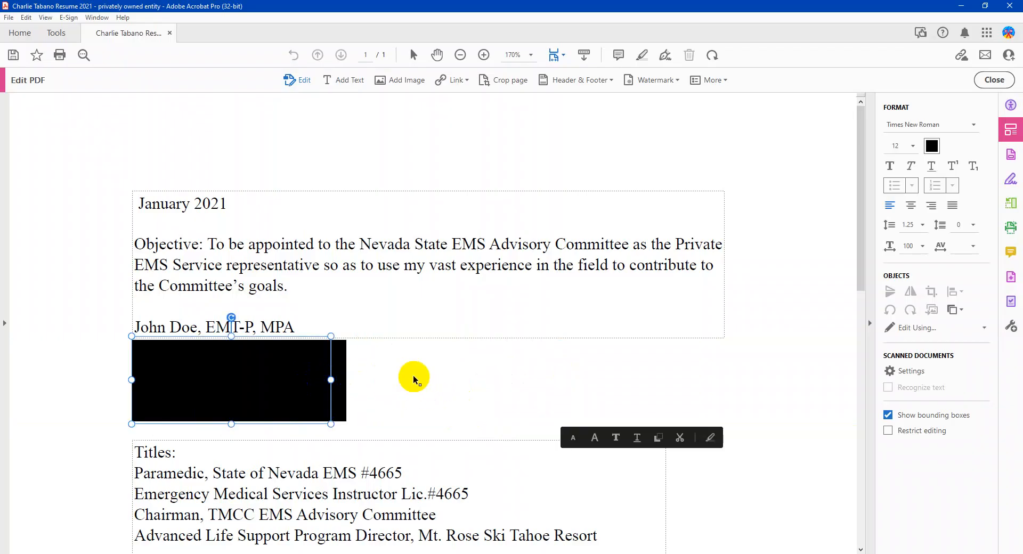
click(995, 80)
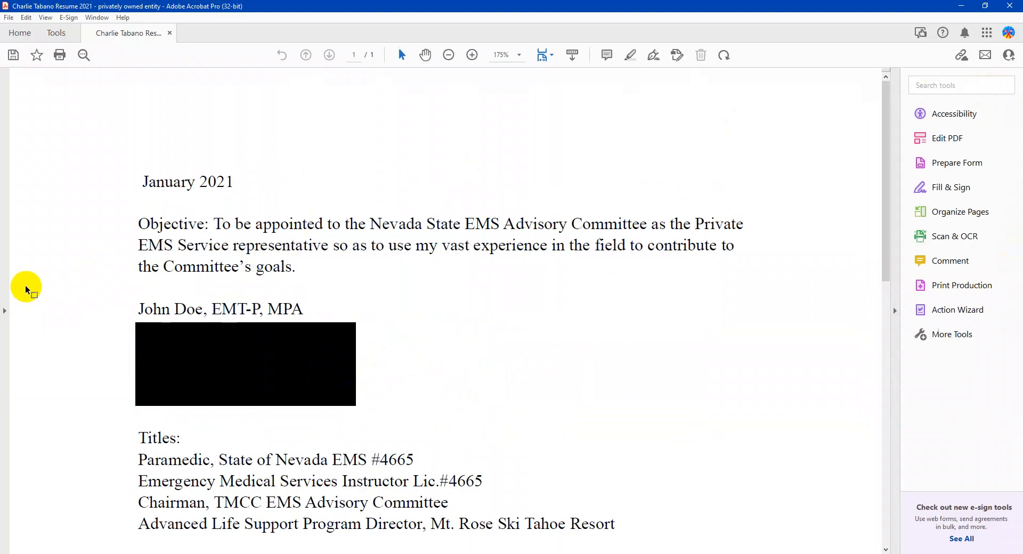
Inspect the resume's accessibility tags by selecting both paragraph tags and the H1 tag.
click(4, 311)
click(11, 211)
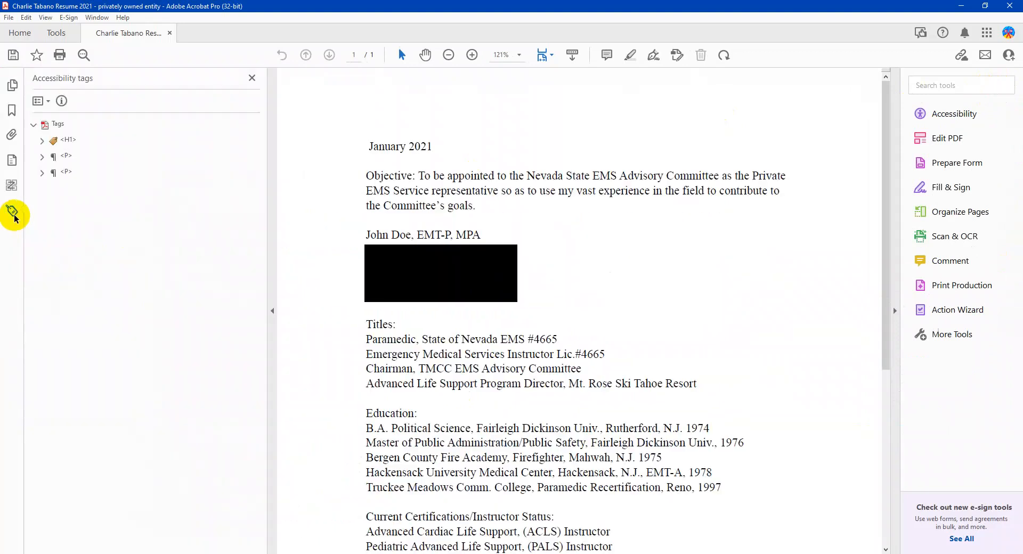
click(65, 155)
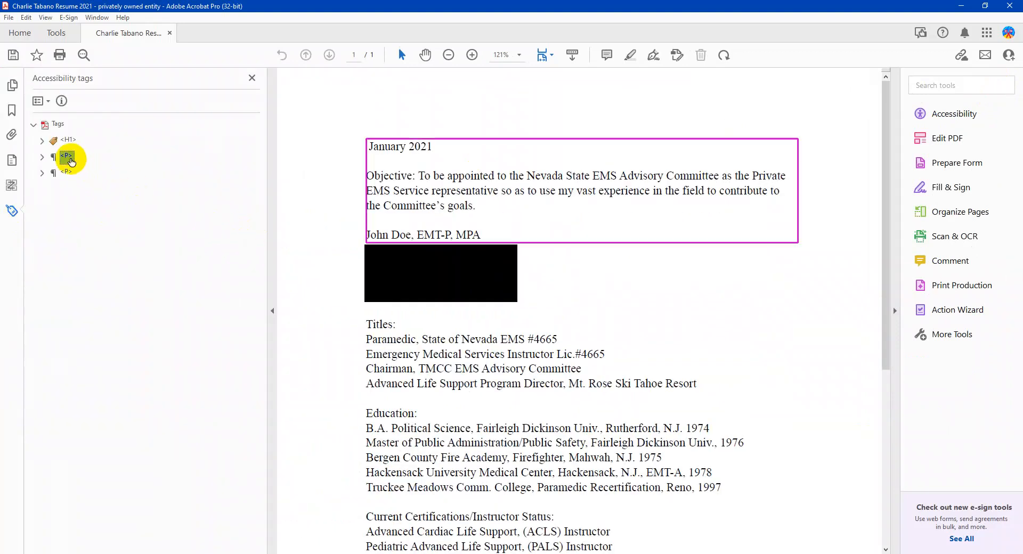
click(65, 172)
click(68, 140)
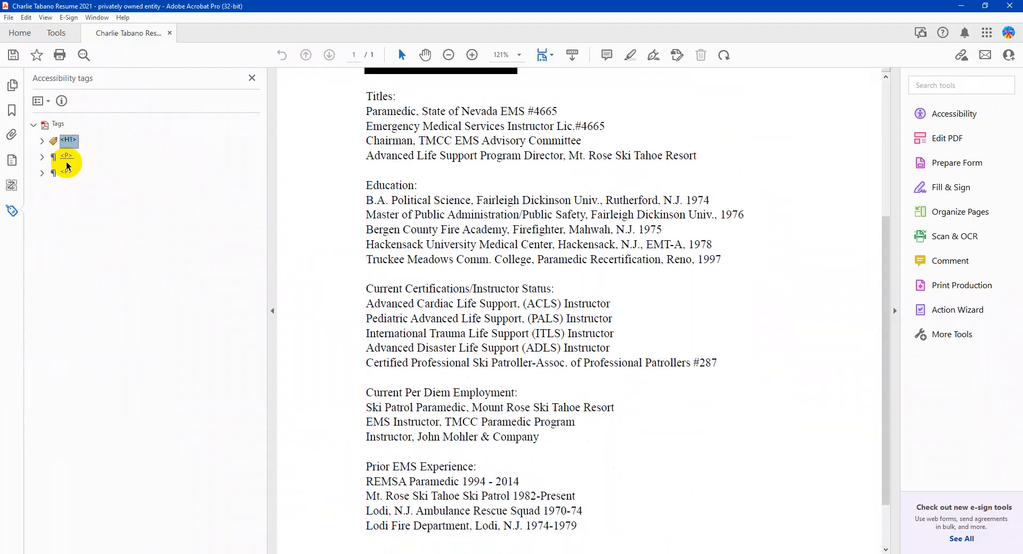
Expand page 1 of Redacted.pdf in the content tree and select the text inside the artifact container beneath the black rectangle.
click(11, 160)
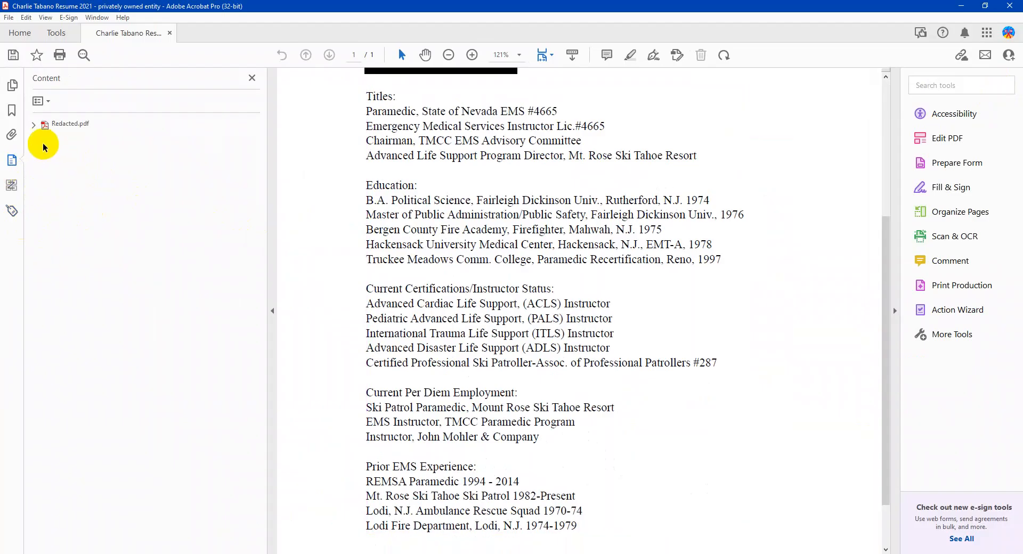
scroll(314, 195, up, 3)
click(33, 125)
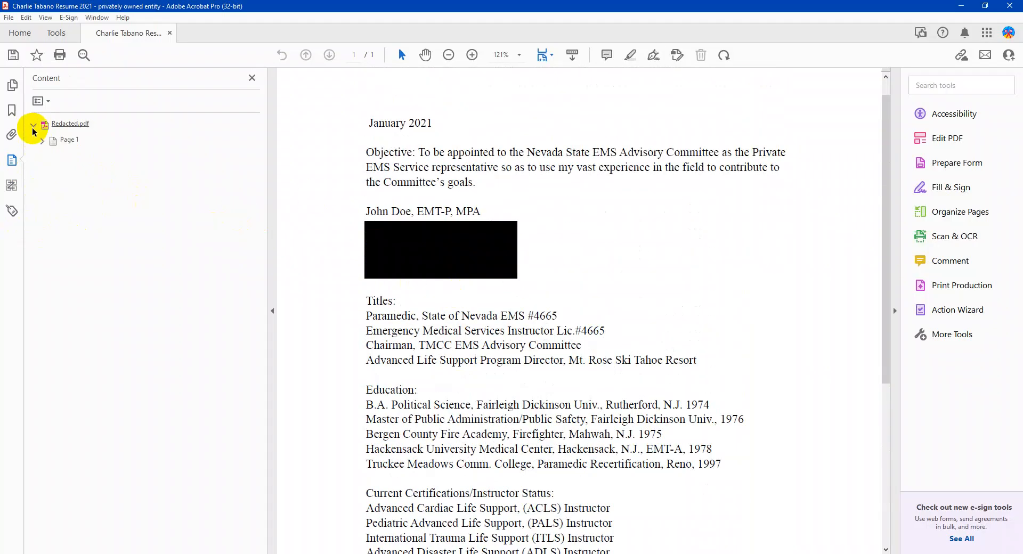
click(43, 140)
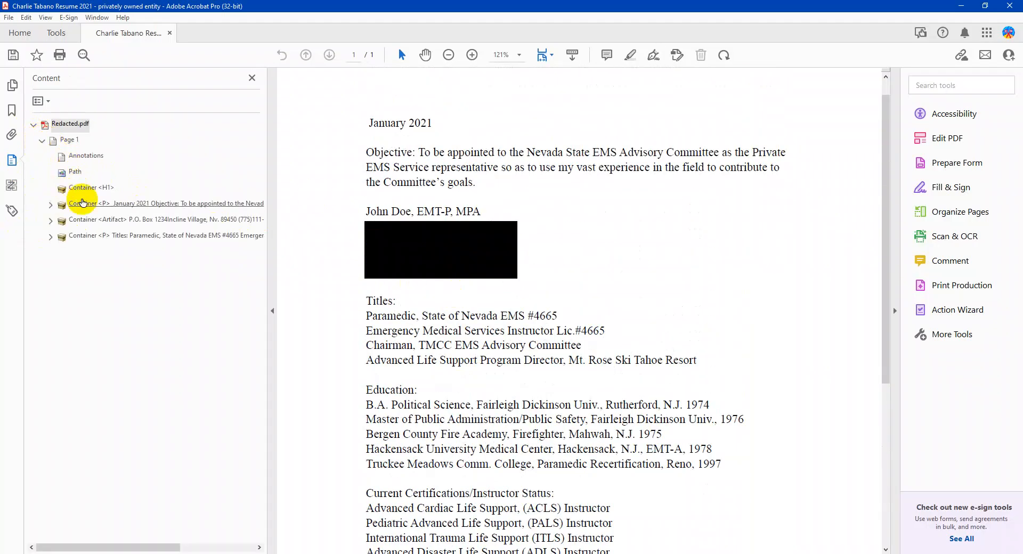
click(51, 205)
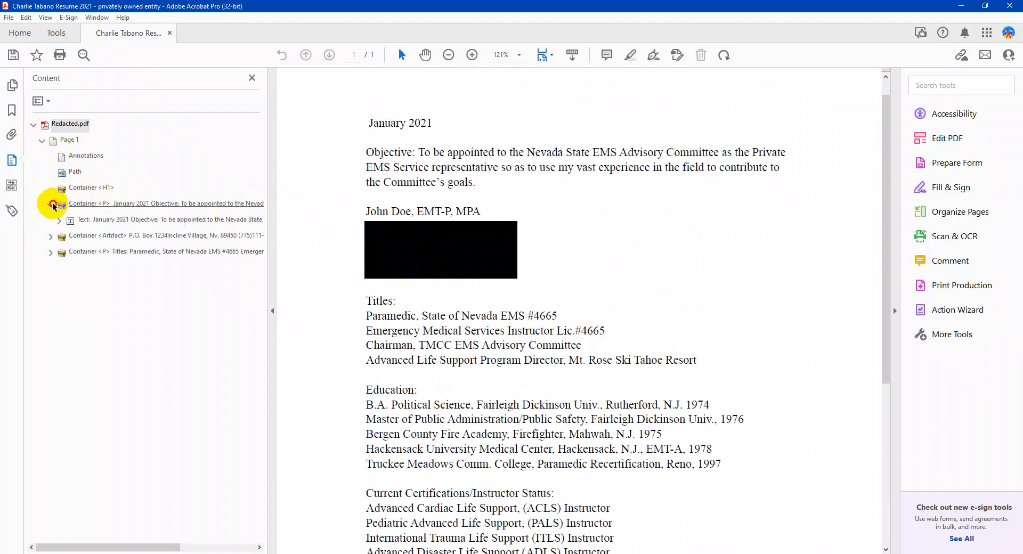
click(51, 204)
click(51, 220)
click(75, 236)
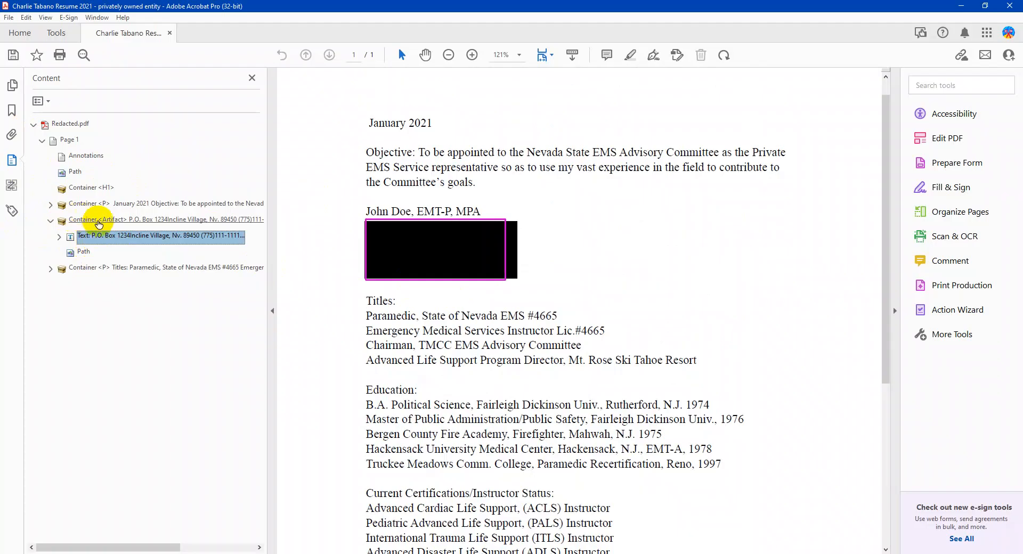
Add the Redact tool to the tool shortcuts, open it on the resume, and collapse page 1 in the content tree.
click(932, 336)
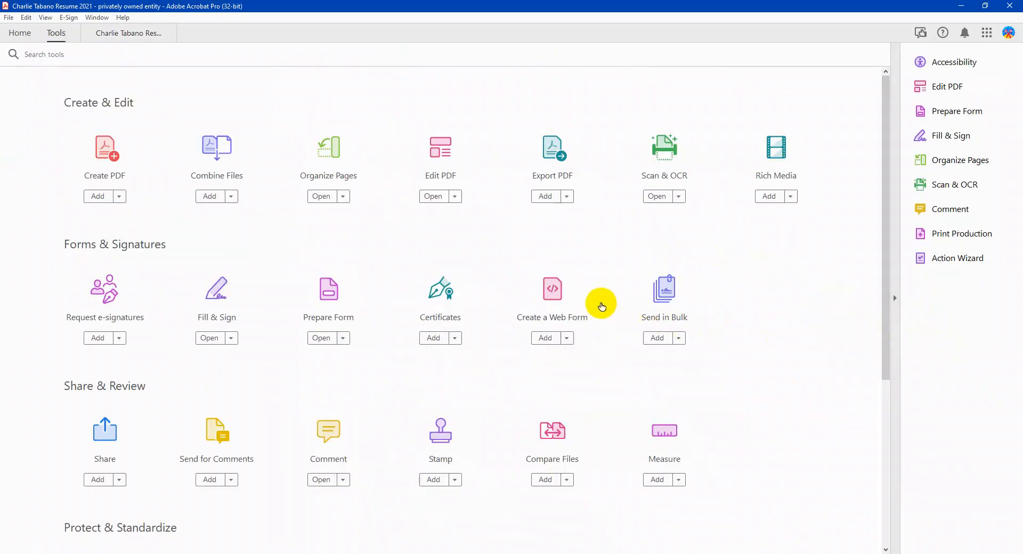
scroll(589, 305, down, 3)
scroll(552, 312, down, 2)
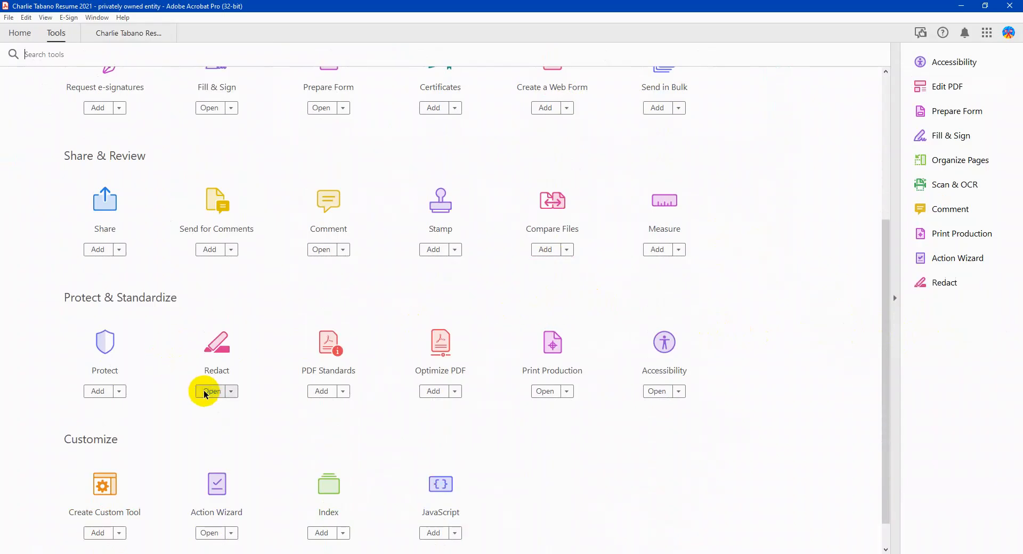
click(953, 283)
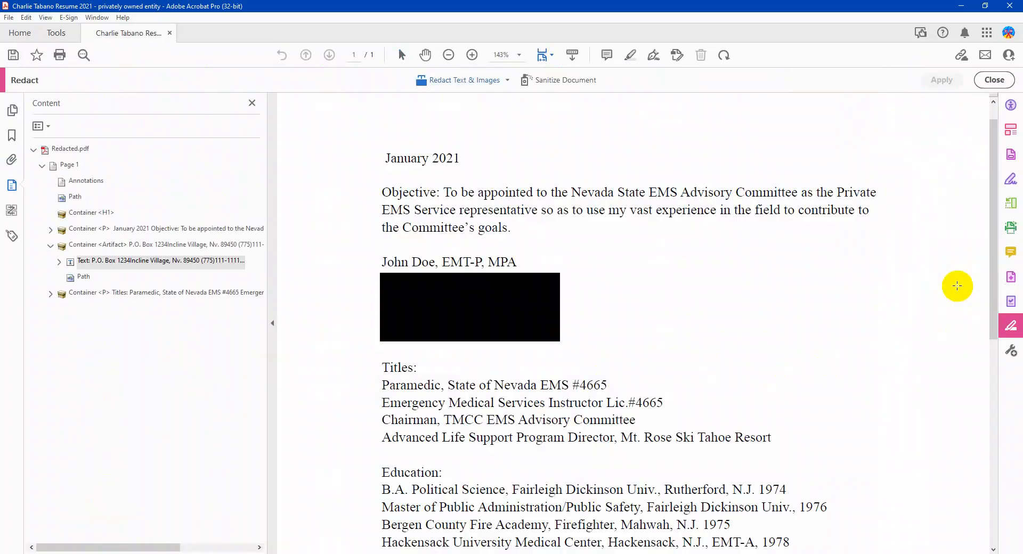
click(41, 165)
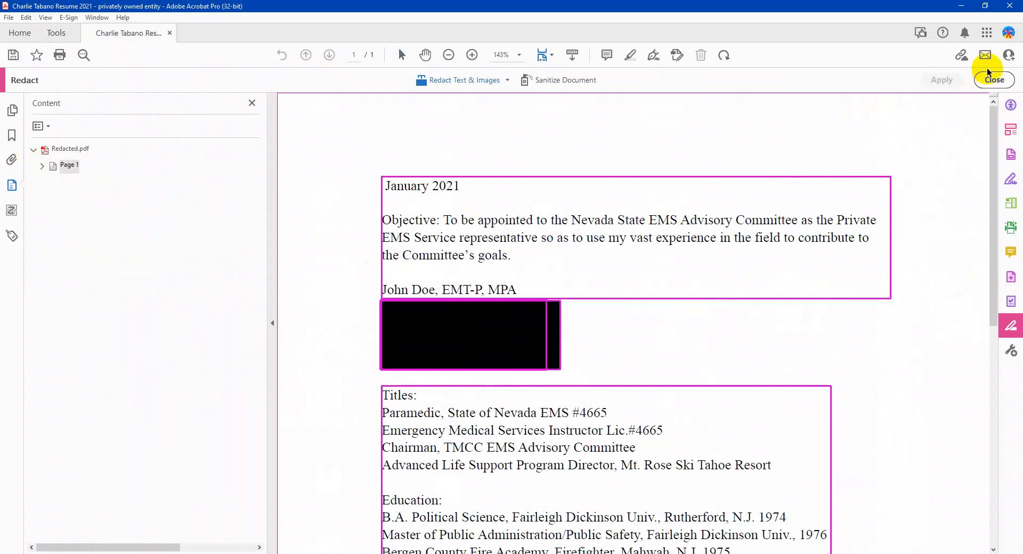
Leave the redaction tools, delete the black rectangle covering the resume's contact details, and finish editing the PDF.
click(995, 80)
click(920, 139)
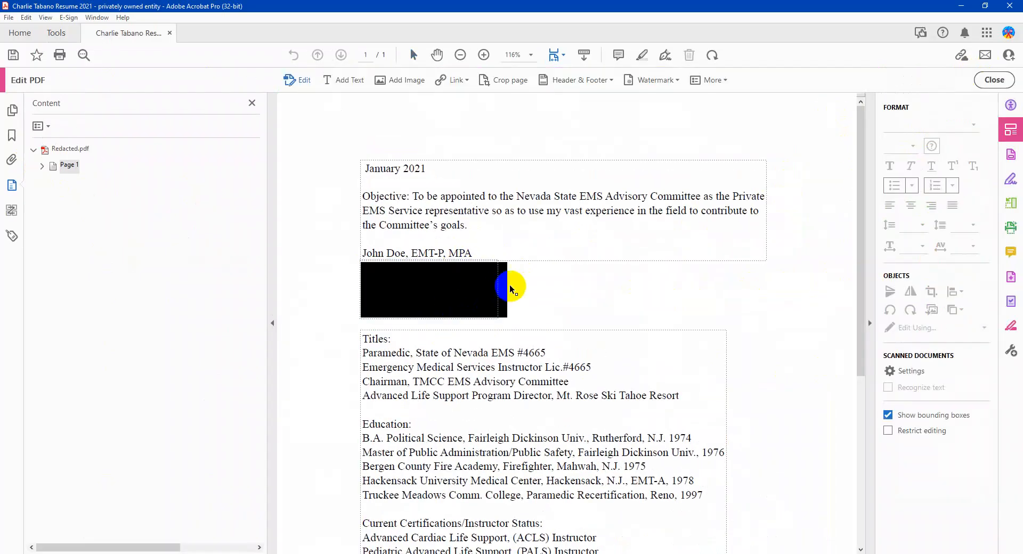
click(506, 288)
right_click(506, 288)
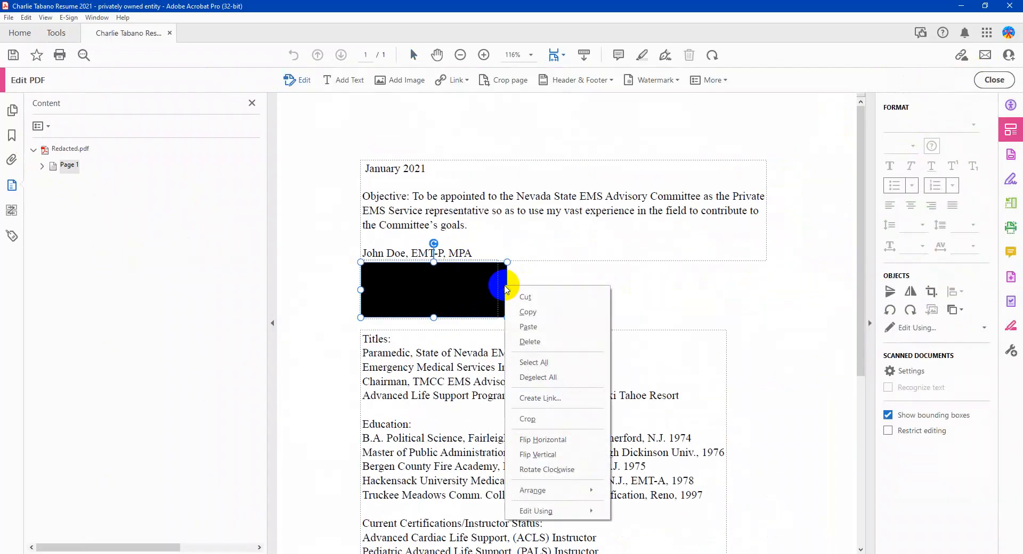
click(525, 338)
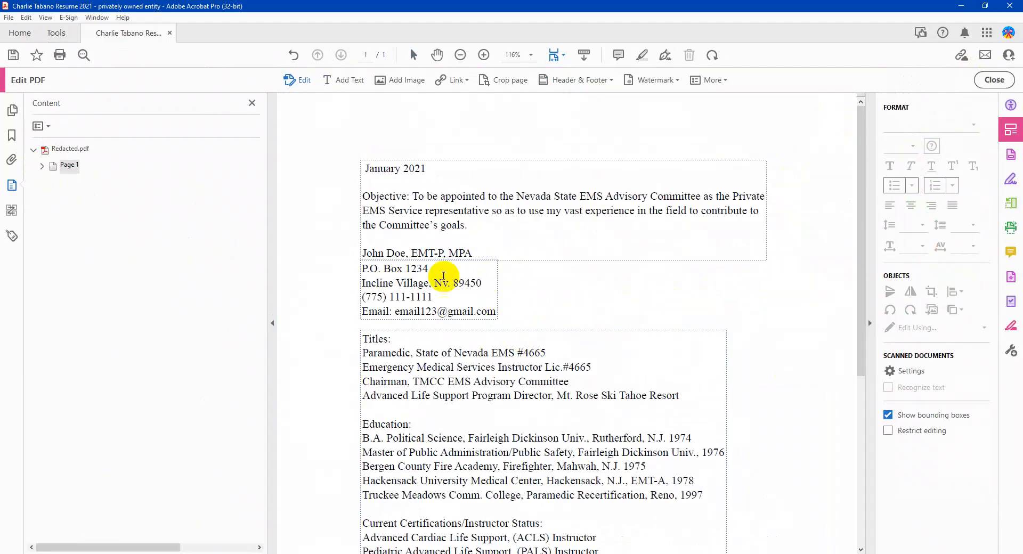
click(995, 79)
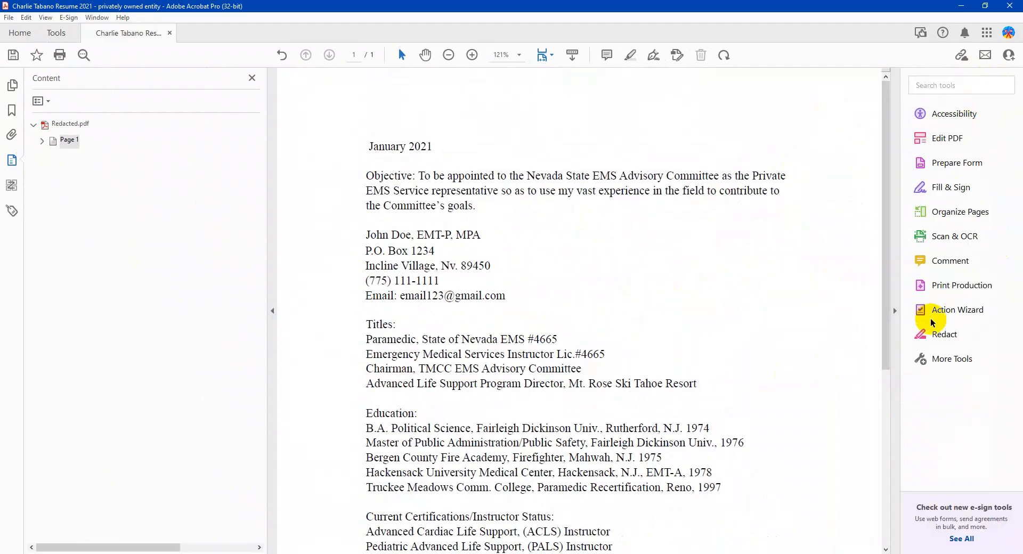
Hide the content tree and mark the name, address, phone and email lines above Titles for redaction.
click(943, 335)
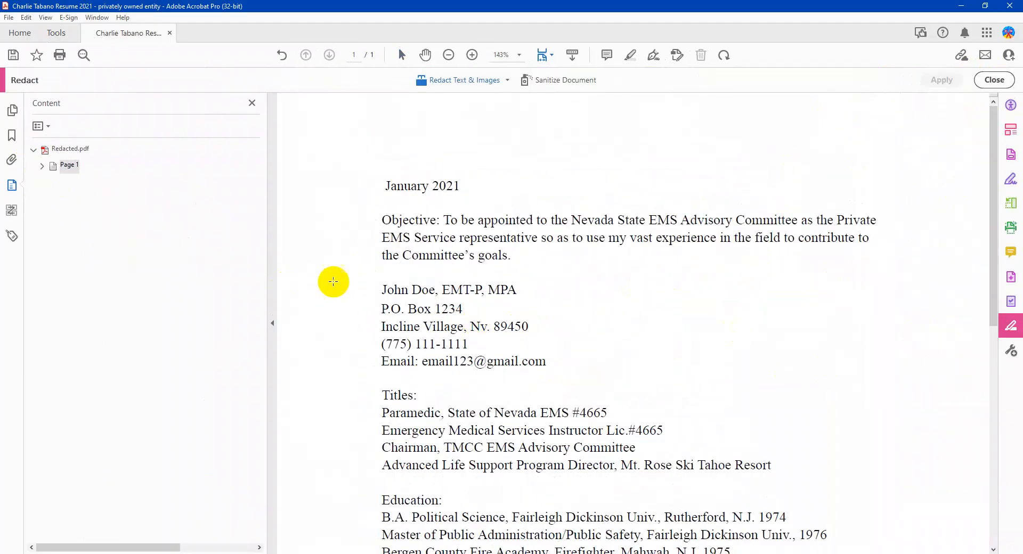
click(252, 107)
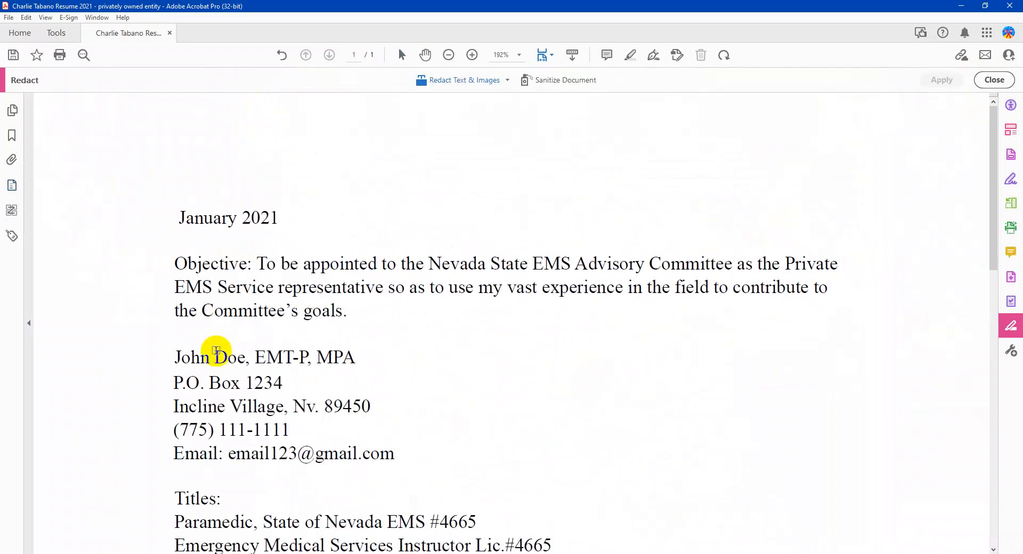
drag(175, 356, 381, 446)
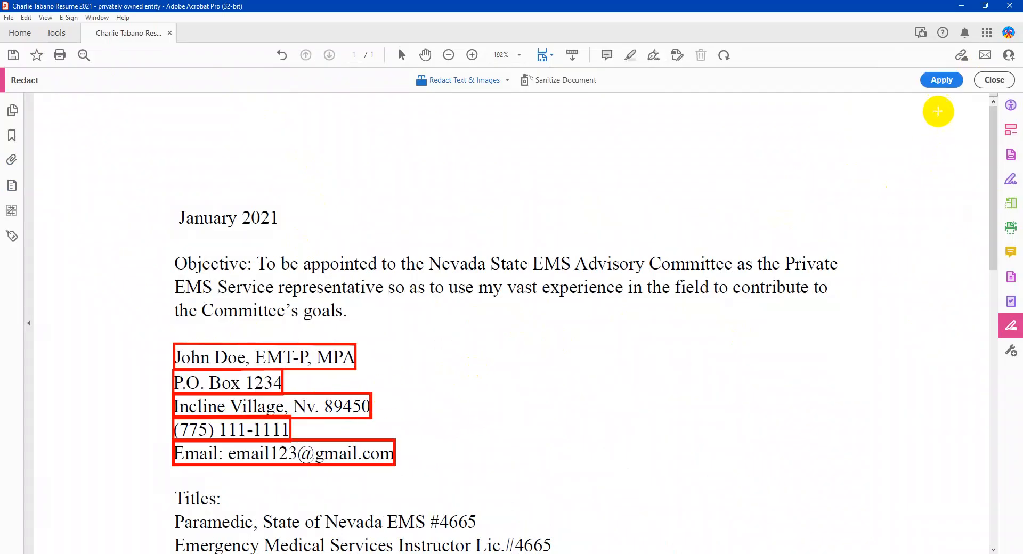
Apply the redactions with hidden information sanitized and removed, and save the resume as Redacted_Redacted.pdf.
click(942, 81)
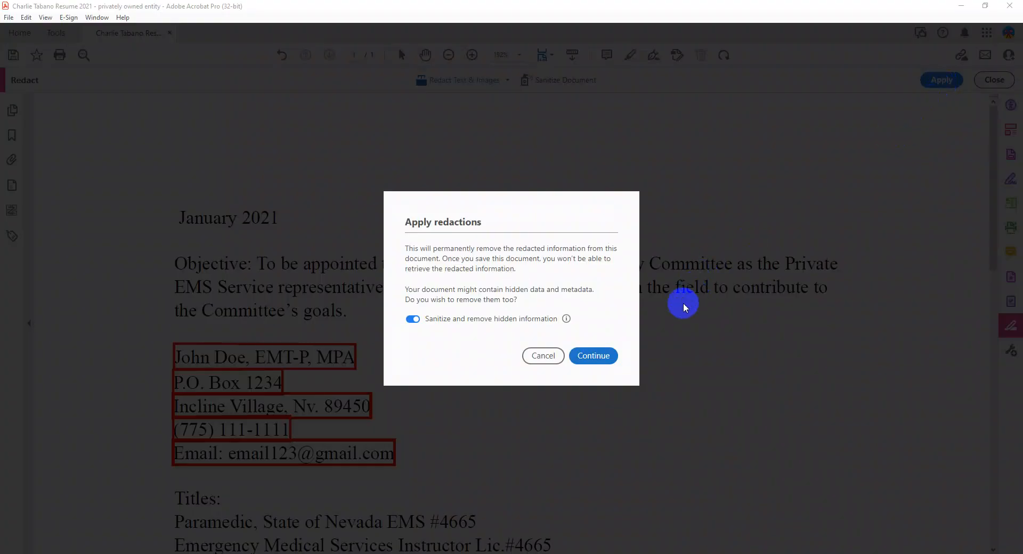
click(599, 356)
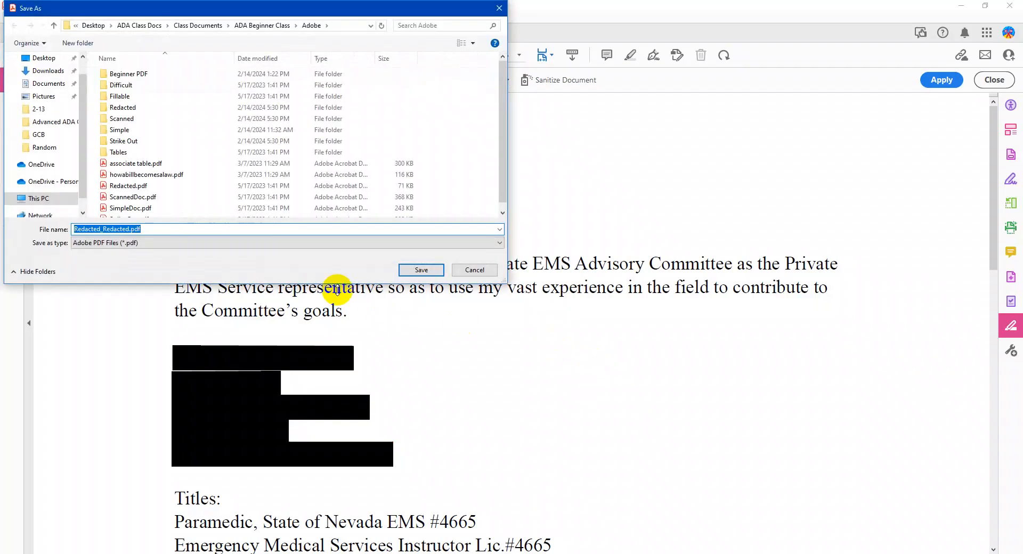
click(405, 270)
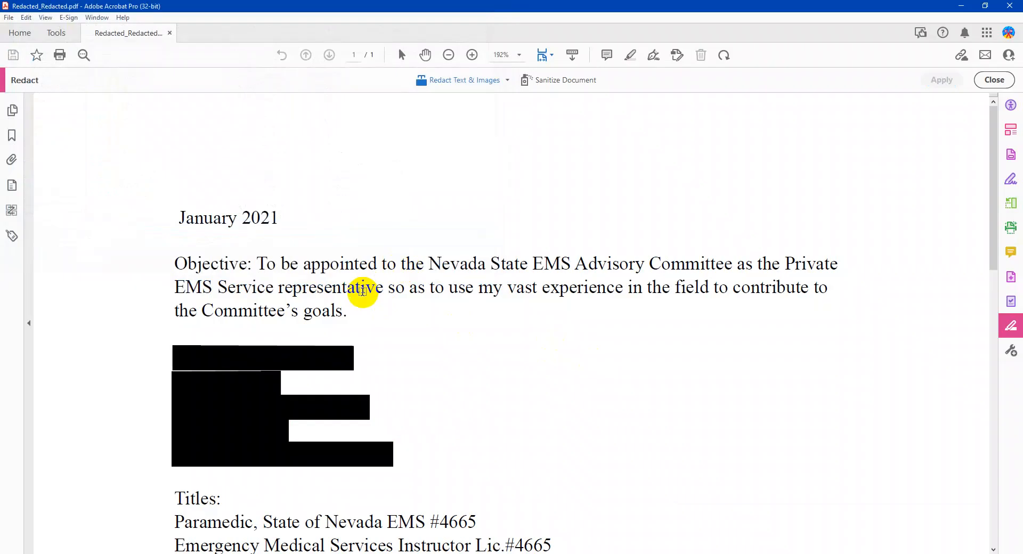
Leave the redaction tools and try to select and move the black redaction bars in PDF editing mode.
click(989, 81)
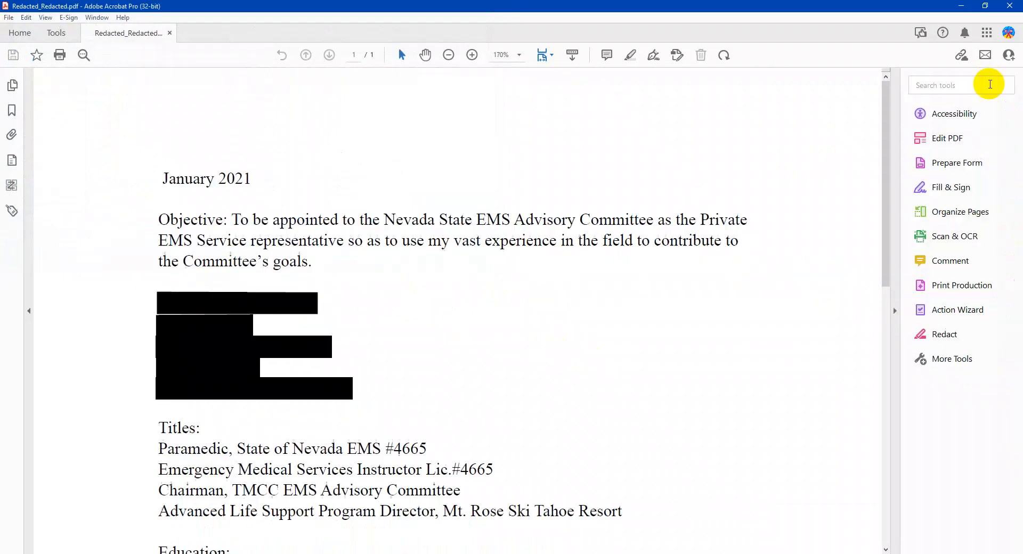
click(968, 109)
click(1011, 130)
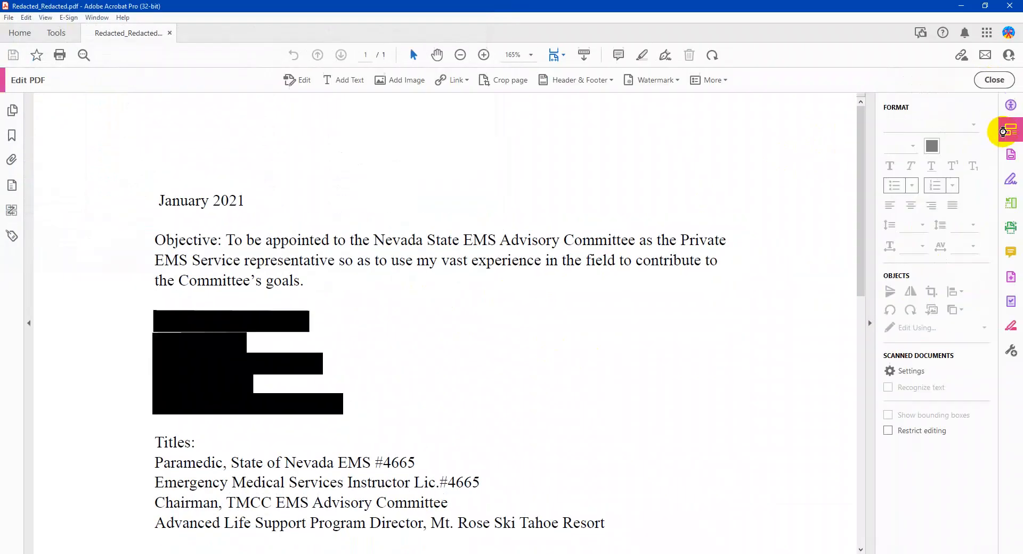
click(183, 325)
drag(181, 323, 307, 312)
click(299, 321)
click(309, 327)
click(306, 322)
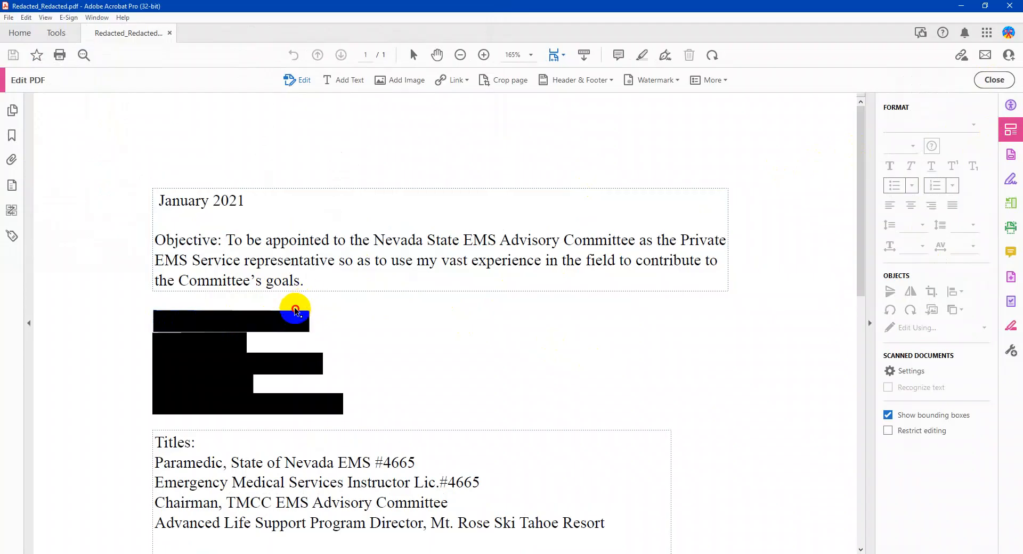
drag(323, 297, 131, 353)
drag(215, 320, 174, 334)
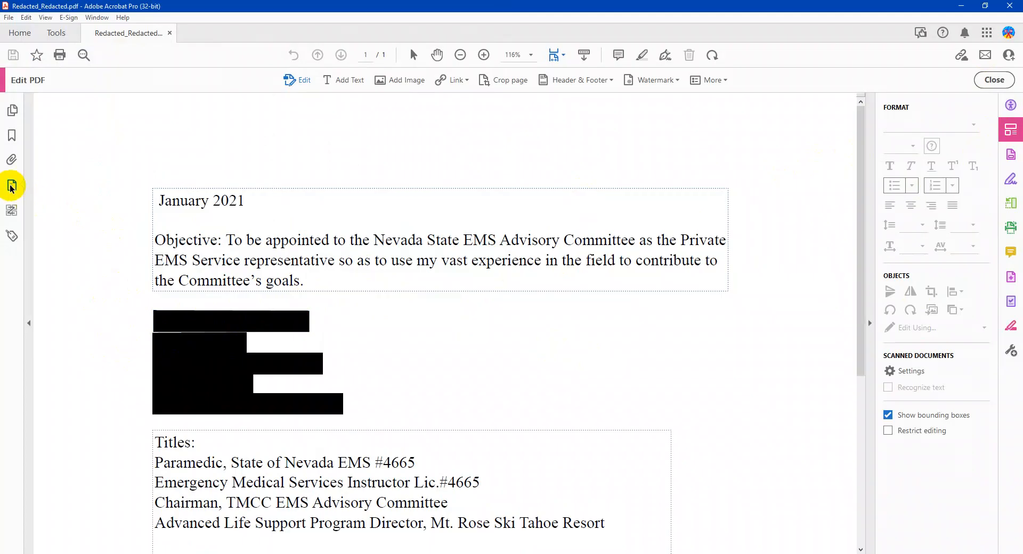
Expand page 1 of Redacted_Redacted.pdf in the content tree and inspect the paths inside the Form XObject.
click(12, 185)
click(42, 165)
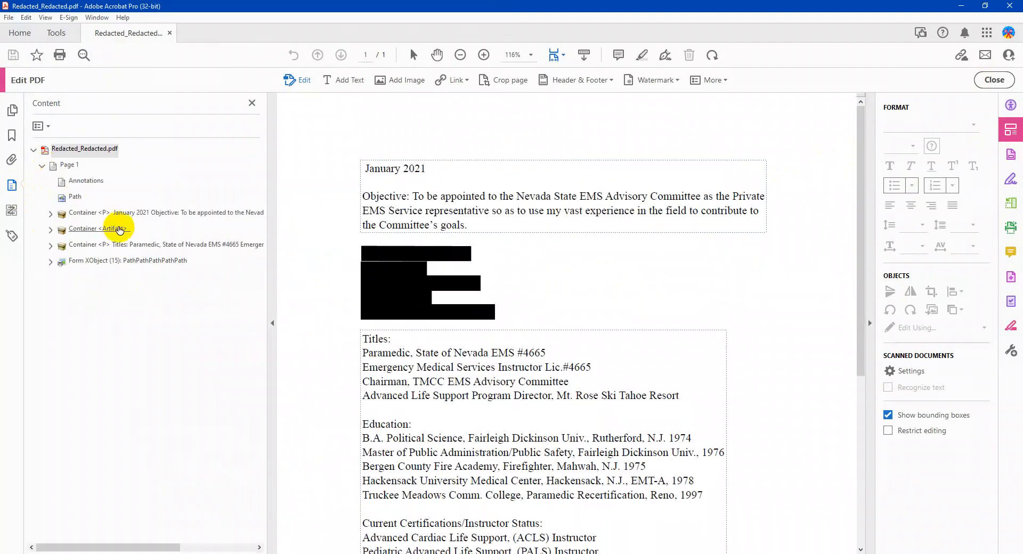
click(91, 261)
click(50, 262)
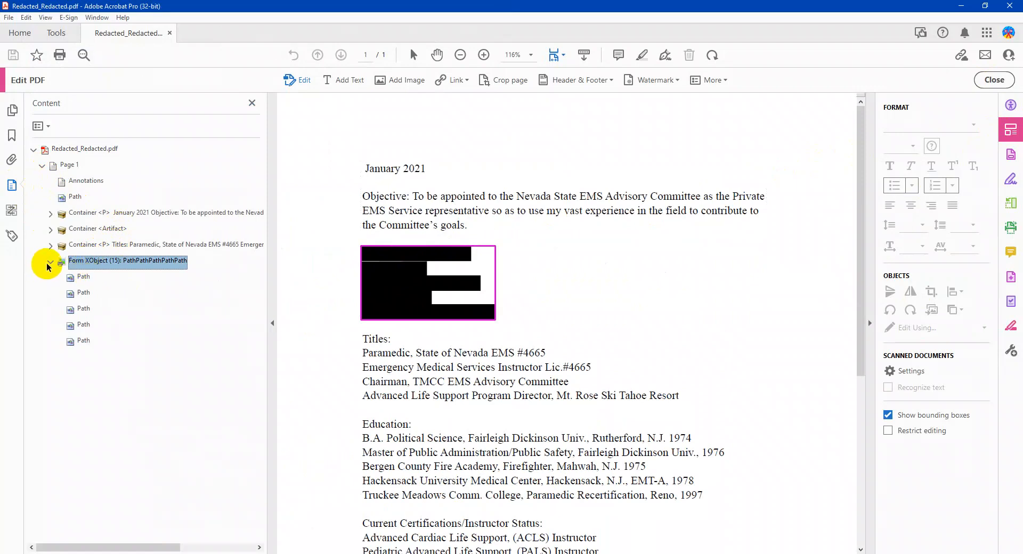
click(49, 263)
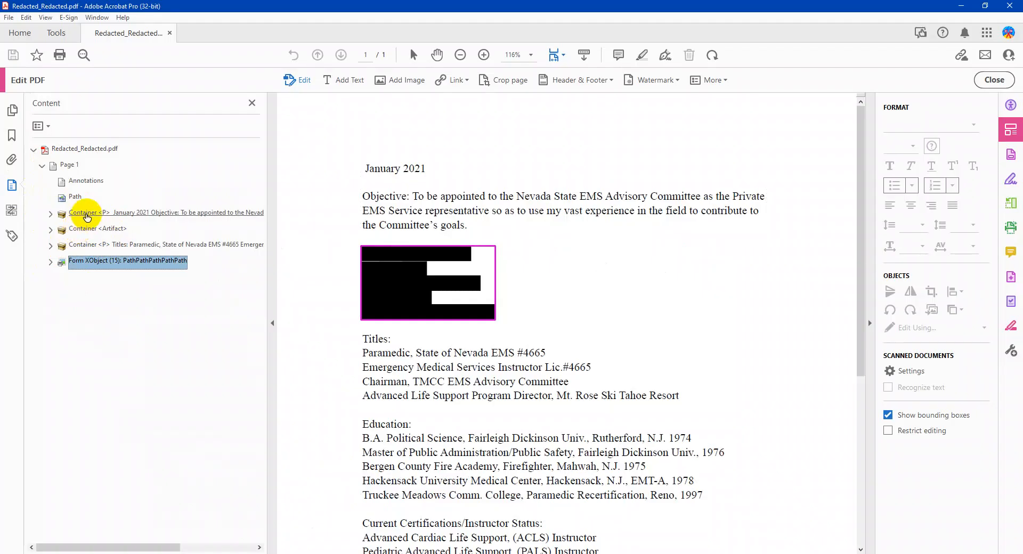